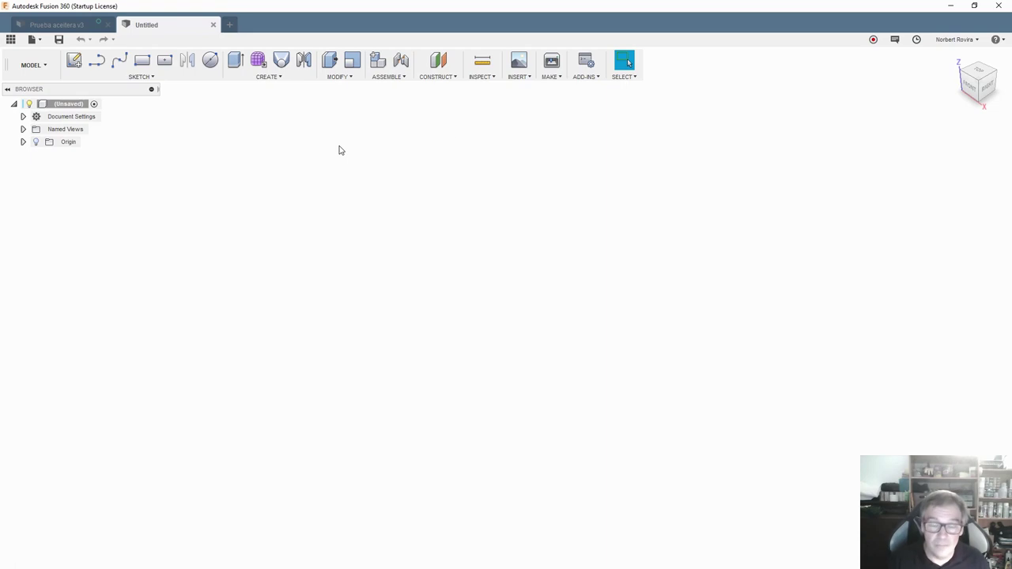
# Attach the setrill.jpg photo as a canvas on the front origin plane
pyautogui.click(532, 81)
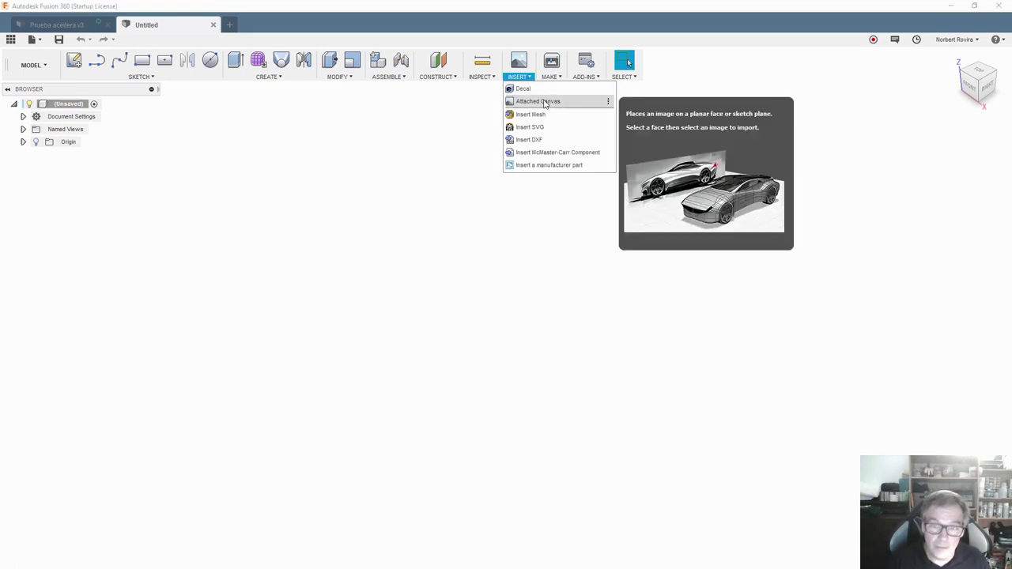
pyautogui.click(537, 101)
pyautogui.click(543, 301)
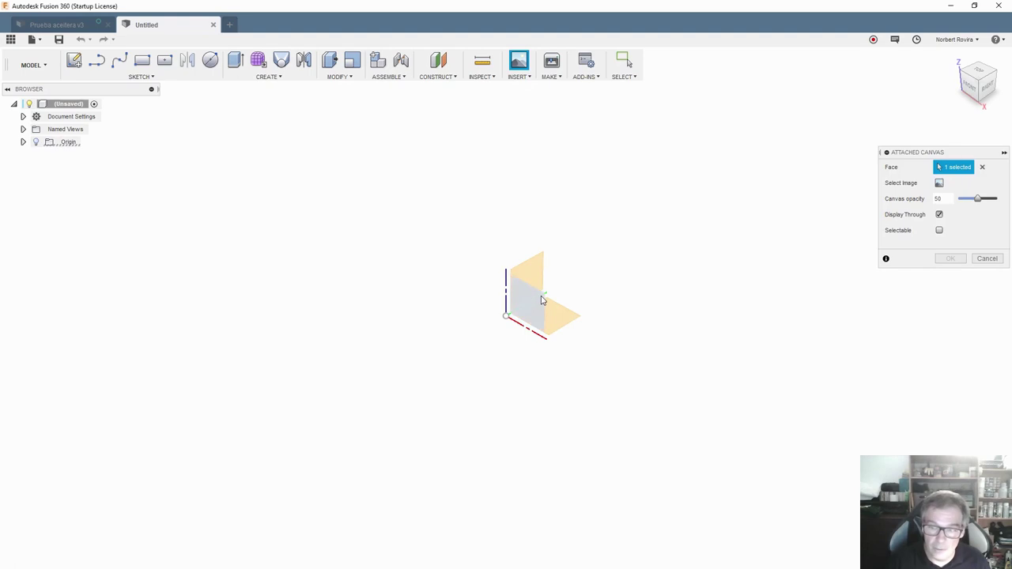
pyautogui.click(939, 183)
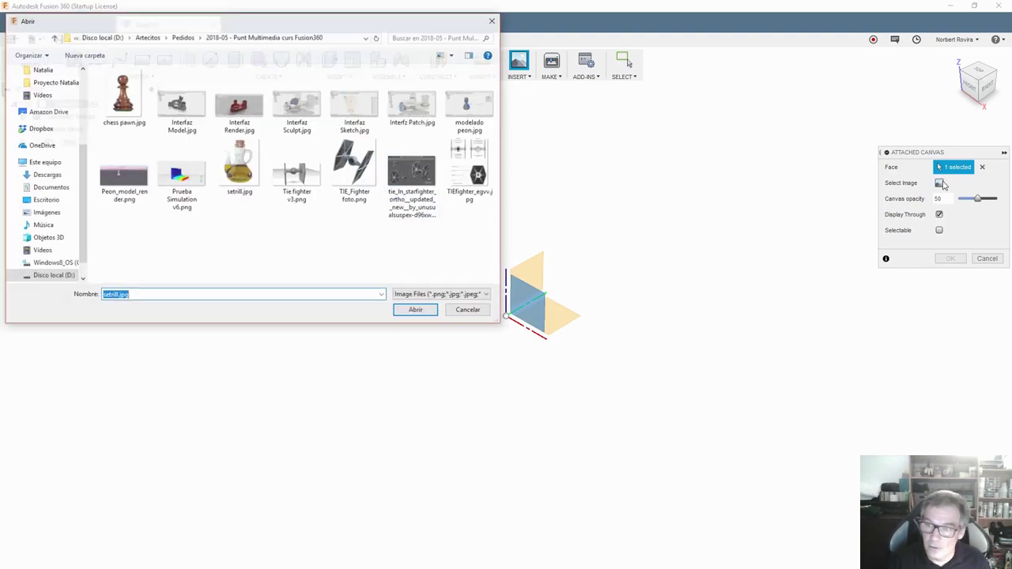
pyautogui.click(242, 186)
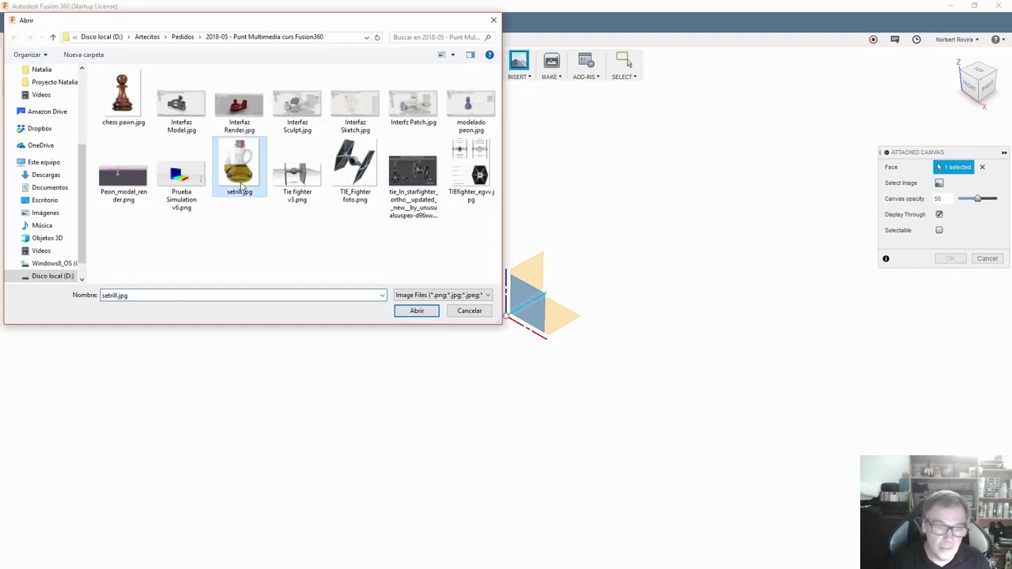
pyautogui.click(399, 311)
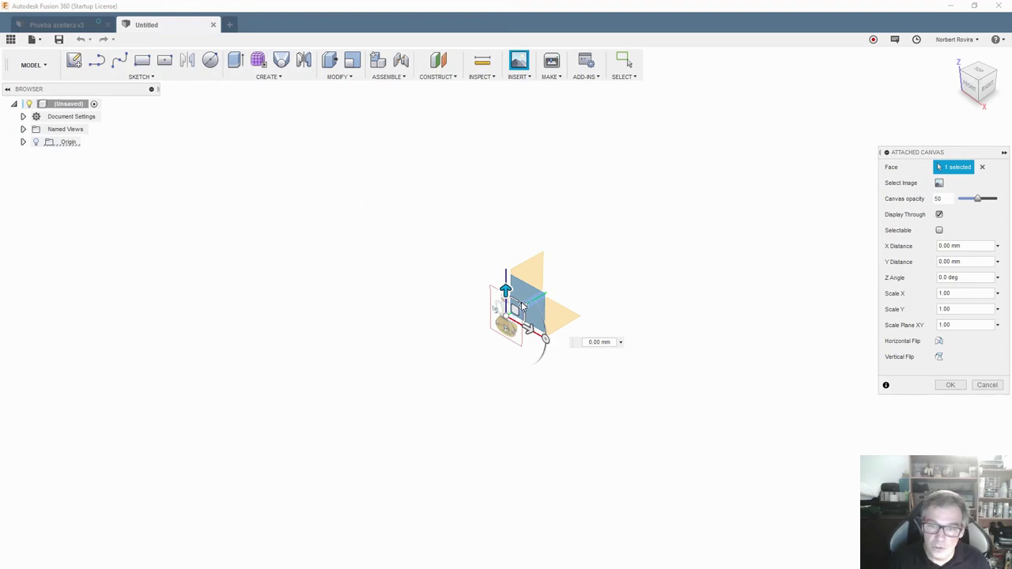
pyautogui.click(950, 386)
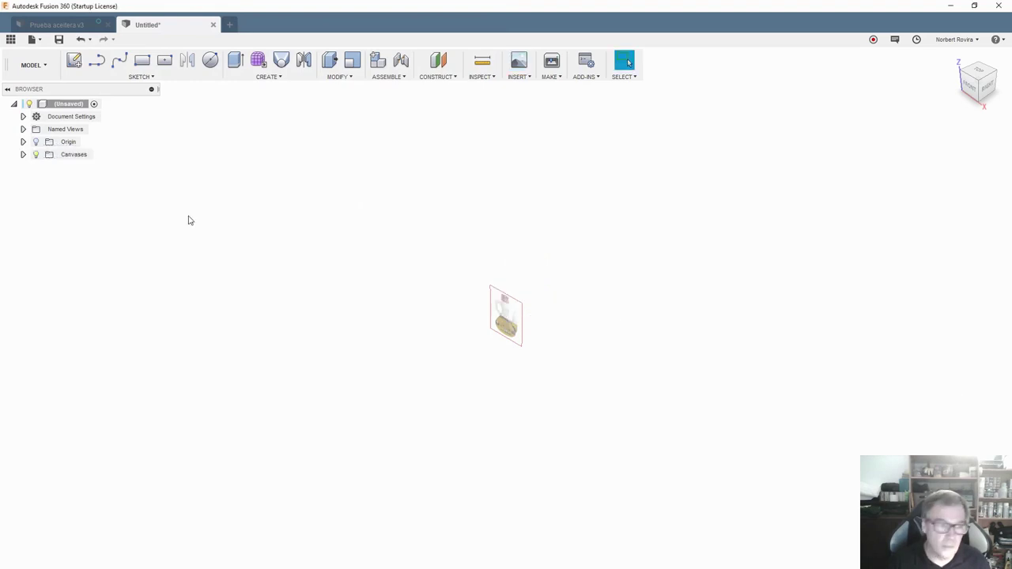
# Calibrate the setrill canvas in Front view to 150 mm from bottle base to cork top
pyautogui.click(23, 155)
pyautogui.click(67, 168)
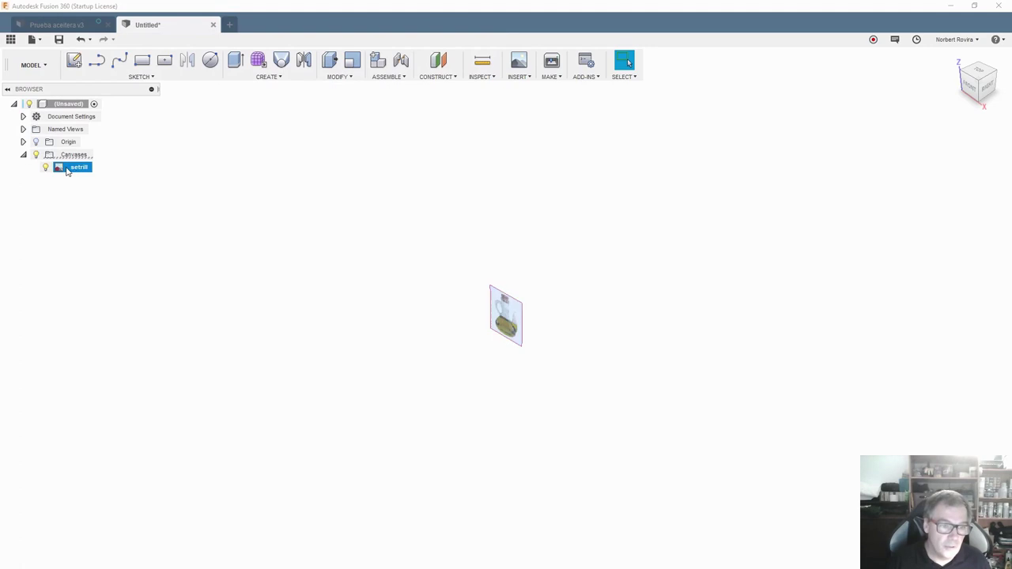
pyautogui.rightClick(82, 171)
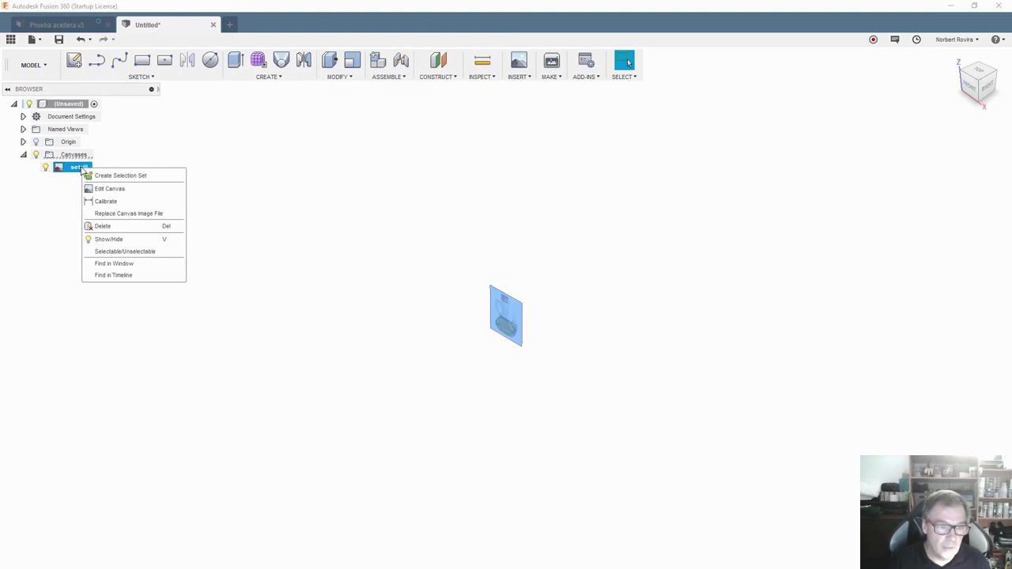
pyautogui.click(132, 204)
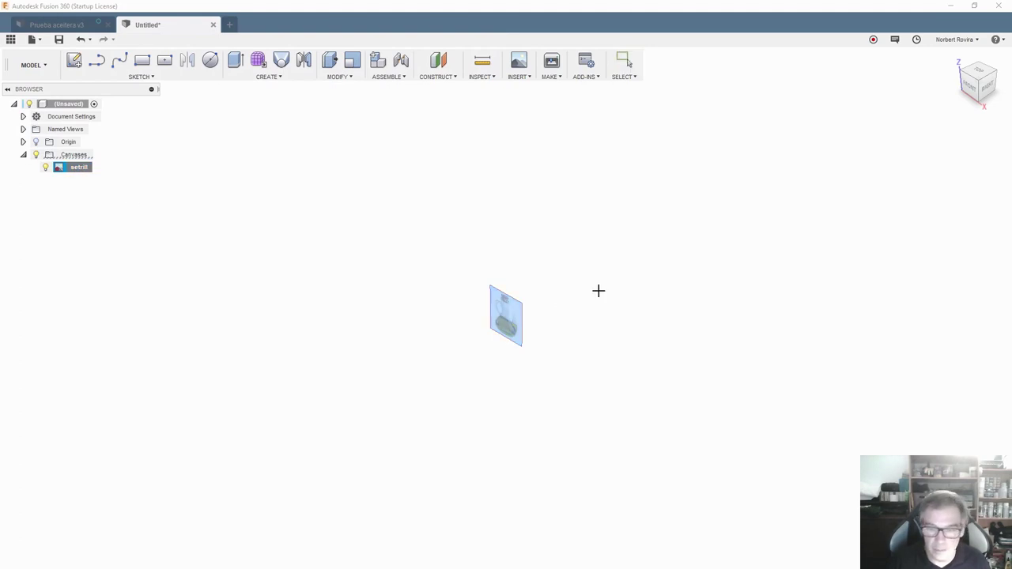
pyautogui.click(965, 85)
pyautogui.scroll(3, 503, 339)
pyautogui.scroll(2, 506, 337)
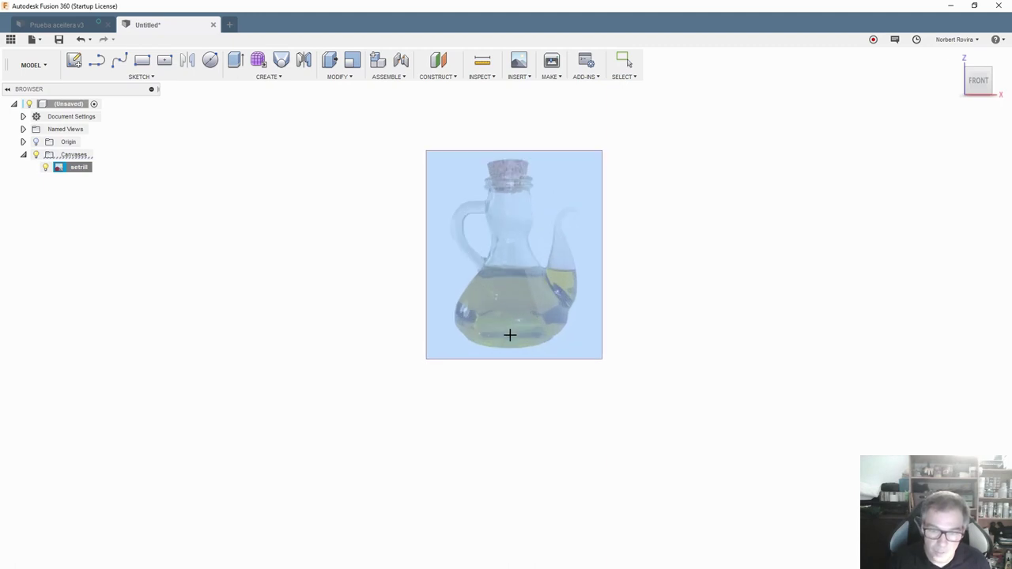
pyautogui.click(511, 347)
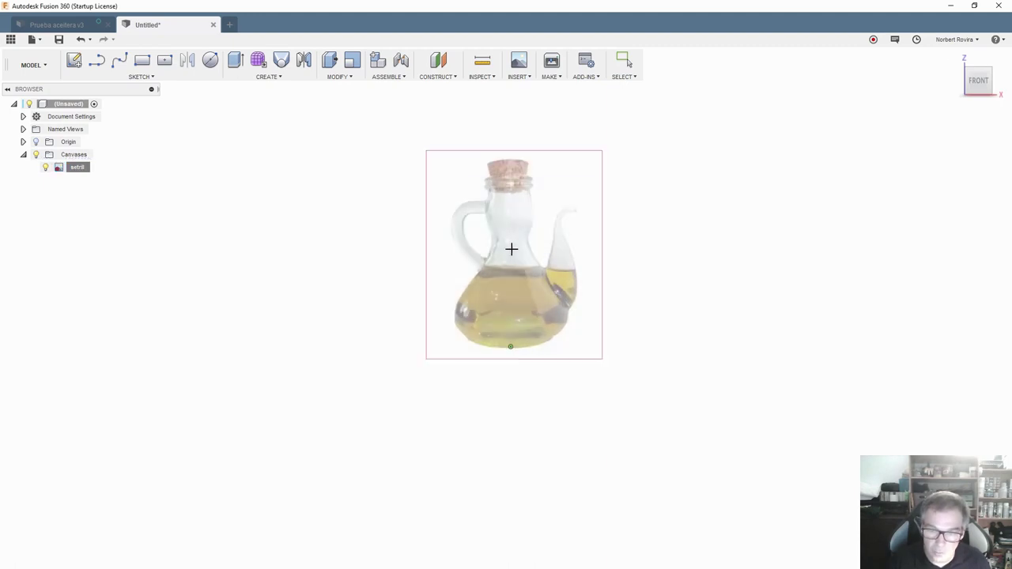
pyautogui.click(508, 175)
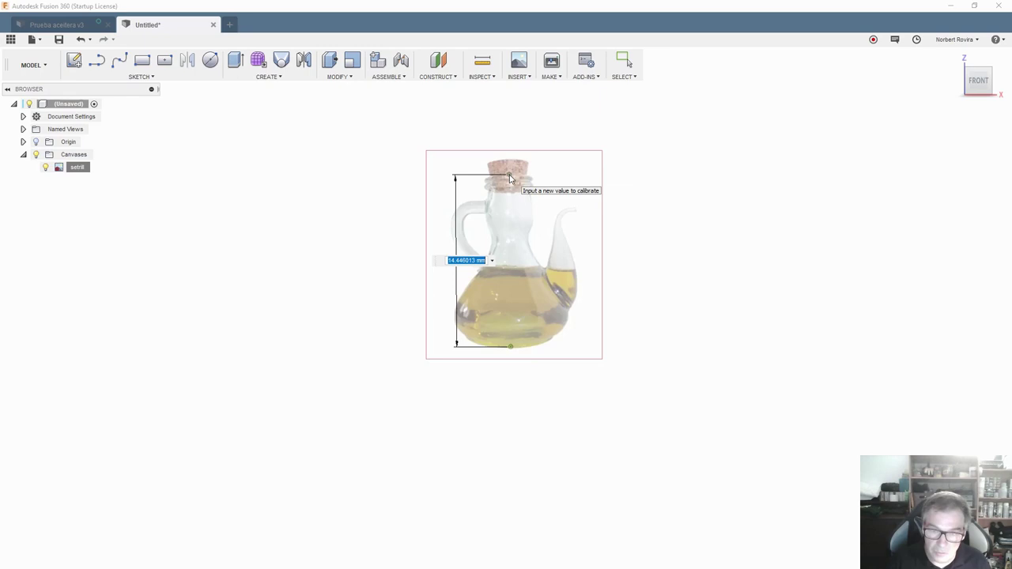
pyautogui.write('150')
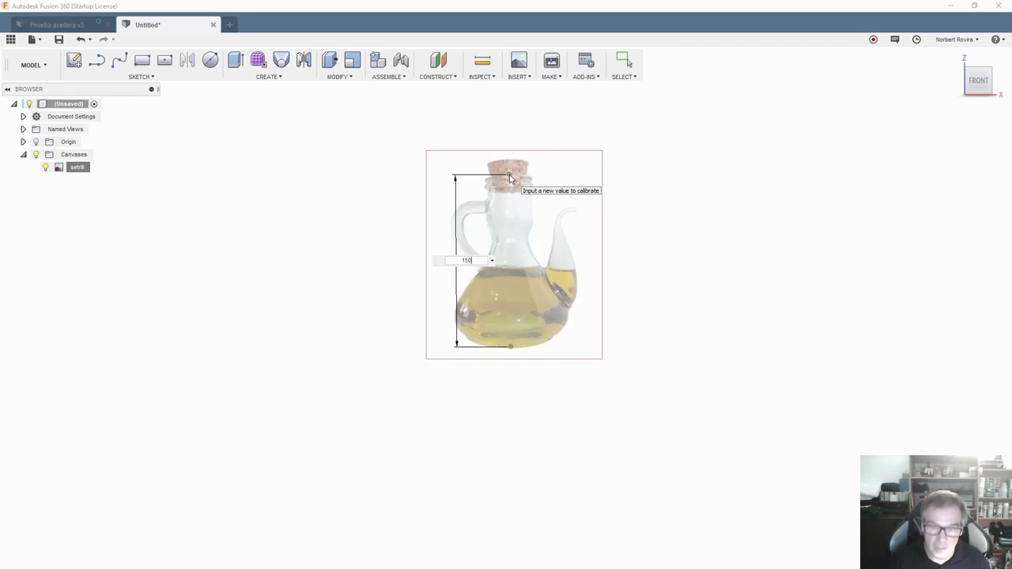
pyautogui.press('Return')
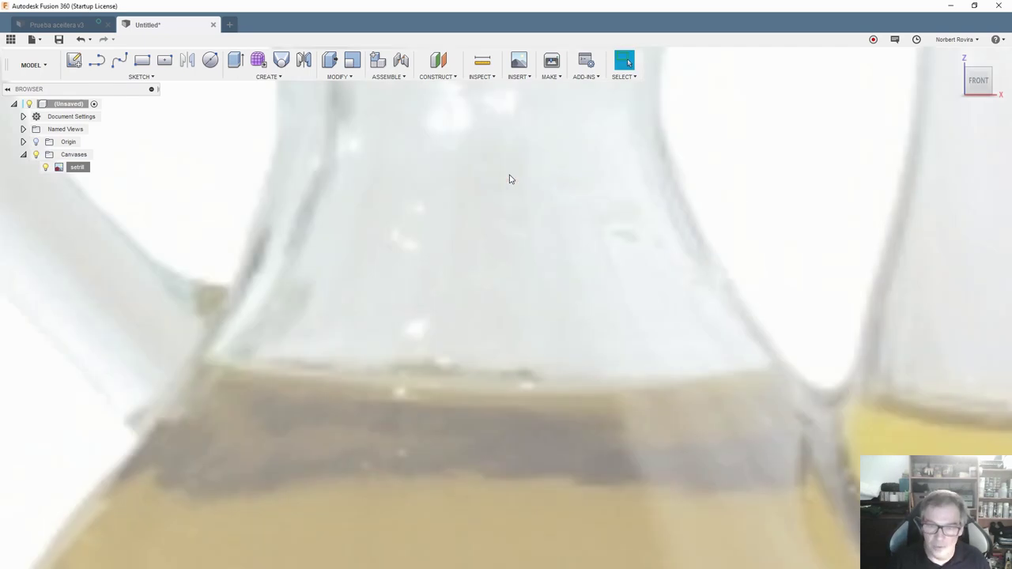
# Centre the bottle photo in the view and show the origin planes and axes
pyautogui.scroll(-2, 513, 177)
pyautogui.scroll(-3, 513, 177)
pyautogui.scroll(-2, 514, 178)
pyautogui.moveTo(515, 178); pyautogui.dragTo(482, 288, button='middle')
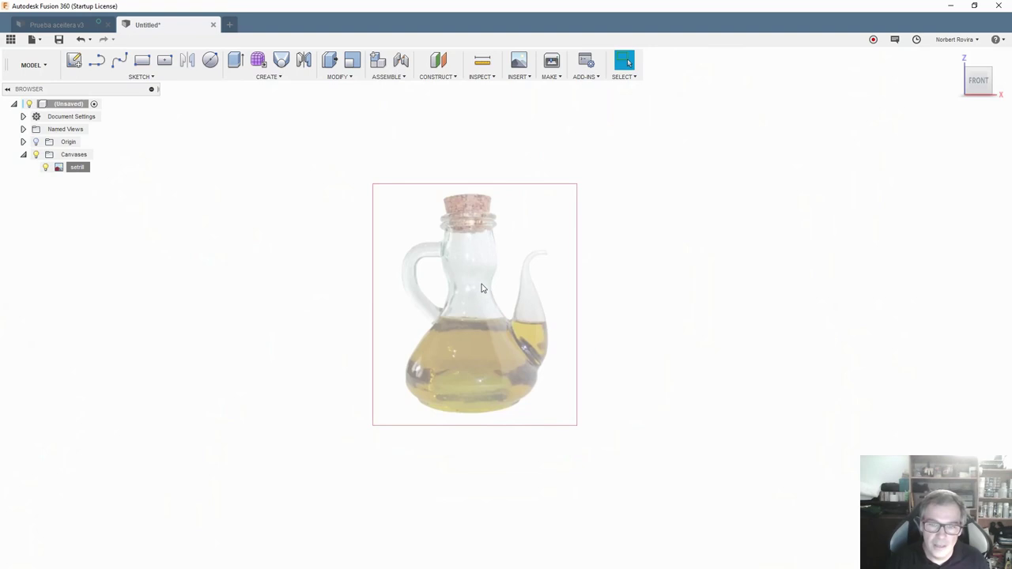
pyautogui.click(36, 142)
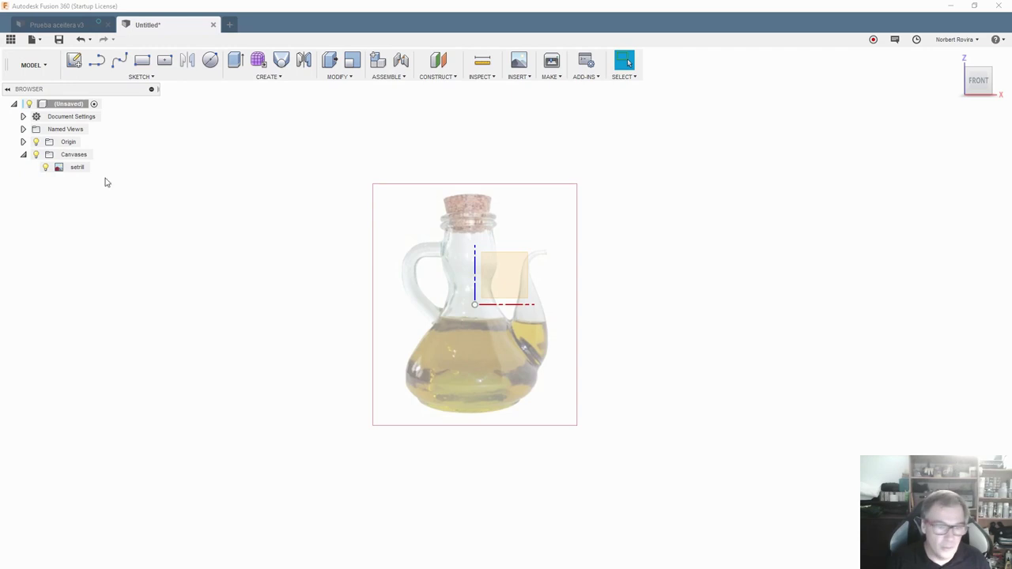
# Edit the setrill canvas and drag the photo until the bottle base meets the origin
pyautogui.click(79, 166)
pyautogui.rightClick(80, 166)
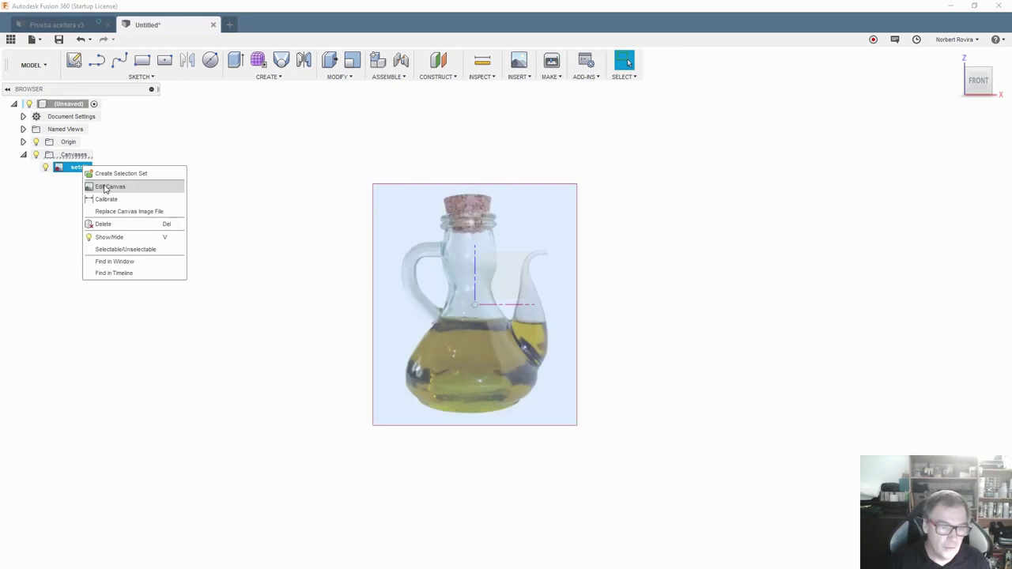
pyautogui.click(108, 189)
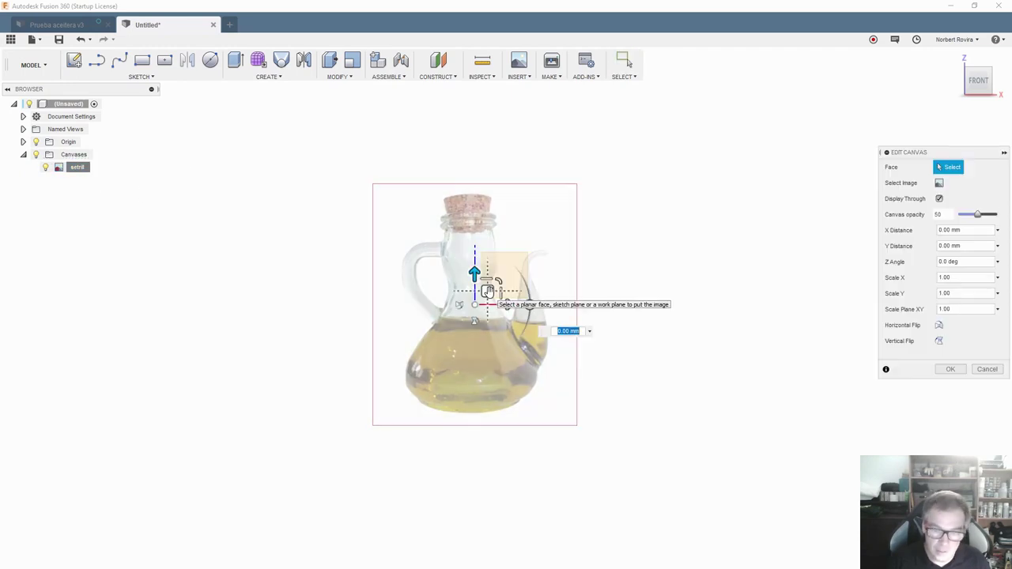
pyautogui.moveTo(488, 292); pyautogui.dragTo(492, 291)
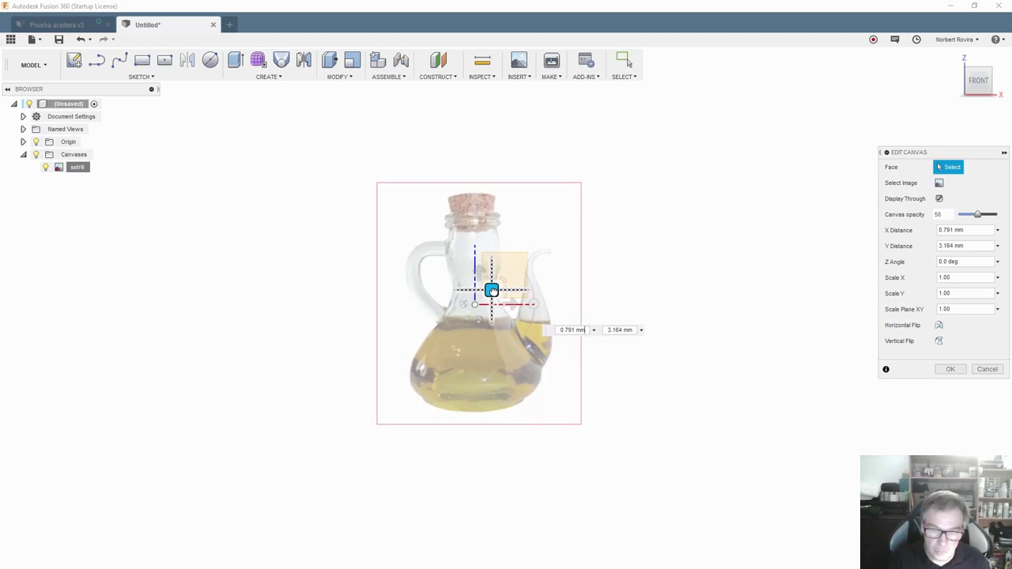
pyautogui.moveTo(491, 290); pyautogui.dragTo(491, 185)
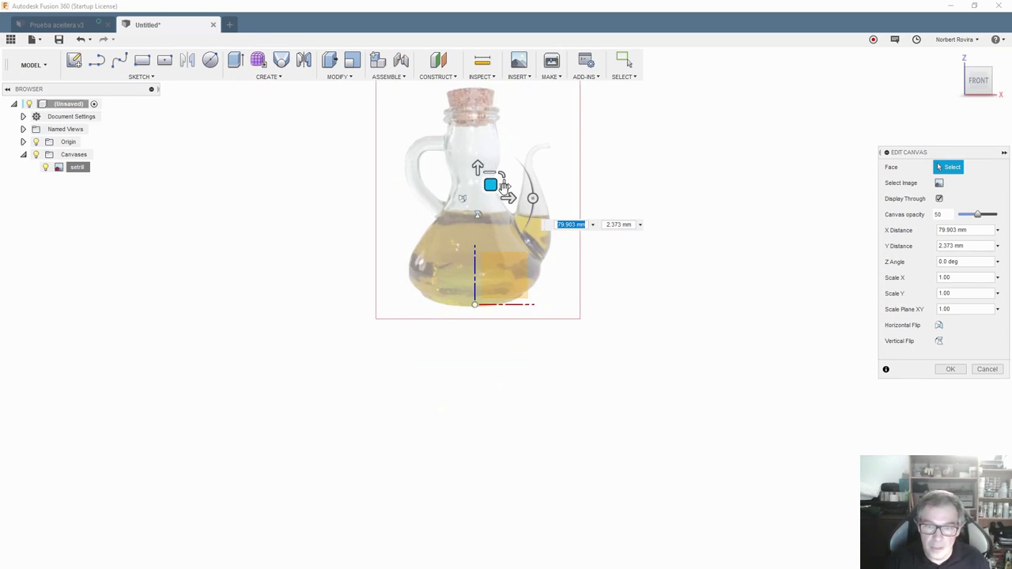
pyautogui.moveTo(491, 184); pyautogui.dragTo(490, 186)
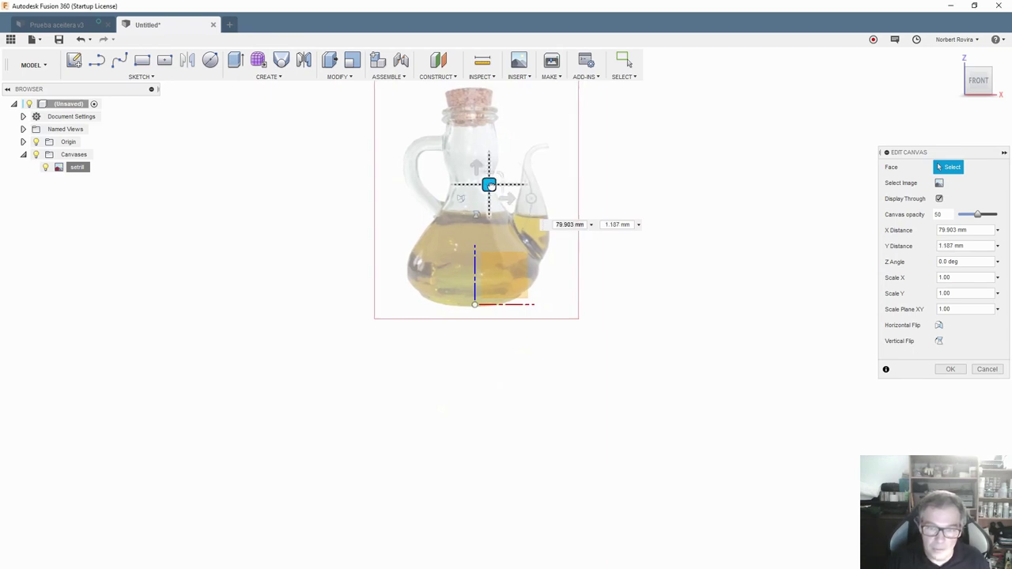
pyautogui.click(948, 370)
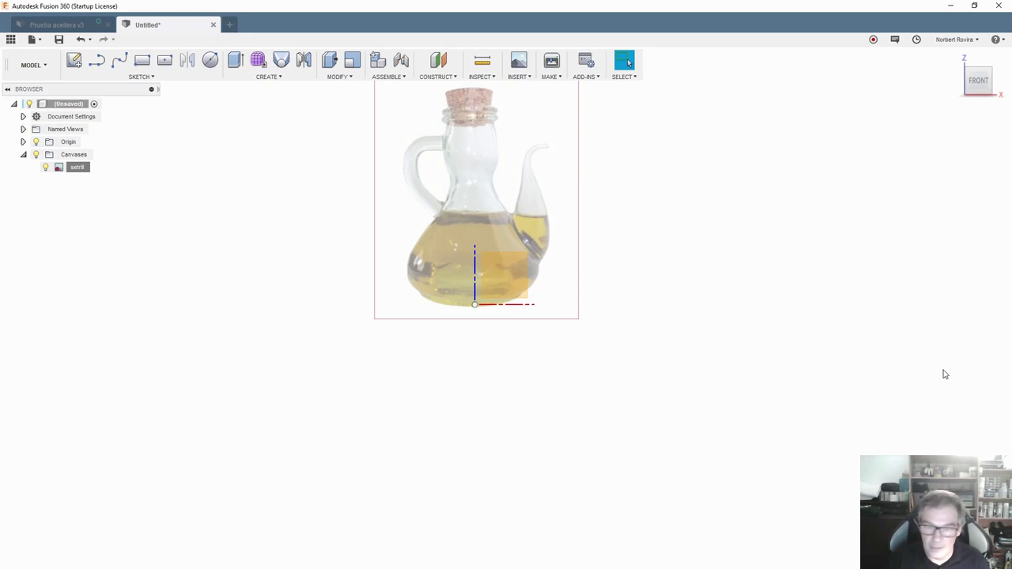
pyautogui.scroll(-1, 475, 277)
pyautogui.moveTo(593, 281)
pyautogui.mouseDown(button='middle')
pyautogui.moveTo(588, 377)
pyautogui.moveTo(565, 272)
pyautogui.mouseUp(button='middle')
pyautogui.scroll(1, 588, 364)
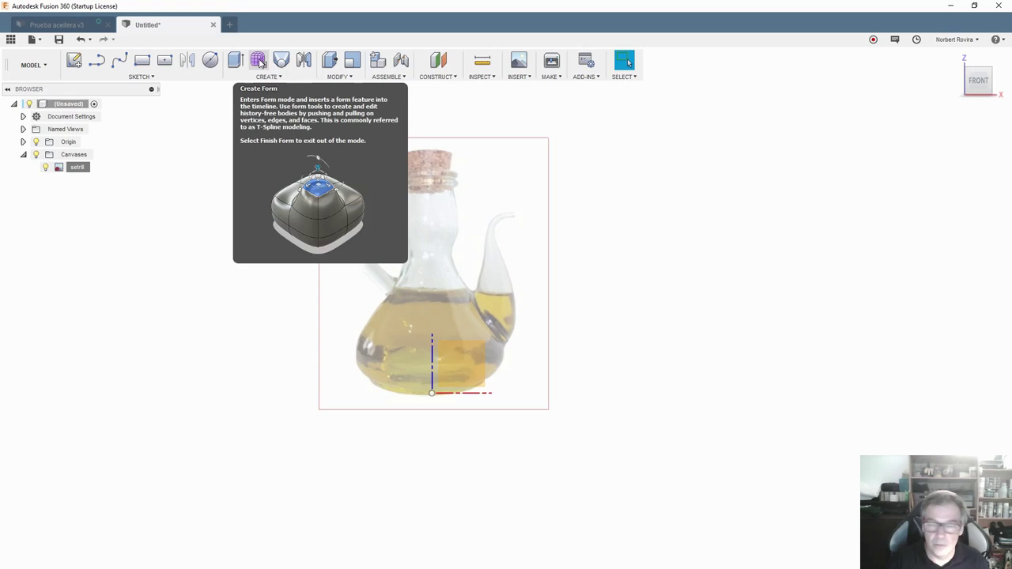
# Enter the Form environment and start a fit-point spline sketch on the front plane
pyautogui.click(259, 61)
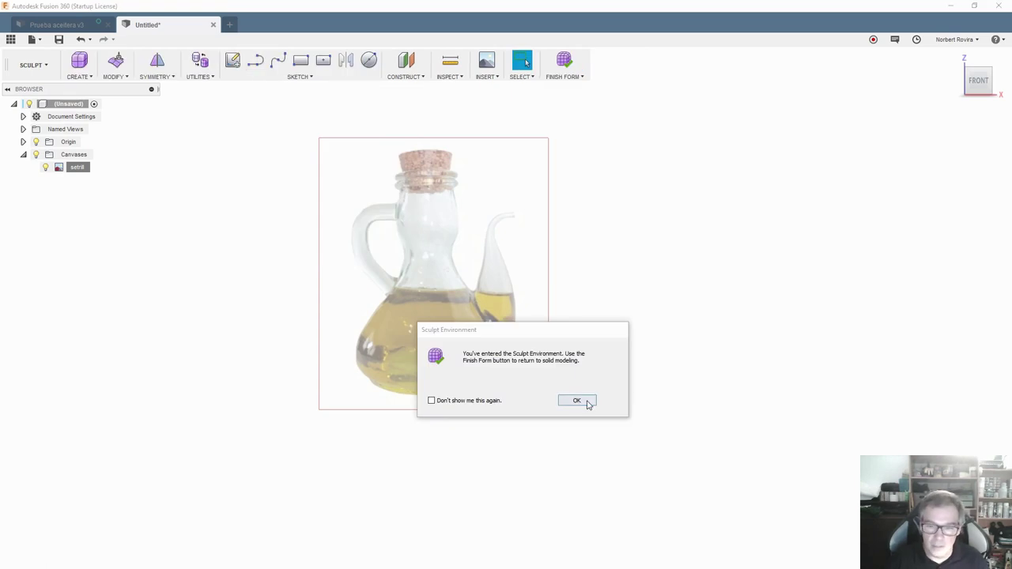
pyautogui.click(578, 401)
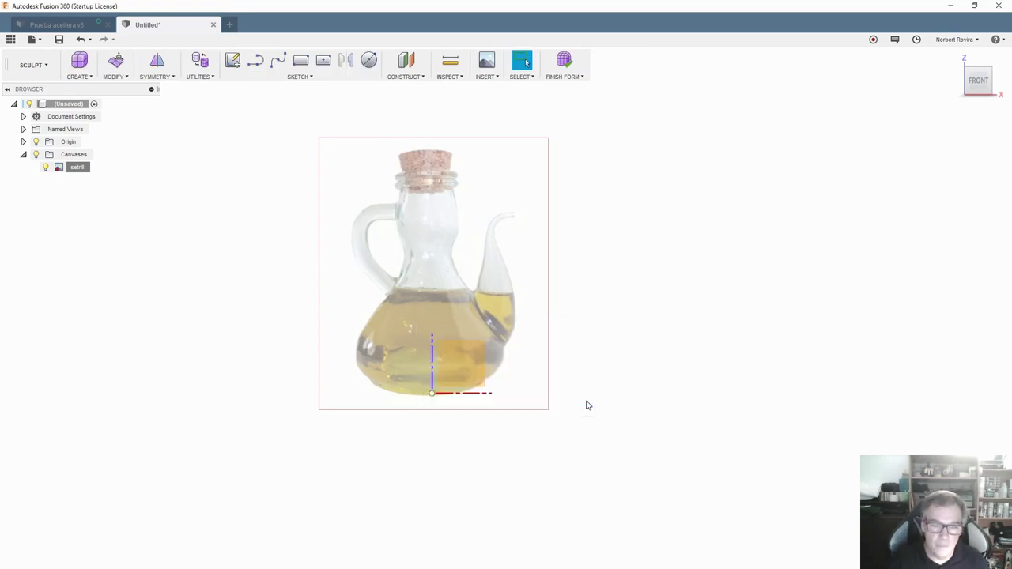
pyautogui.click(278, 61)
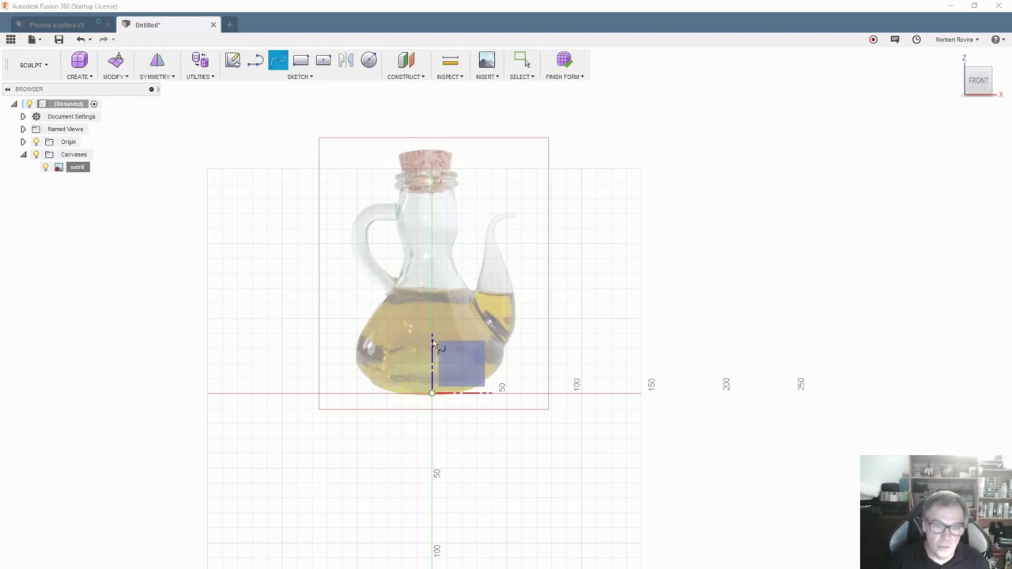
pyautogui.click(433, 395)
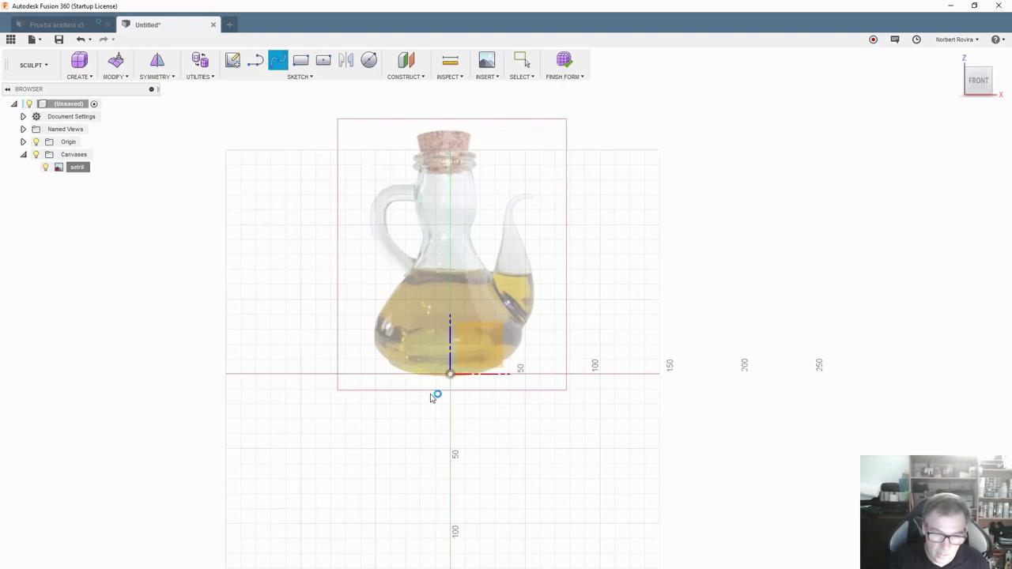
# Trace the bottle's left edge with a spline from the origin up to the neck
pyautogui.click(507, 317)
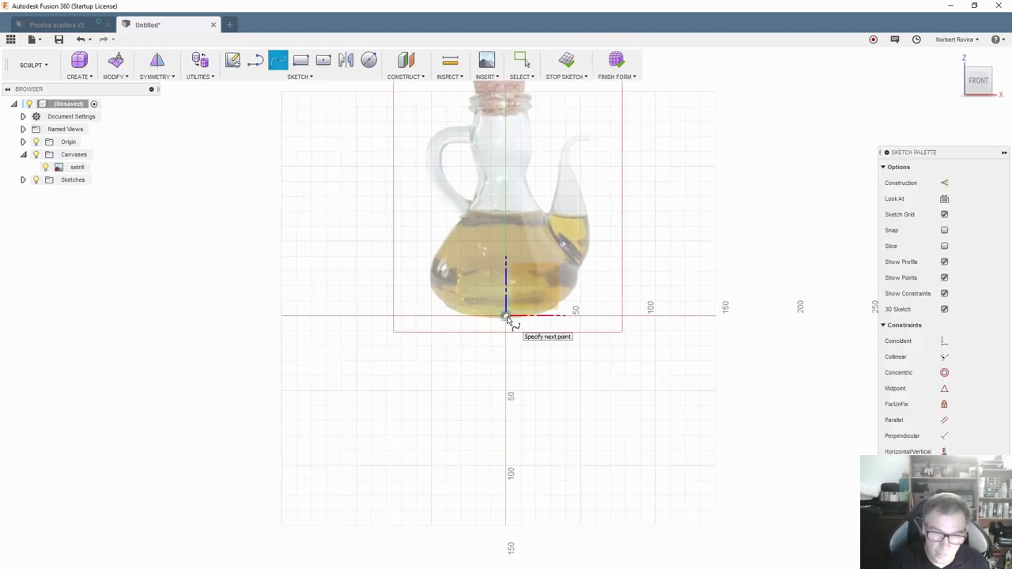
pyautogui.click(450, 307)
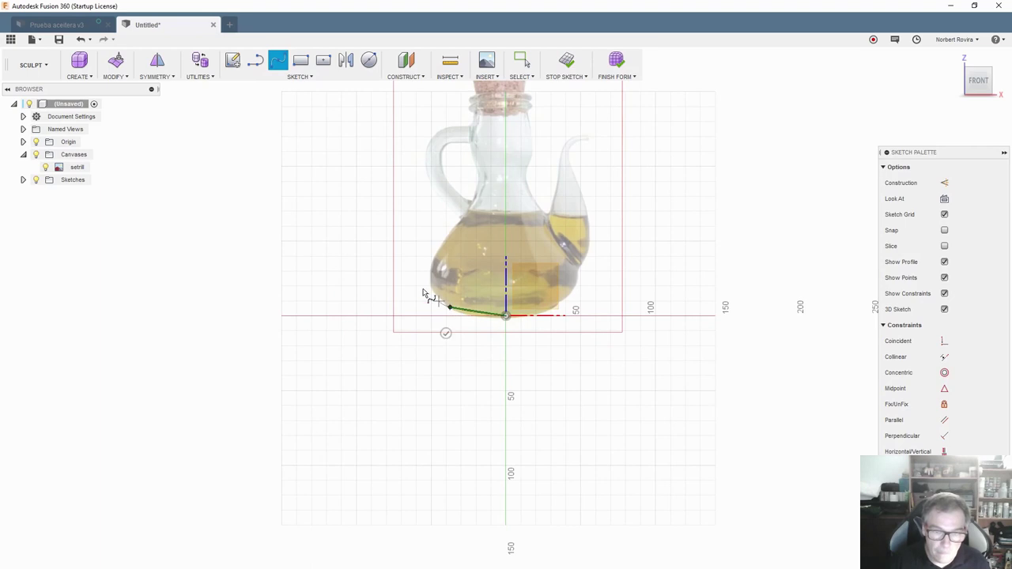
pyautogui.click(447, 236)
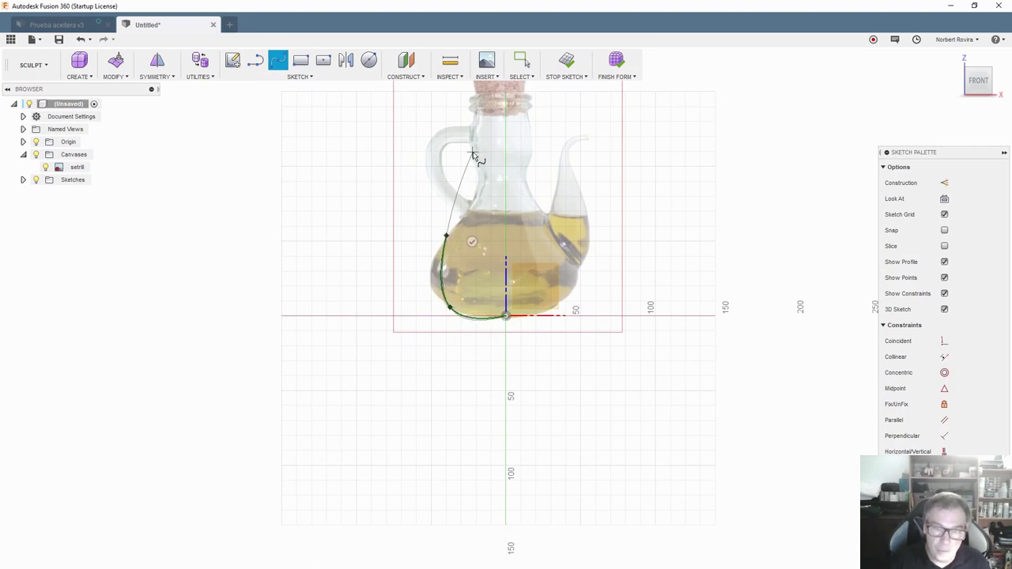
pyautogui.click(472, 151)
pyautogui.click(473, 111)
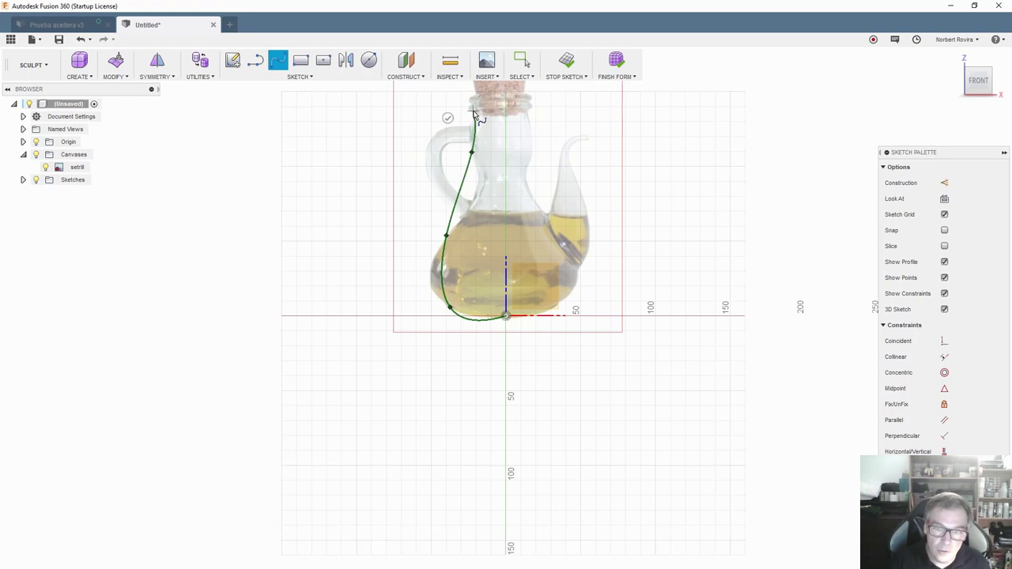
pyautogui.click(447, 119)
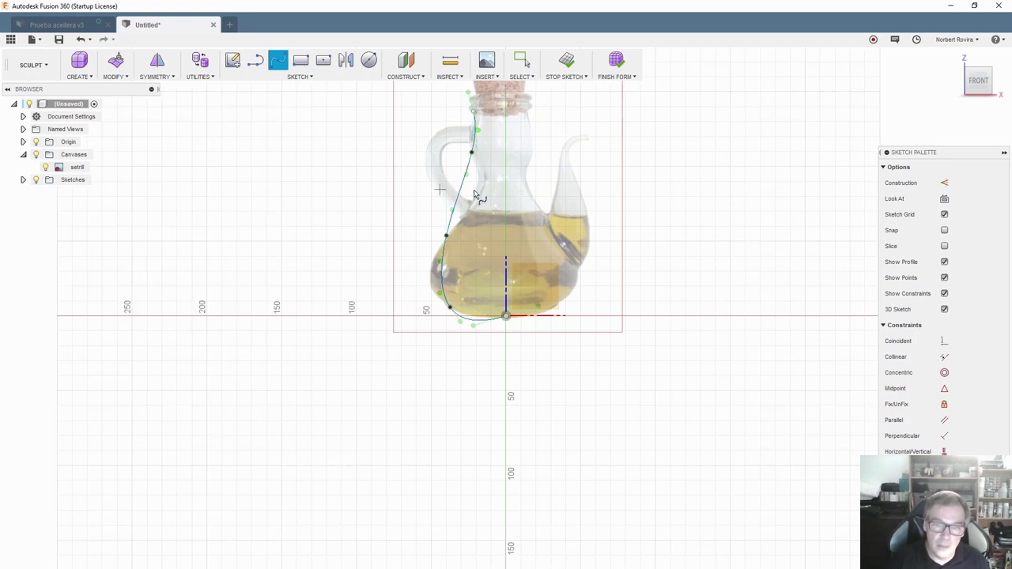
# Snap the spline's bottom end onto the baseline and reshape its lower and side points
pyautogui.press('Escape')
pyautogui.scroll(1, 443, 237)
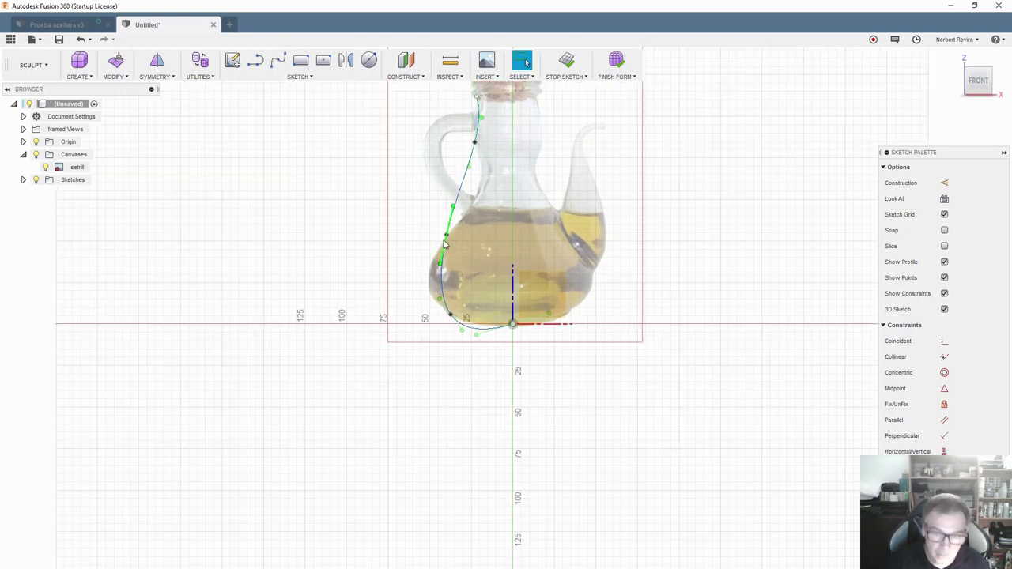
pyautogui.moveTo(477, 337); pyautogui.dragTo(477, 330)
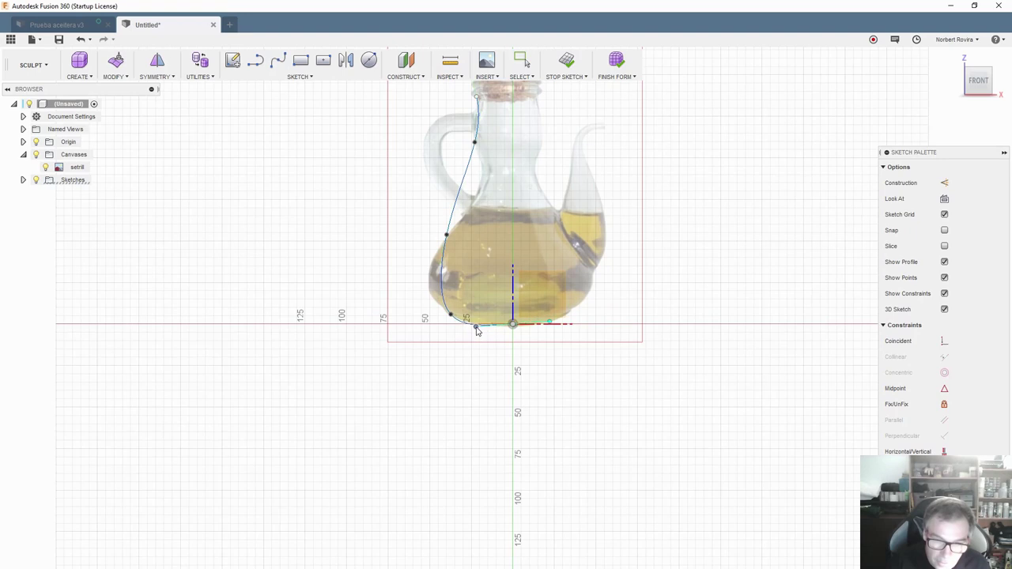
pyautogui.click(501, 327)
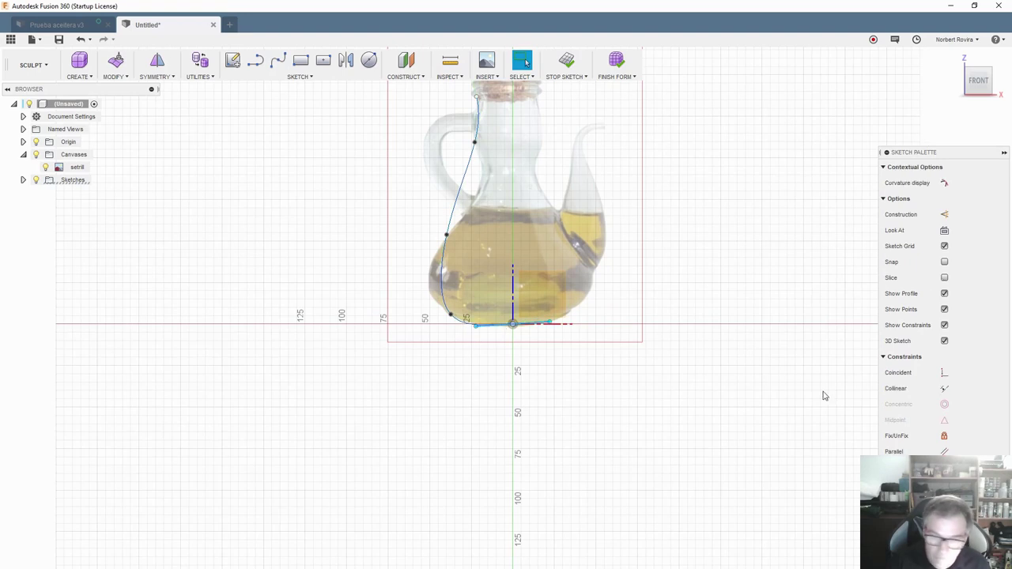
pyautogui.click(442, 309)
pyautogui.moveTo(436, 304); pyautogui.dragTo(425, 300)
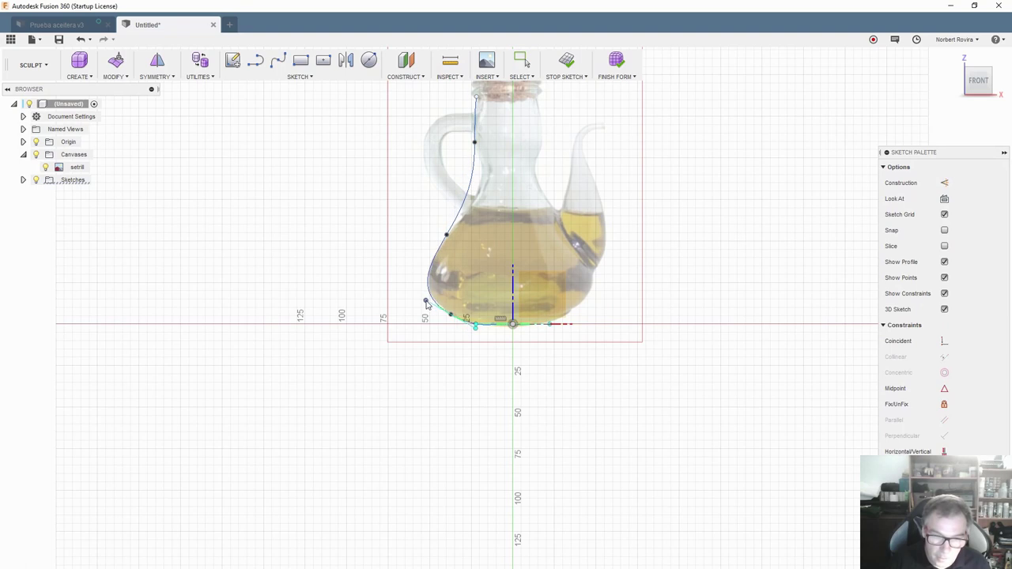
pyautogui.click(447, 235)
pyautogui.moveTo(464, 210); pyautogui.dragTo(466, 214)
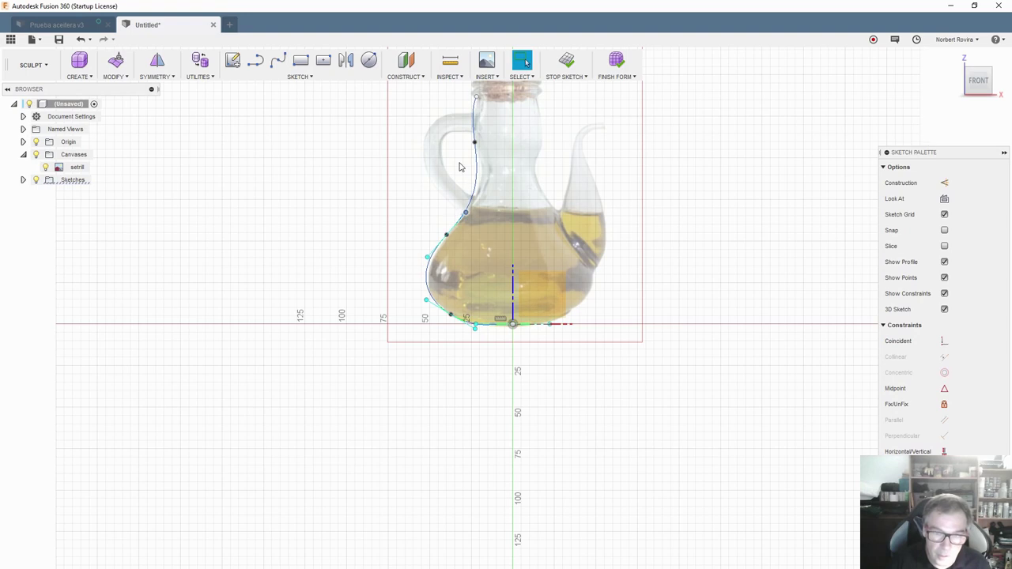
pyautogui.click(475, 144)
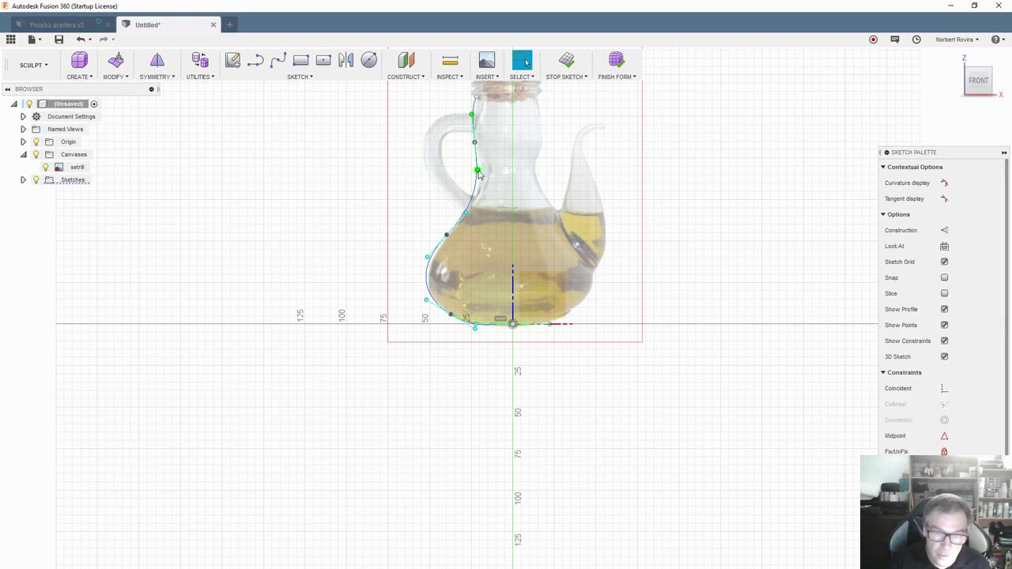
pyautogui.click(479, 176)
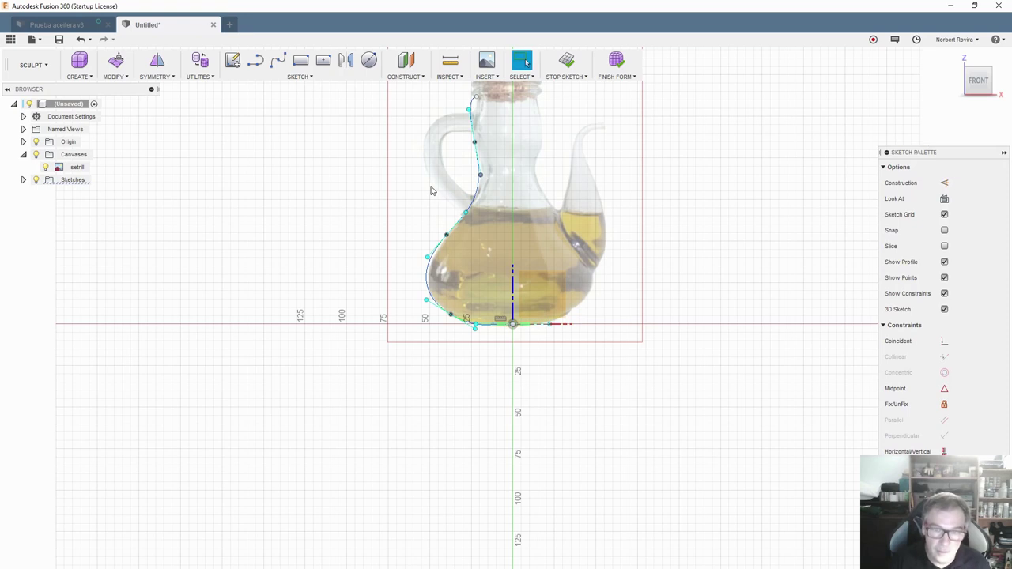
# Adjust the spline's top end, belly, waist, neck points and tangent to match the photo
pyautogui.scroll(-1, 431, 189)
pyautogui.moveTo(405, 168); pyautogui.dragTo(402, 240, button='middle')
pyautogui.scroll(1, 403, 240)
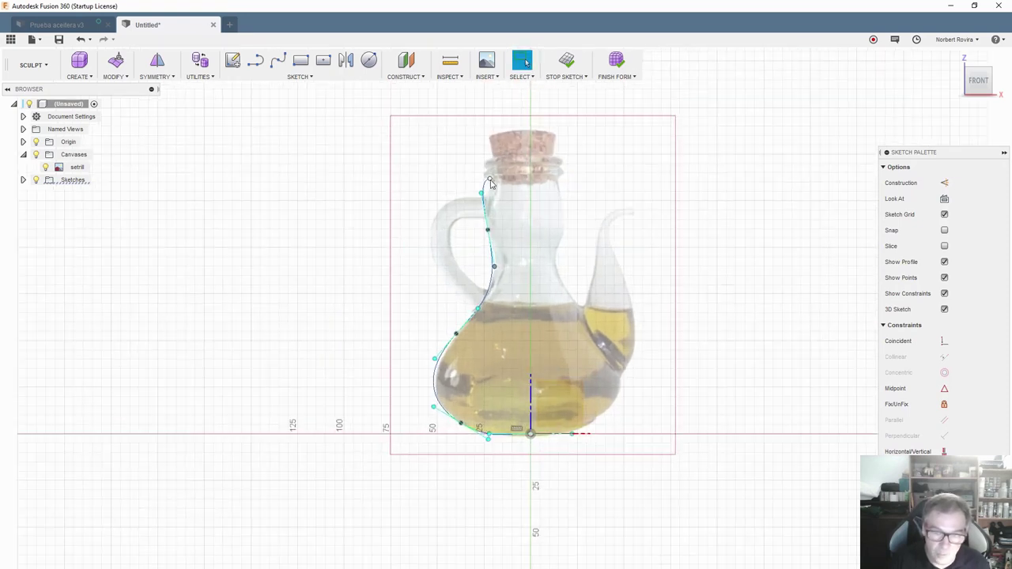
pyautogui.moveTo(490, 182); pyautogui.dragTo(484, 190)
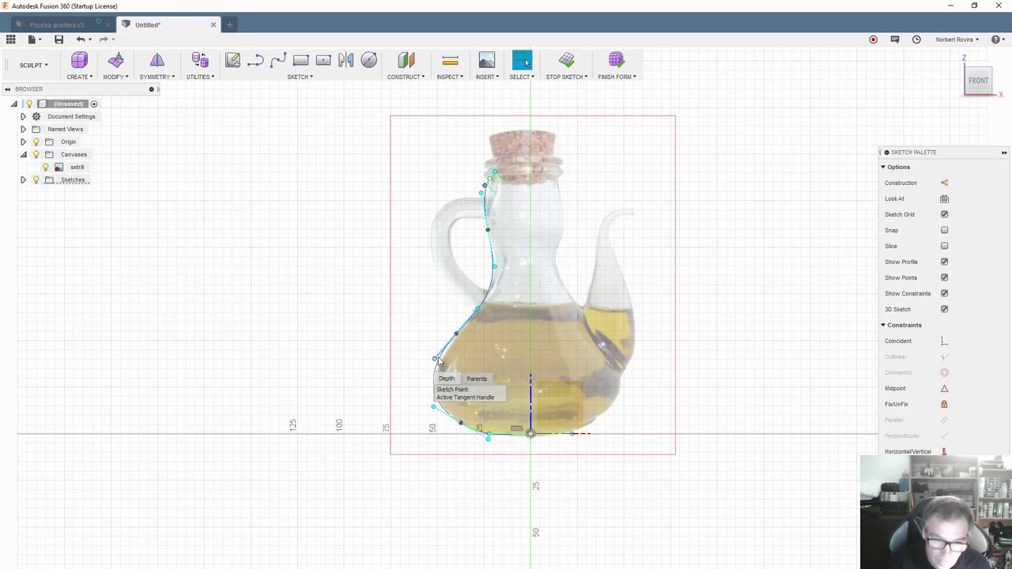
pyautogui.moveTo(439, 361); pyautogui.dragTo(439, 360)
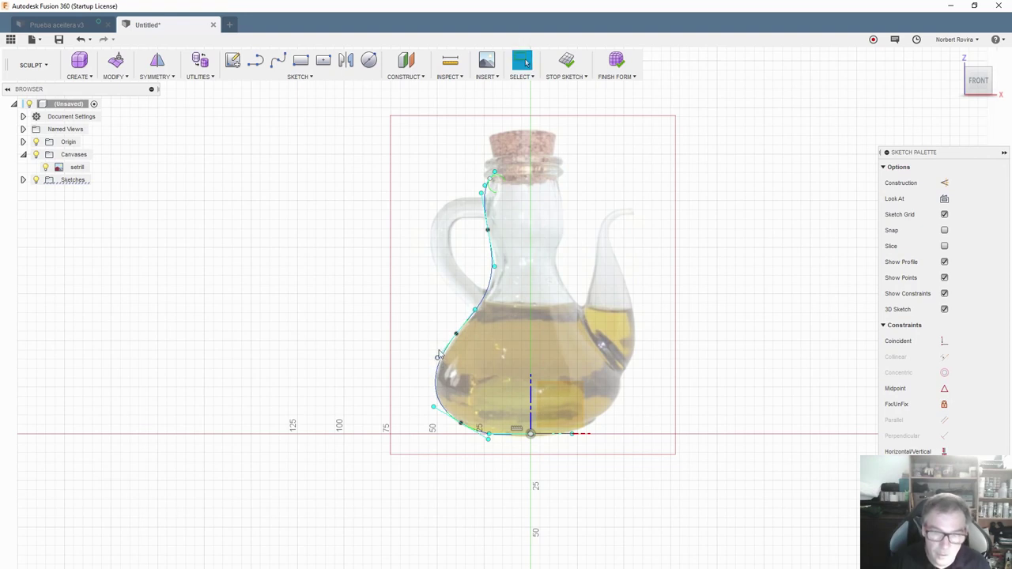
pyautogui.moveTo(494, 268); pyautogui.dragTo(497, 268)
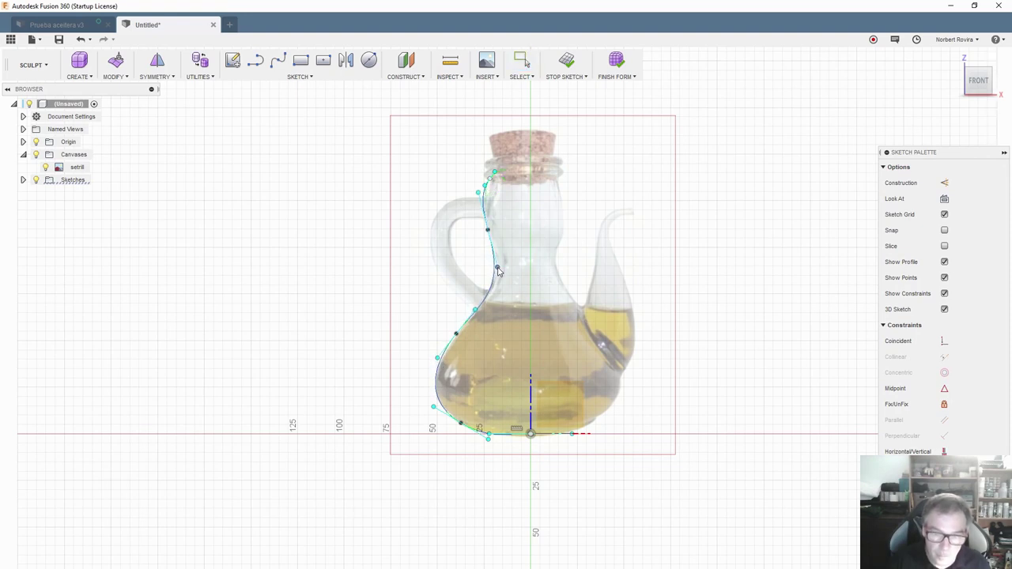
pyautogui.scroll(3, 463, 189)
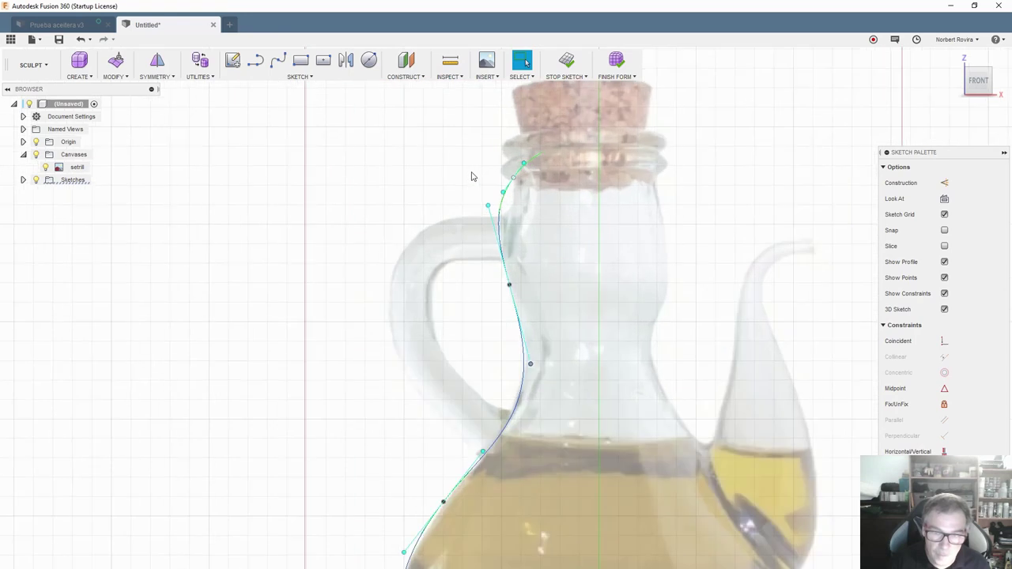
pyautogui.scroll(2, 473, 174)
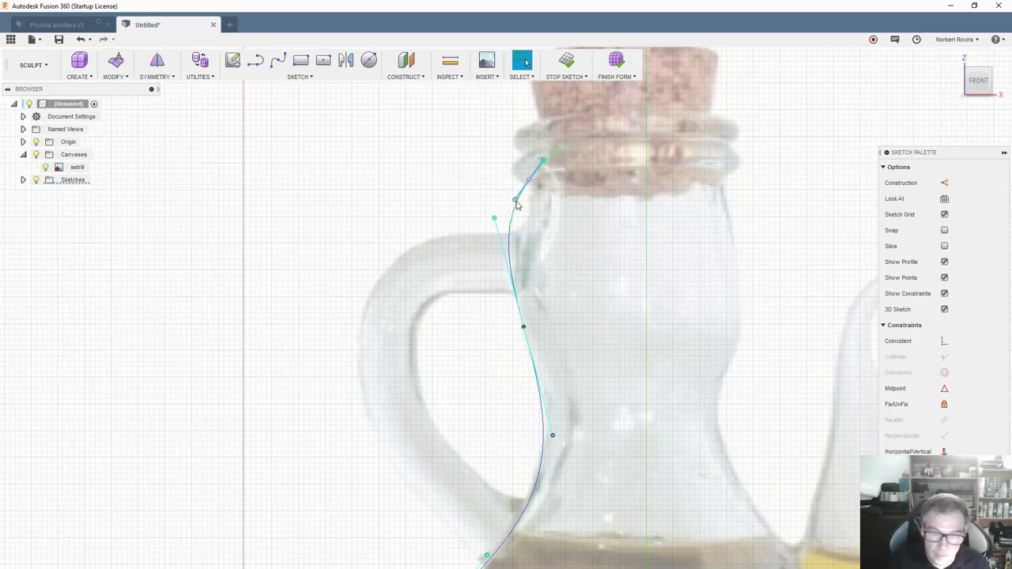
pyautogui.moveTo(516, 204); pyautogui.dragTo(524, 210)
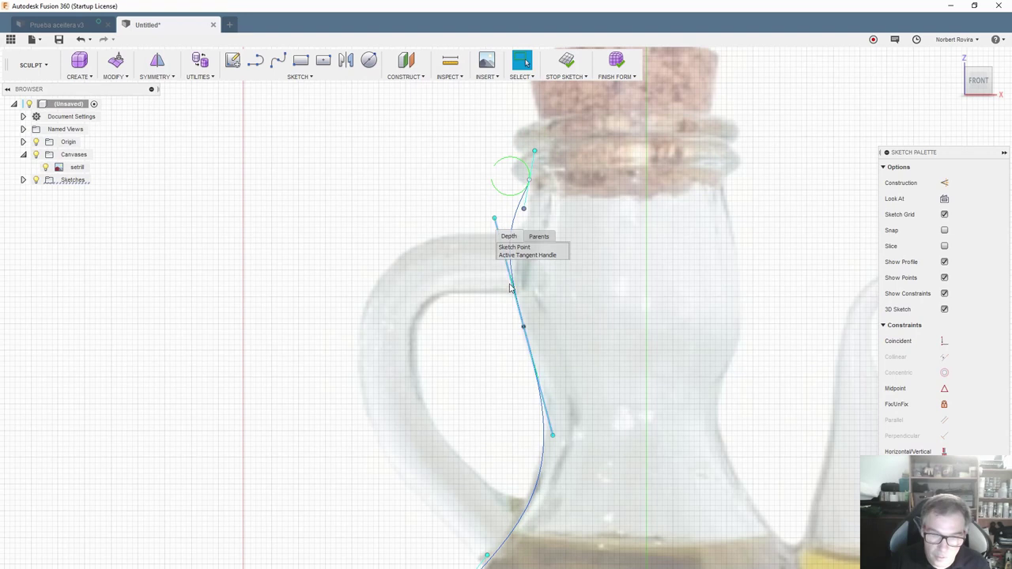
pyautogui.moveTo(525, 330); pyautogui.dragTo(529, 345)
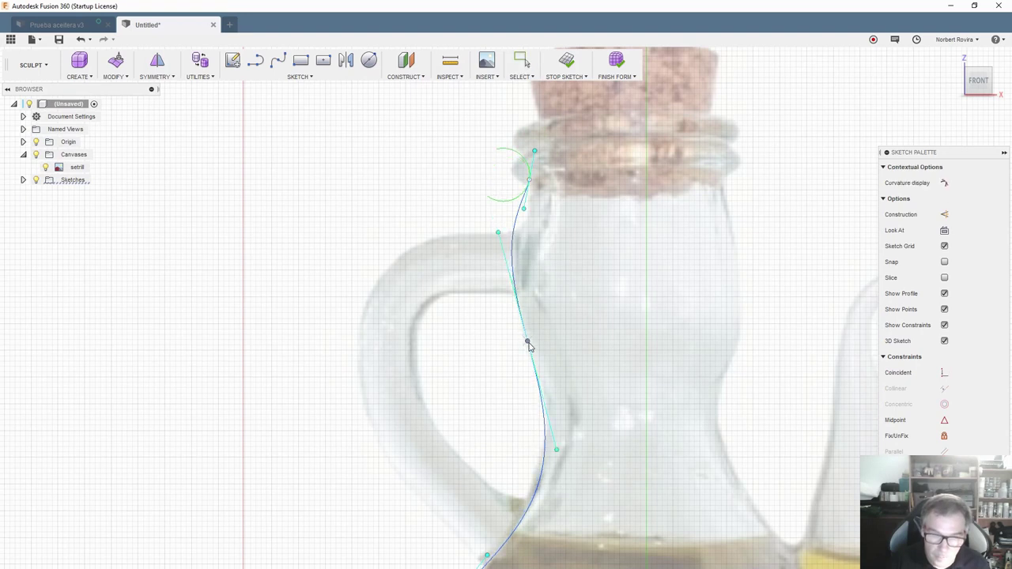
pyautogui.moveTo(498, 233); pyautogui.dragTo(505, 238)
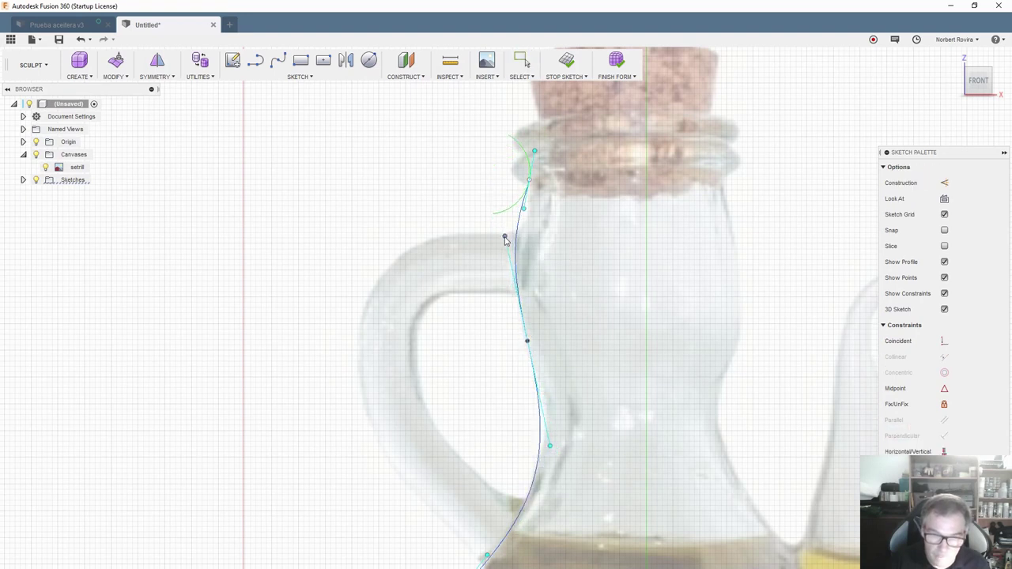
# Recentre the view on the bottle and select the tangent line below the neck
pyautogui.scroll(-5, 546, 340)
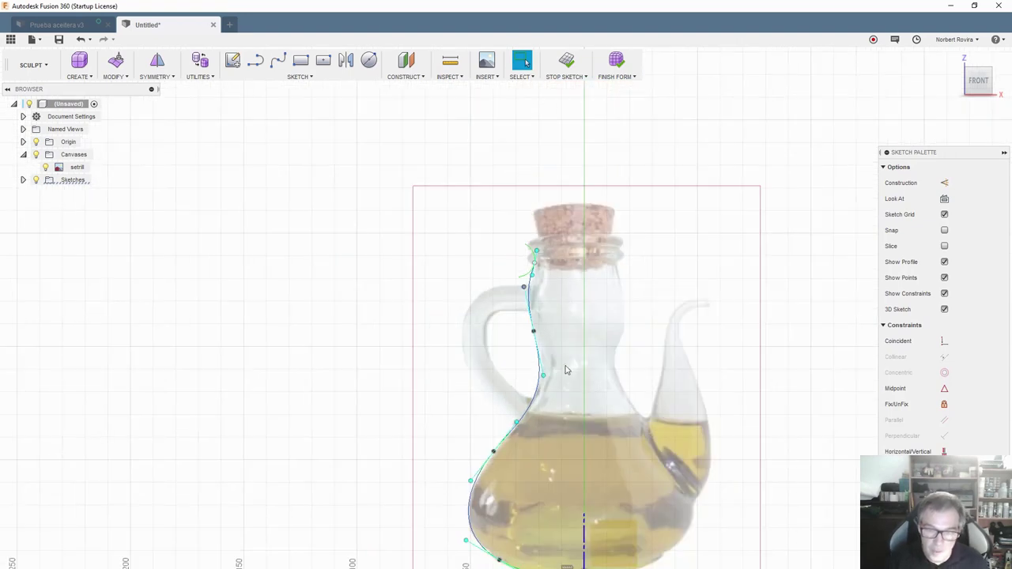
pyautogui.moveTo(569, 357); pyautogui.dragTo(522, 340, button='middle')
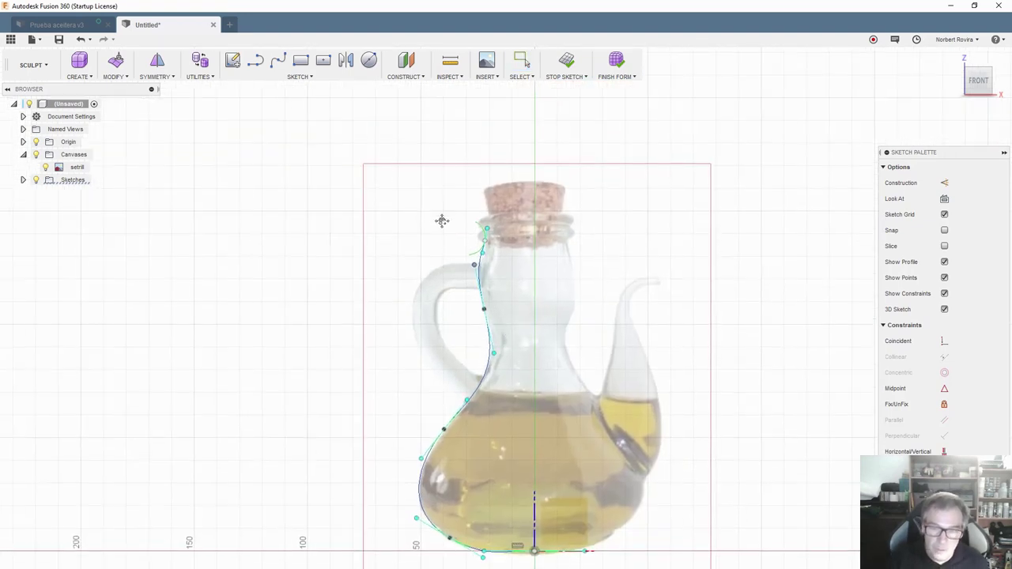
pyautogui.moveTo(442, 221); pyautogui.dragTo(442, 226, button='middle')
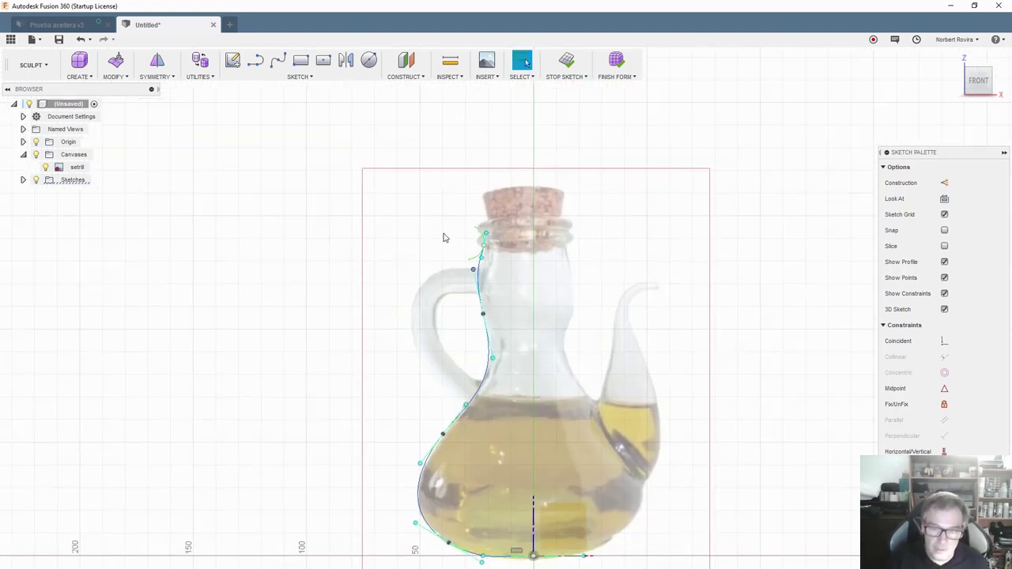
pyautogui.scroll(3, 444, 238)
pyautogui.scroll(1, 446, 235)
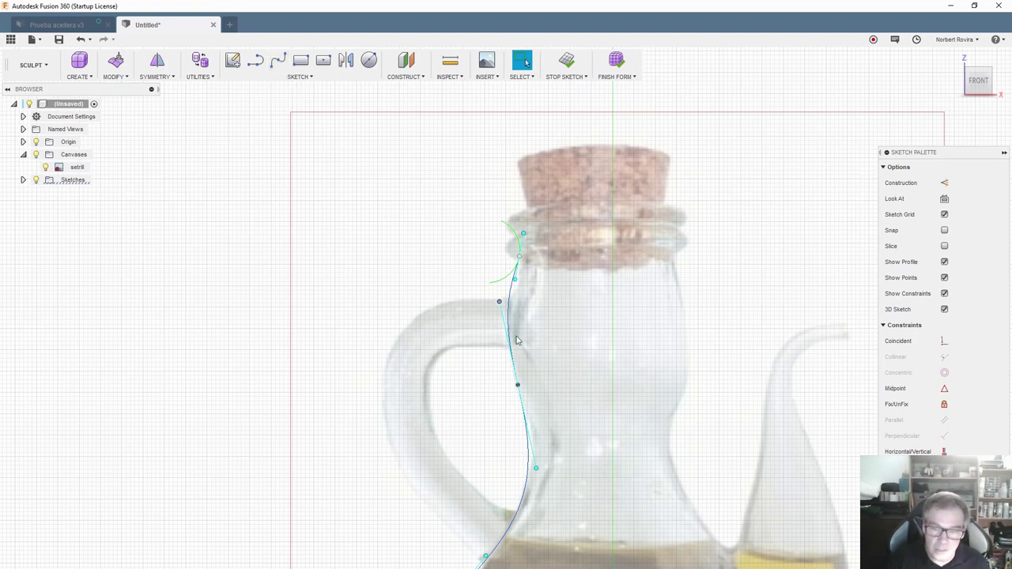
pyautogui.doubleClick(500, 301)
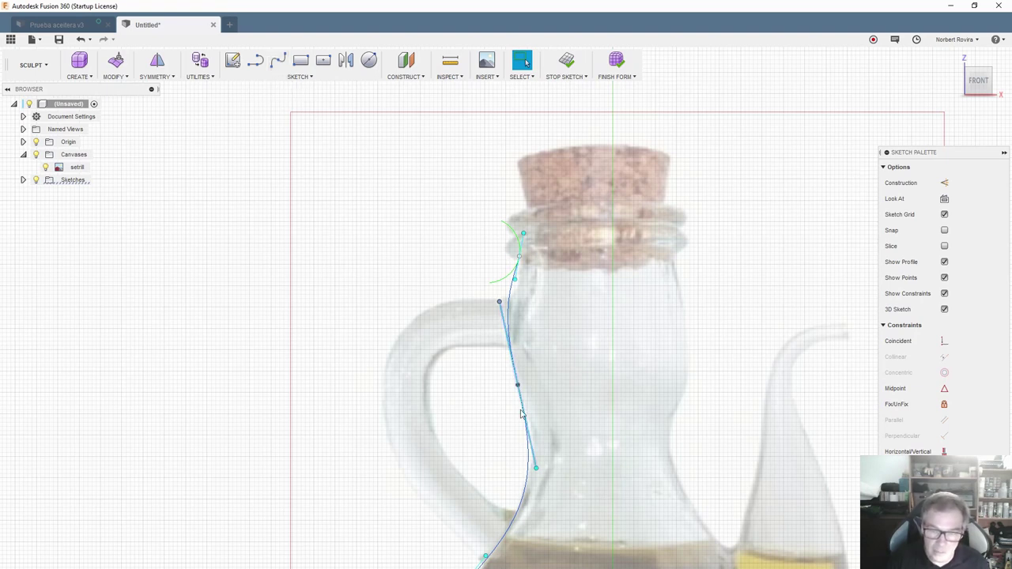
# Draw a short second spline from the outline's top end up to the rim
pyautogui.click(278, 60)
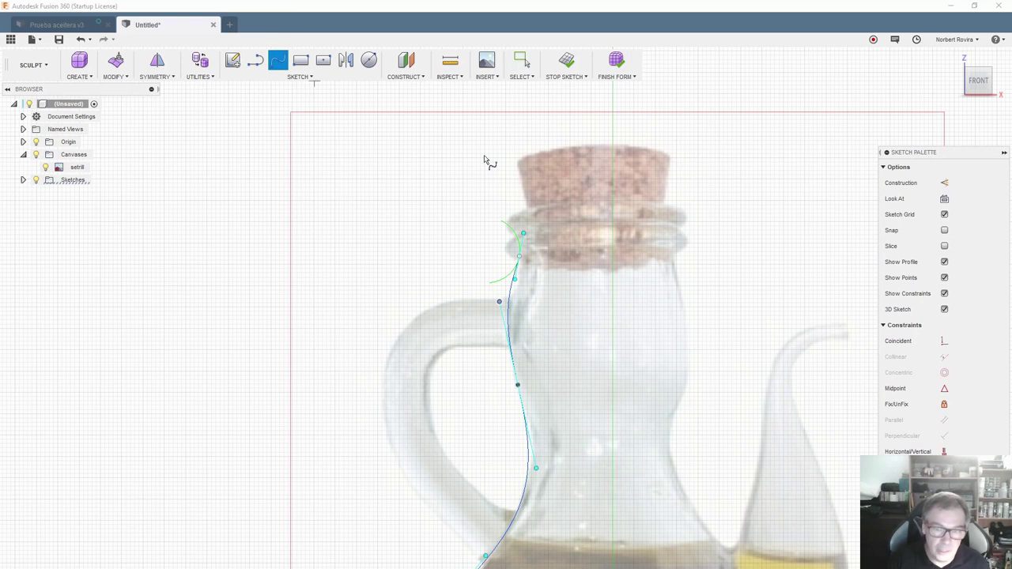
pyautogui.click(519, 256)
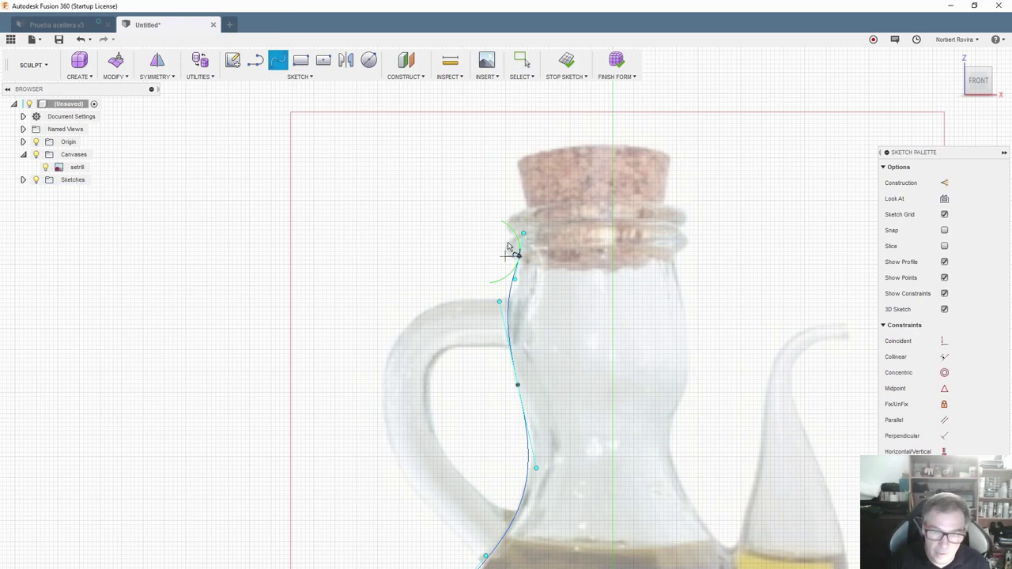
pyautogui.scroll(3, 521, 244)
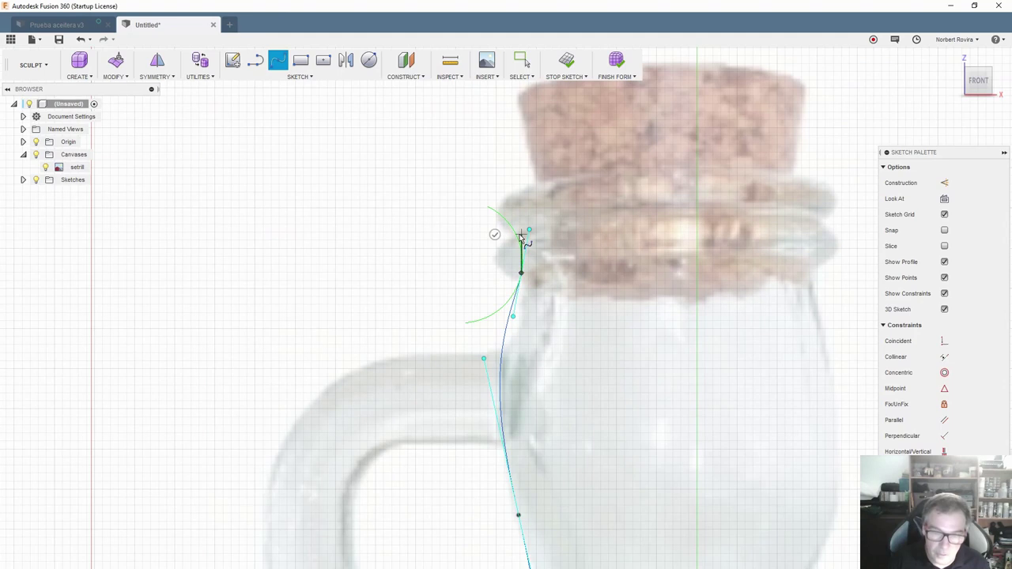
pyautogui.click(495, 235)
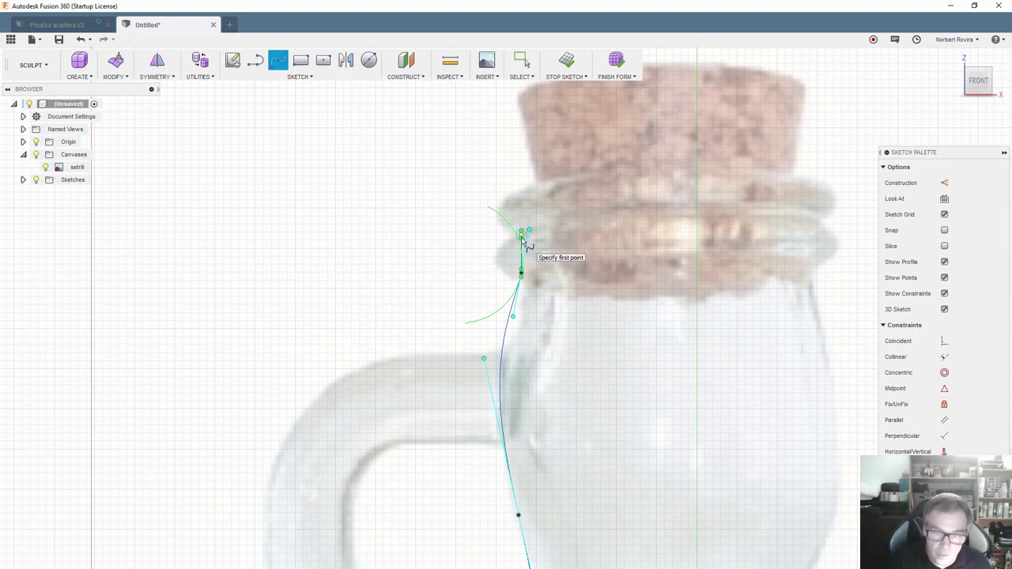
pyautogui.click(521, 189)
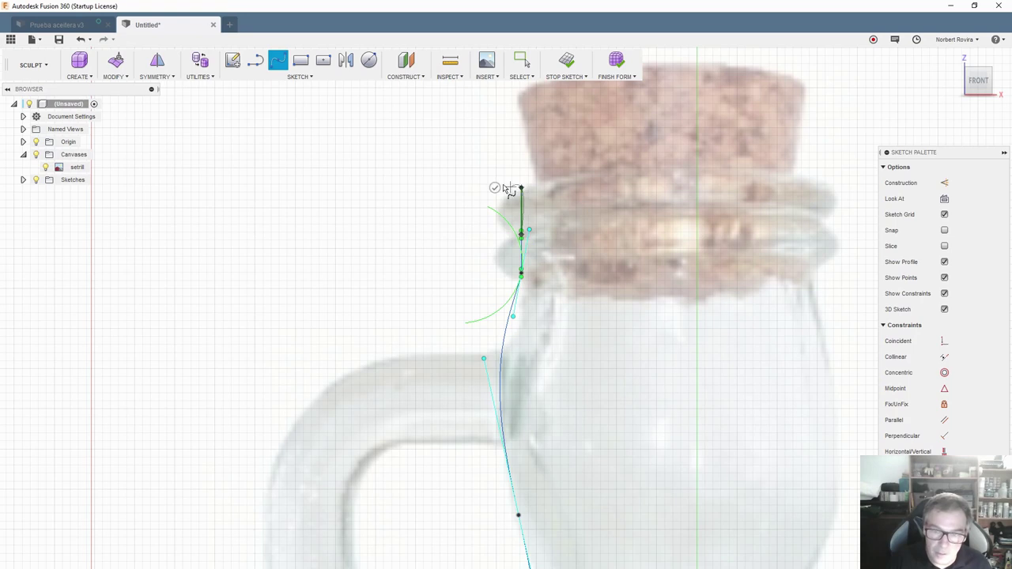
pyautogui.click(494, 188)
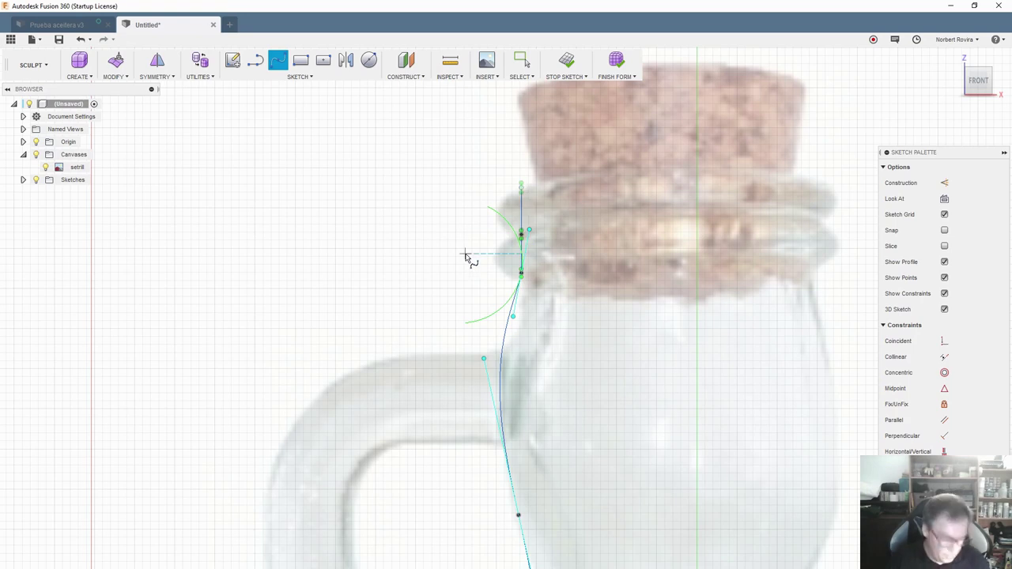
pyautogui.press('Escape')
# Reshape the rim curve, top endpoint and junction tangent to fit the lip under the cork
pyautogui.scroll(2, 506, 292)
pyautogui.scroll(2, 507, 291)
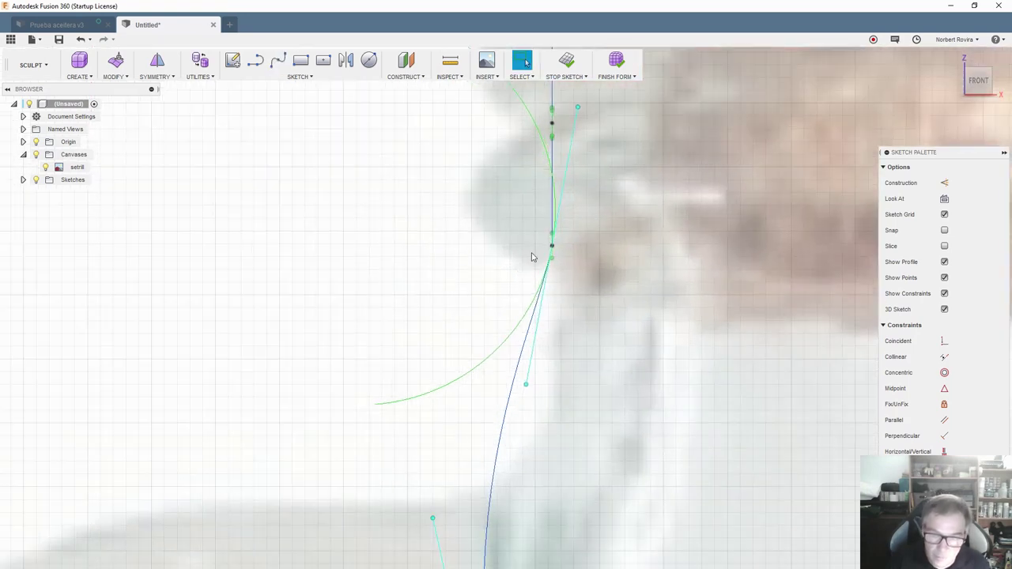
pyautogui.moveTo(552, 235); pyautogui.dragTo(536, 242)
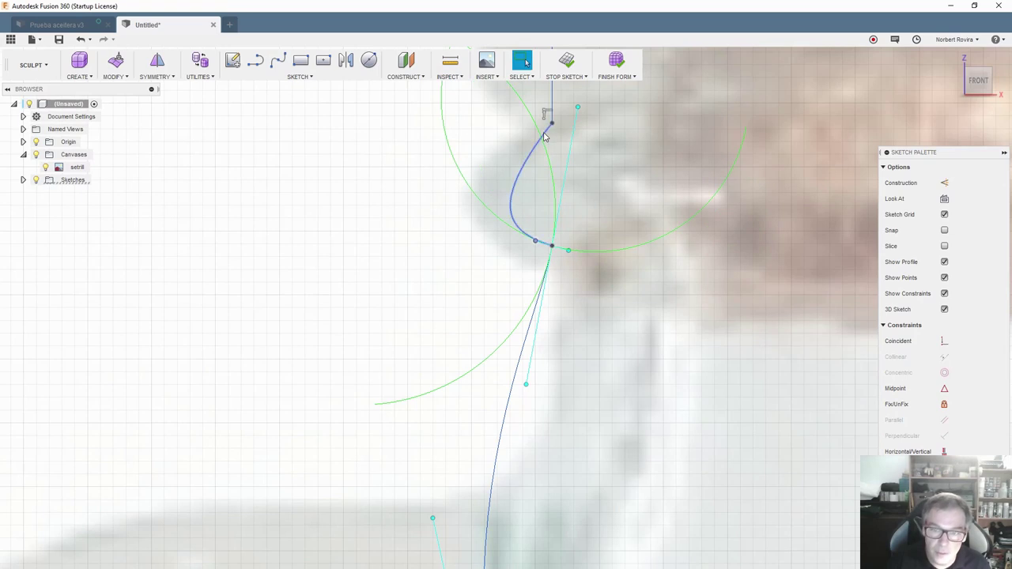
pyautogui.moveTo(552, 125)
pyautogui.mouseDown()
pyautogui.moveTo(534, 139)
pyautogui.moveTo(529, 125)
pyautogui.mouseUp()
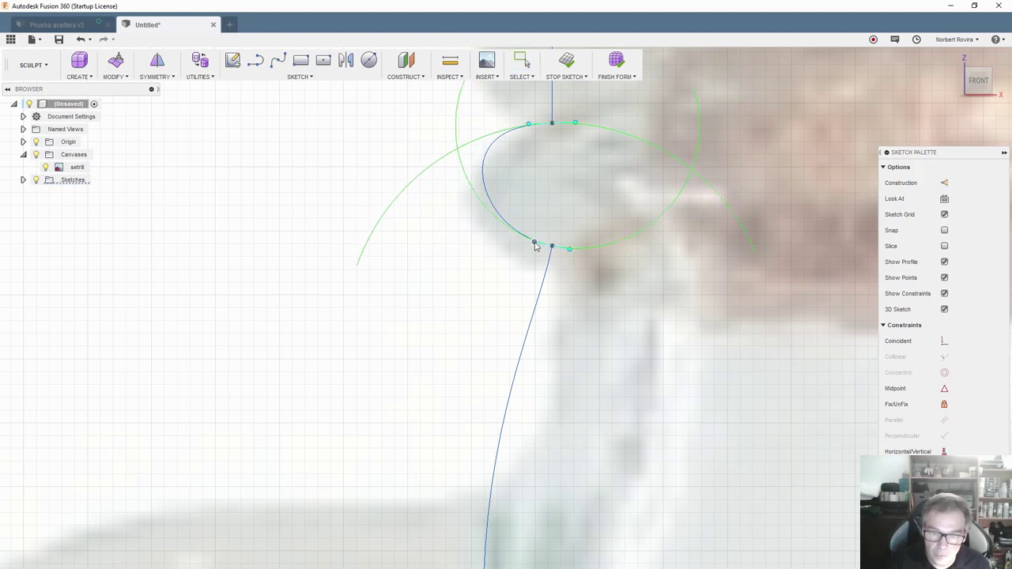
pyautogui.scroll(-2, 358, 184)
pyautogui.moveTo(358, 185); pyautogui.dragTo(398, 281, button='middle')
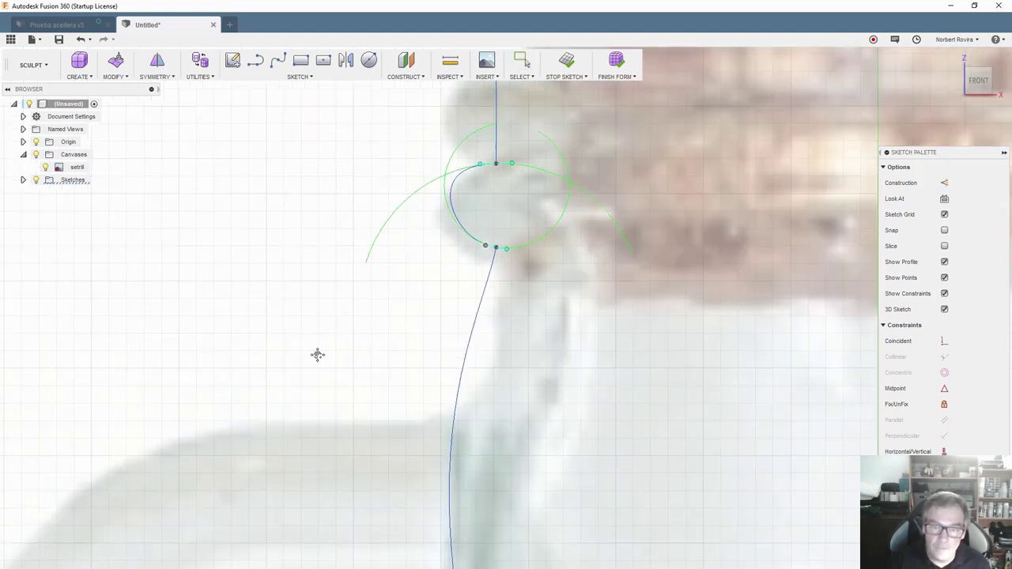
pyautogui.click(465, 202)
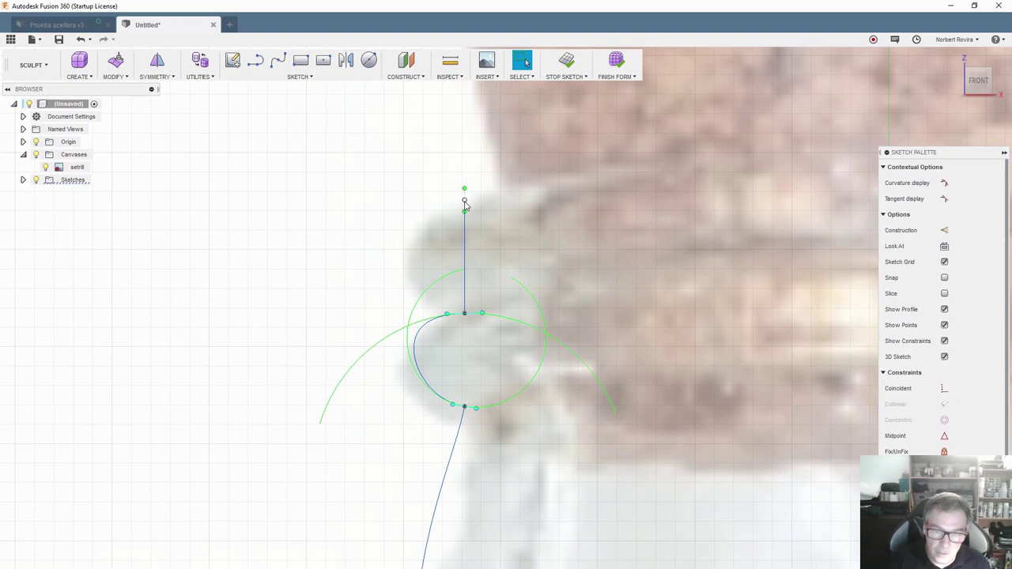
pyautogui.moveTo(464, 215); pyautogui.dragTo(451, 210)
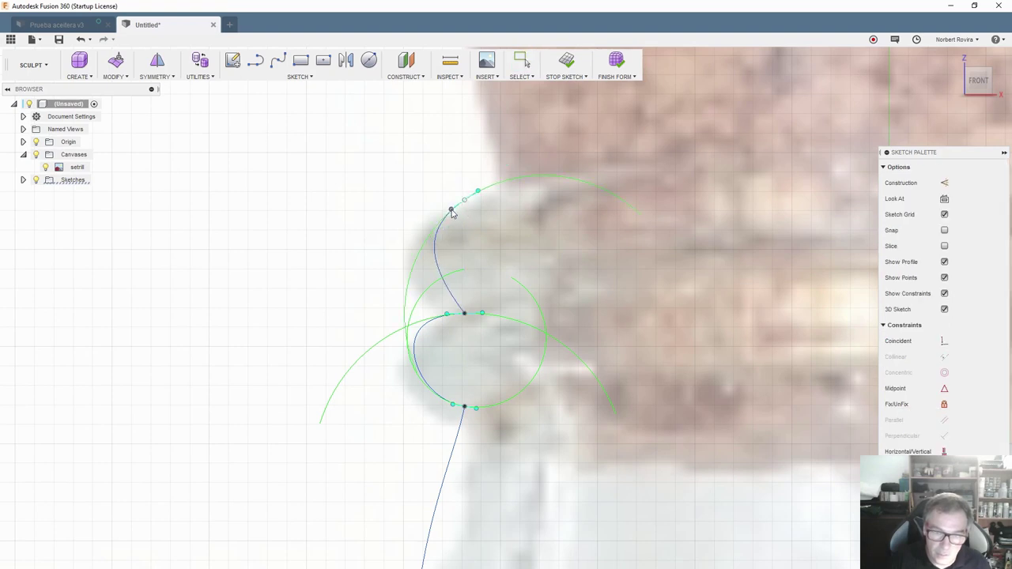
pyautogui.click(465, 314)
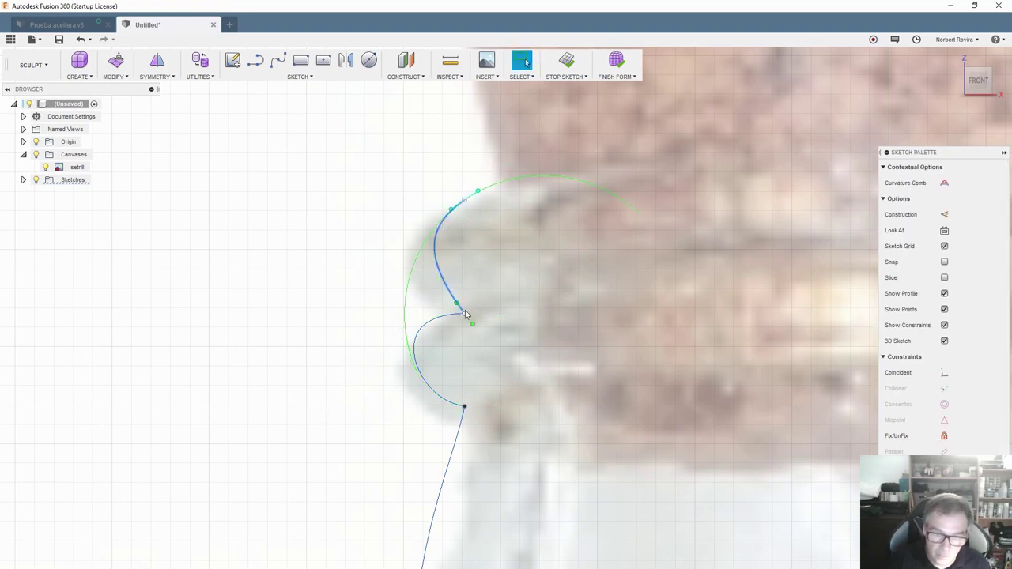
pyautogui.moveTo(474, 326); pyautogui.dragTo(482, 320)
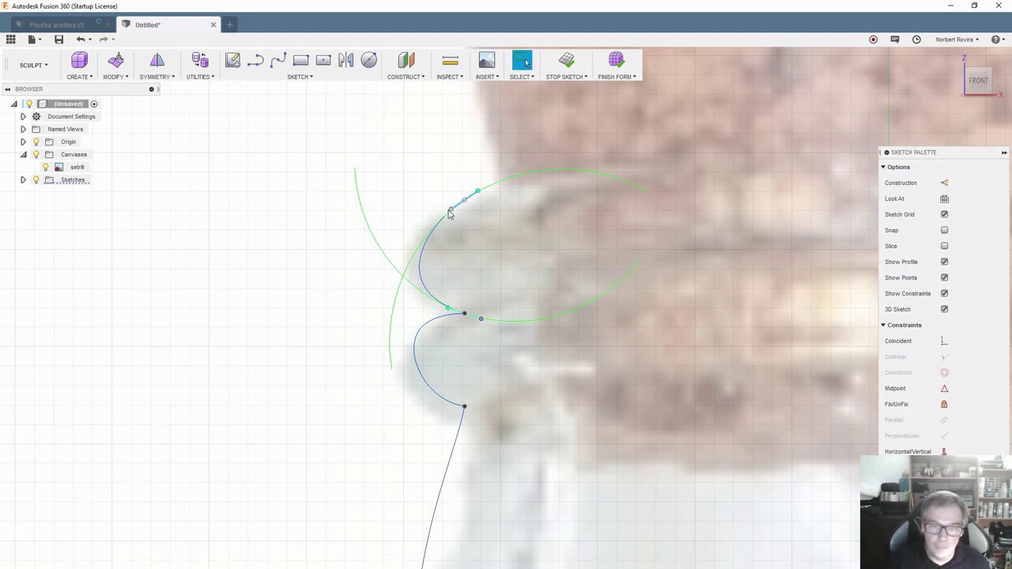
pyautogui.moveTo(451, 211); pyautogui.dragTo(444, 210)
# Zoom out to the whole bottle and finish the profile sketch
pyautogui.scroll(-3, 361, 432)
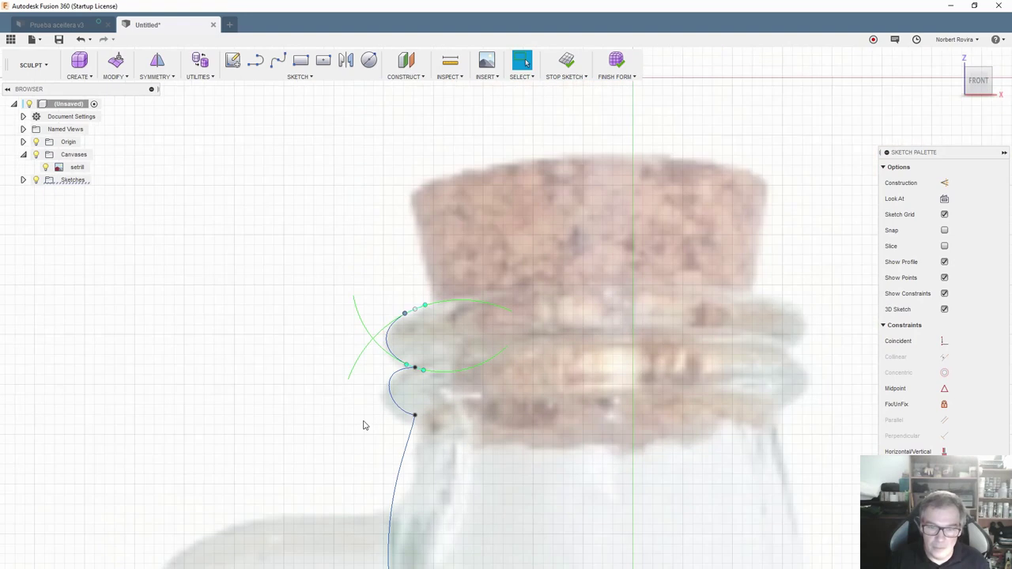
pyautogui.scroll(-2, 362, 427)
pyautogui.moveTo(467, 439); pyautogui.dragTo(477, 269, button='middle')
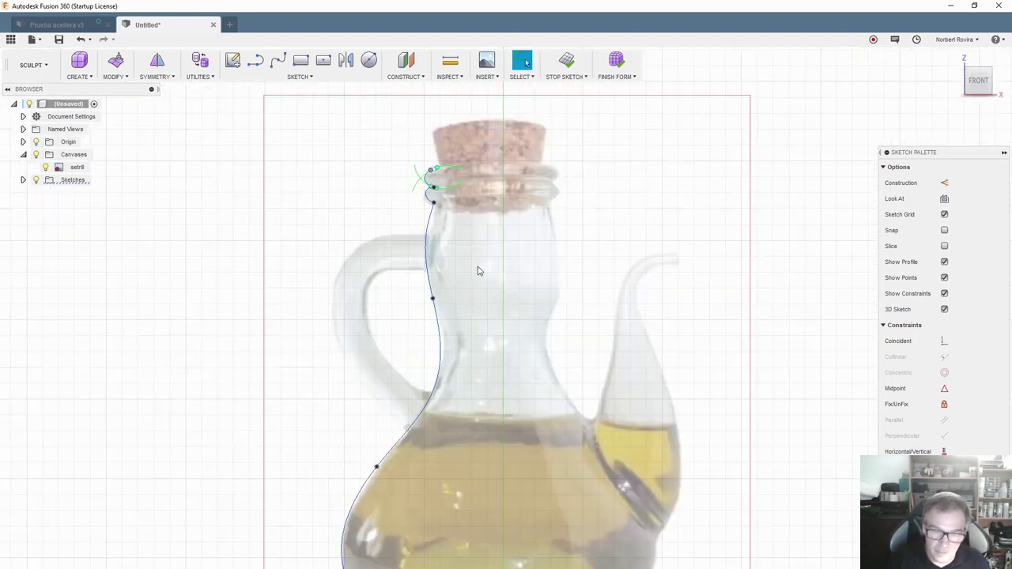
pyautogui.scroll(-1, 477, 274)
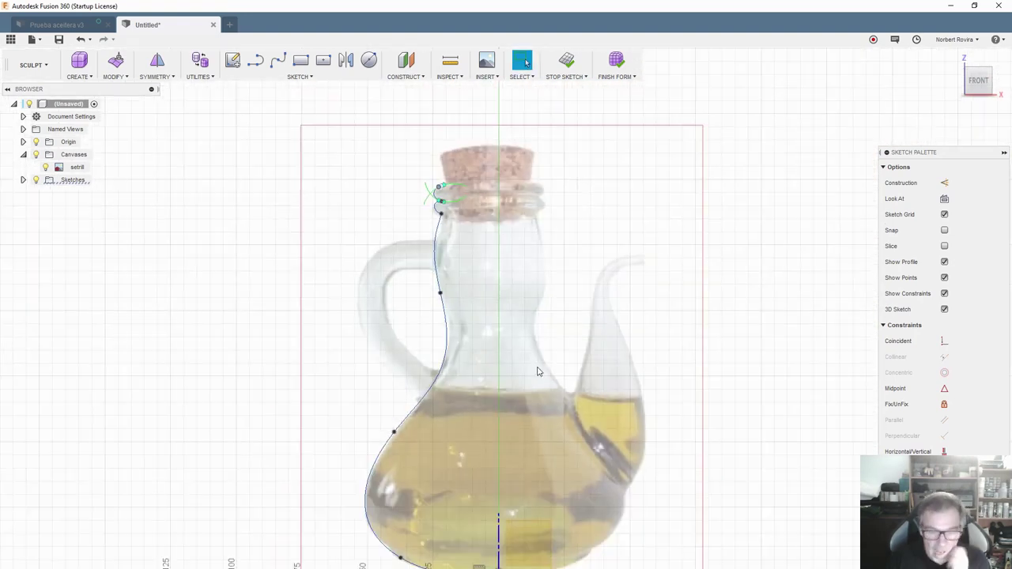
pyautogui.click(566, 61)
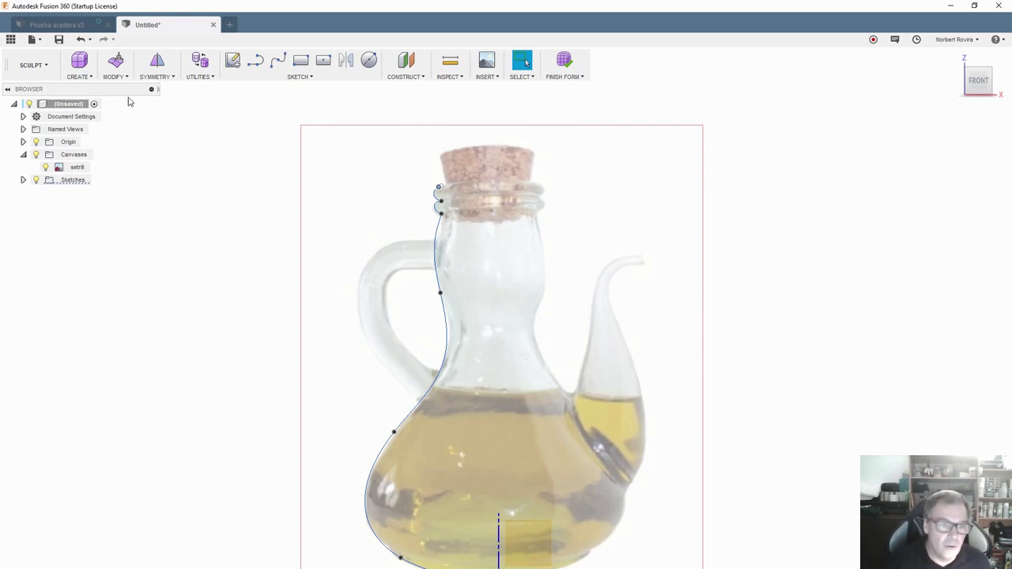
# Preview a full T-spline revolve of the bottle outline around the vertical centre line
pyautogui.click(92, 81)
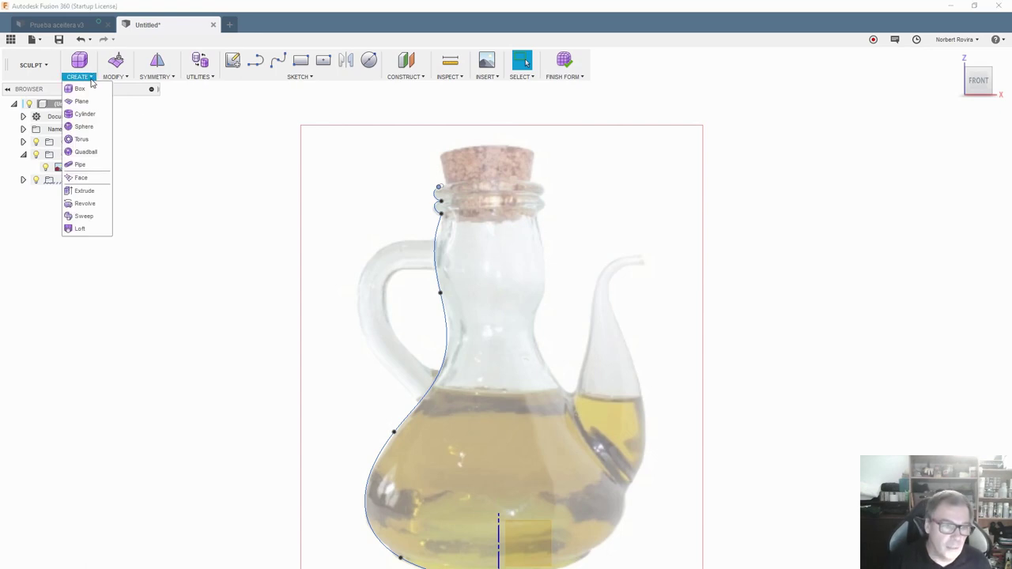
pyautogui.click(96, 204)
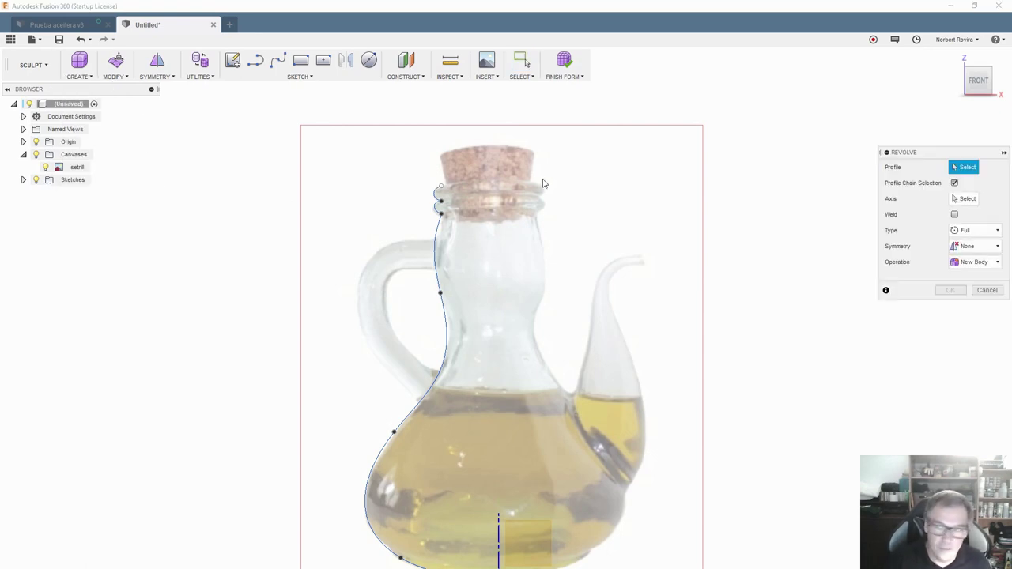
pyautogui.click(447, 332)
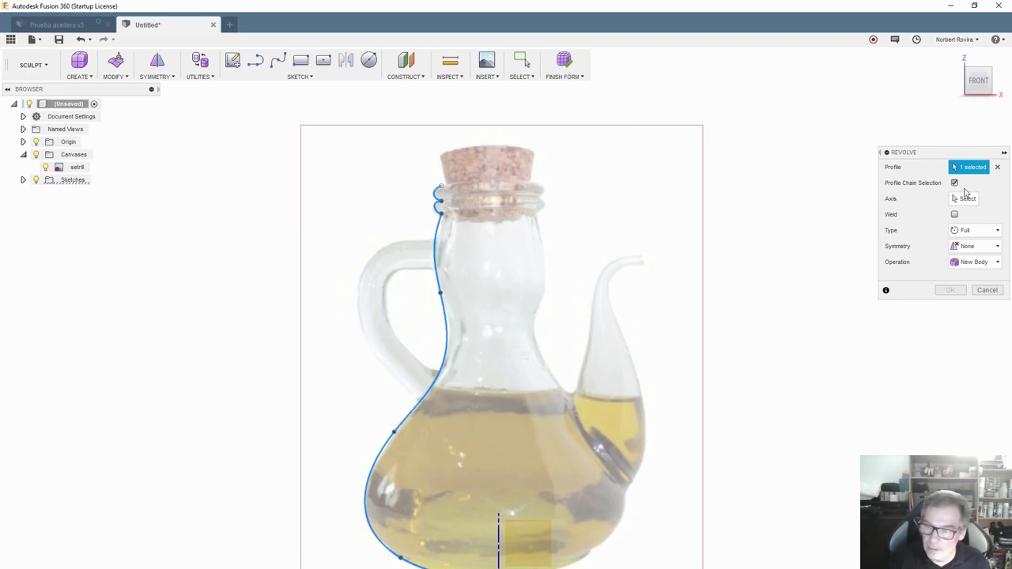
pyautogui.click(967, 198)
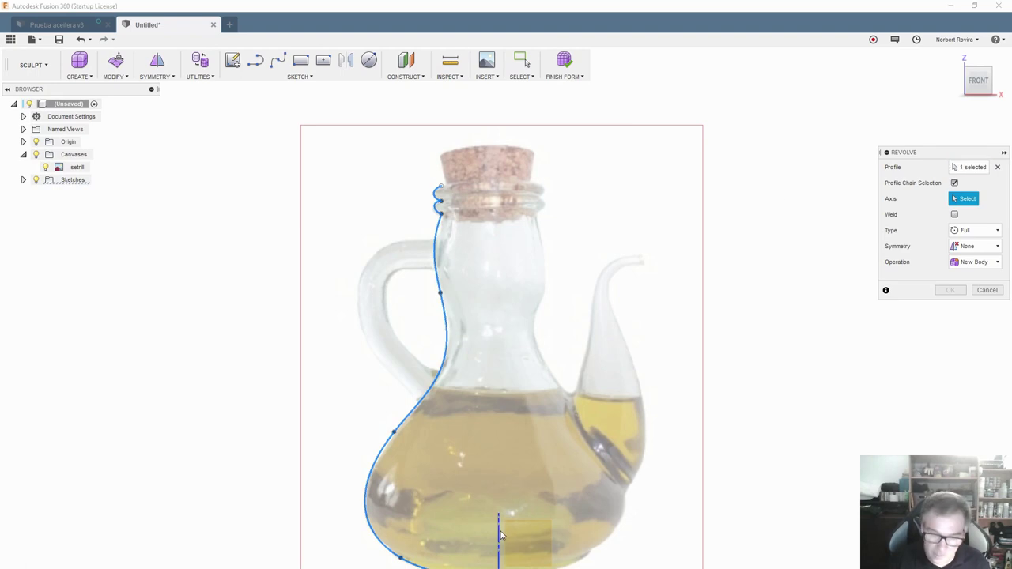
pyautogui.moveTo(587, 388); pyautogui.dragTo(600, 269, button='middle')
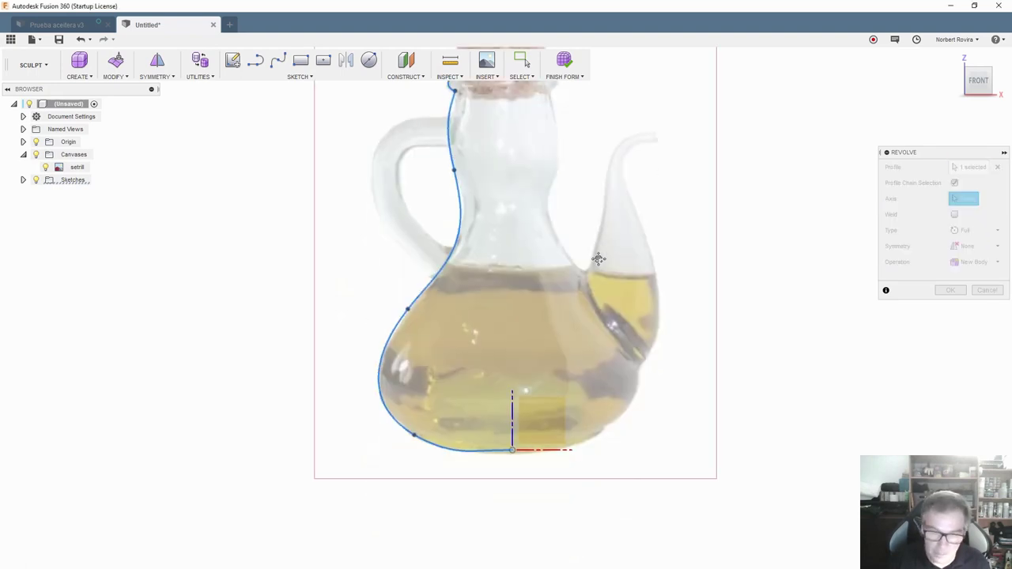
pyautogui.click(512, 428)
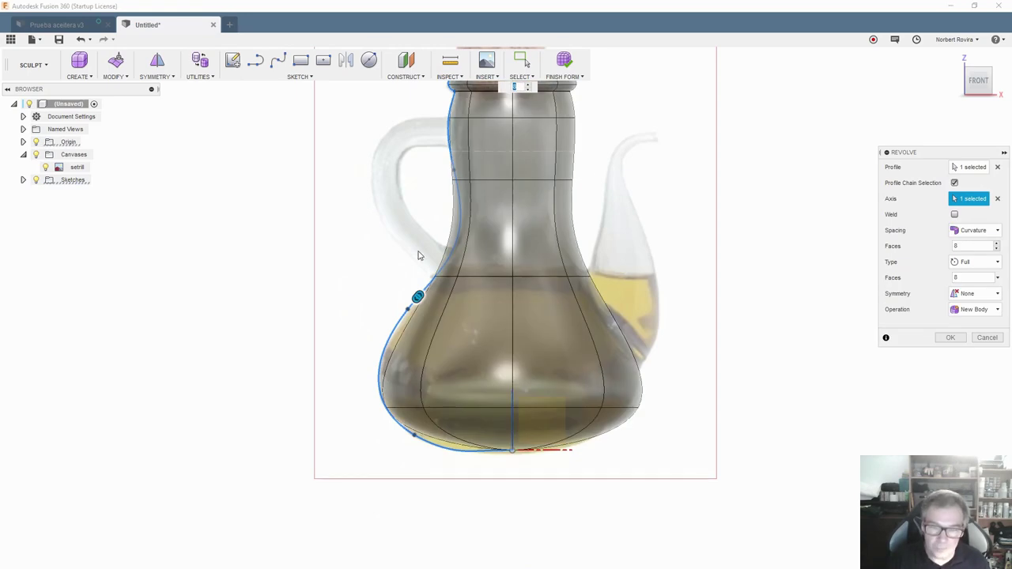
# Raise the revolve's faces along the profile to 15 and commit the bottle body
pyautogui.keyDown('shift'); pyautogui.moveTo(633, 247); pyautogui.dragTo(274, 242, button='middle'); pyautogui.keyUp('shift')
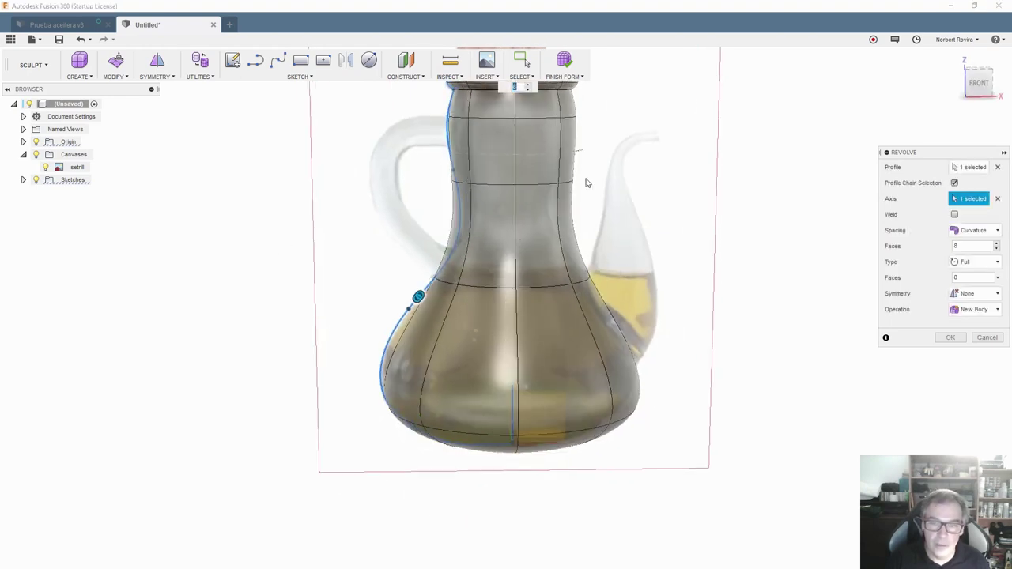
pyautogui.keyDown('shift'); pyautogui.moveTo(583, 181); pyautogui.dragTo(622, 228, button='middle'); pyautogui.keyUp('shift')
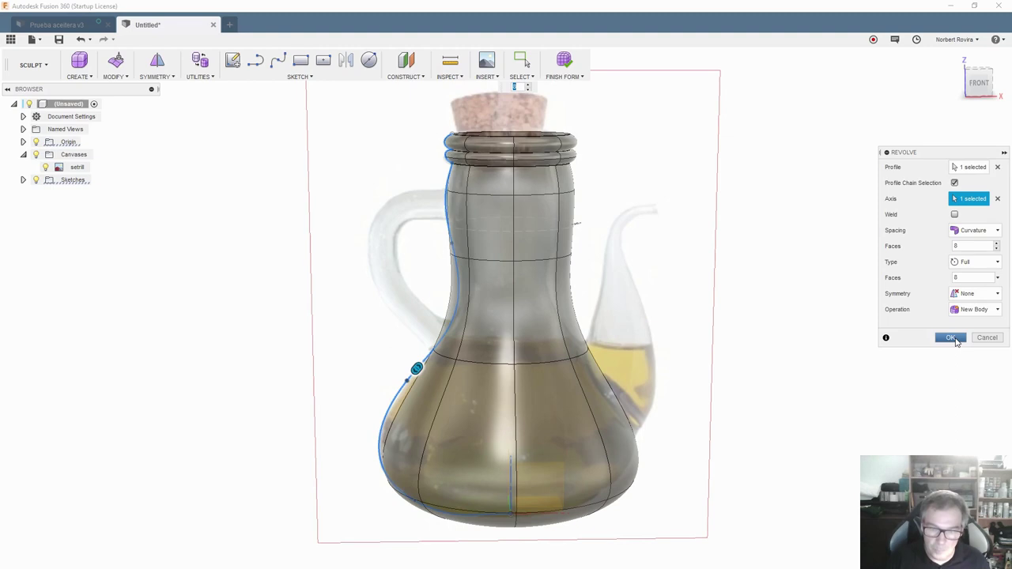
pyautogui.scroll(3, 435, 423)
pyautogui.scroll(2, 435, 423)
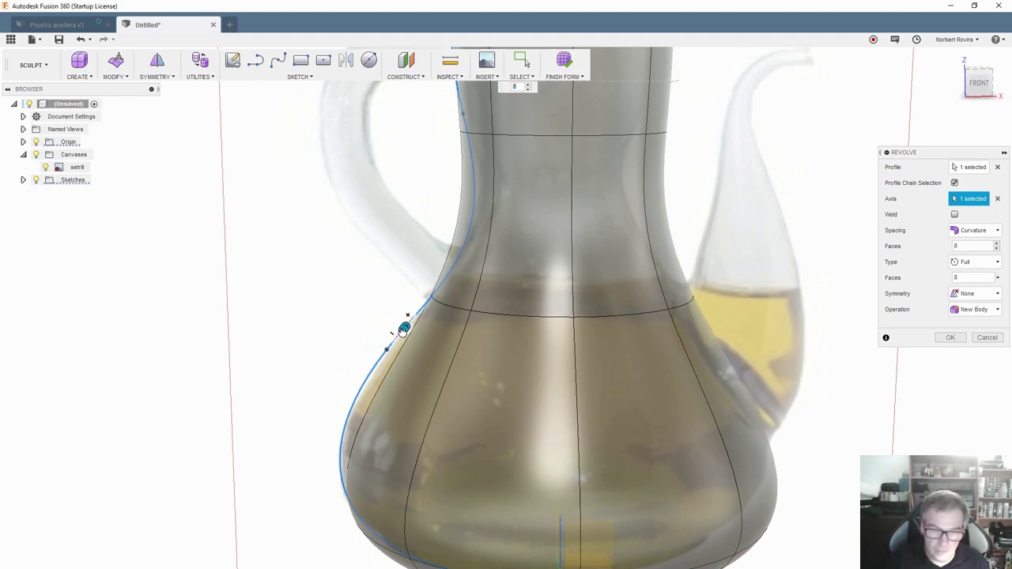
pyautogui.moveTo(403, 332); pyautogui.dragTo(419, 315)
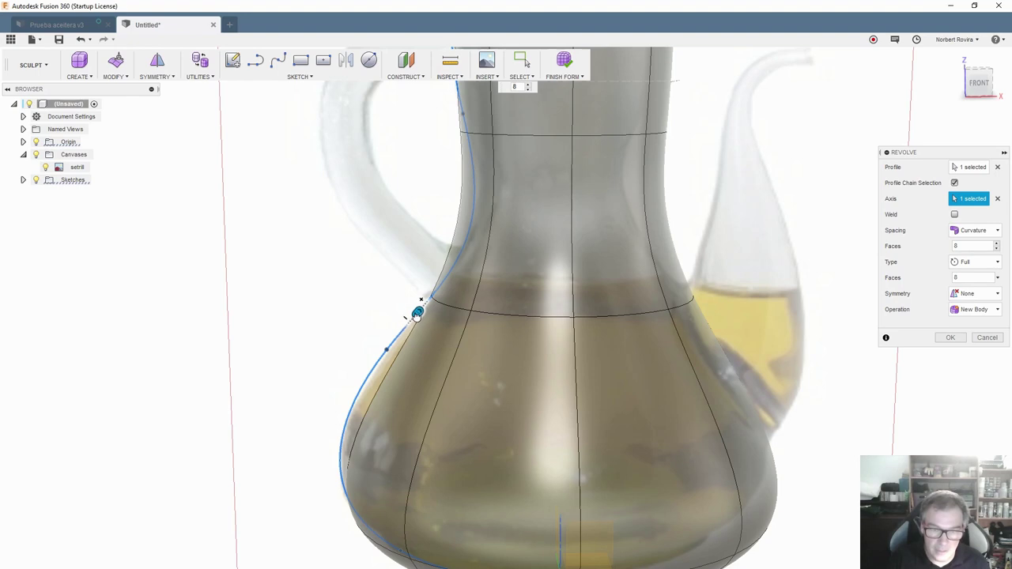
pyautogui.moveTo(418, 315); pyautogui.dragTo(476, 213)
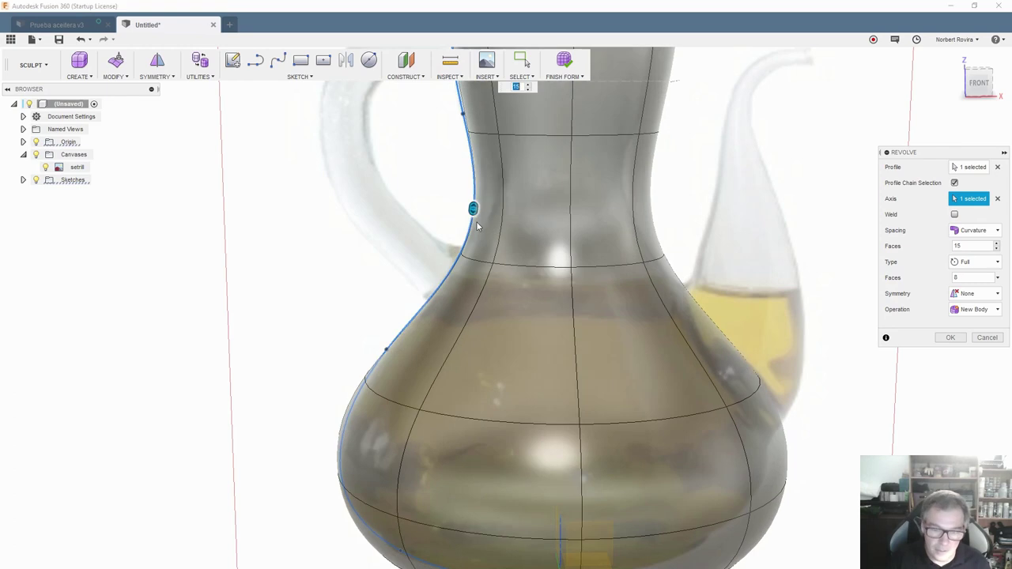
pyautogui.scroll(-2, 378, 435)
pyautogui.scroll(-3, 388, 467)
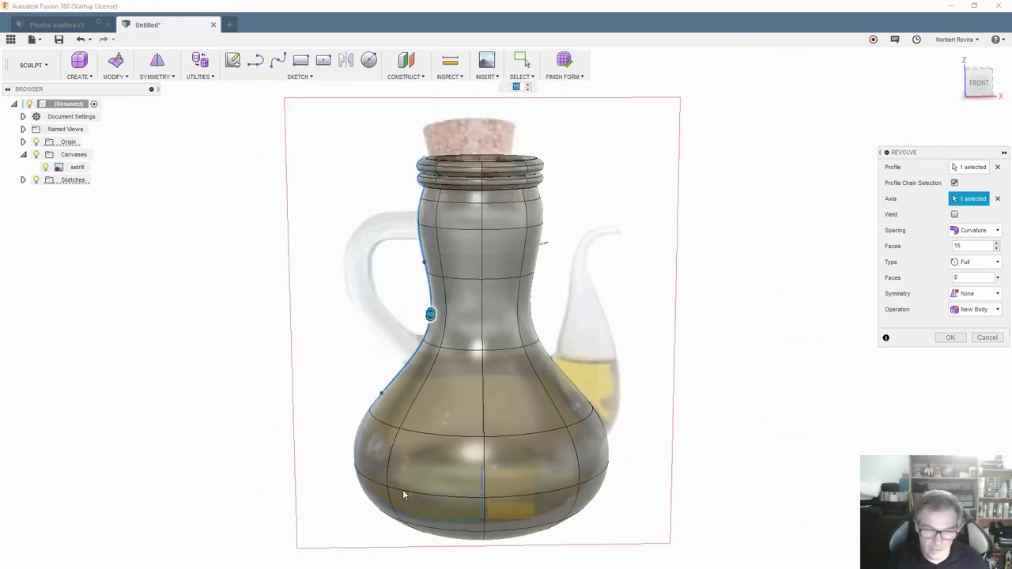
pyautogui.click(978, 79)
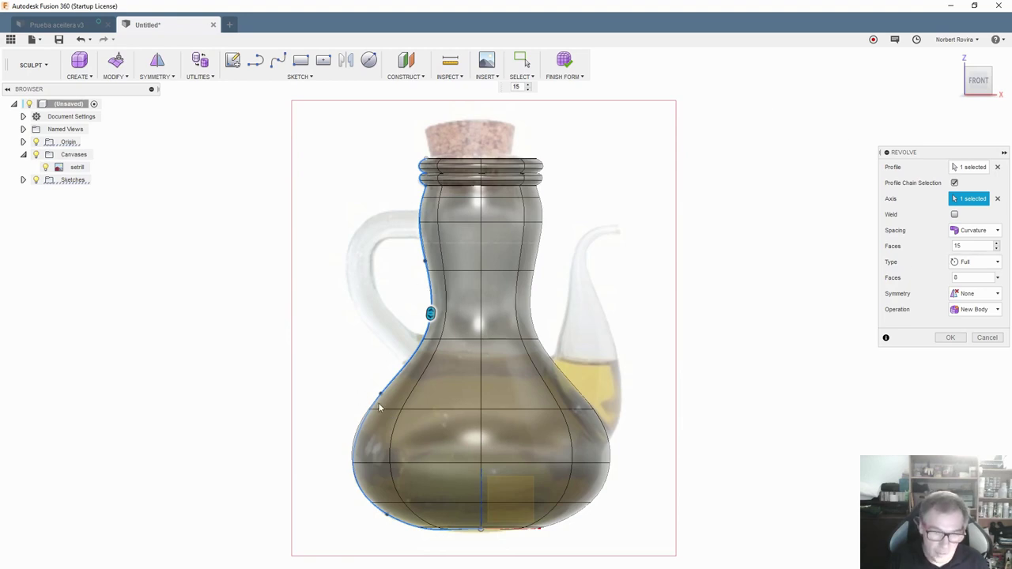
pyautogui.click(951, 338)
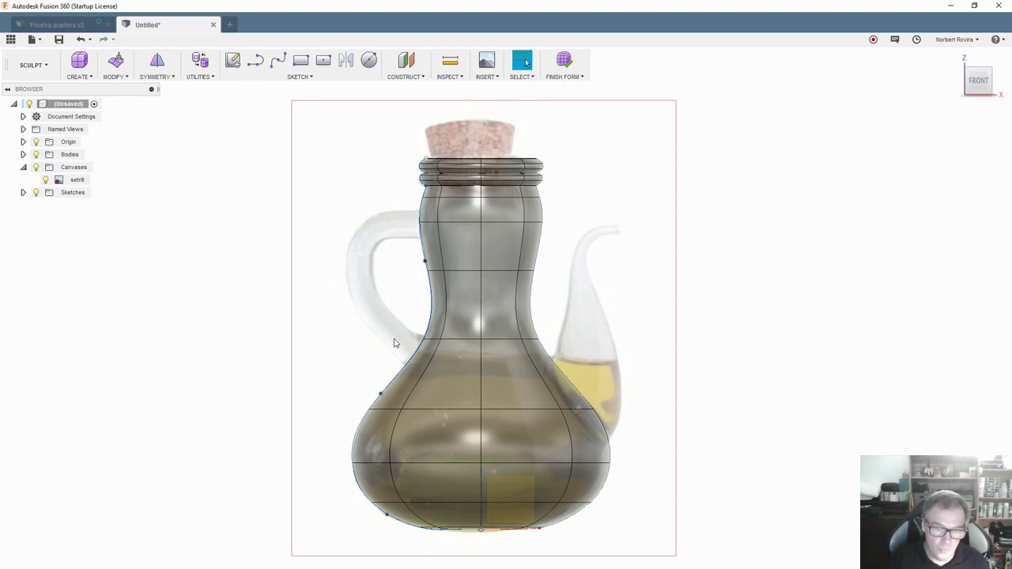
# Start a spline sketch and place handle points from the shoulder up to the neck
pyautogui.click(278, 61)
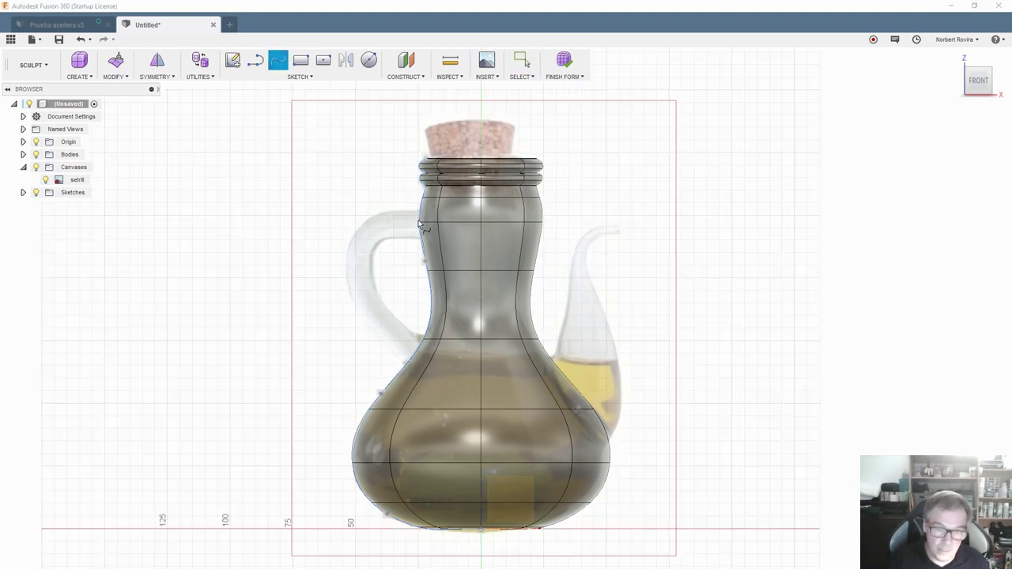
pyautogui.scroll(2, 421, 227)
pyautogui.scroll(2, 419, 226)
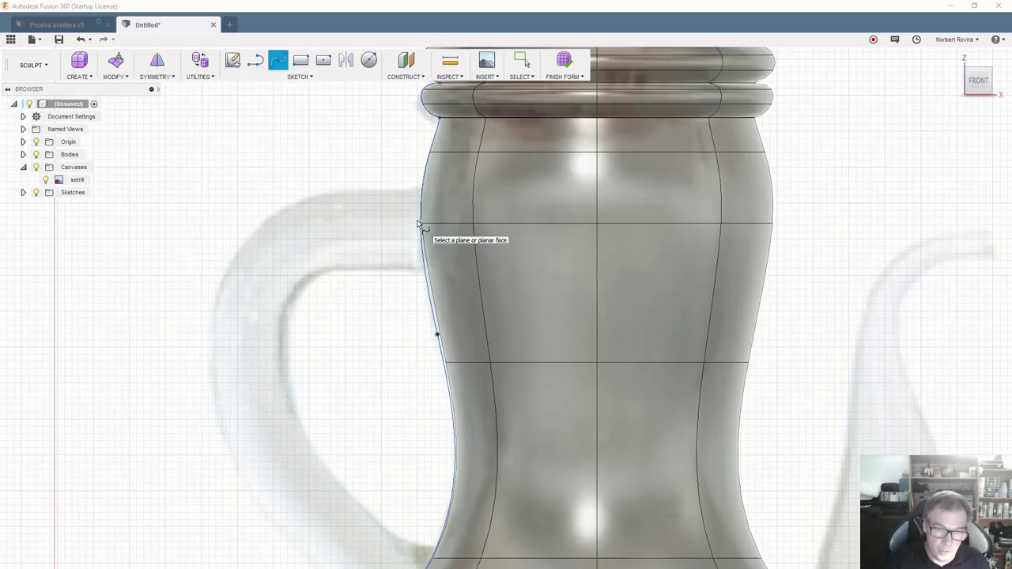
pyautogui.scroll(2, 419, 225)
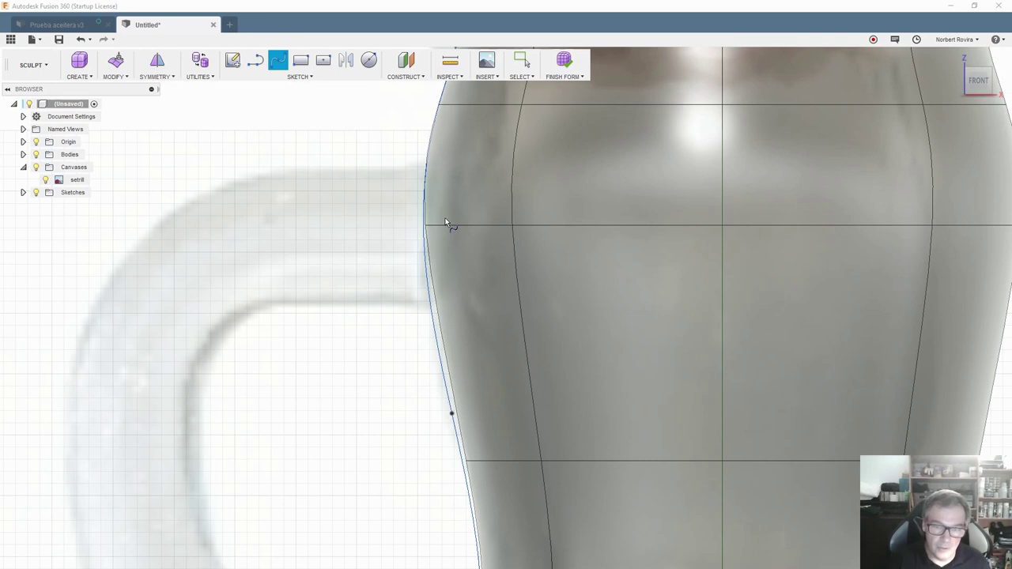
pyautogui.click(445, 221)
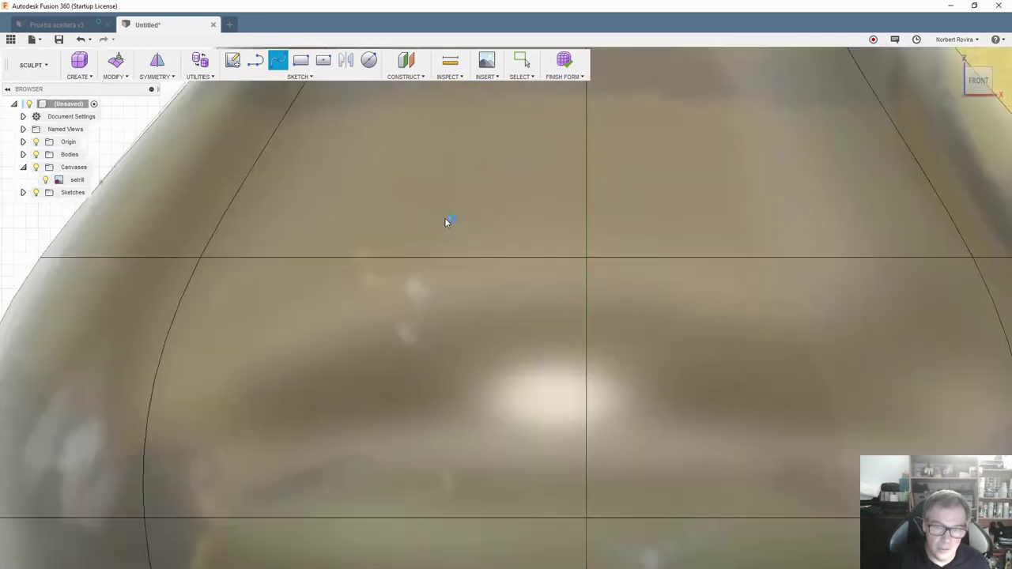
pyautogui.scroll(-2, 352, 237)
pyautogui.scroll(-2, 332, 224)
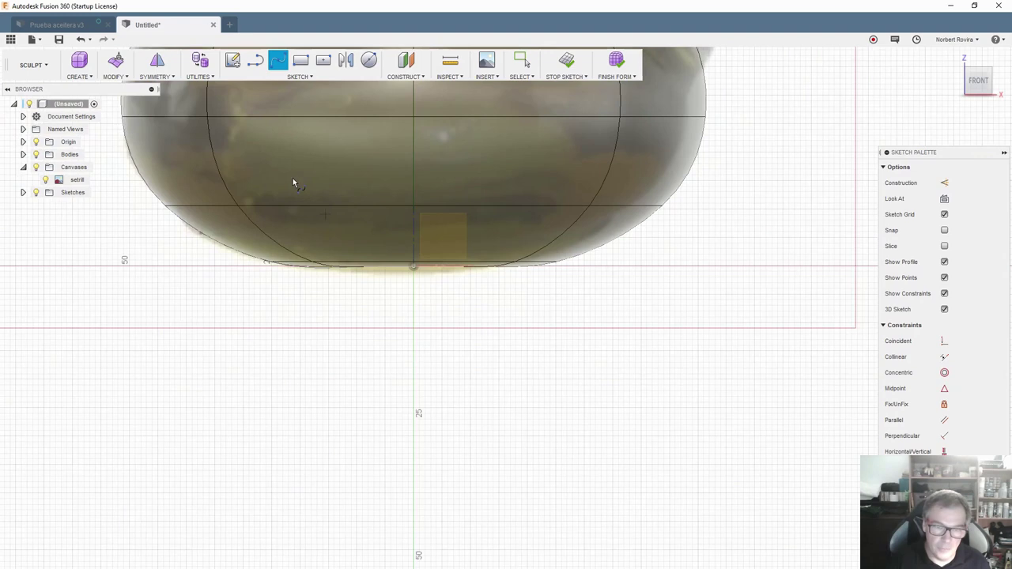
pyautogui.scroll(-4, 293, 182)
pyautogui.scroll(4, 420, 396)
pyautogui.scroll(-2, 351, 307)
pyautogui.scroll(2, 390, 361)
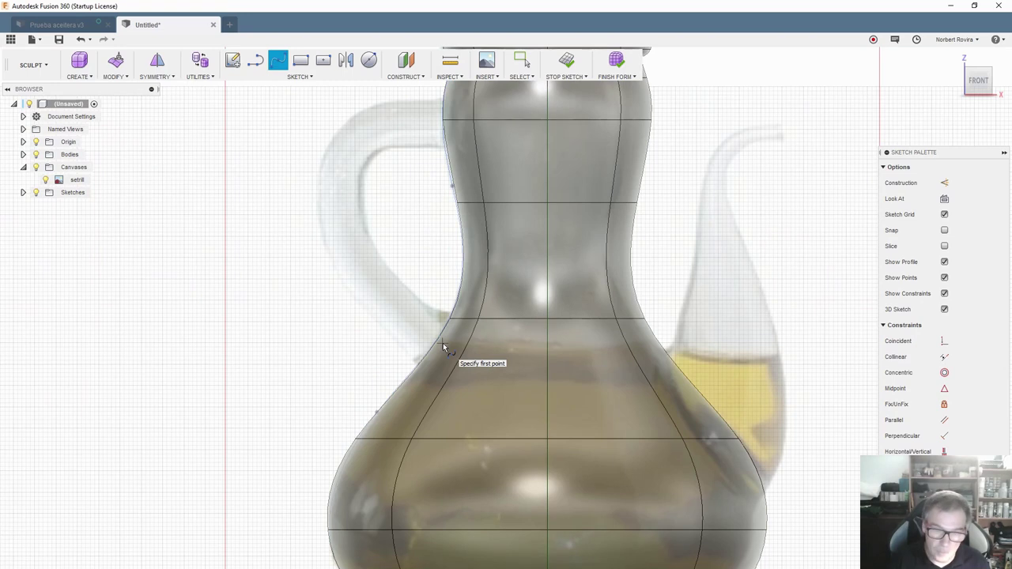
pyautogui.click(443, 343)
pyautogui.click(456, 124)
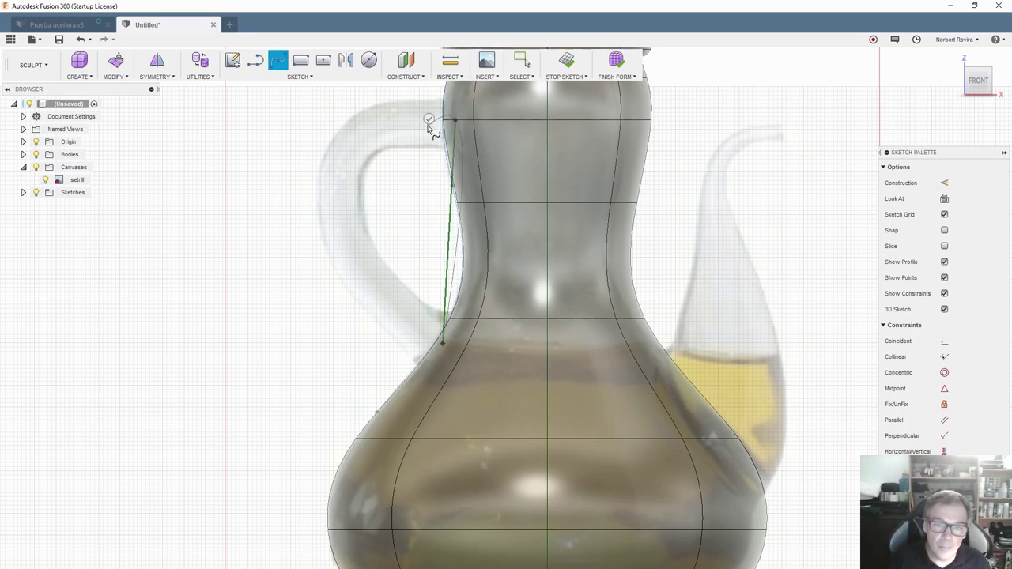
pyautogui.click(430, 119)
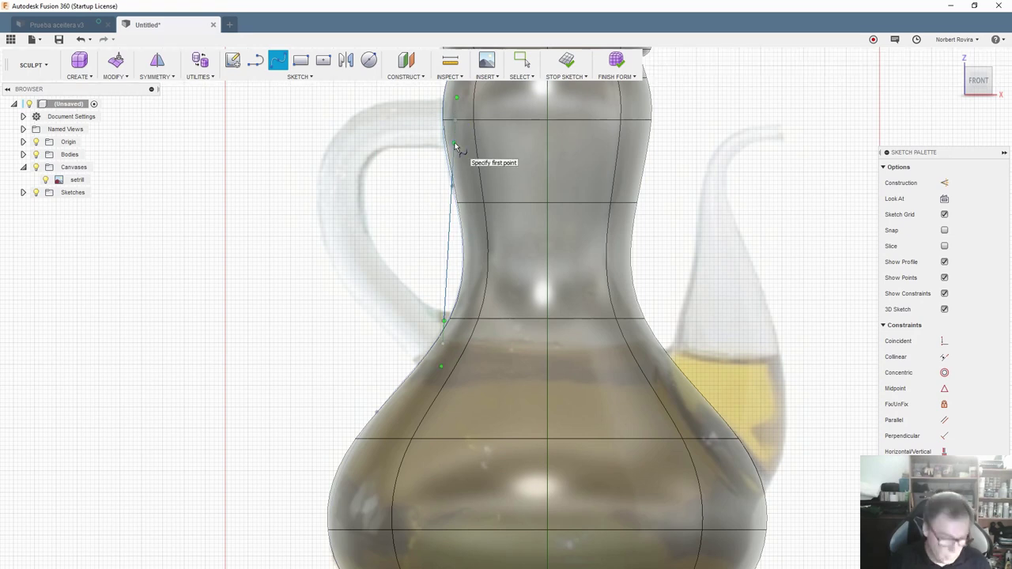
# Drag the handle spline's ends and bulge to match the photo's handle, then finish the sketch
pyautogui.press('Escape')
pyautogui.moveTo(442, 140); pyautogui.dragTo(424, 123)
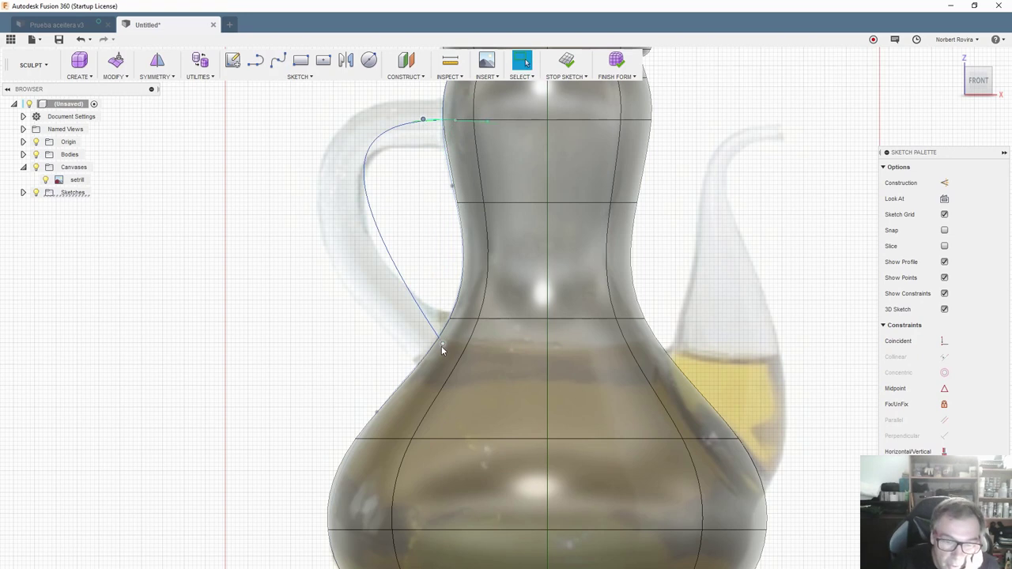
pyautogui.moveTo(441, 345)
pyautogui.mouseDown()
pyautogui.moveTo(409, 312)
pyautogui.moveTo(407, 322)
pyautogui.mouseUp()
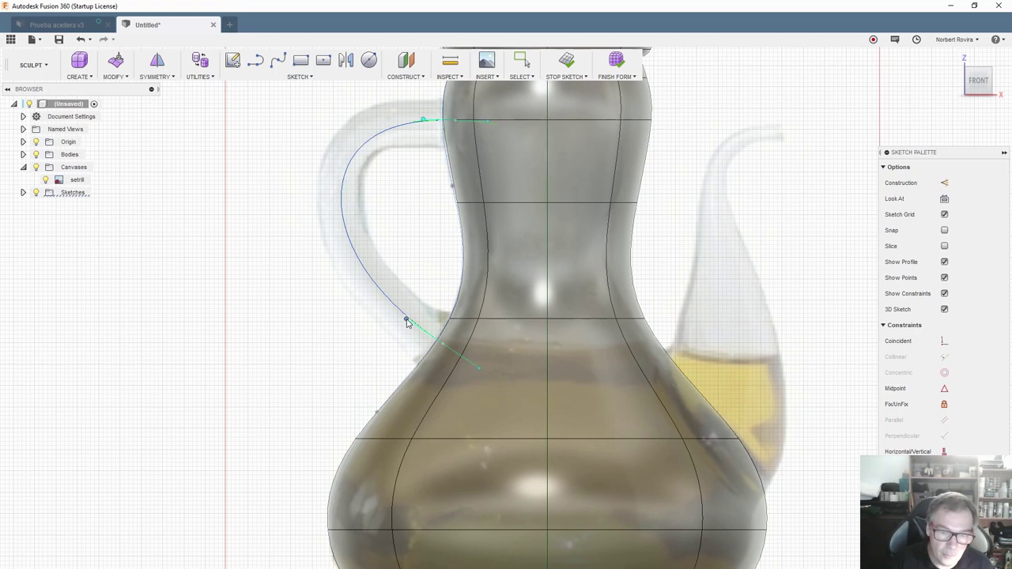
pyautogui.moveTo(423, 122); pyautogui.dragTo(420, 122)
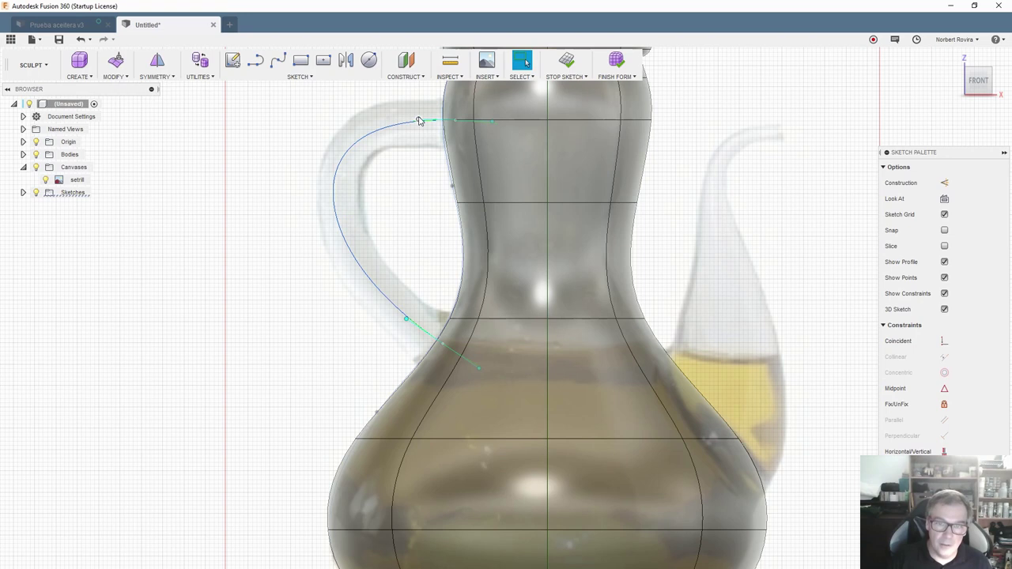
pyautogui.moveTo(420, 121); pyautogui.dragTo(420, 120)
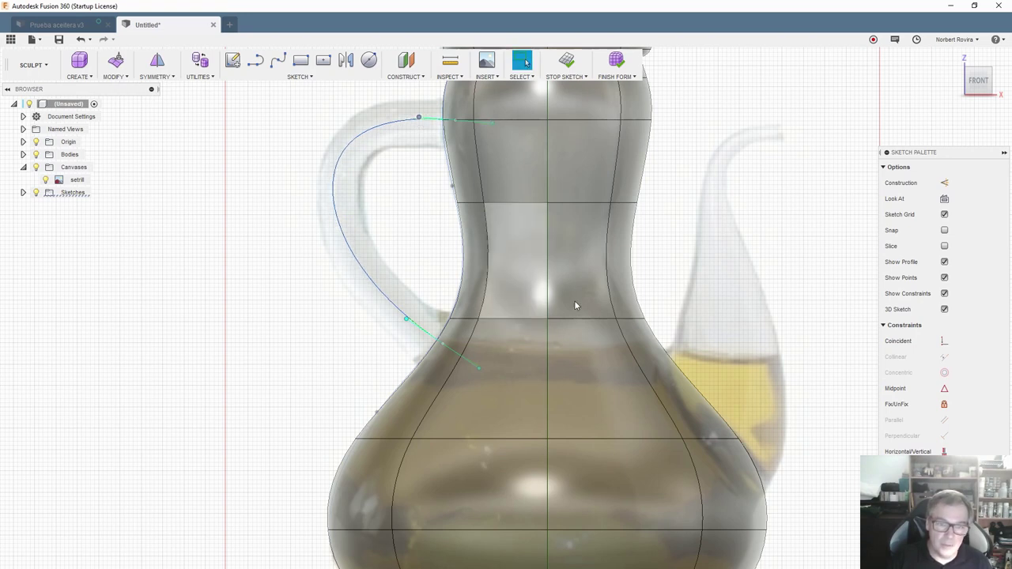
pyautogui.click(526, 63)
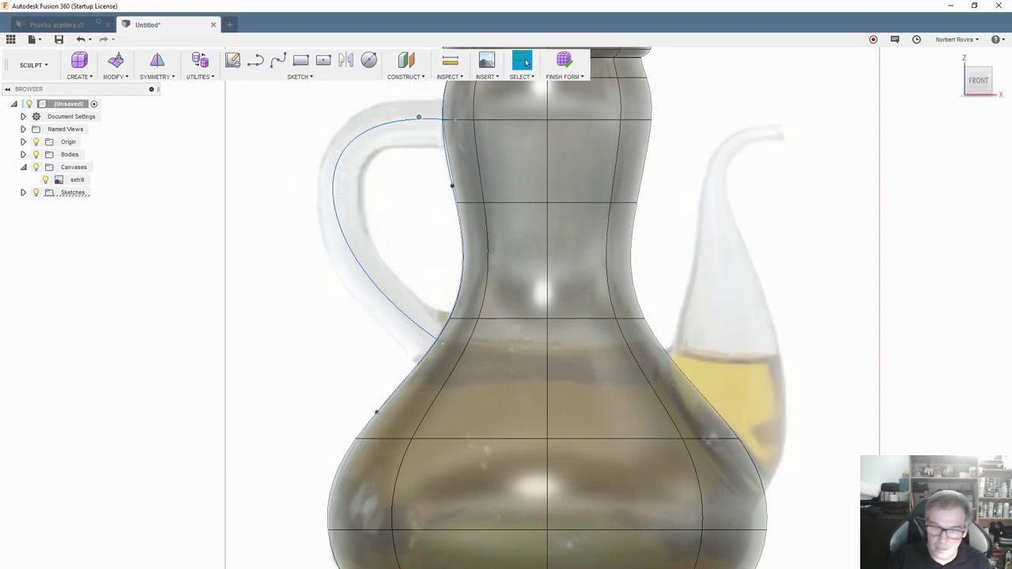
# Pipe the handle spline with smooth display and a 10 mm global diameter
pyautogui.click(89, 78)
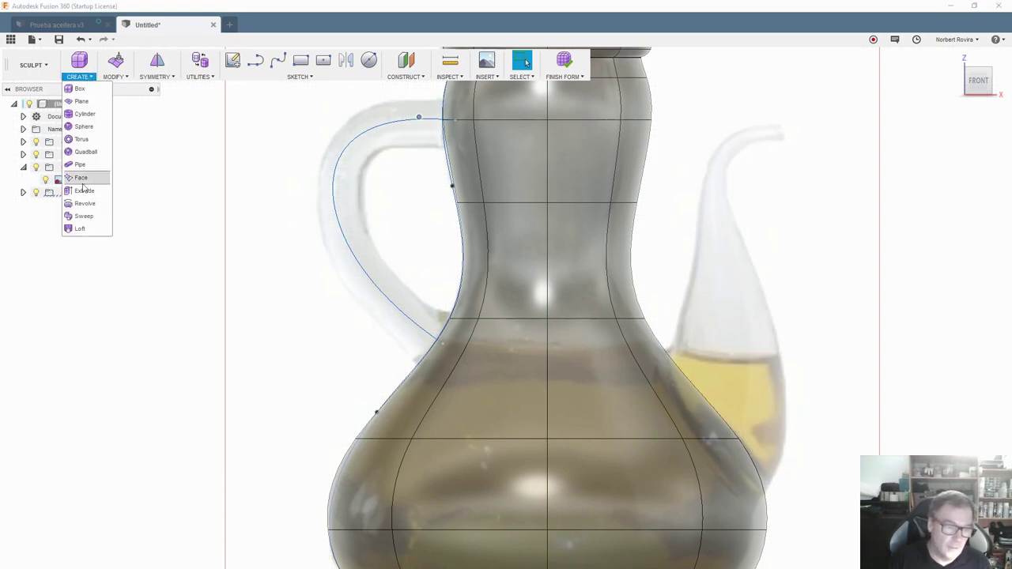
pyautogui.click(80, 165)
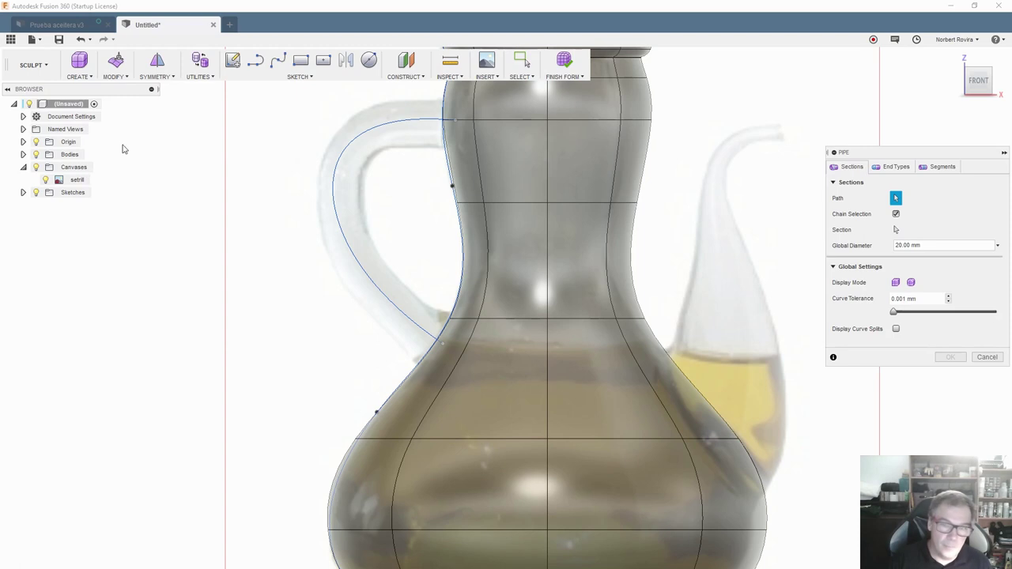
pyautogui.click(411, 125)
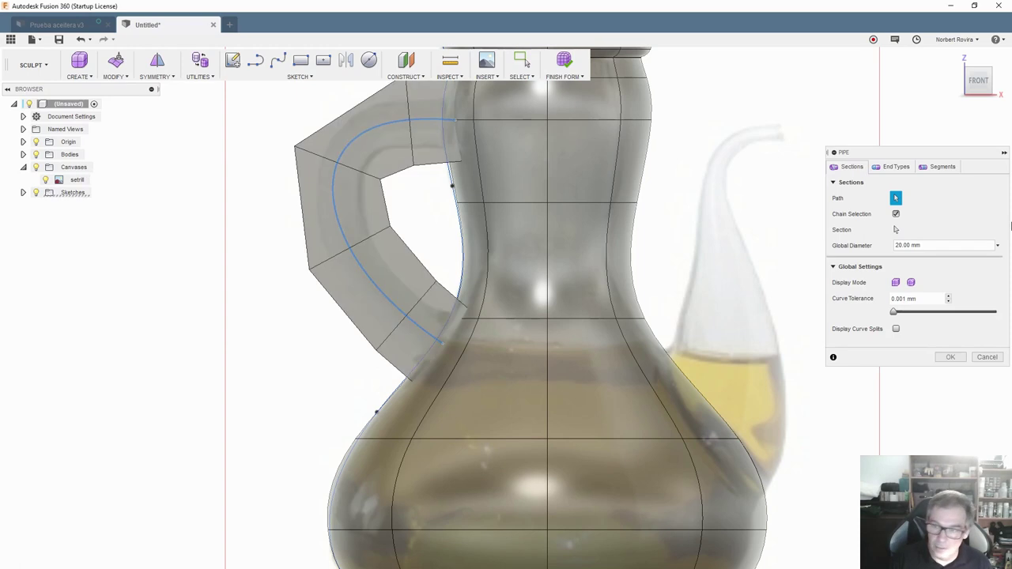
pyautogui.click(911, 282)
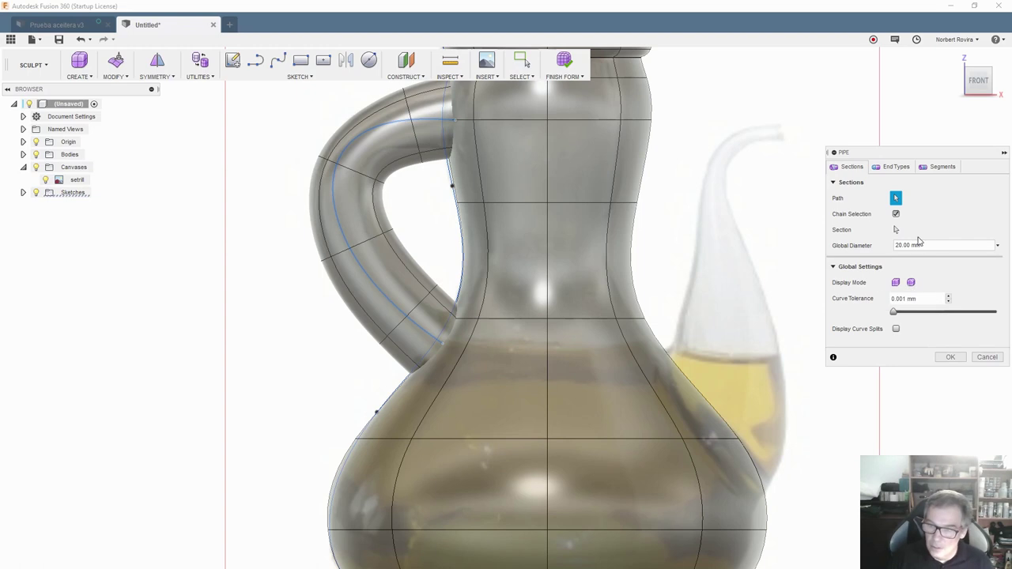
pyautogui.scroll(-2, 312, 190)
pyautogui.scroll(-1, 290, 287)
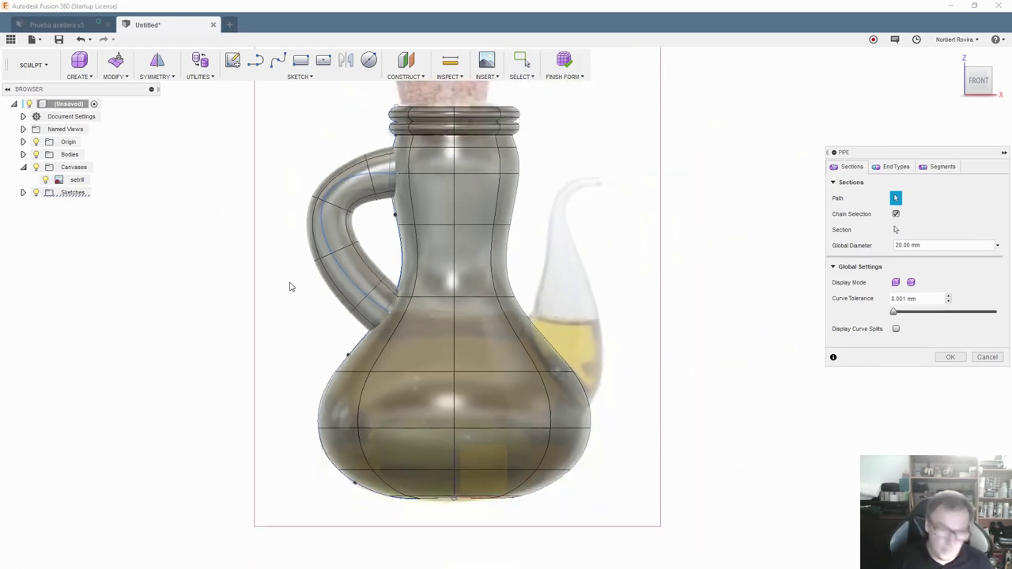
pyautogui.moveTo(295, 310)
pyautogui.keyDown('shift'); pyautogui.mouseDown(button='middle')
pyautogui.moveTo(367, 348)
pyautogui.moveTo(290, 312)
pyautogui.mouseUp(button='middle'); pyautogui.keyUp('shift')
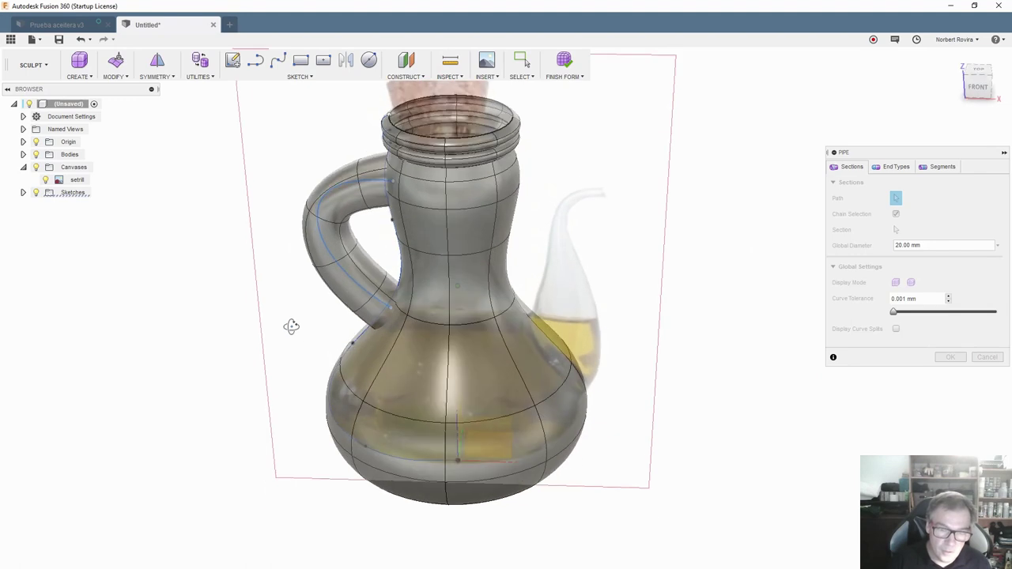
pyautogui.click(893, 244)
pyautogui.write('10')
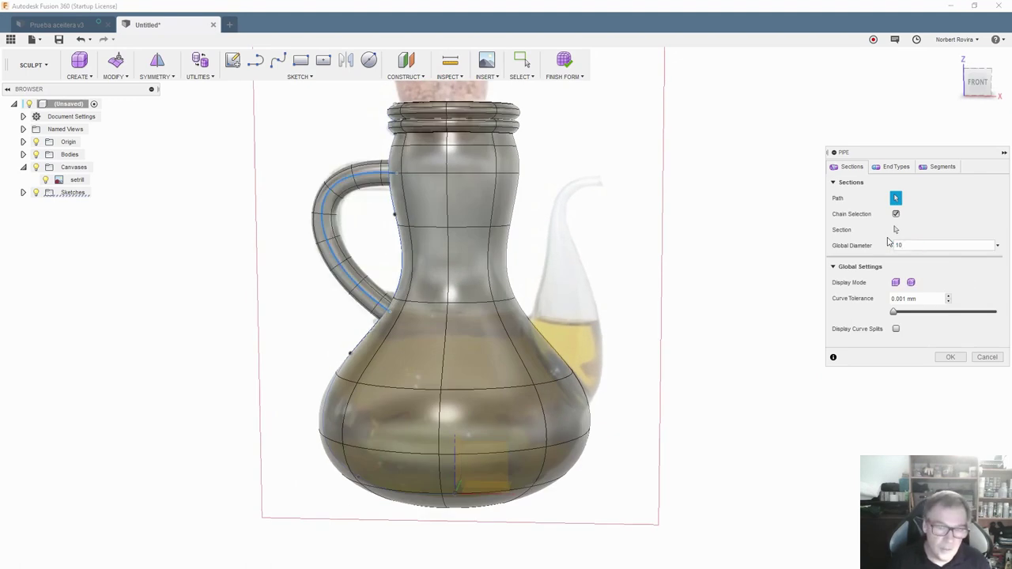
pyautogui.scroll(3, 340, 220)
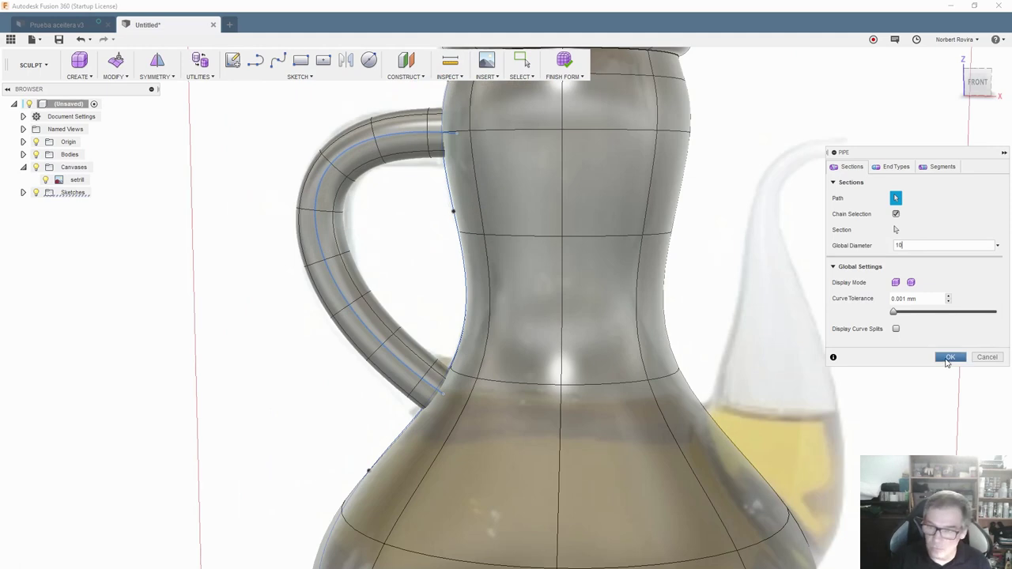
pyautogui.click(948, 357)
# Pan the jug to the left and start a new Fit Point Spline sketch
pyautogui.scroll(-3, 385, 262)
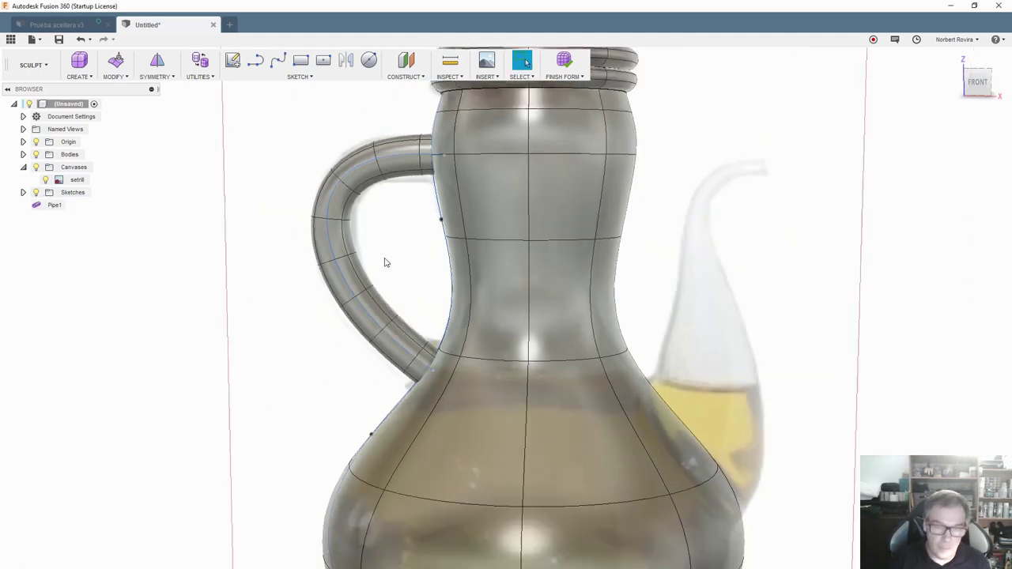
pyautogui.scroll(-2, 384, 261)
pyautogui.moveTo(720, 320); pyautogui.dragTo(572, 316, button='middle')
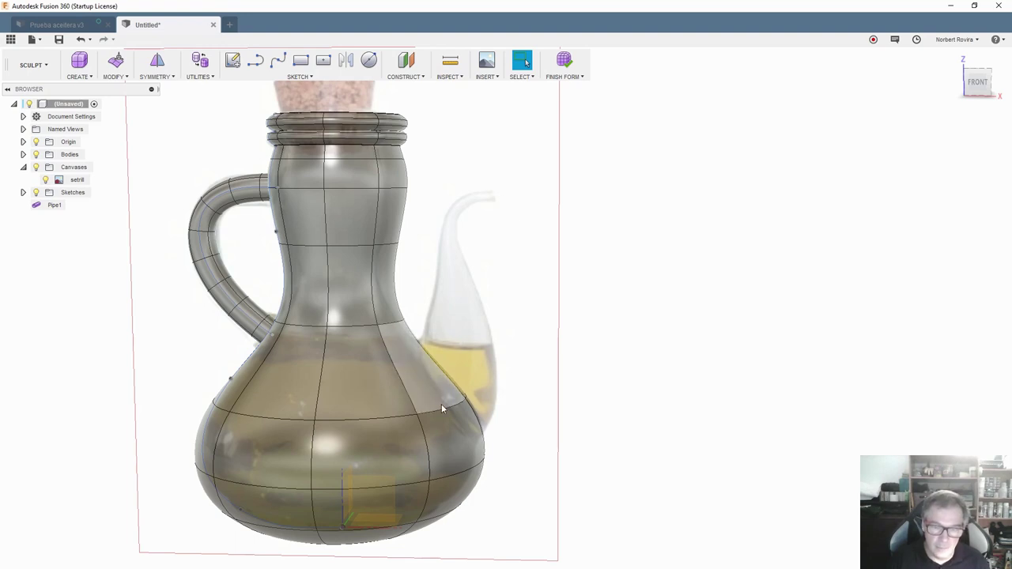
pyautogui.click(278, 61)
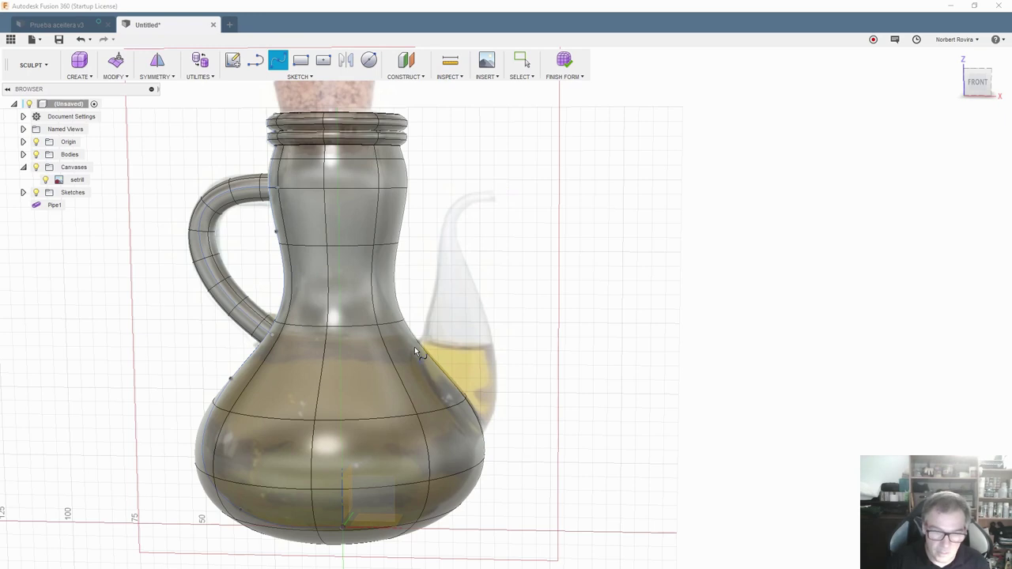
# On the front plane, draw the outer spout spline up to the spout top
pyautogui.click(978, 81)
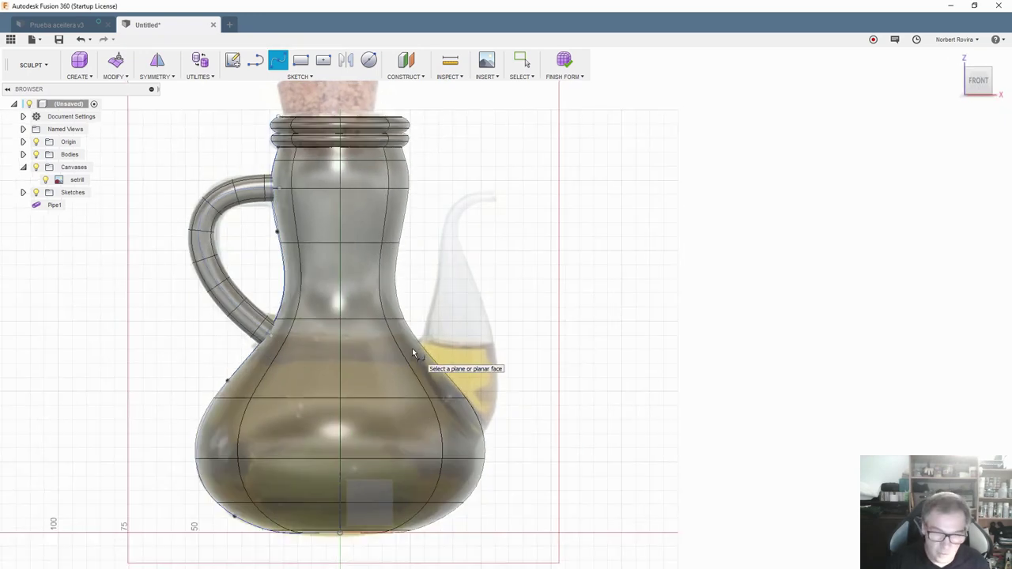
pyautogui.click(412, 354)
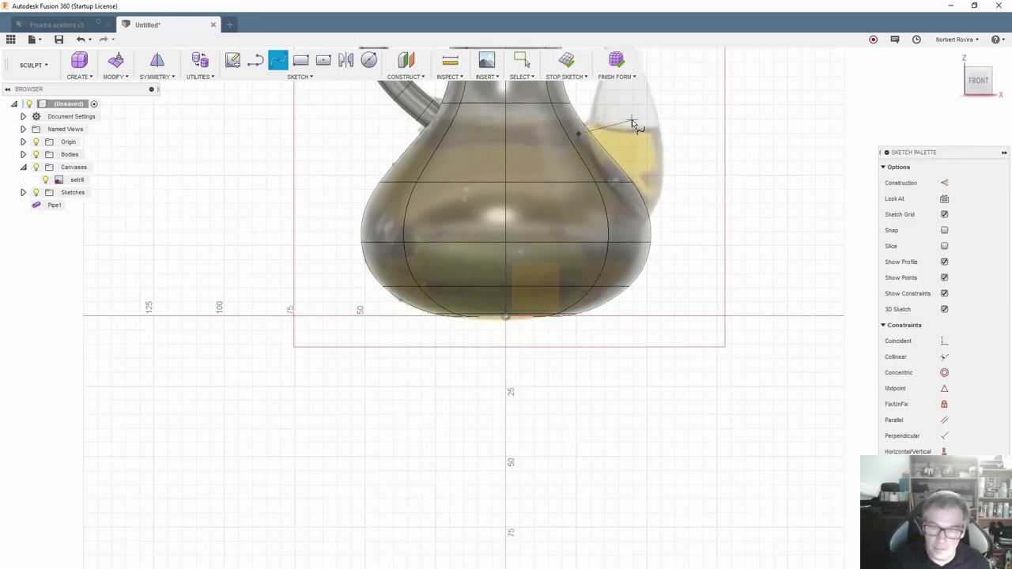
pyautogui.moveTo(633, 127); pyautogui.dragTo(403, 336, button='middle')
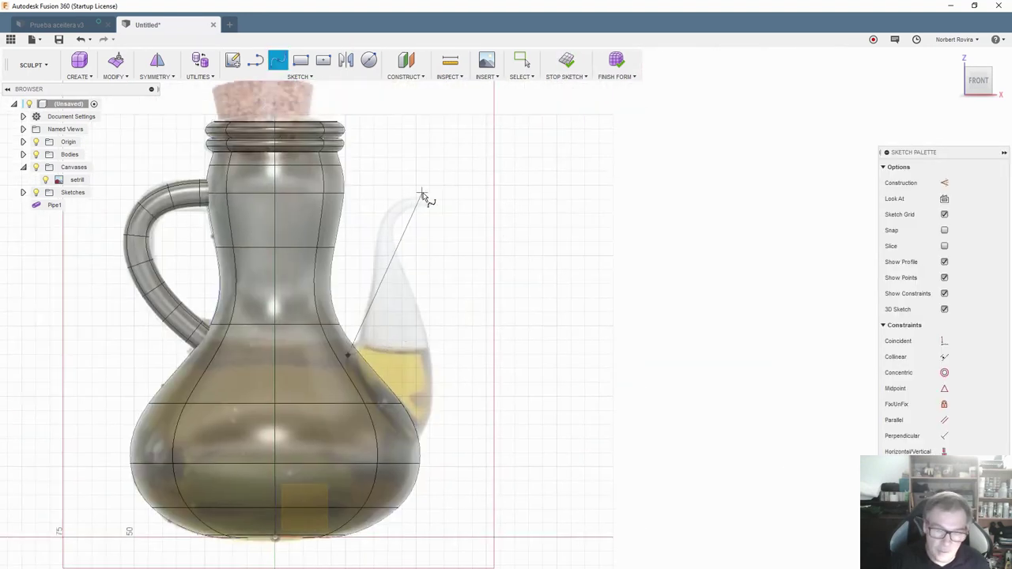
pyautogui.click(375, 259)
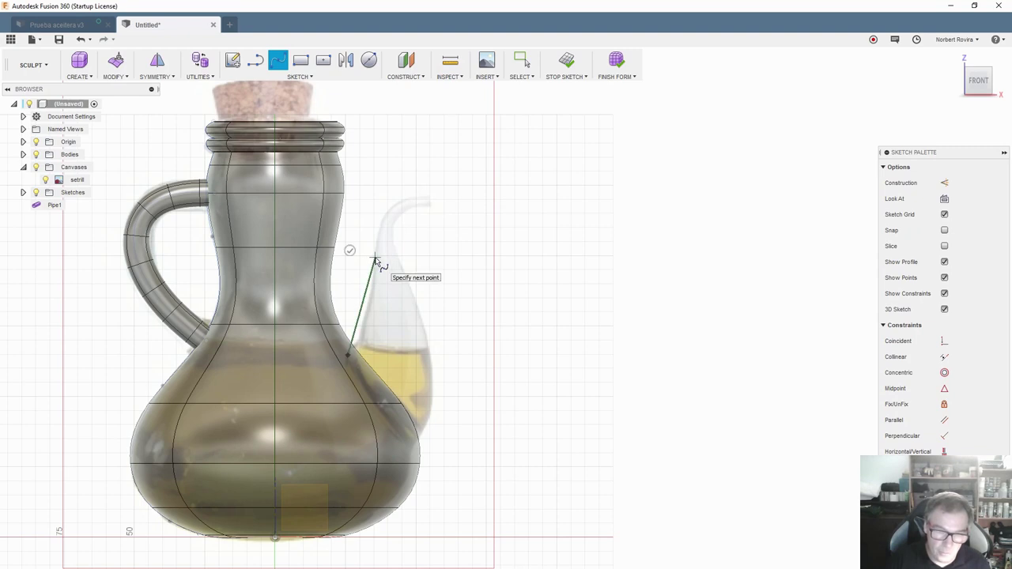
pyautogui.click(428, 198)
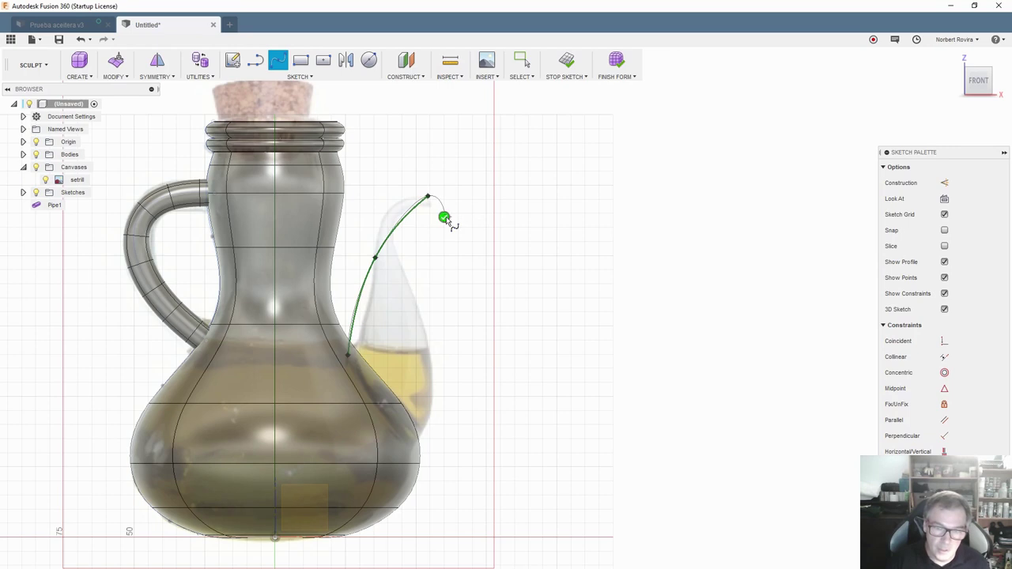
pyautogui.click(446, 219)
# Reshape the outer spout curve by pulling one fit point up and left
pyautogui.press('Escape')
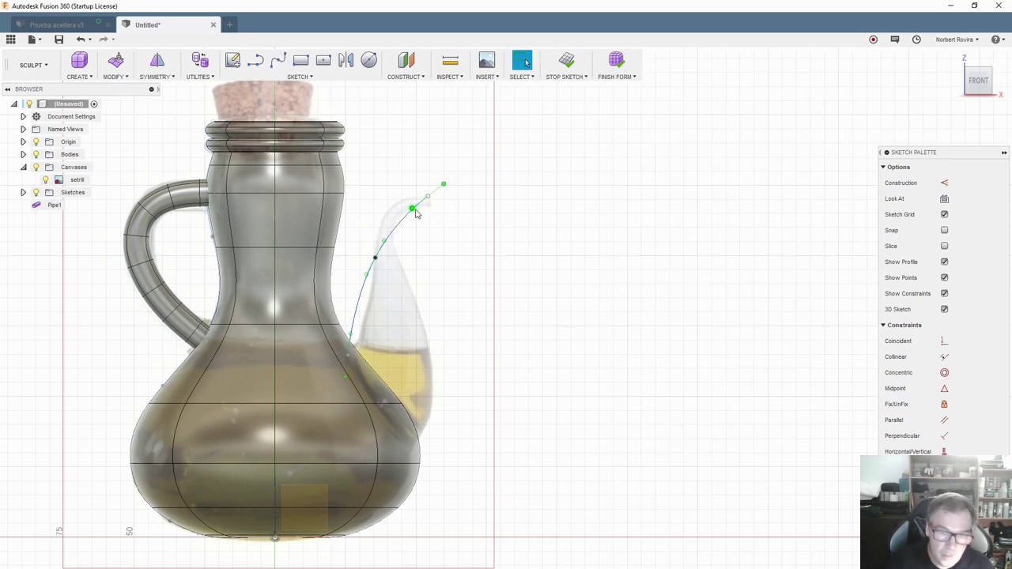
pyautogui.click(410, 211)
pyautogui.moveTo(411, 210); pyautogui.dragTo(397, 197)
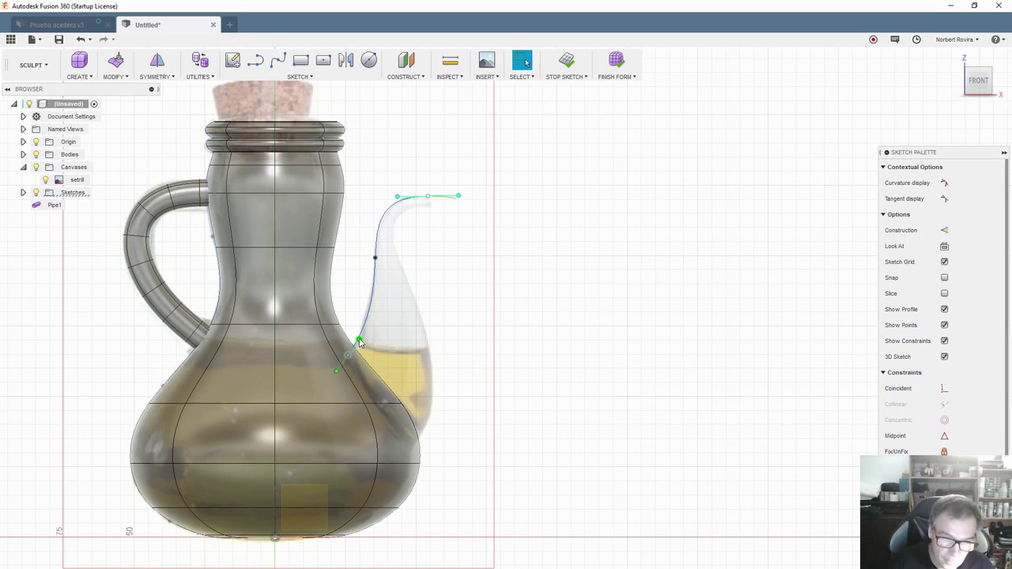
pyautogui.press('Escape')
pyautogui.click(358, 340)
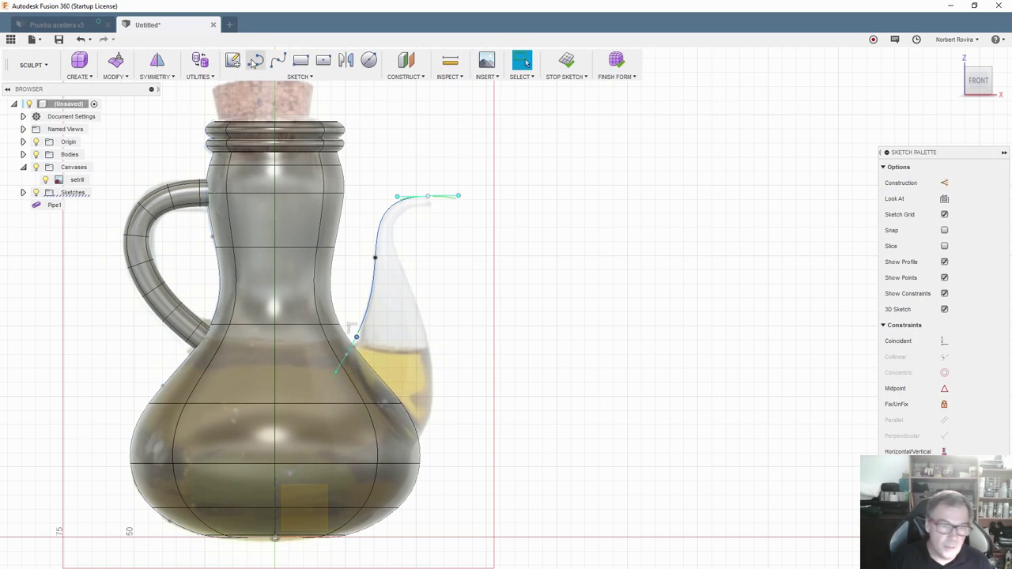
# Draw a second spline for the spout's inner edge, from the belly to the spout top
pyautogui.click(277, 60)
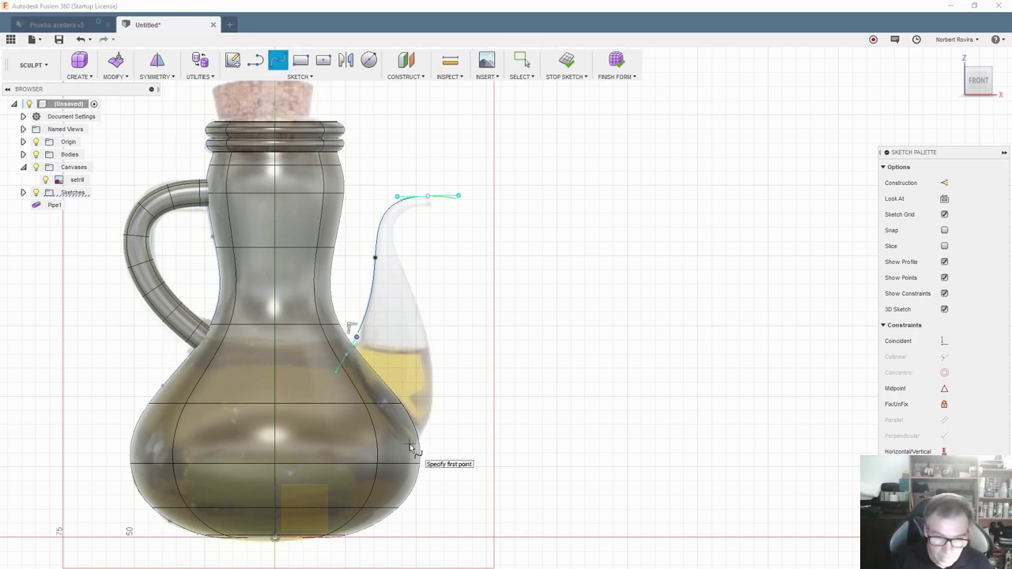
pyautogui.click(409, 445)
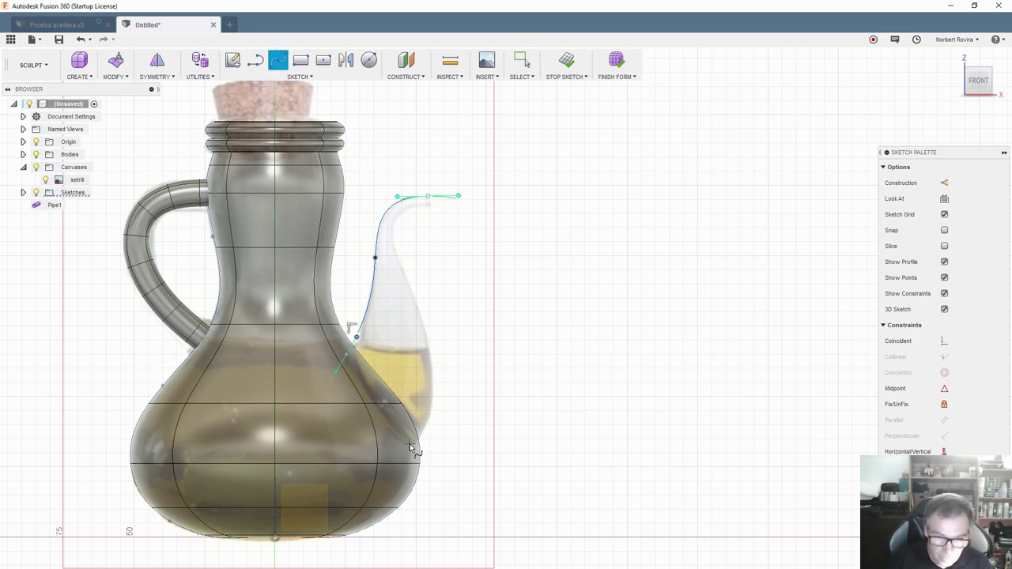
pyautogui.click(409, 282)
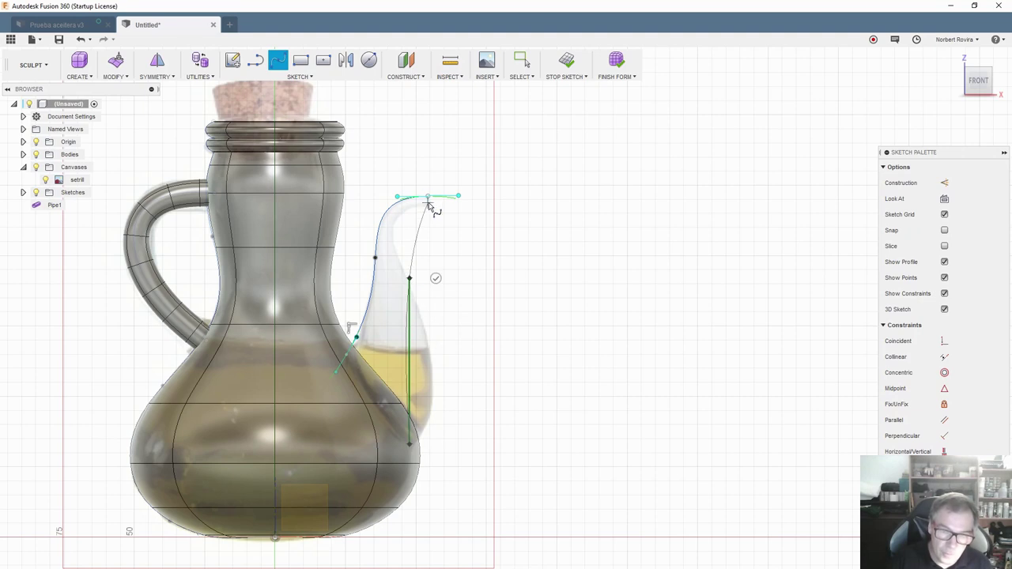
pyautogui.scroll(2, 429, 211)
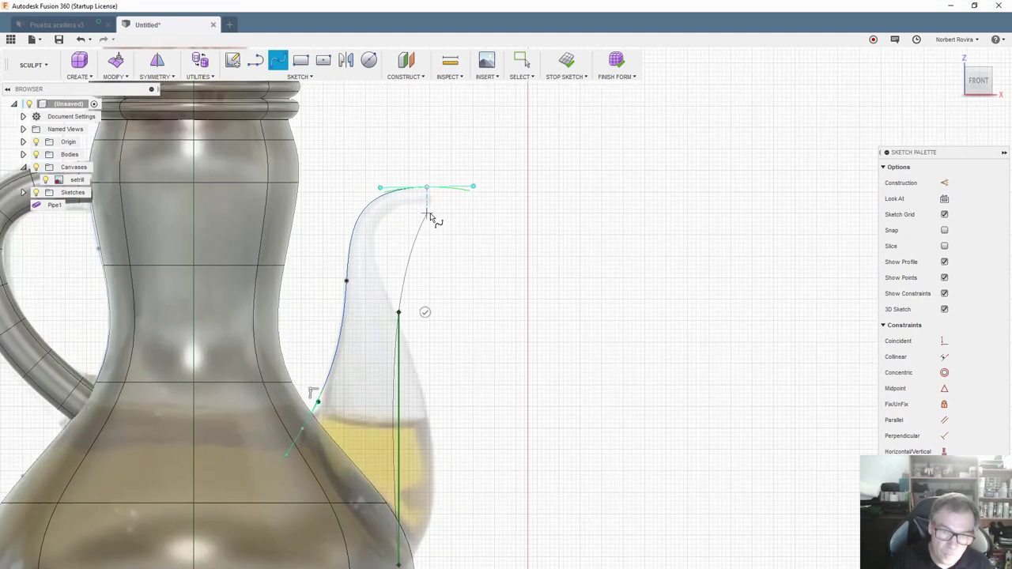
pyautogui.scroll(1, 427, 210)
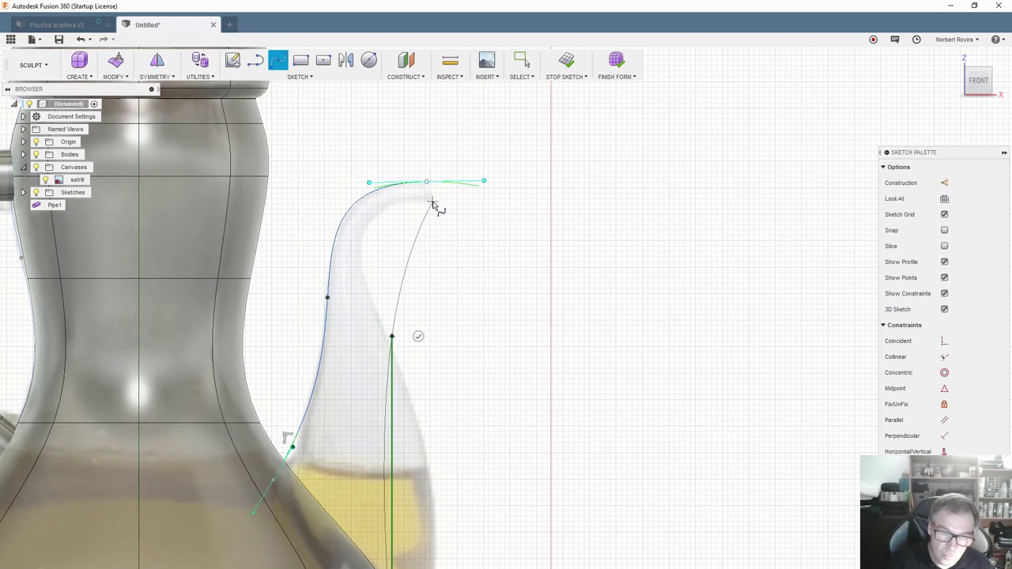
pyautogui.click(433, 204)
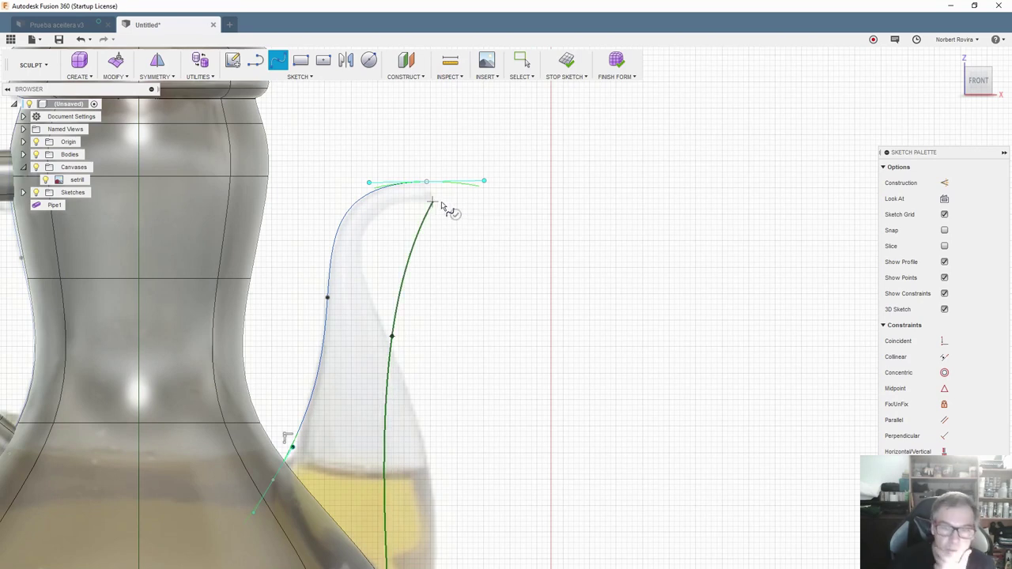
pyautogui.press('Return')
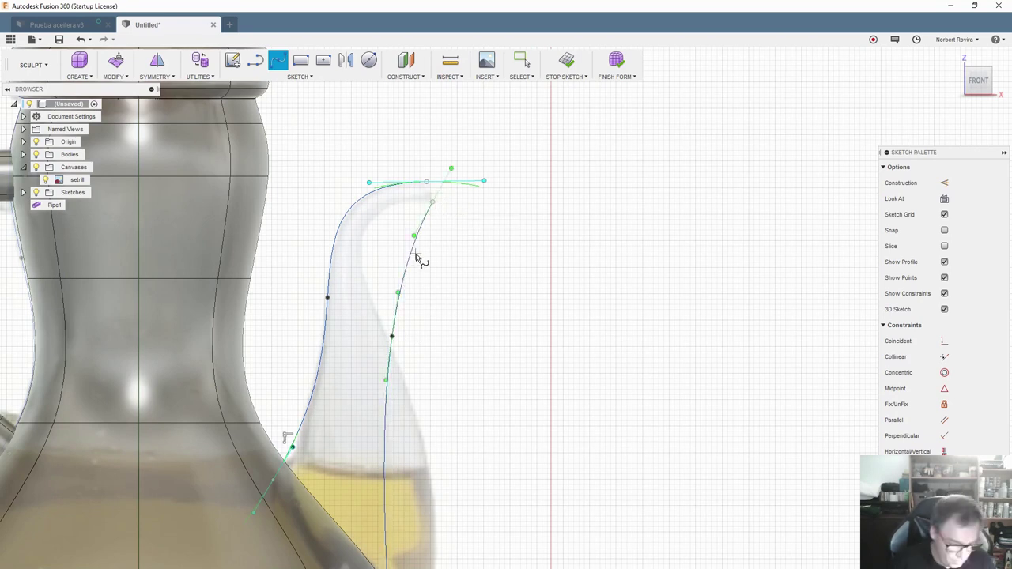
# Move the inner curve's fit points toward the spout lip so its bottom bulges outward
pyautogui.press('Escape')
pyautogui.moveTo(415, 235); pyautogui.dragTo(359, 212)
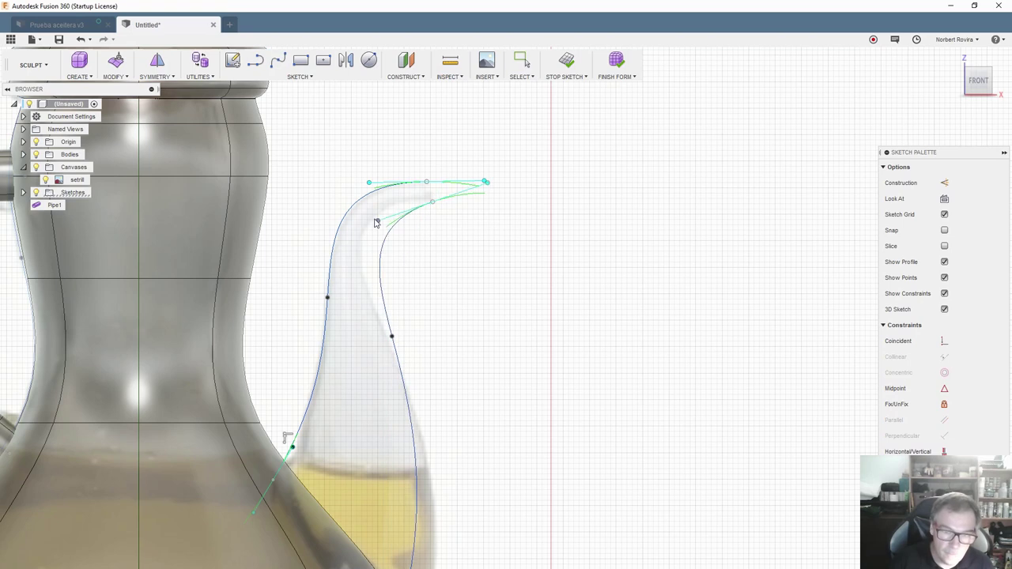
pyautogui.scroll(-4, 455, 408)
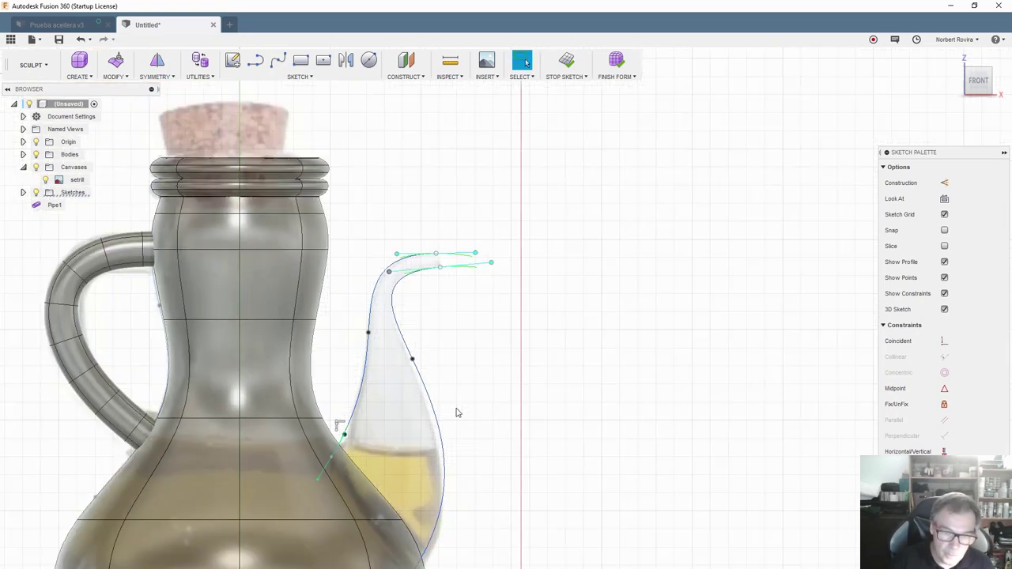
pyautogui.click(420, 369)
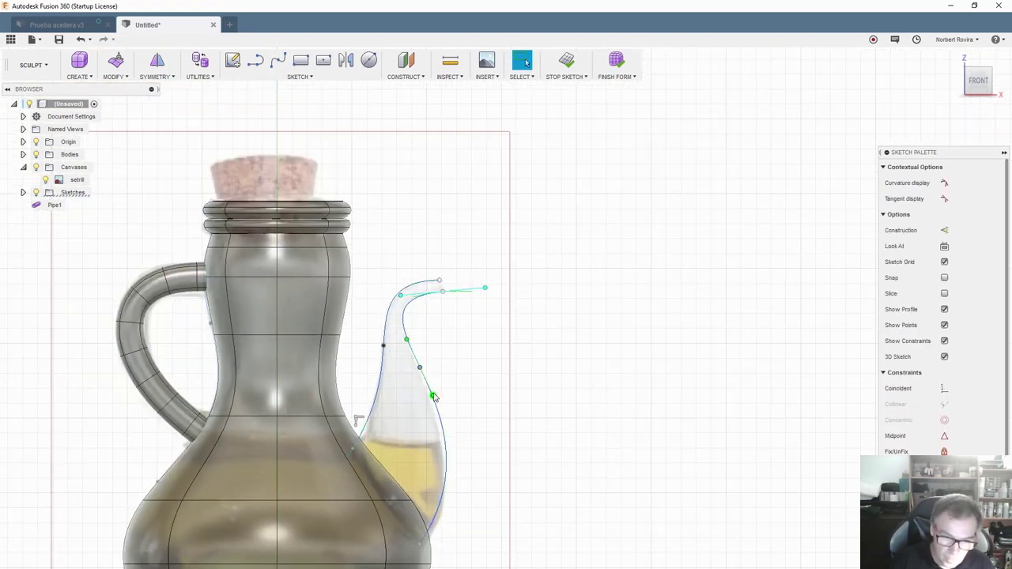
pyautogui.click(434, 397)
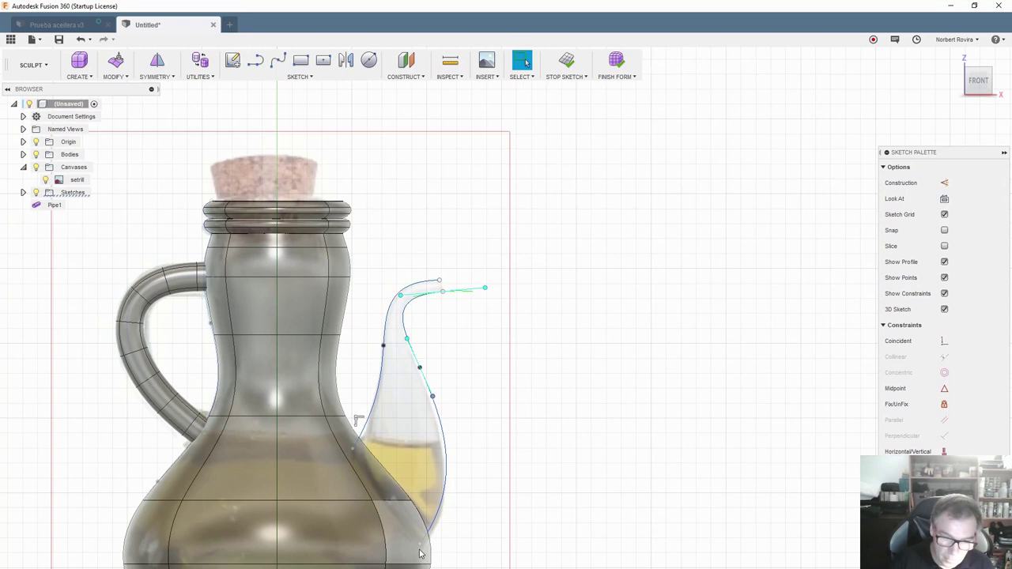
pyautogui.click(434, 525)
pyautogui.moveTo(436, 527); pyautogui.dragTo(433, 531)
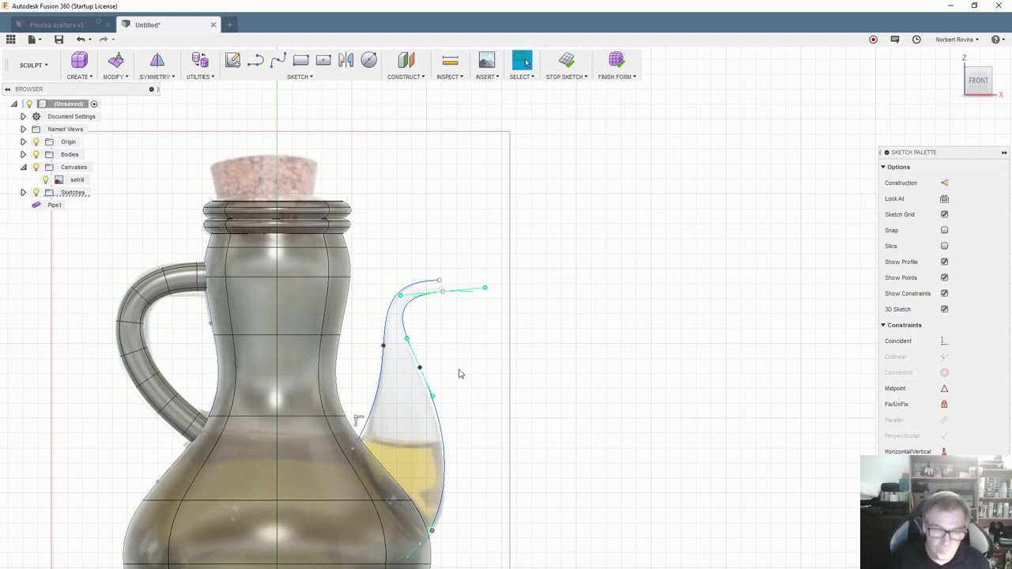
pyautogui.scroll(5, 458, 373)
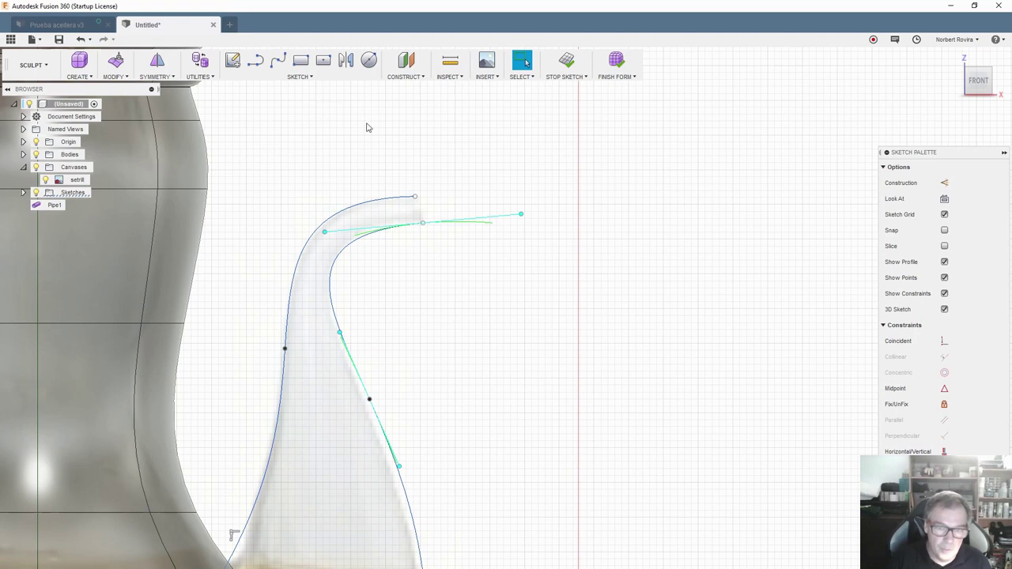
# Draw a construction line across the spout tip between the two curves
pyautogui.click(255, 61)
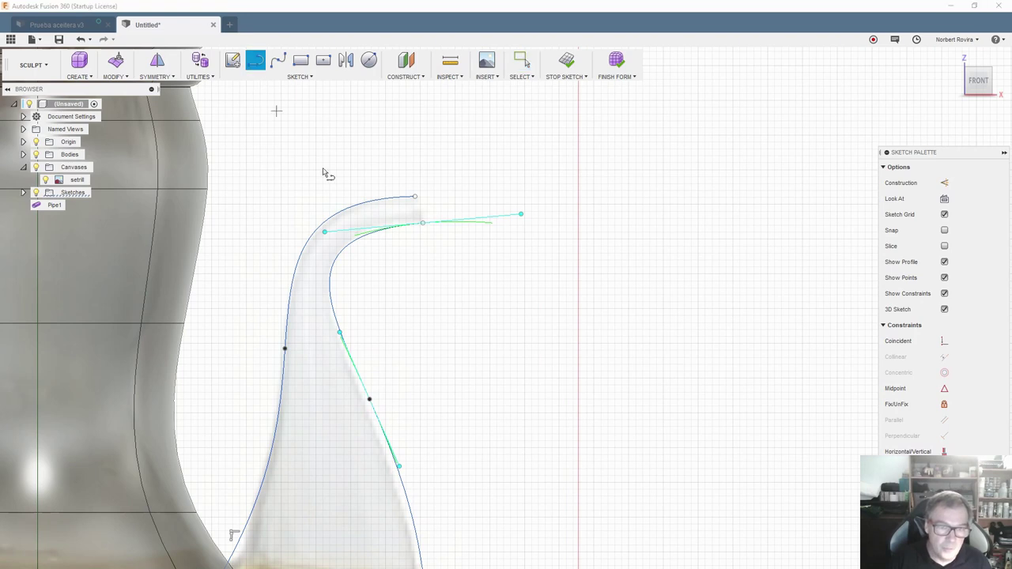
pyautogui.click(414, 196)
pyautogui.click(423, 223)
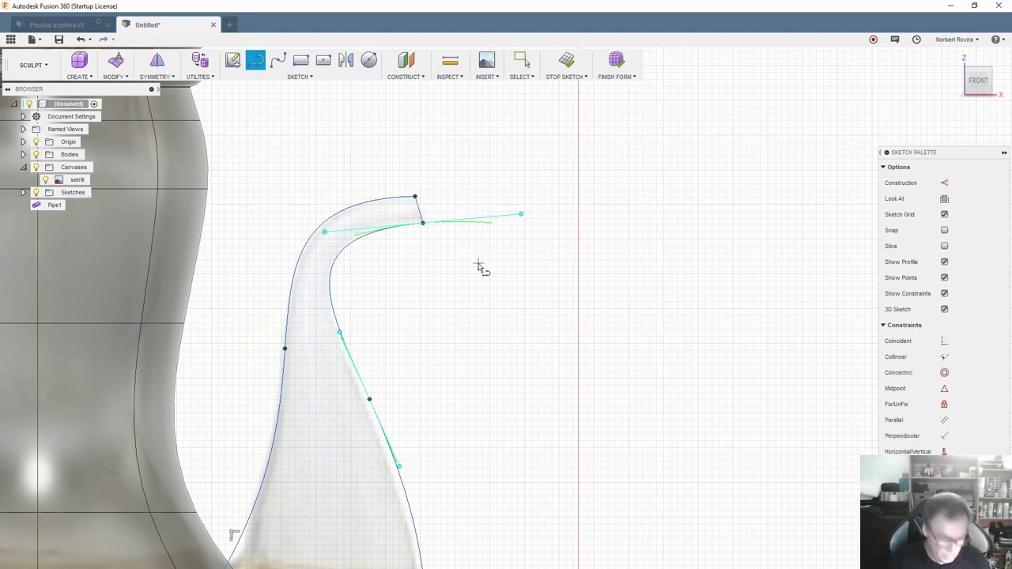
pyautogui.press('Escape')
pyautogui.click(421, 218)
pyautogui.press('x')
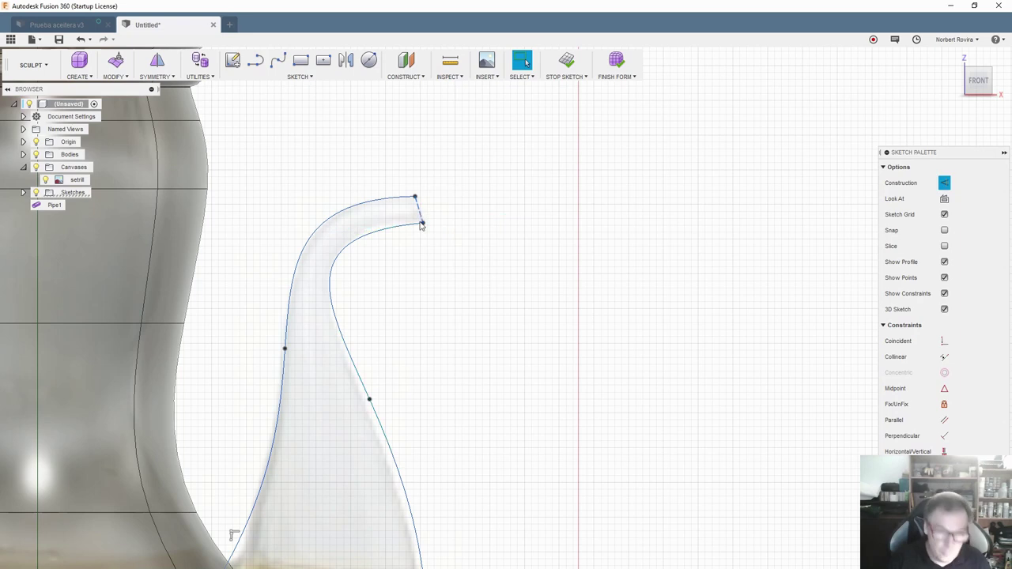
pyautogui.scroll(-2, 408, 306)
pyautogui.scroll(-1, 388, 420)
pyautogui.moveTo(321, 485); pyautogui.dragTo(298, 309, button='middle')
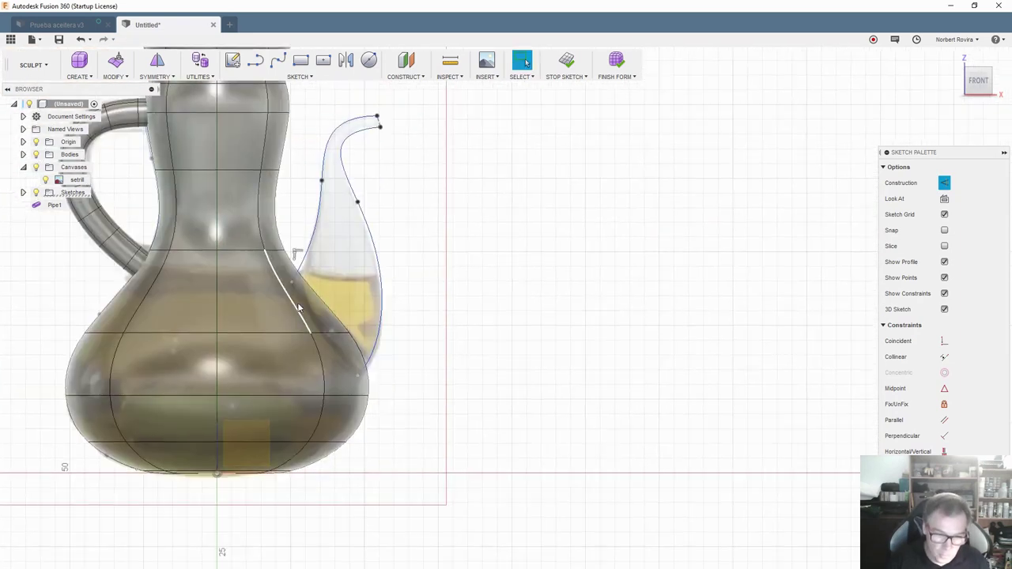
# Add a construction line along the spout's base where it meets the body
pyautogui.click(255, 60)
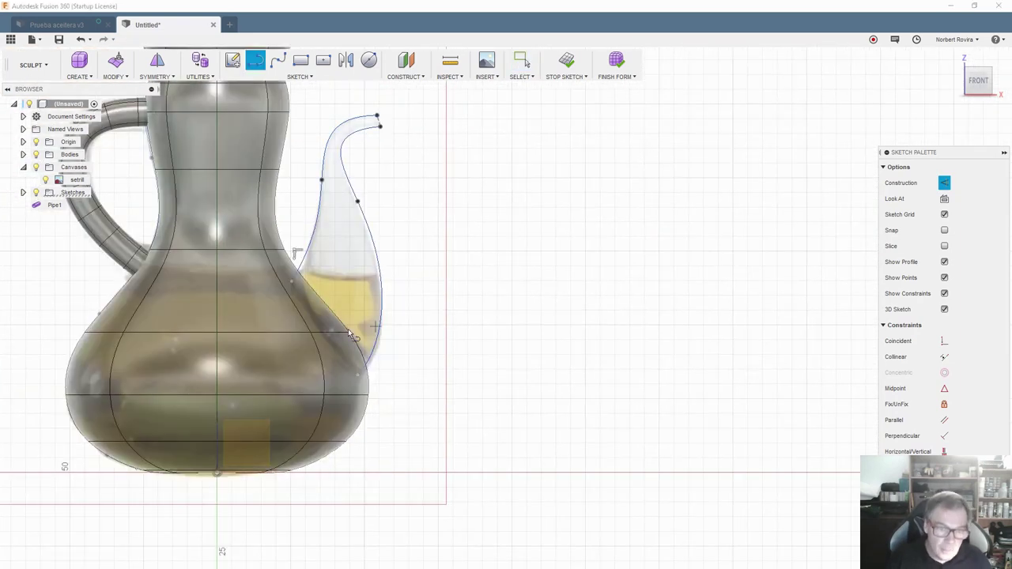
pyautogui.click(293, 283)
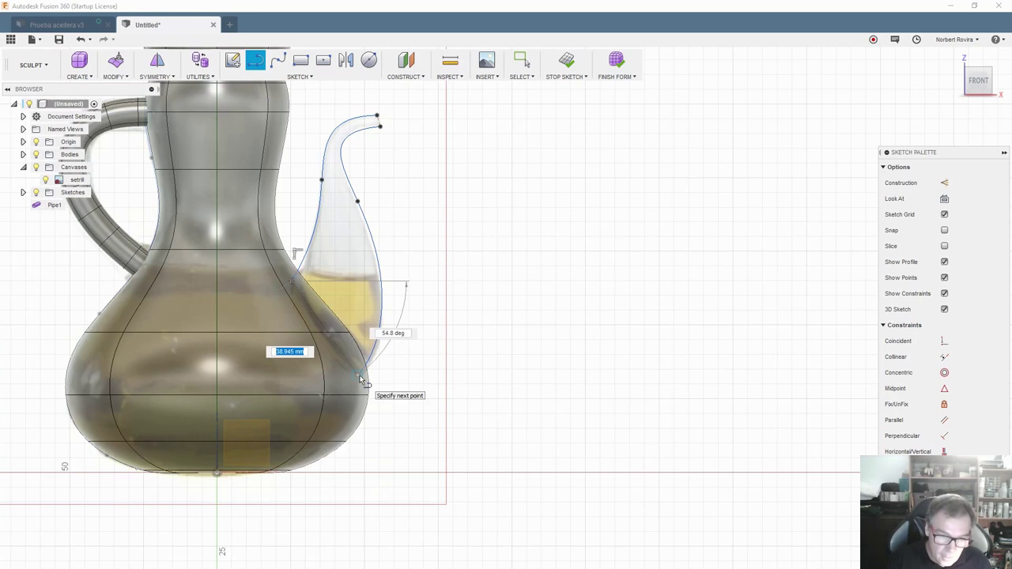
pyautogui.doubleClick(360, 379)
pyautogui.press('Escape')
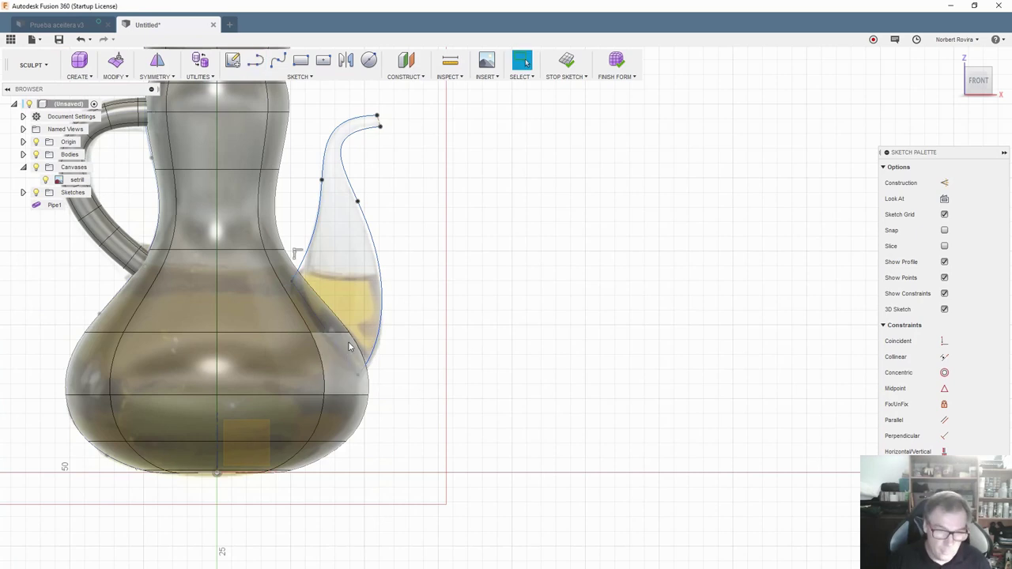
pyautogui.click(344, 358)
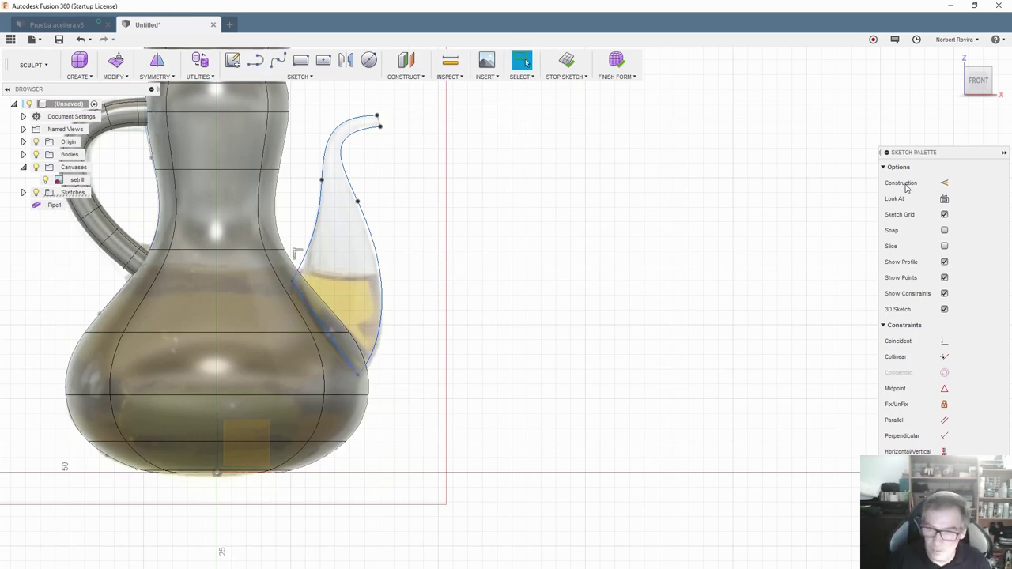
pyautogui.click(944, 183)
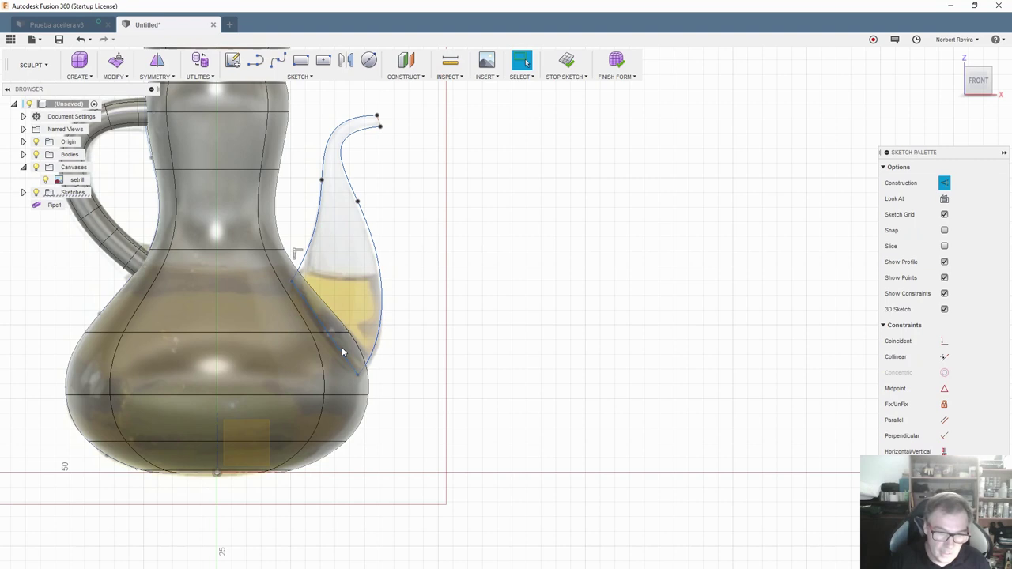
# Recentre the jug in the view and finish the spout sketch
pyautogui.scroll(3, 316, 320)
pyautogui.scroll(2, 319, 325)
pyautogui.scroll(2, 319, 325)
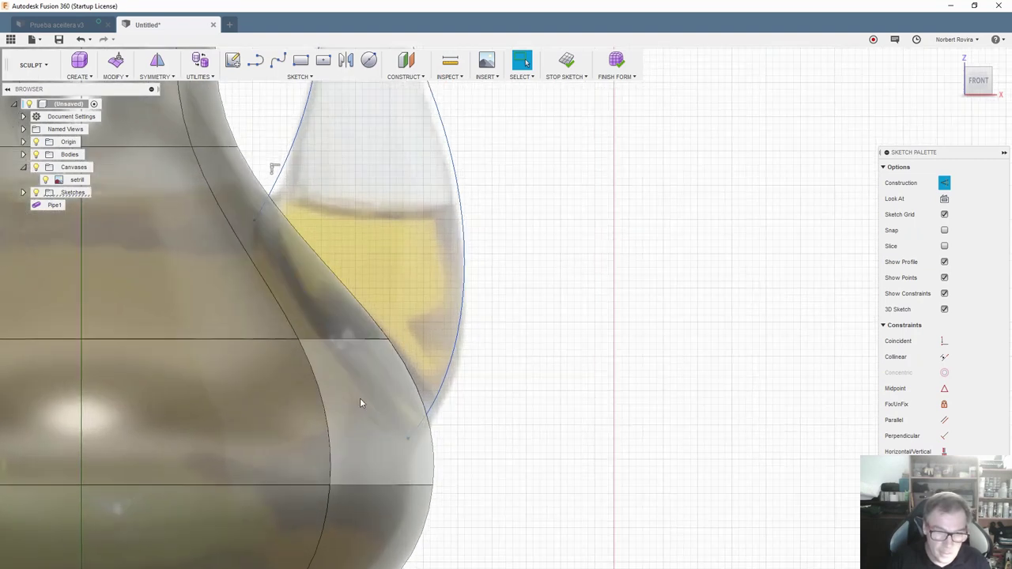
pyautogui.scroll(-4, 377, 367)
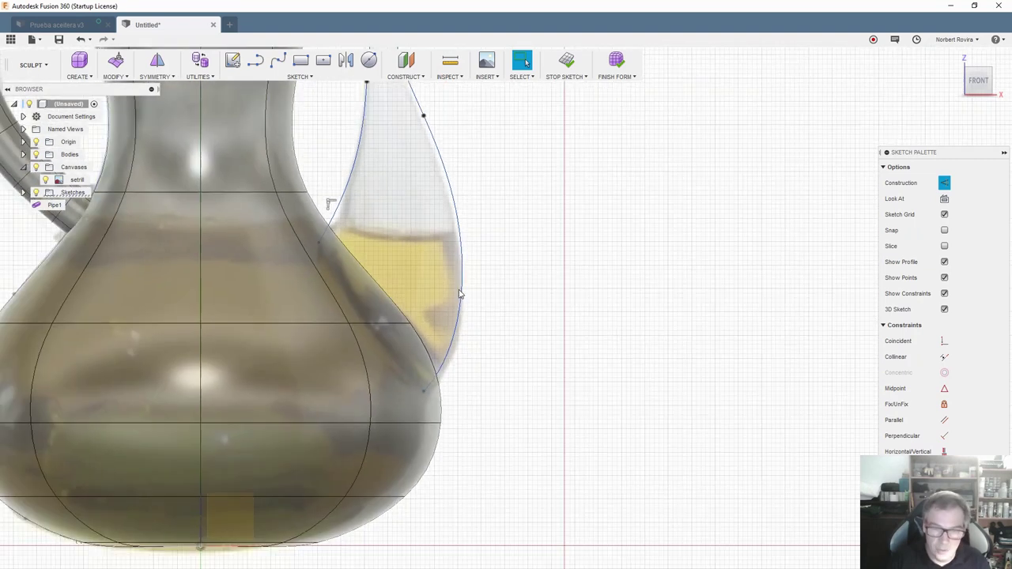
pyautogui.moveTo(488, 166); pyautogui.dragTo(490, 242, button='middle')
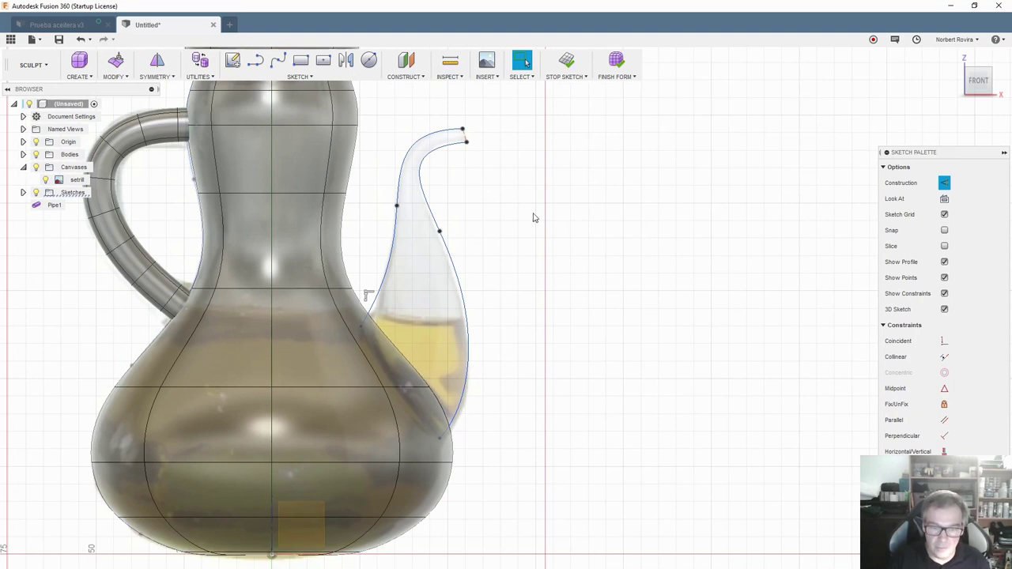
pyautogui.scroll(-2, 491, 207)
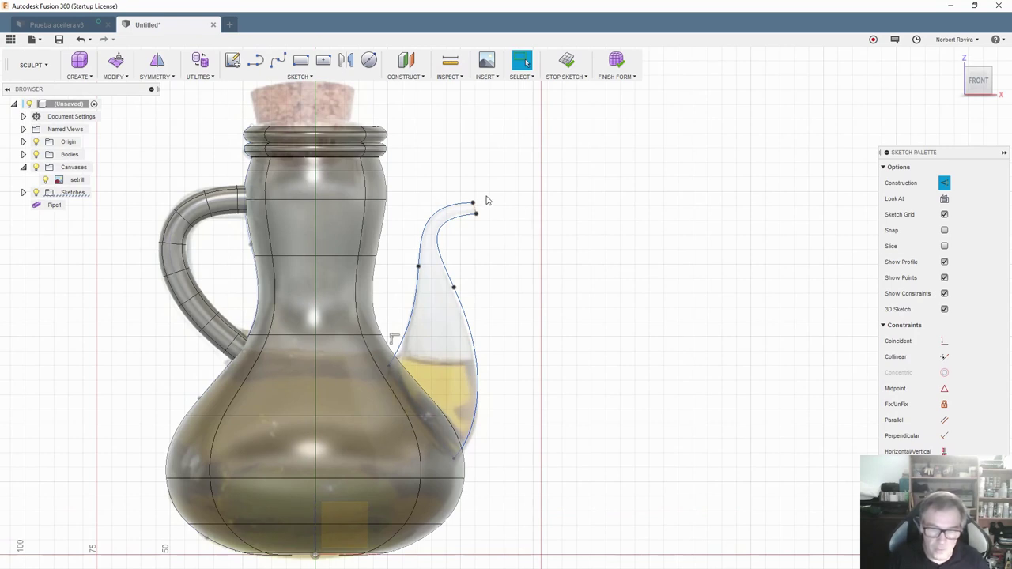
pyautogui.click(566, 60)
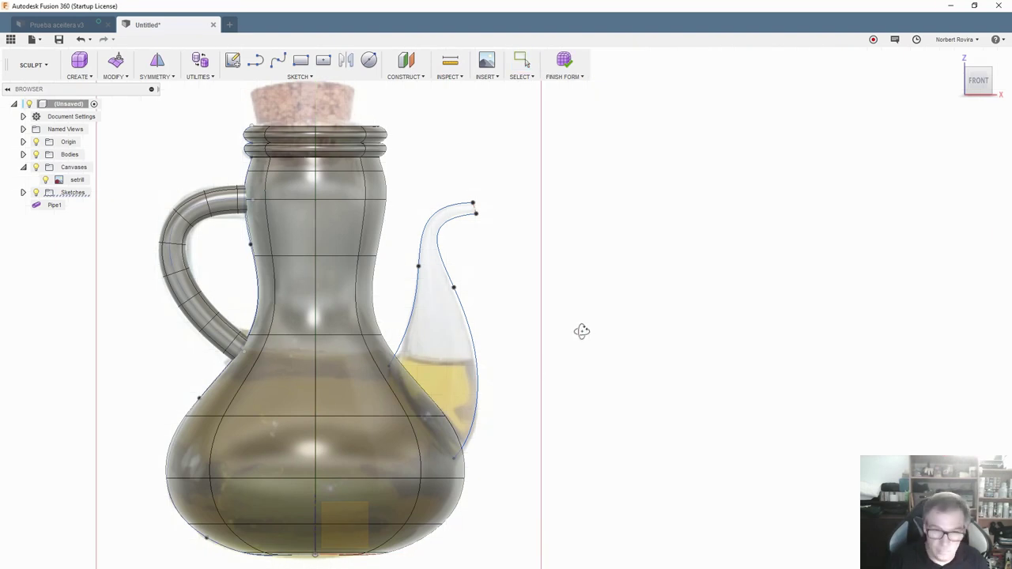
# Orbit until handle and spout face the viewer, then open the CONSTRUCT menu
pyautogui.keyDown('shift'); pyautogui.moveTo(582, 332); pyautogui.dragTo(539, 338, button='middle'); pyautogui.keyUp('shift')
pyautogui.keyDown('shift'); pyautogui.moveTo(539, 338); pyautogui.dragTo(552, 336, button='middle'); pyautogui.keyUp('shift')
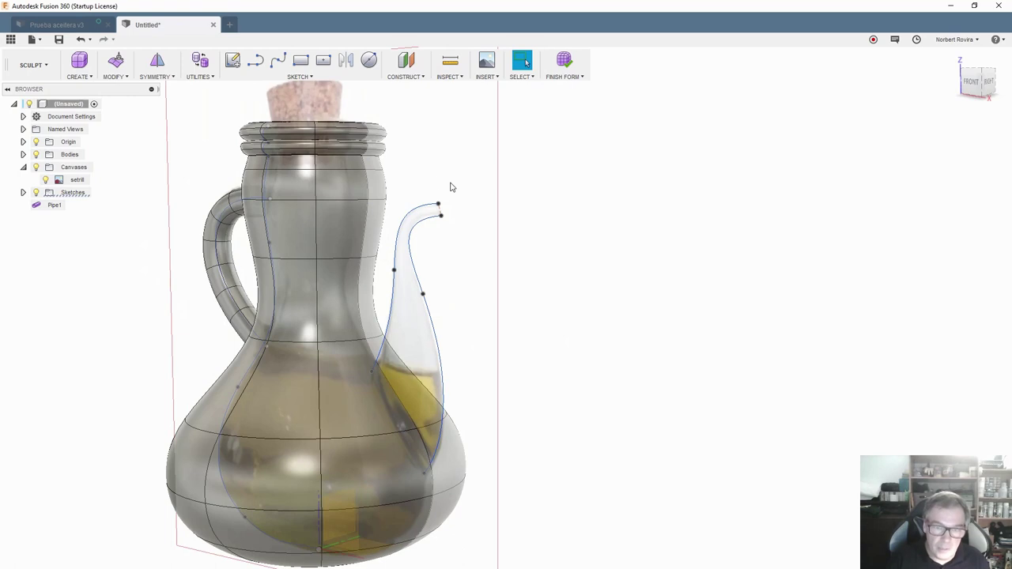
pyautogui.click(421, 77)
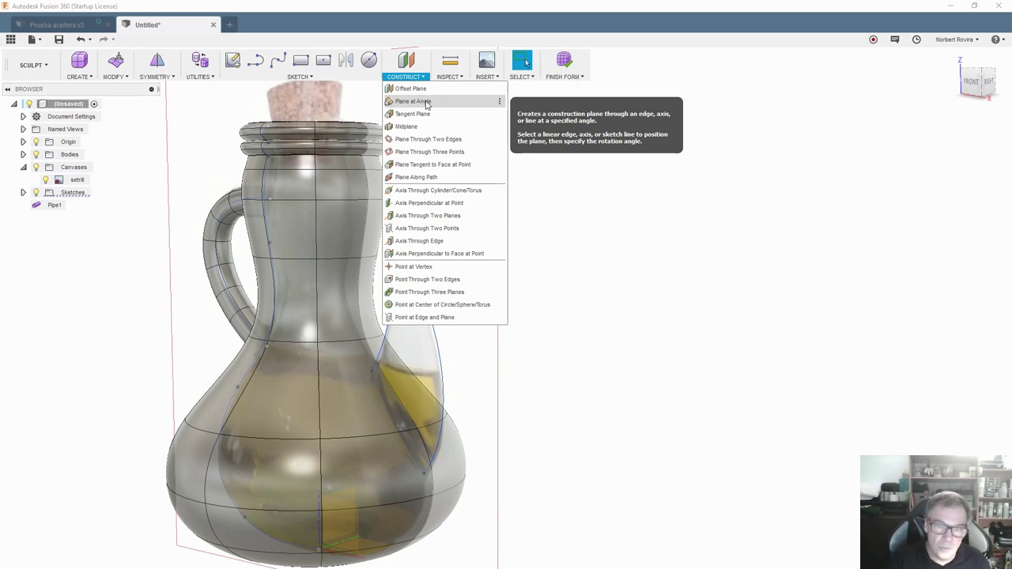
# Create a 0.0° Plane at Angle through the spout's base construction line
pyautogui.click(426, 102)
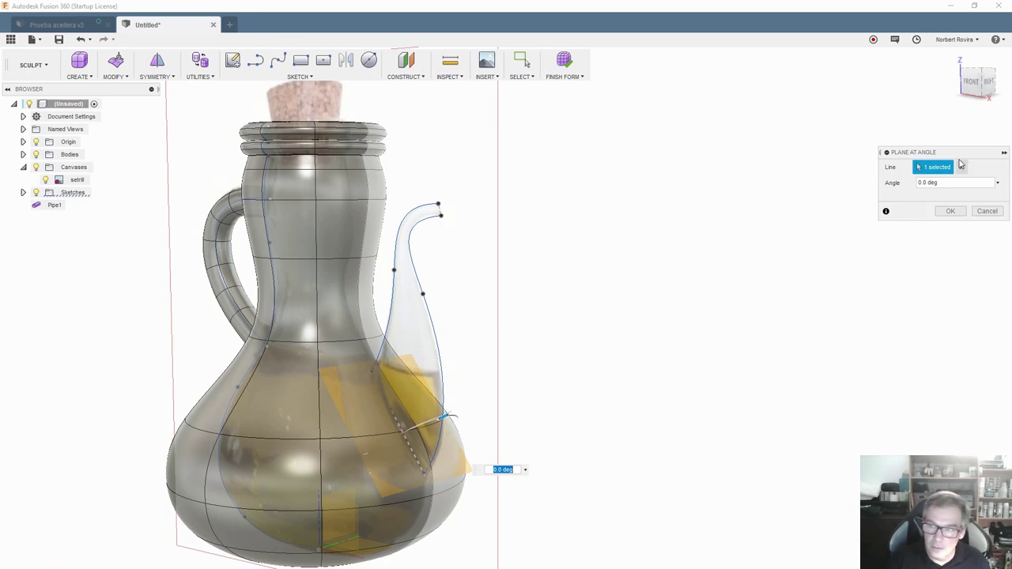
pyautogui.scroll(3, 428, 251)
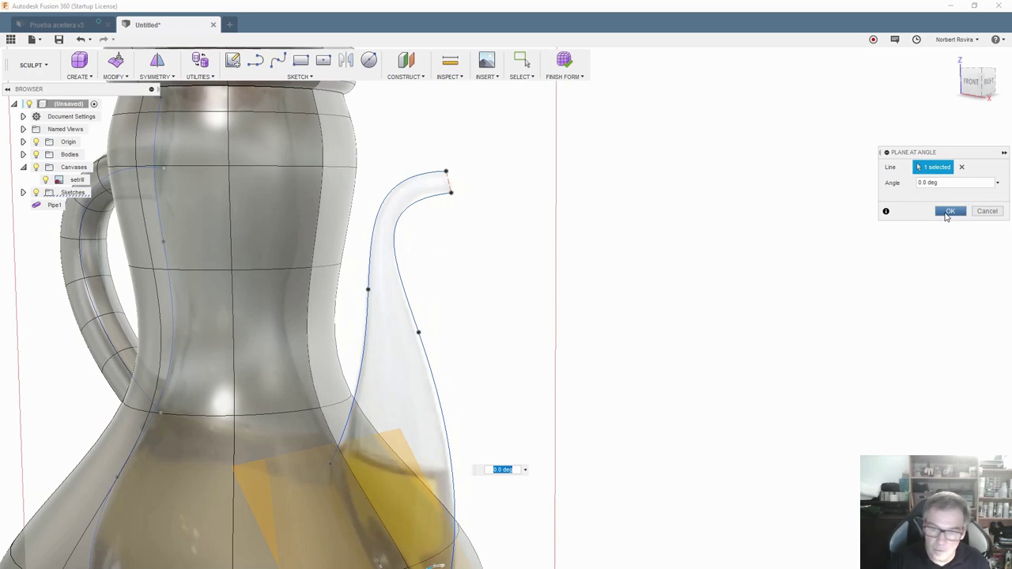
pyautogui.click(948, 212)
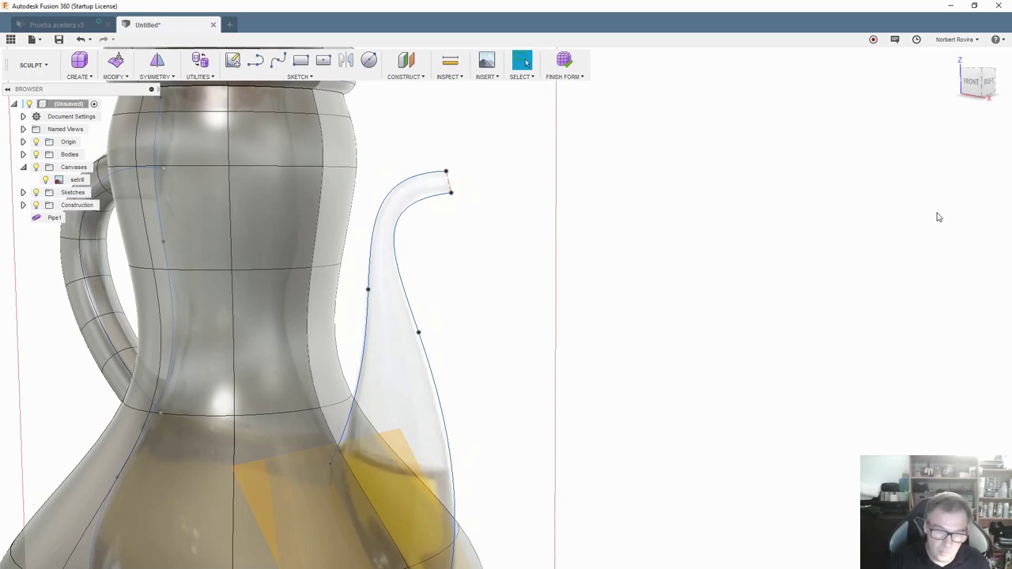
pyautogui.scroll(-5, 490, 339)
pyautogui.keyDown('shift'); pyautogui.moveTo(469, 345); pyautogui.dragTo(443, 364, button='middle'); pyautogui.keyUp('shift')
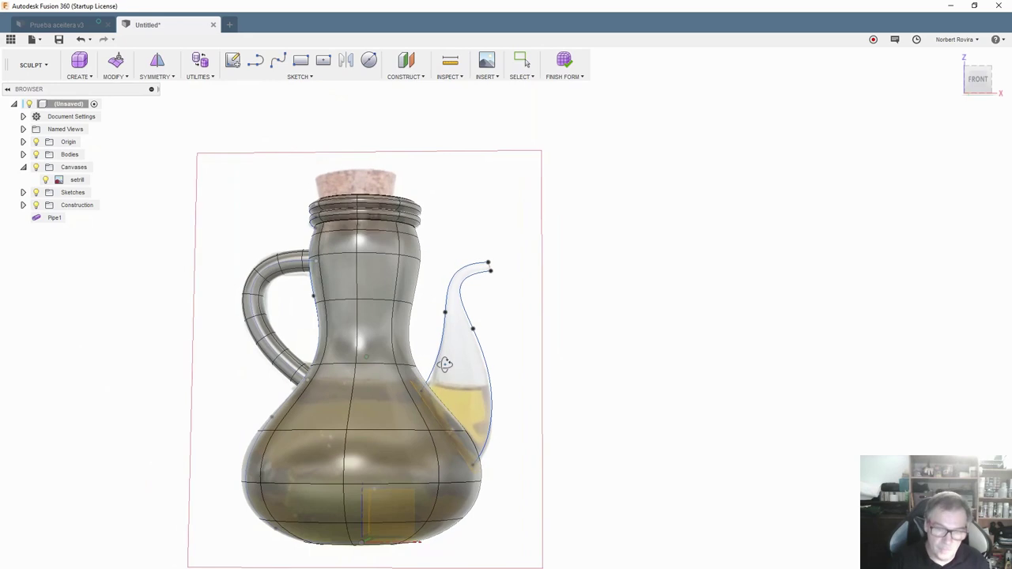
pyautogui.press('Escape')
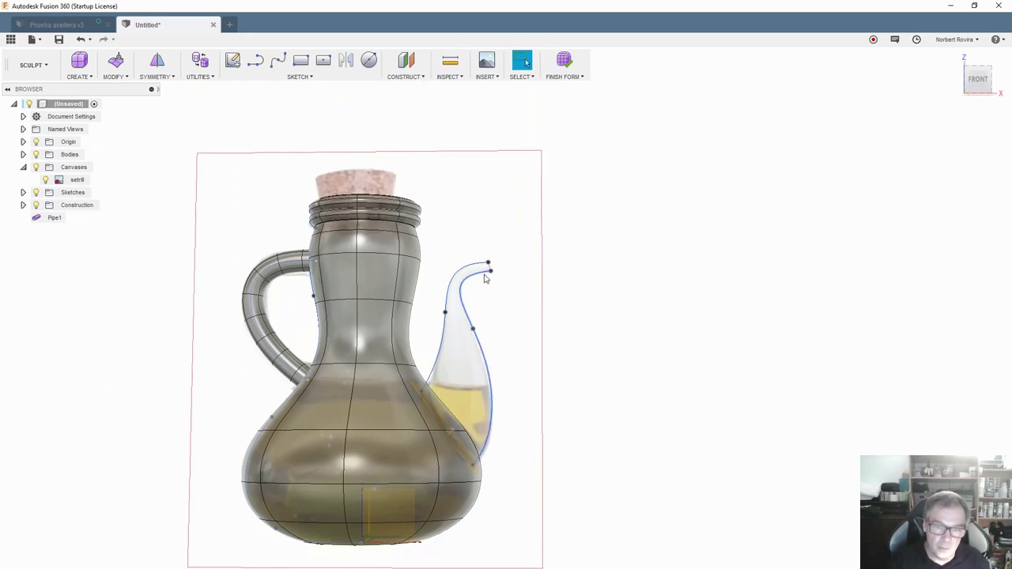
# Add a second 0° Plane at Angle through the spout-tip line and orbit to check it
pyautogui.rightClick(507, 281)
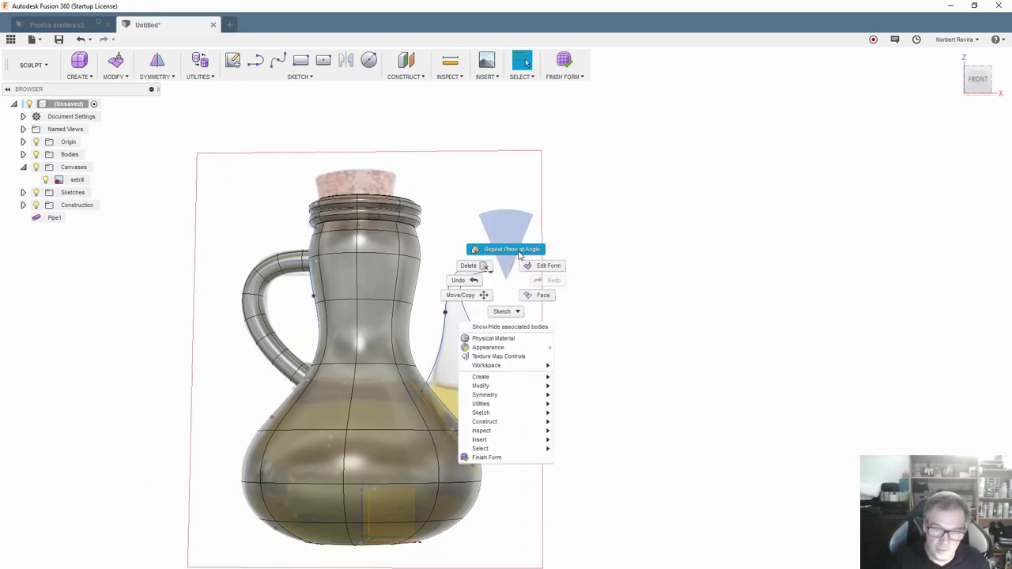
pyautogui.click(520, 251)
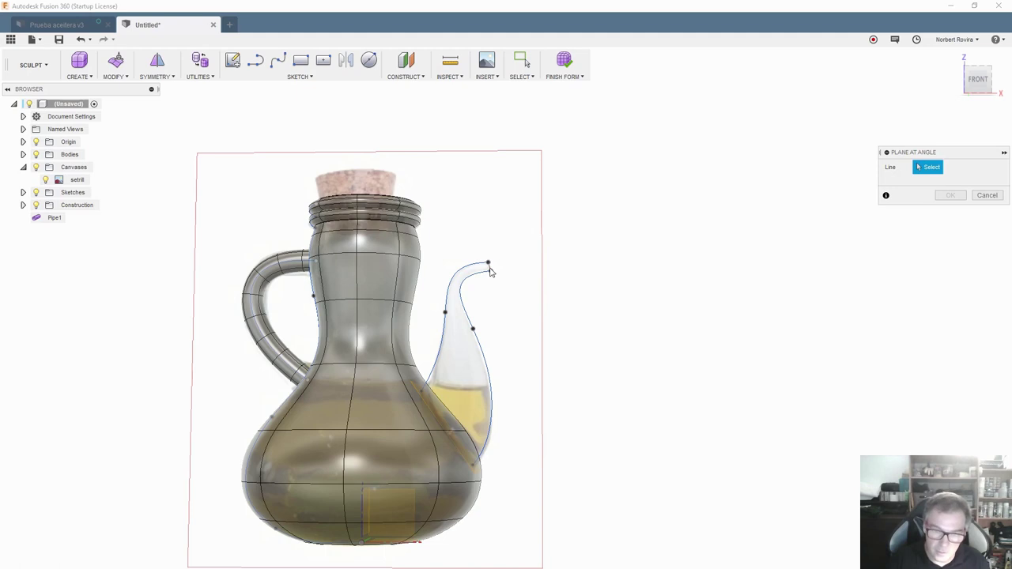
pyautogui.scroll(4, 489, 272)
pyautogui.click(490, 271)
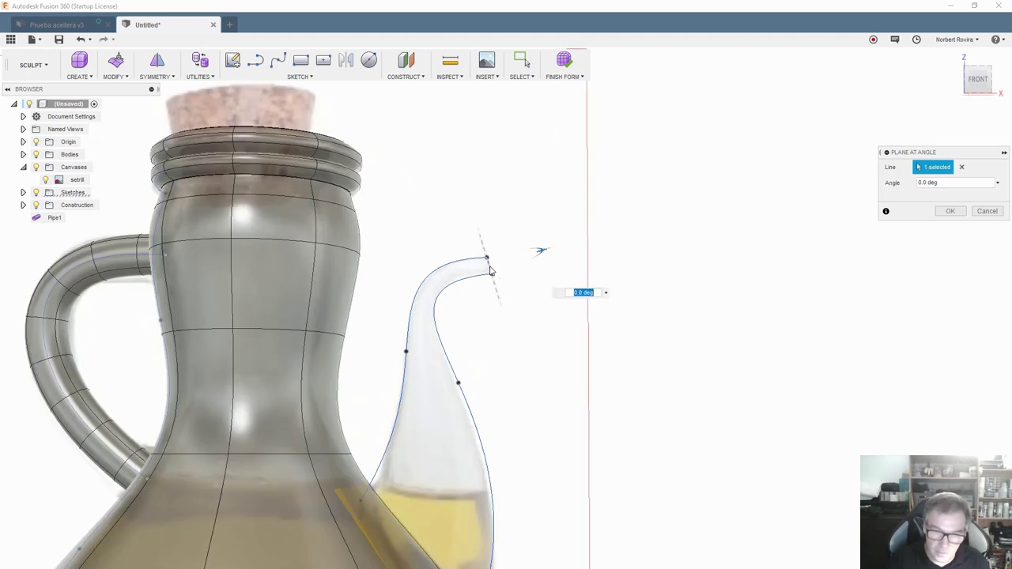
pyautogui.click(949, 212)
pyautogui.scroll(-4, 554, 296)
pyautogui.scroll(-3, 552, 304)
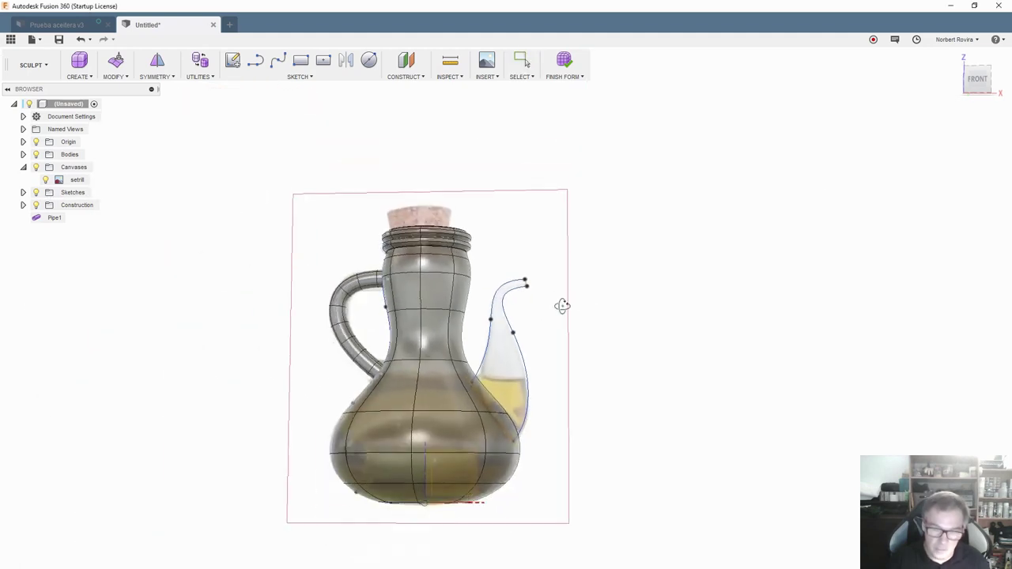
pyautogui.keyDown('shift'); pyautogui.moveTo(562, 305); pyautogui.dragTo(565, 335, button='middle'); pyautogui.keyUp('shift')
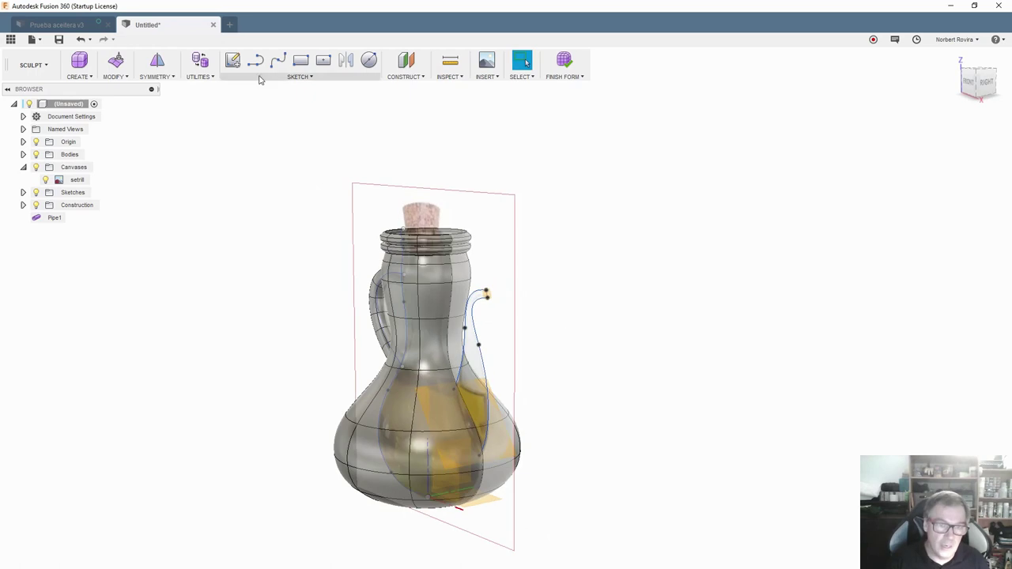
# Start a new sketch on the angled construction plane
pyautogui.click(232, 61)
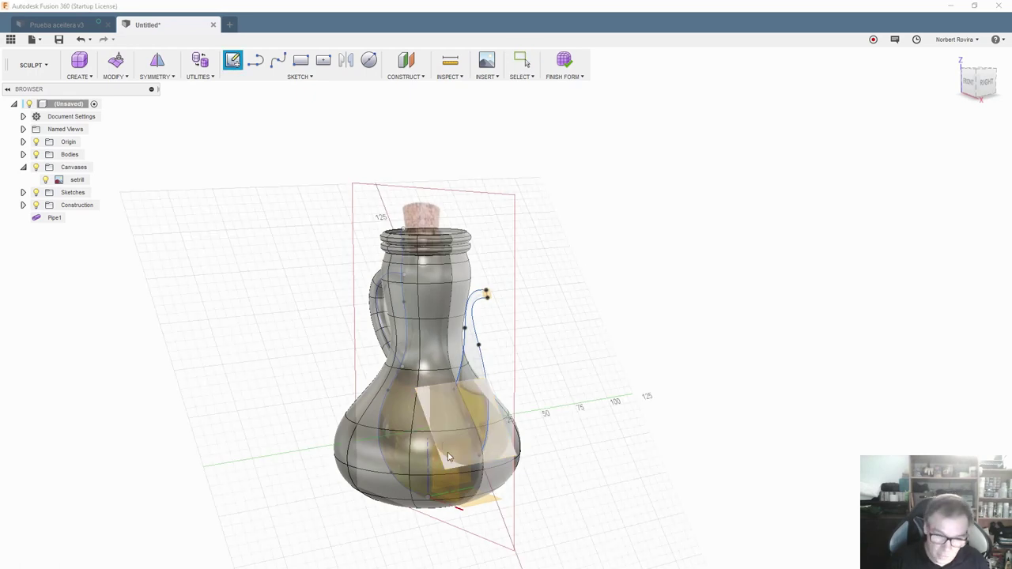
pyautogui.click(447, 464)
pyautogui.scroll(3, 530, 275)
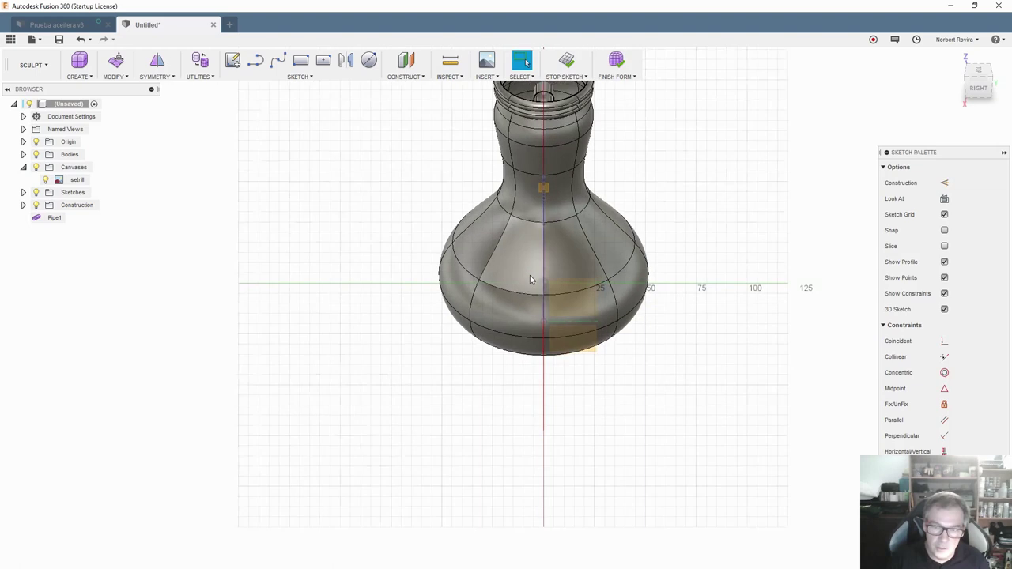
pyautogui.scroll(3, 535, 274)
pyautogui.scroll(2, 534, 275)
pyautogui.scroll(-3, 533, 276)
pyautogui.scroll(-3, 534, 274)
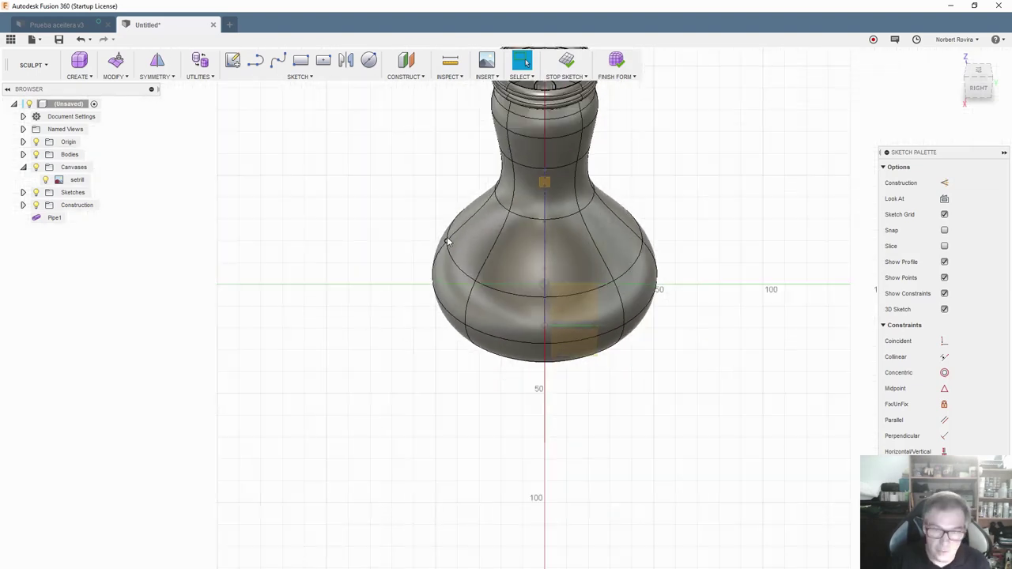
# Project two points from the jug body's upper and lower faces into the sketch
pyautogui.press('p')
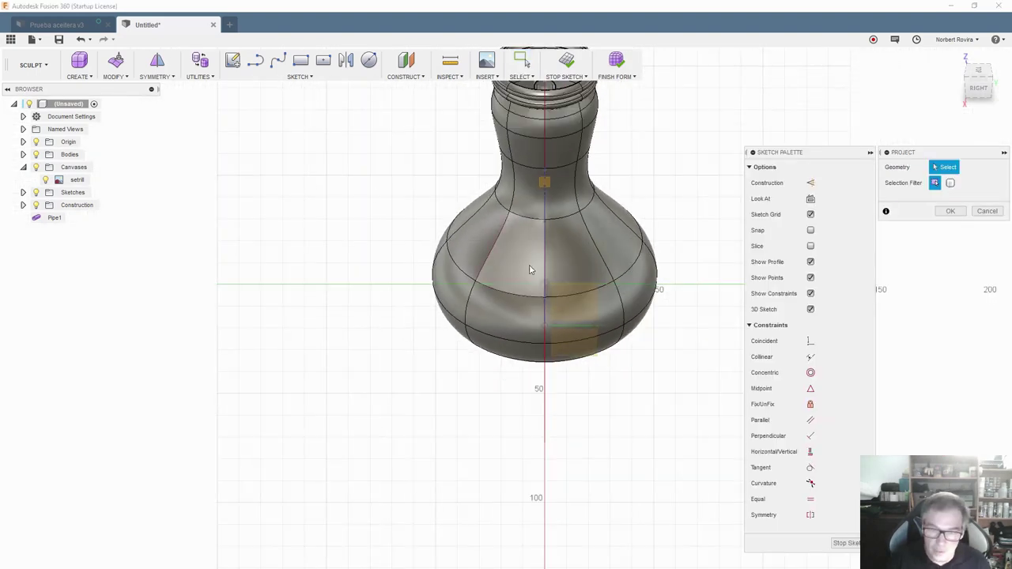
pyautogui.keyDown('shift'); pyautogui.moveTo(445, 277); pyautogui.dragTo(479, 271, button='middle'); pyautogui.keyUp('shift')
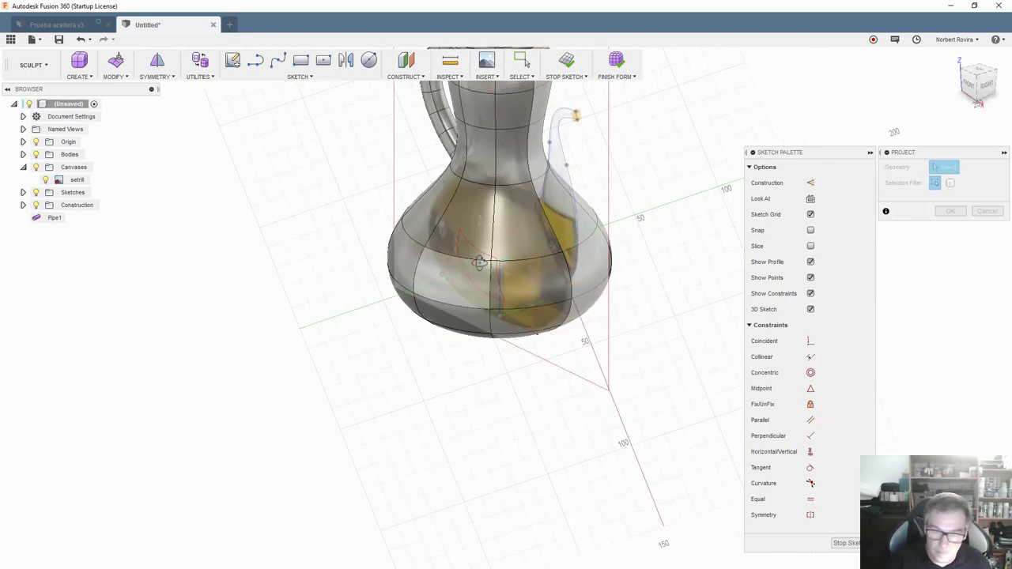
pyautogui.scroll(3, 479, 271)
pyautogui.scroll(2, 516, 218)
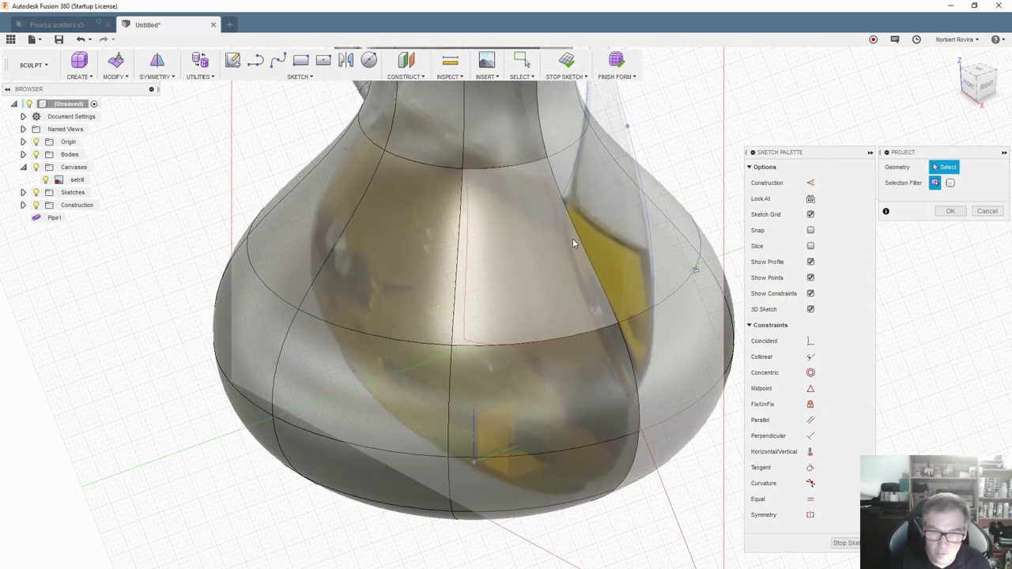
pyautogui.click(554, 209)
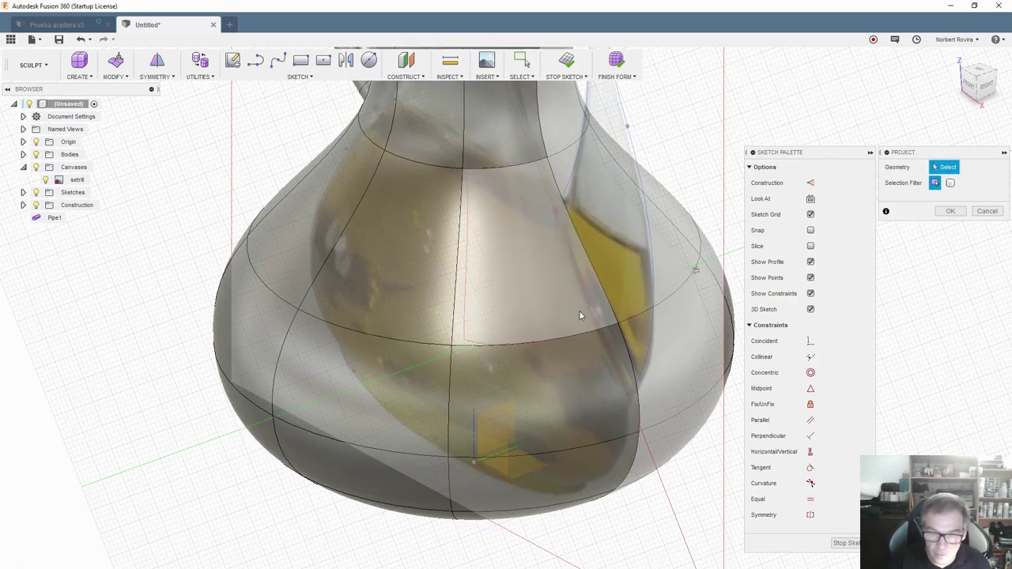
pyautogui.click(627, 394)
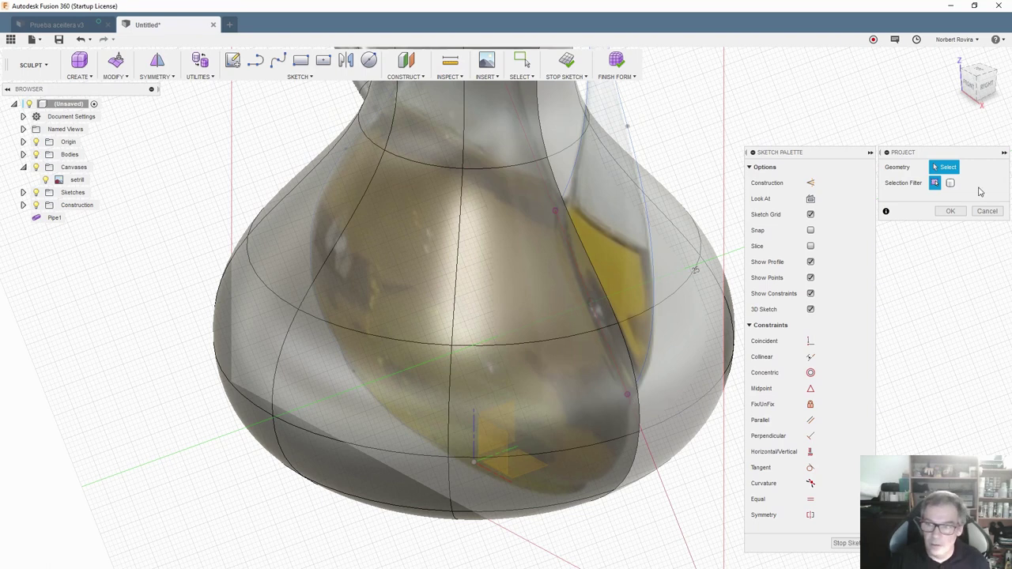
pyautogui.click(951, 211)
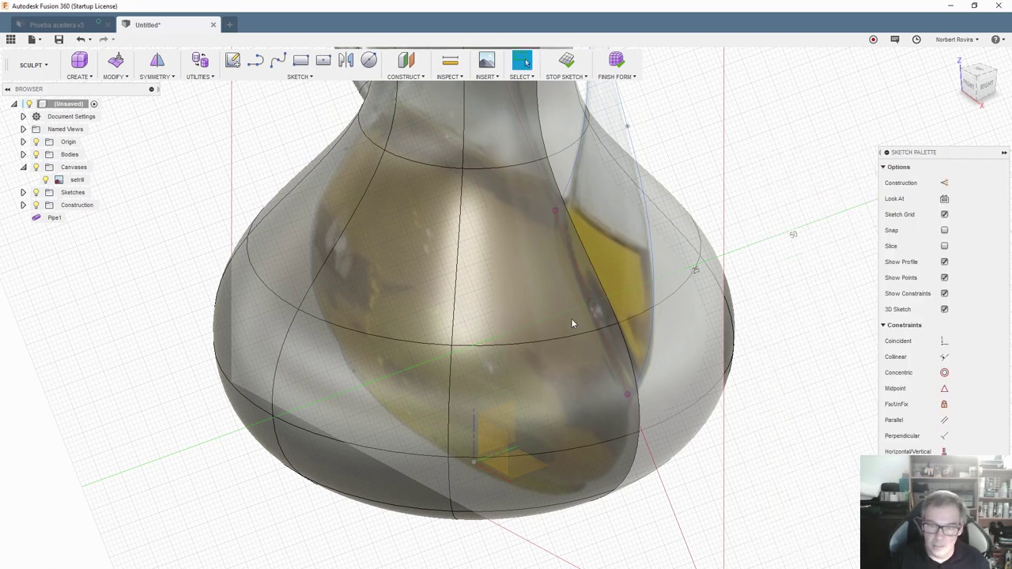
pyautogui.scroll(-3, 572, 318)
pyautogui.moveTo(593, 317)
pyautogui.keyDown('shift'); pyautogui.mouseDown(button='middle')
pyautogui.moveTo(602, 301)
pyautogui.moveTo(430, 297)
pyautogui.mouseUp(button='middle'); pyautogui.keyUp('shift')
pyautogui.scroll(3, 430, 298)
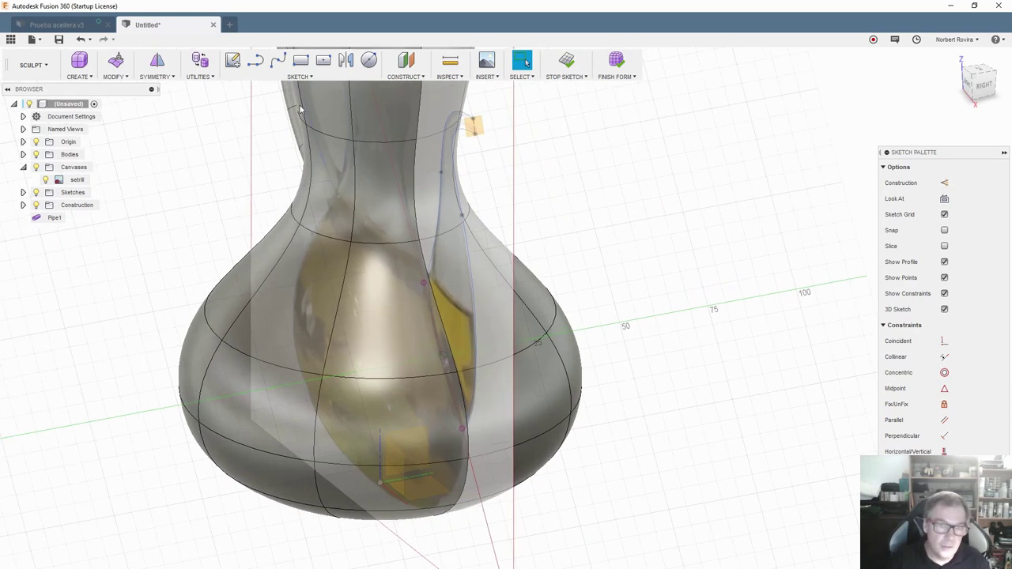
pyautogui.click(300, 76)
pyautogui.moveTo(253, 126)
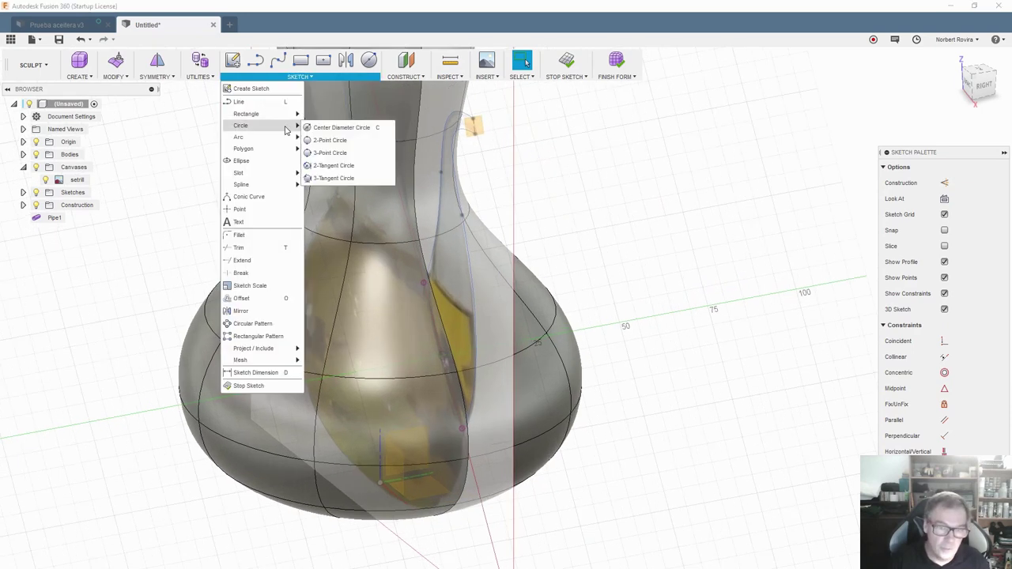
# Draw a 2-Point Circle of about 38.945 mm through the projected points and finish the sketch
pyautogui.click(342, 140)
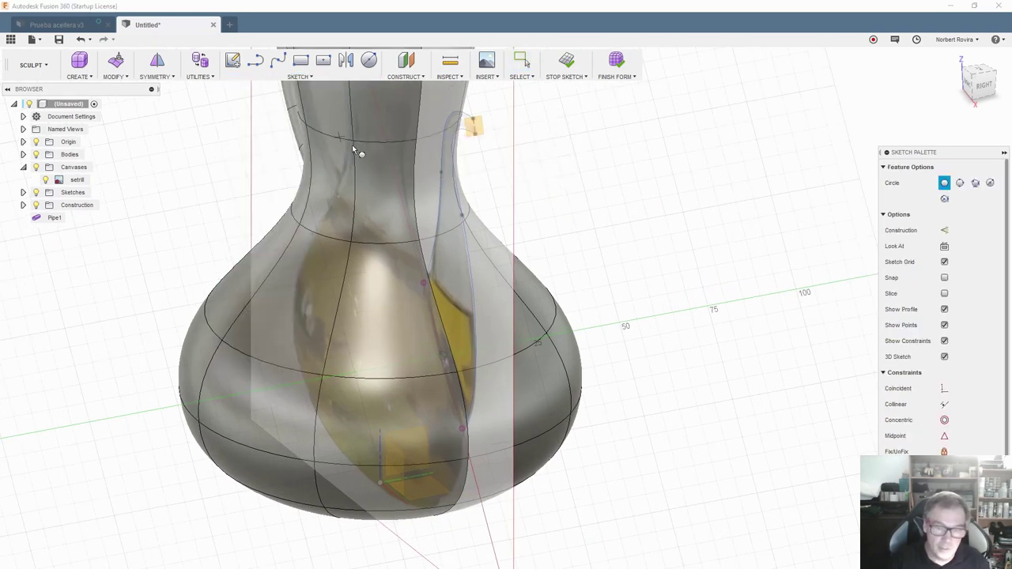
pyautogui.click(422, 283)
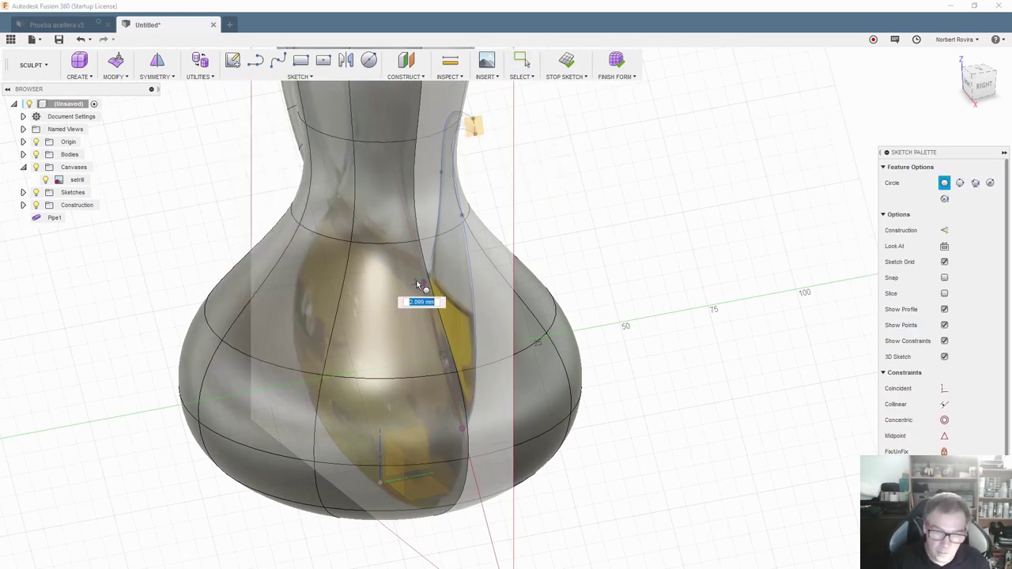
pyautogui.click(465, 431)
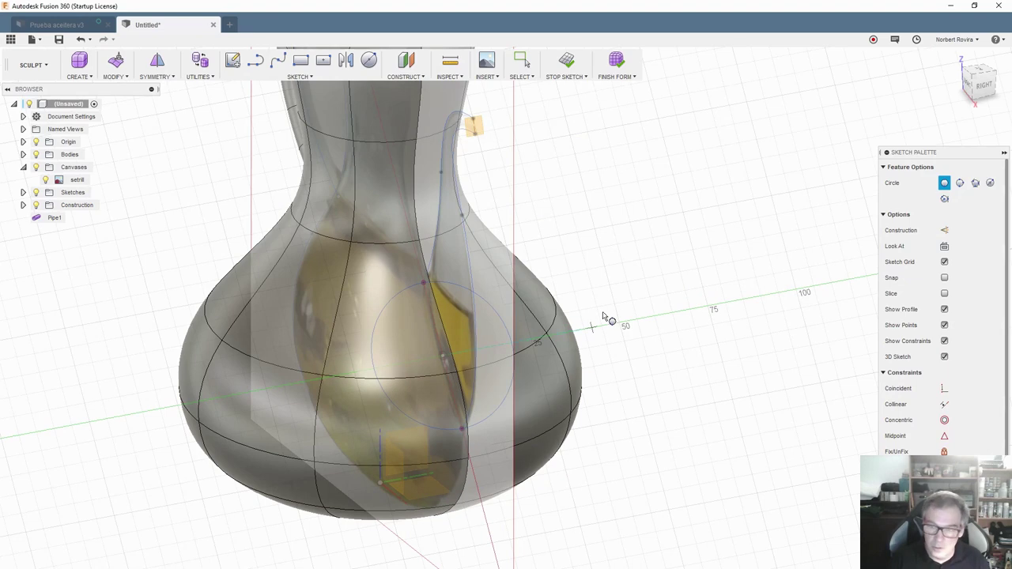
pyautogui.press('Escape')
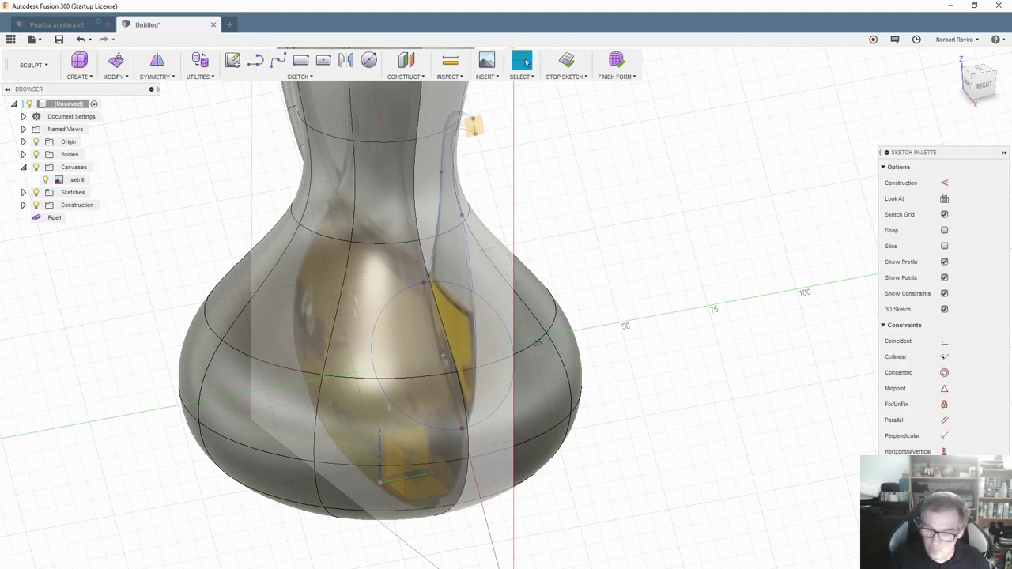
pyautogui.click(567, 60)
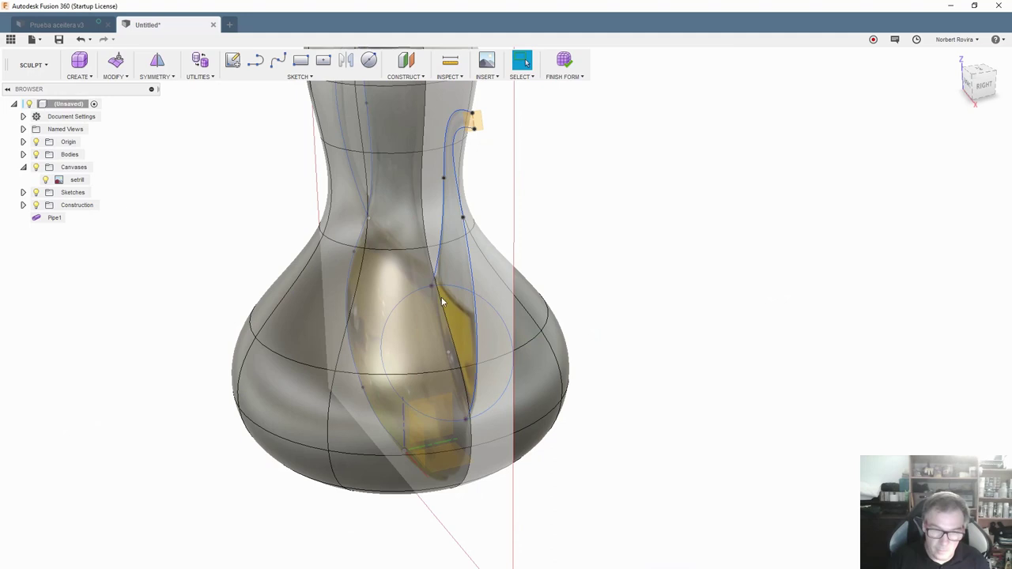
# Hide and reshow Body1 to check the circle against the jug
pyautogui.click(23, 154)
pyautogui.click(46, 167)
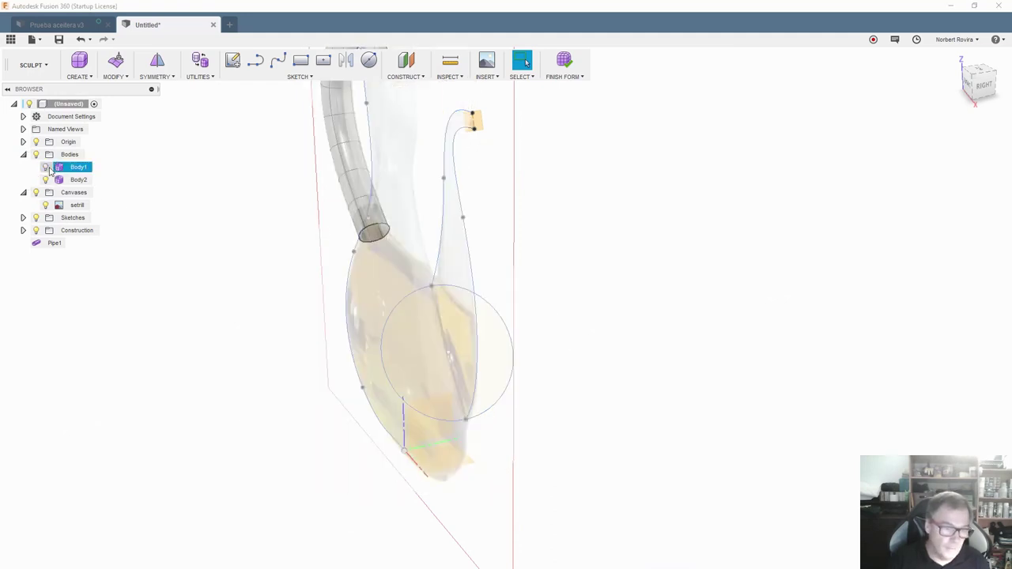
pyautogui.click(46, 167)
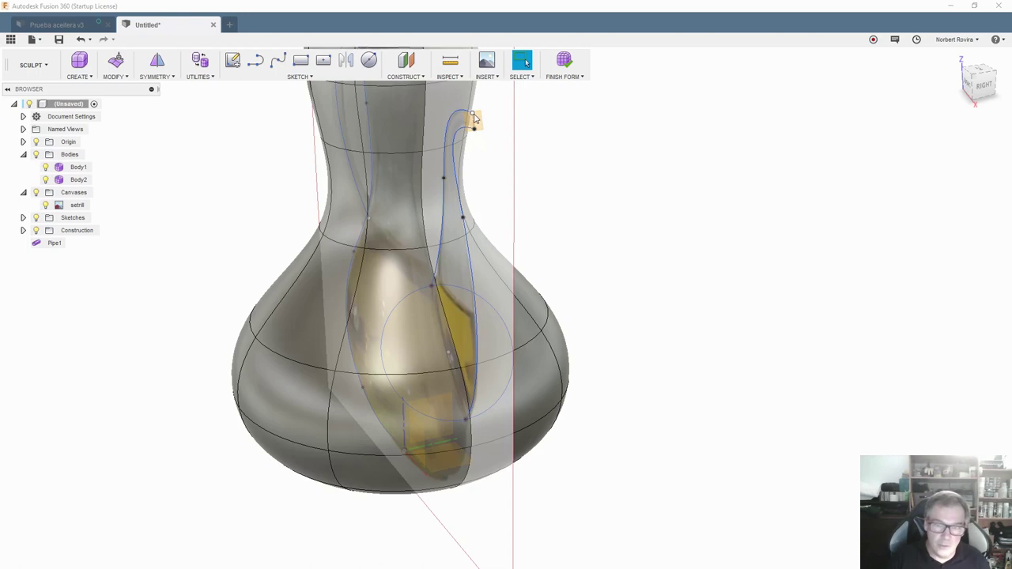
# Start a sketch on the spout-tip plane and project two points from the jug's neck
pyautogui.click(233, 61)
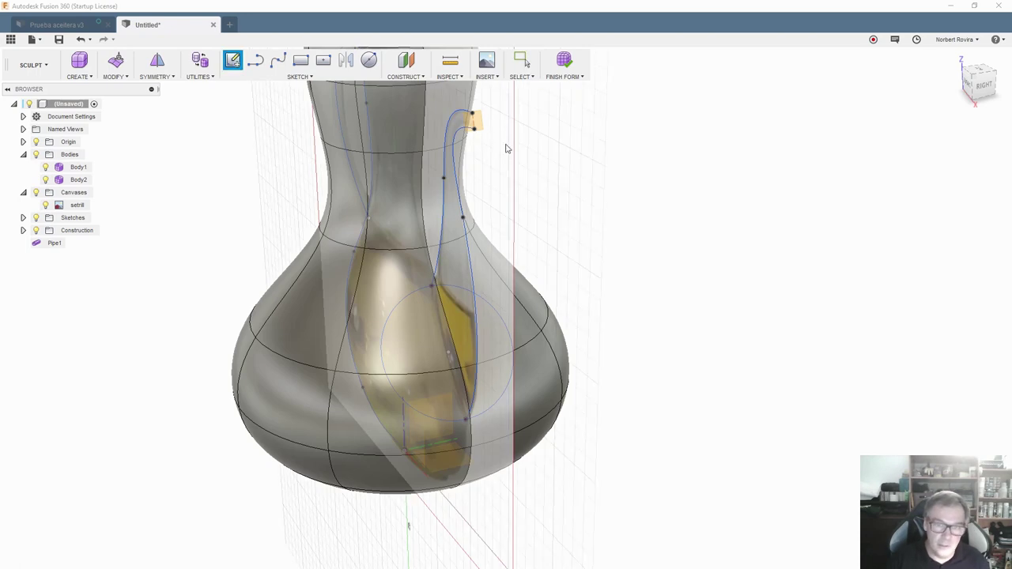
pyautogui.click(480, 118)
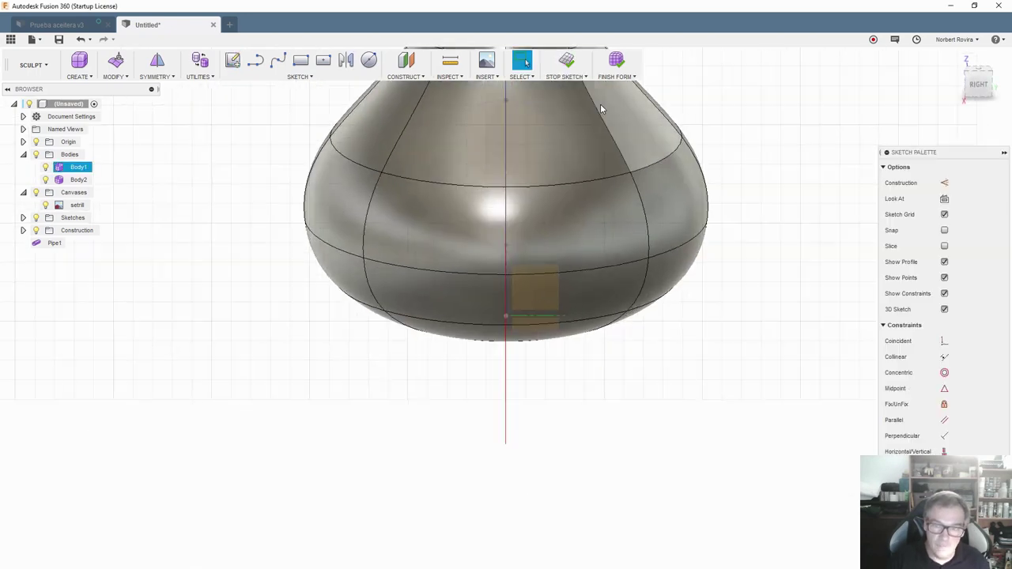
pyautogui.scroll(2, 439, 303)
pyautogui.scroll(2, 439, 304)
pyautogui.scroll(2, 432, 248)
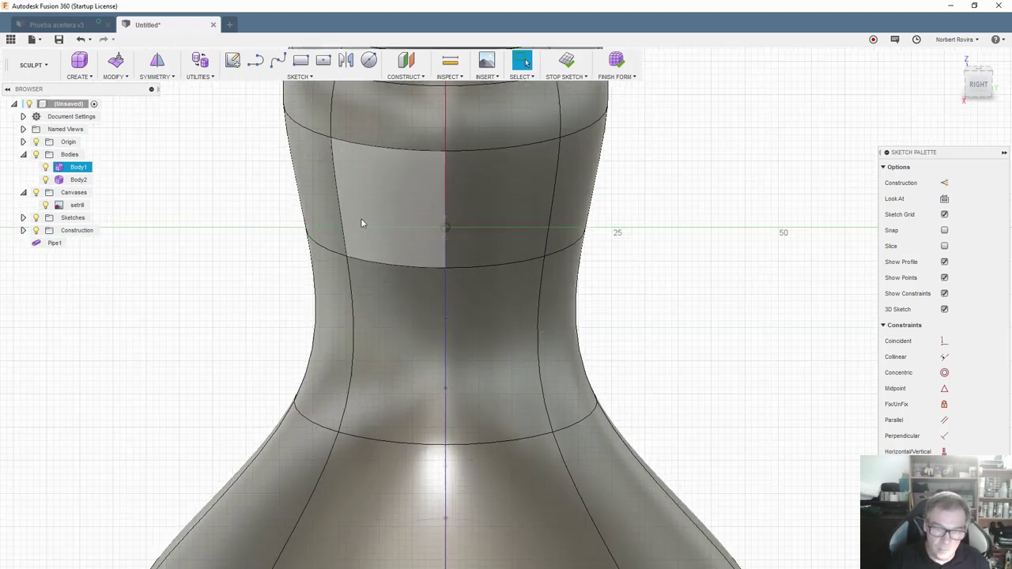
pyautogui.press('p')
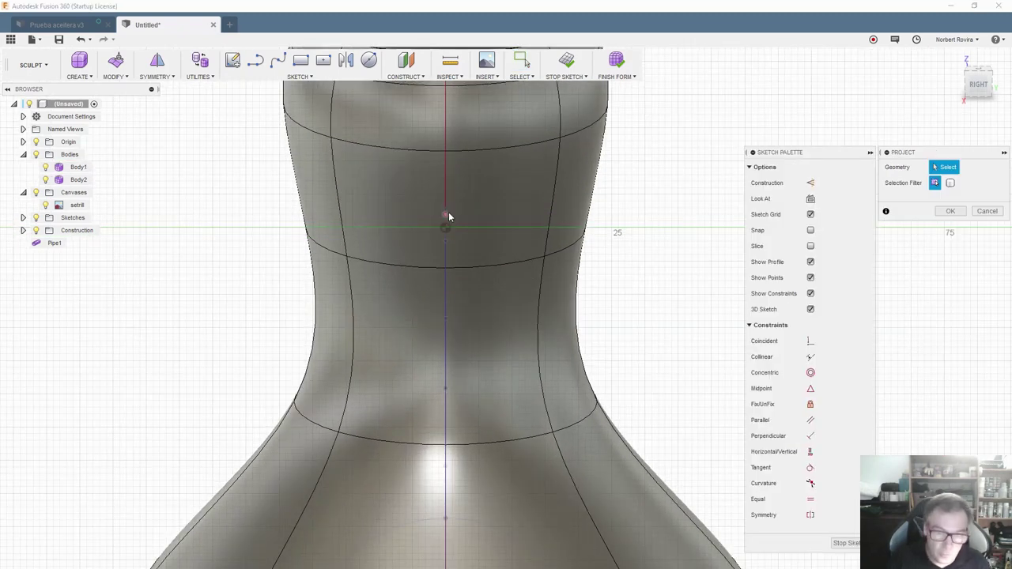
pyautogui.click(447, 216)
pyautogui.click(446, 241)
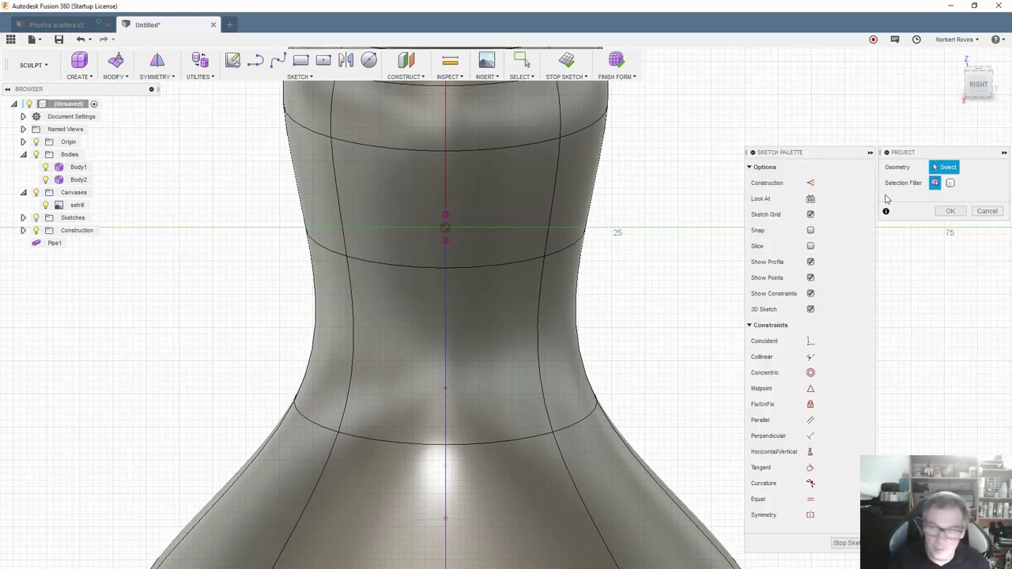
pyautogui.click(950, 211)
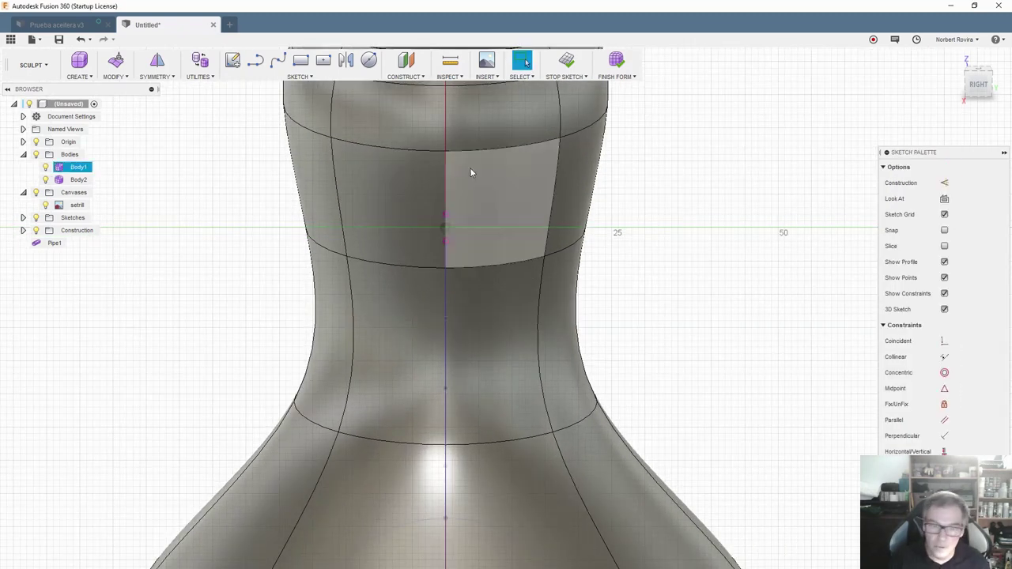
# Draw a roughly 4 mm 2-Point Circle through the neck points and finish the sketch
pyautogui.click(299, 77)
pyautogui.moveTo(241, 126)
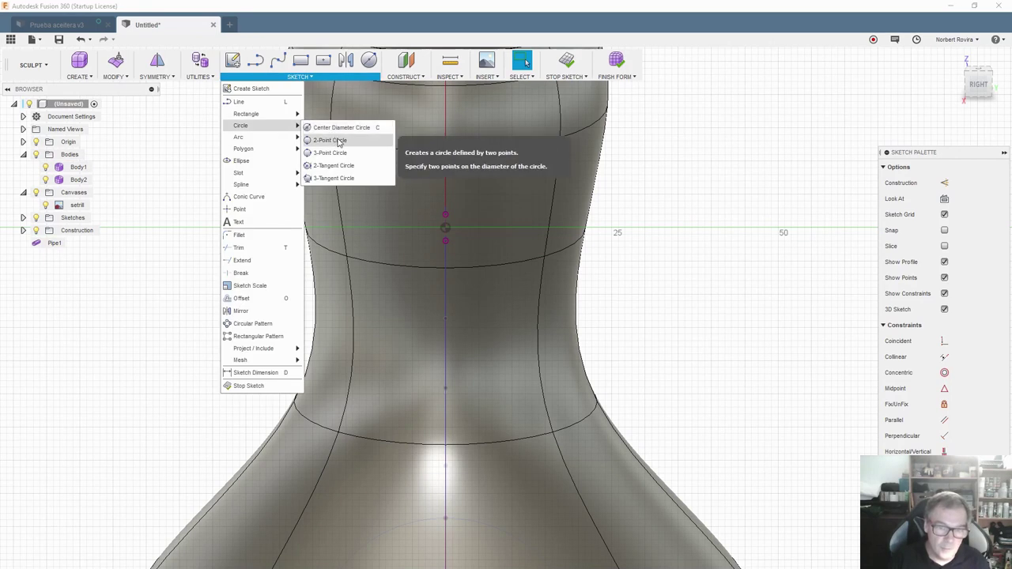
pyautogui.click(329, 140)
pyautogui.click(446, 217)
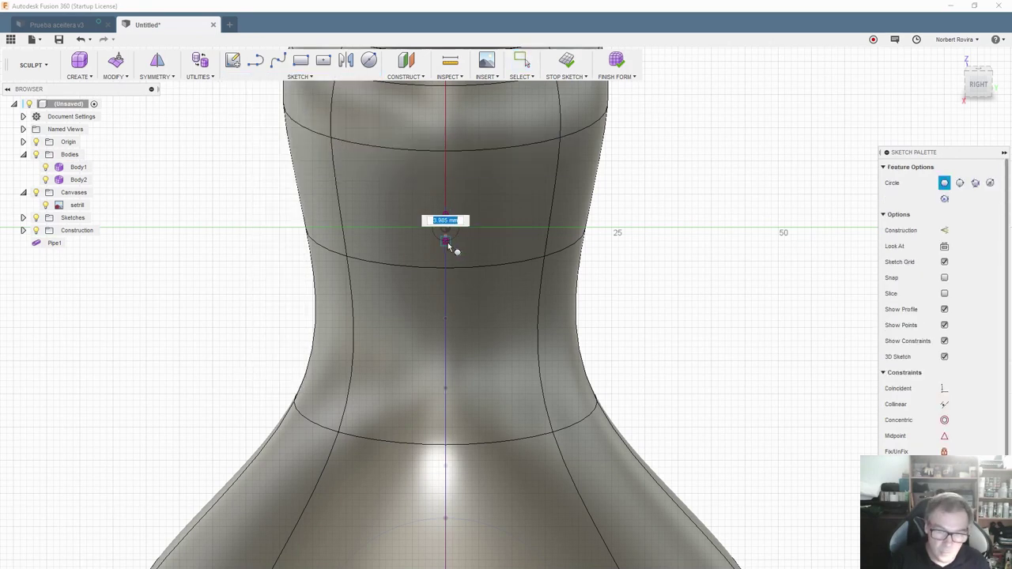
pyautogui.click(448, 242)
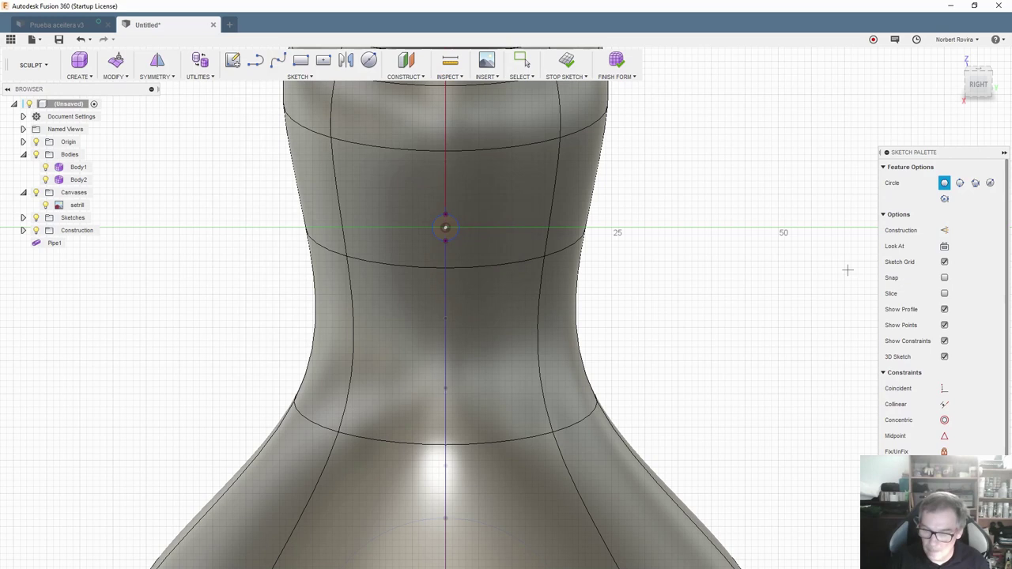
pyautogui.click(566, 60)
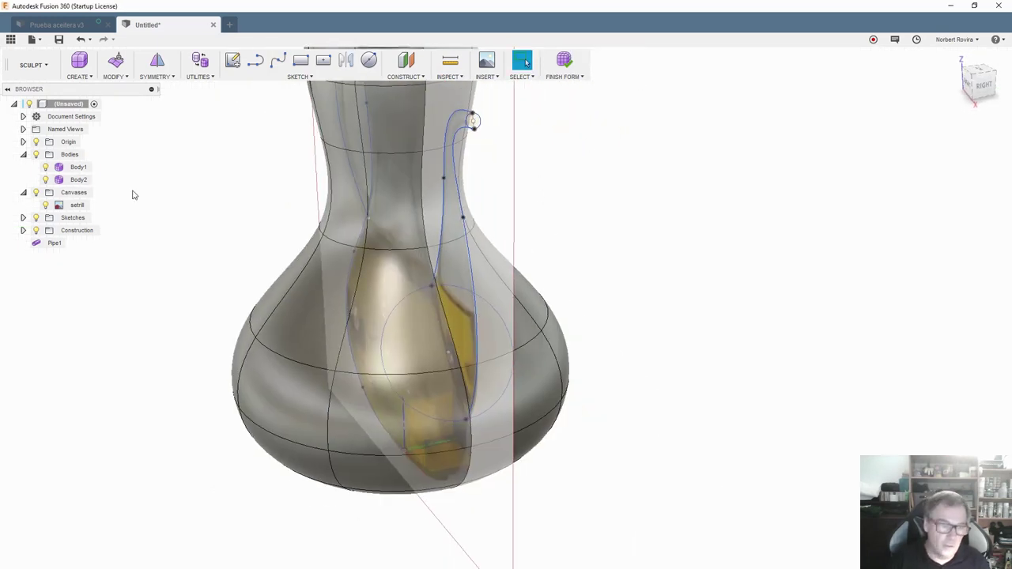
# Hide Body1 and Body2, then start a loft from the small tip circle to the large circle
pyautogui.click(46, 180)
pyautogui.click(45, 167)
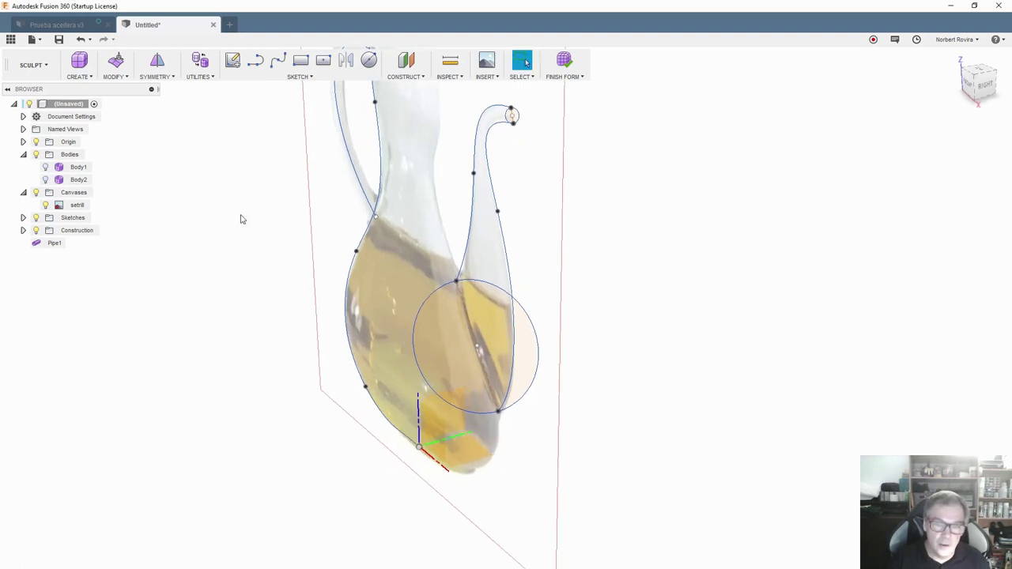
pyautogui.click(92, 77)
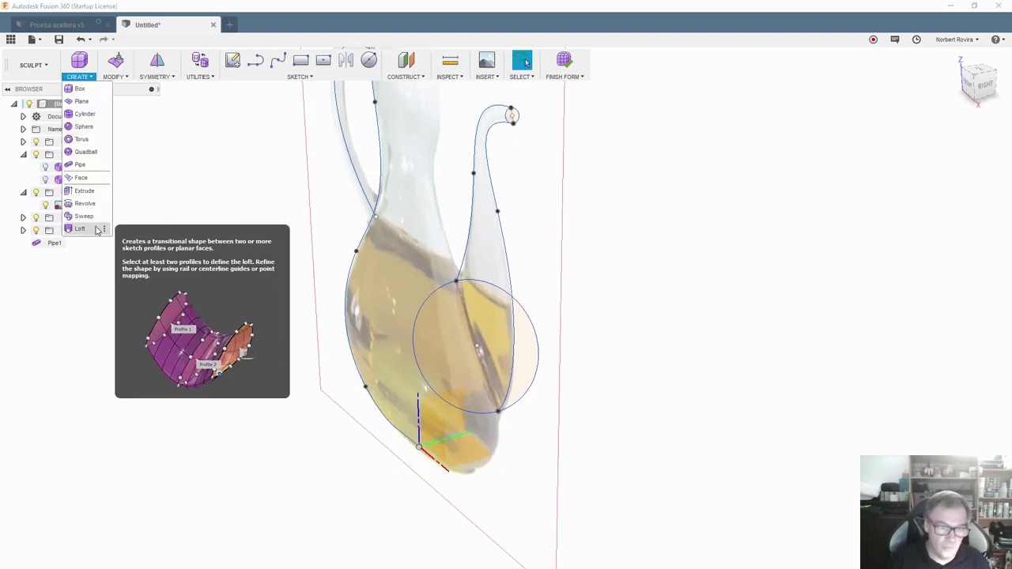
pyautogui.click(96, 230)
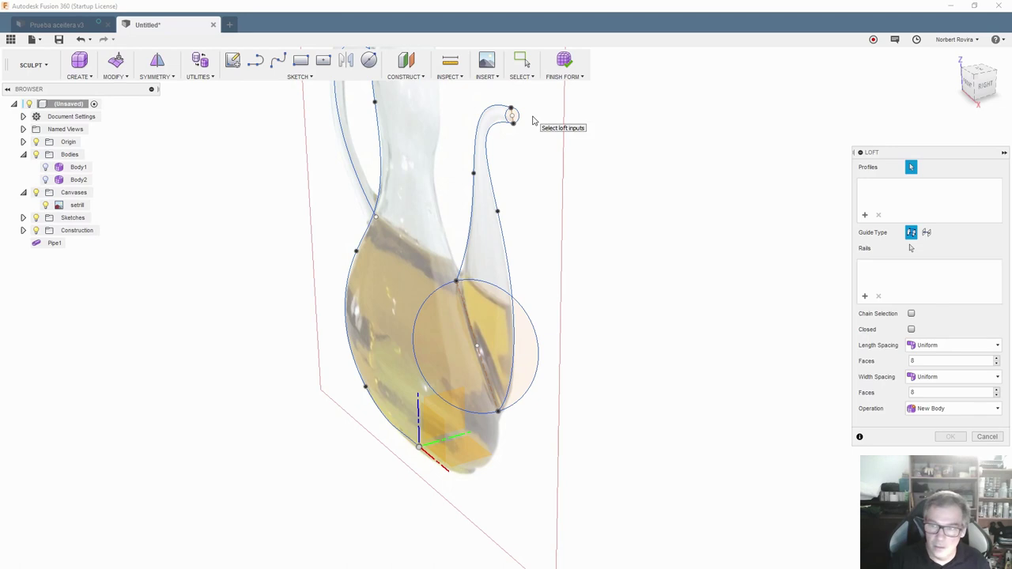
pyautogui.scroll(2, 513, 116)
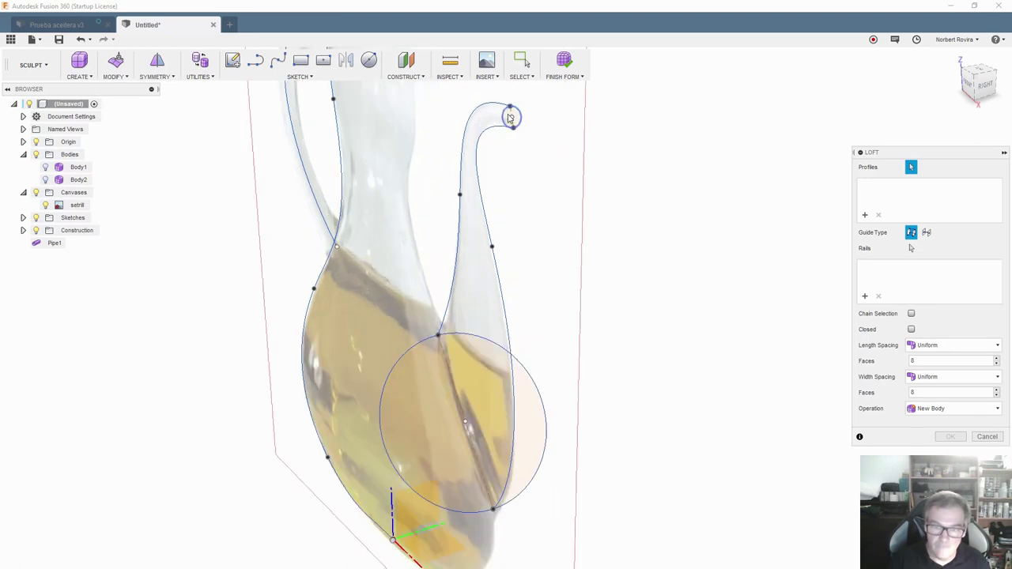
pyautogui.click(512, 116)
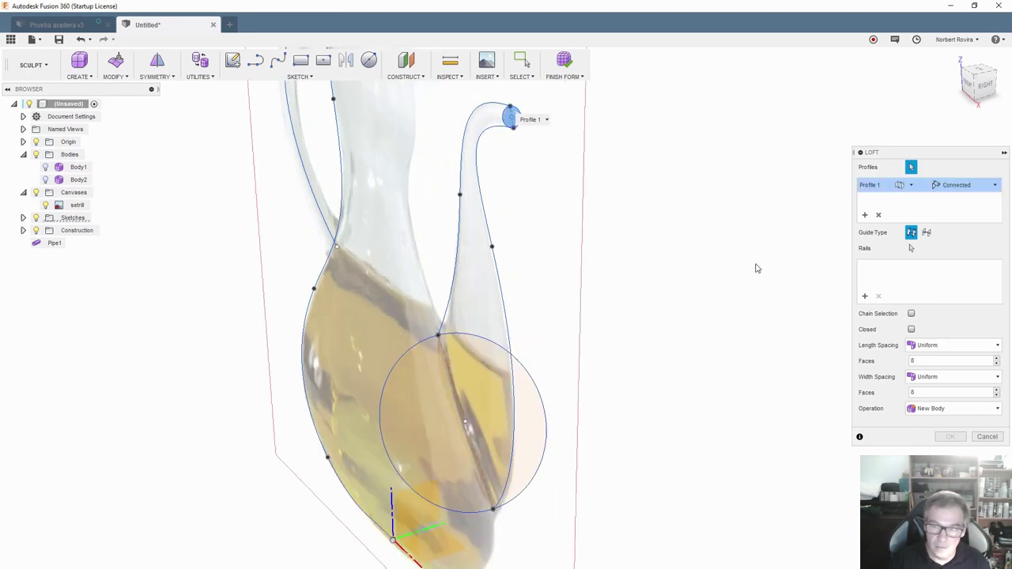
pyautogui.click(439, 416)
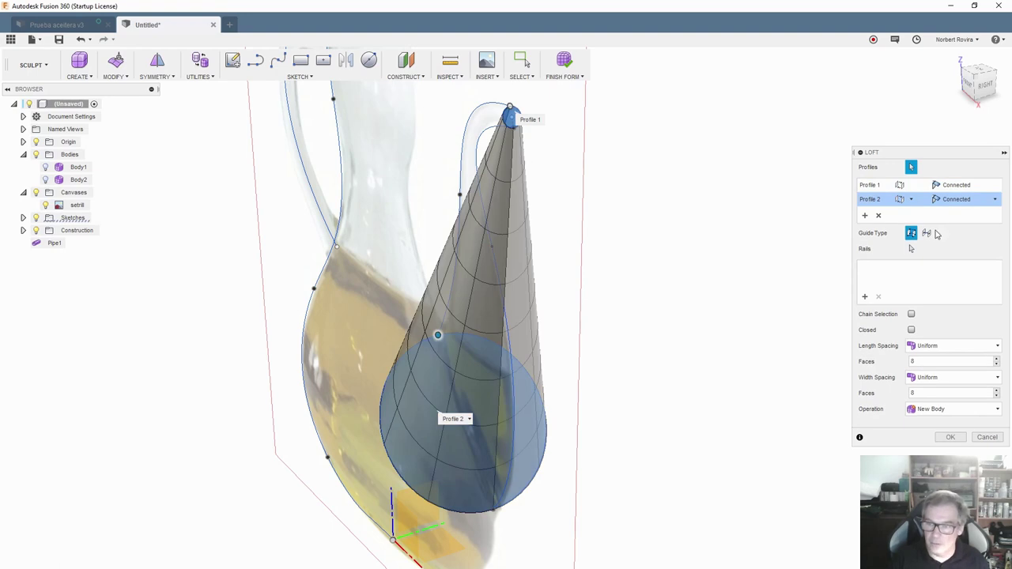
# Set both spout curves as loft rails and confirm, creating spout body Body3
pyautogui.click(865, 297)
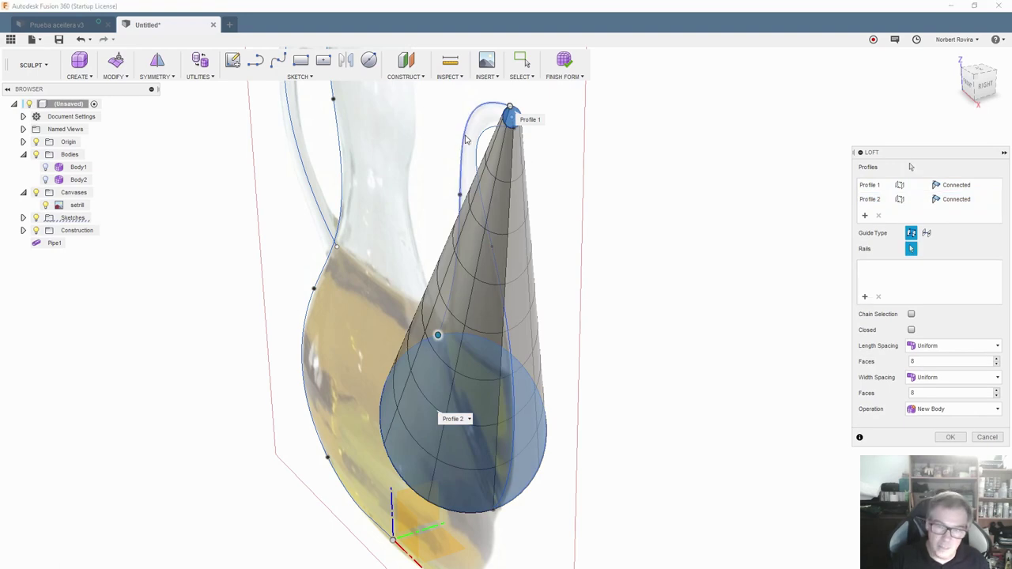
pyautogui.click(466, 138)
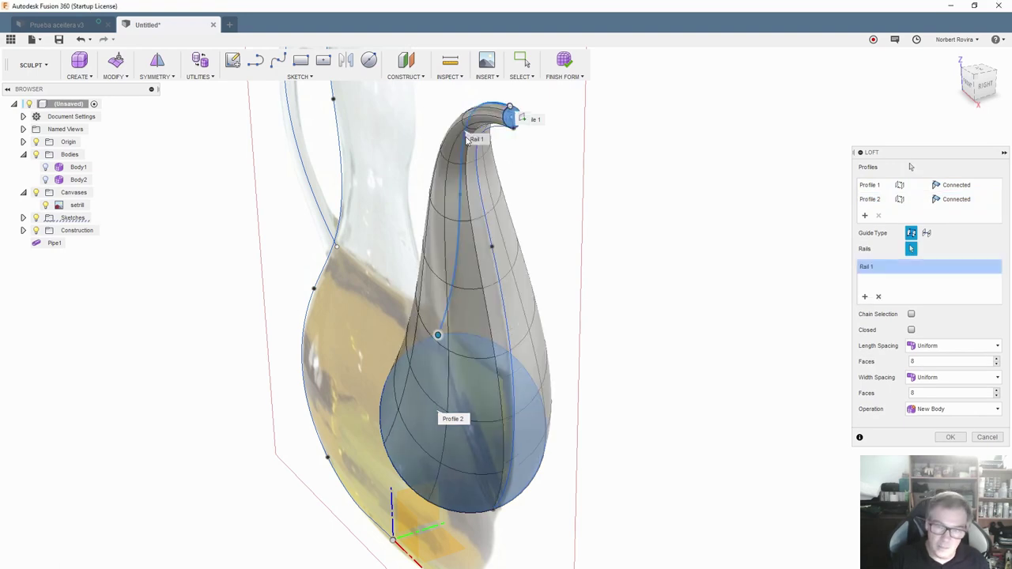
pyautogui.click(485, 219)
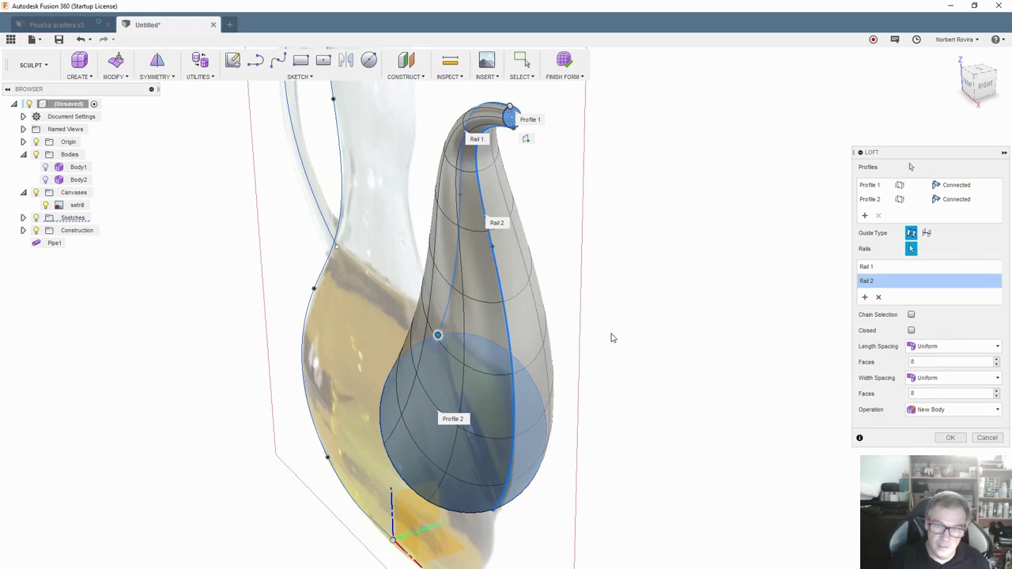
pyautogui.moveTo(610, 337)
pyautogui.keyDown('shift'); pyautogui.mouseDown(button='middle')
pyautogui.moveTo(586, 336)
pyautogui.moveTo(653, 337)
pyautogui.moveTo(607, 357)
pyautogui.mouseUp(button='middle'); pyautogui.keyUp('shift')
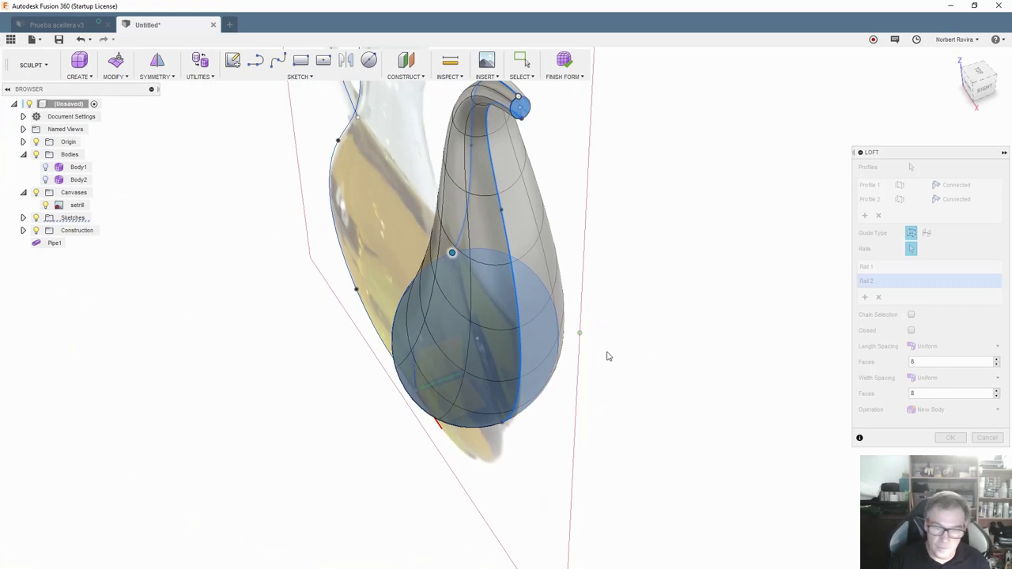
pyautogui.keyDown('shift'); pyautogui.moveTo(795, 344); pyautogui.dragTo(689, 368, button='middle'); pyautogui.keyUp('shift')
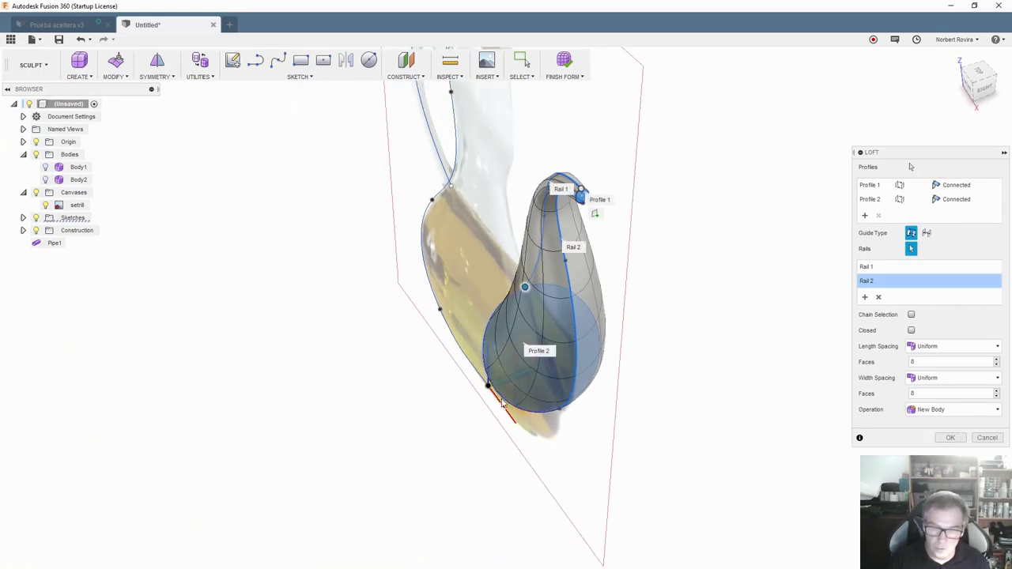
pyautogui.keyDown('shift'); pyautogui.moveTo(601, 356); pyautogui.dragTo(537, 381, button='middle'); pyautogui.keyUp('shift')
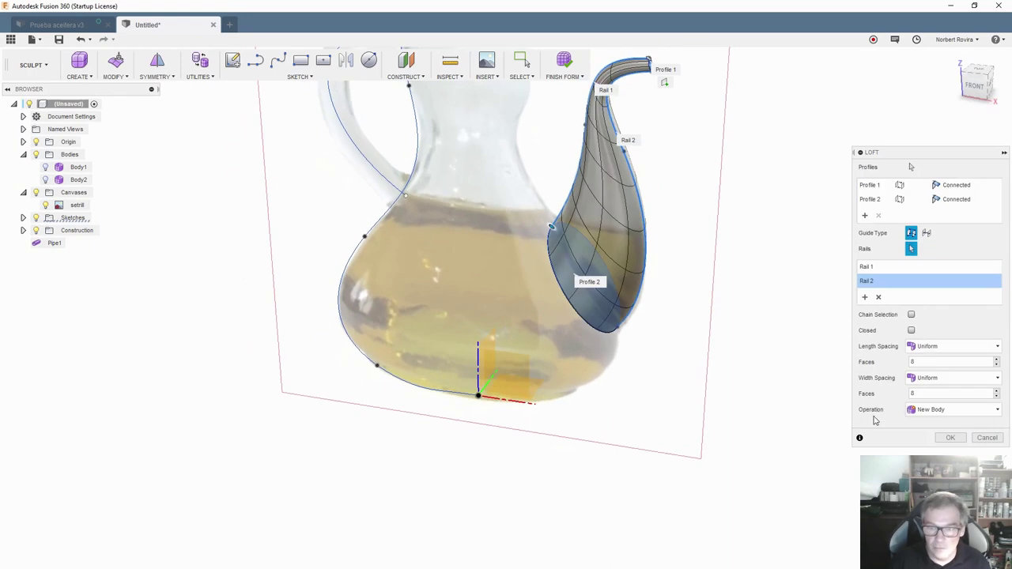
pyautogui.click(949, 438)
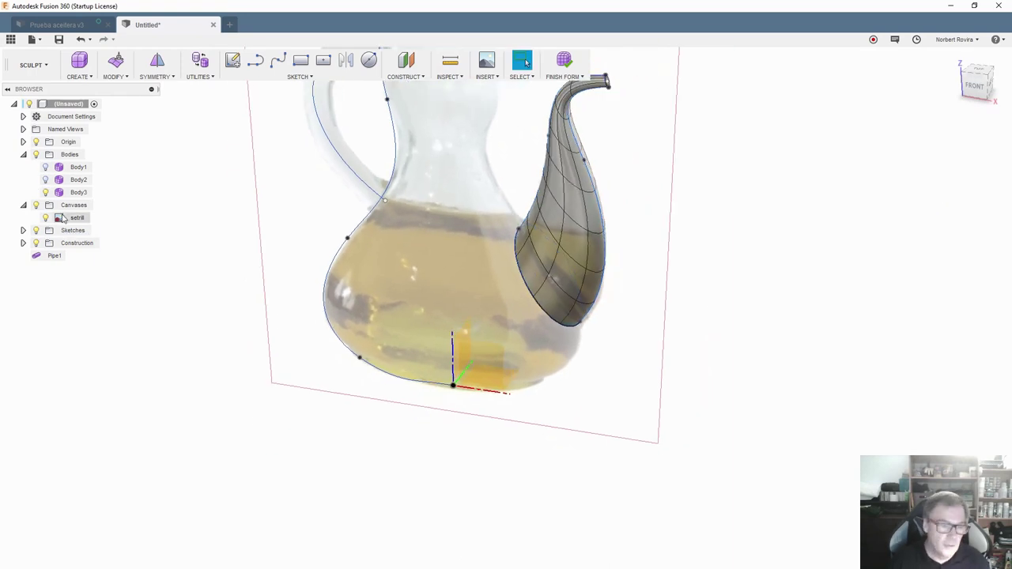
# Unhide the handle and main jug bodies and frame the whole cruet with cork and spout
pyautogui.click(46, 179)
pyautogui.click(45, 167)
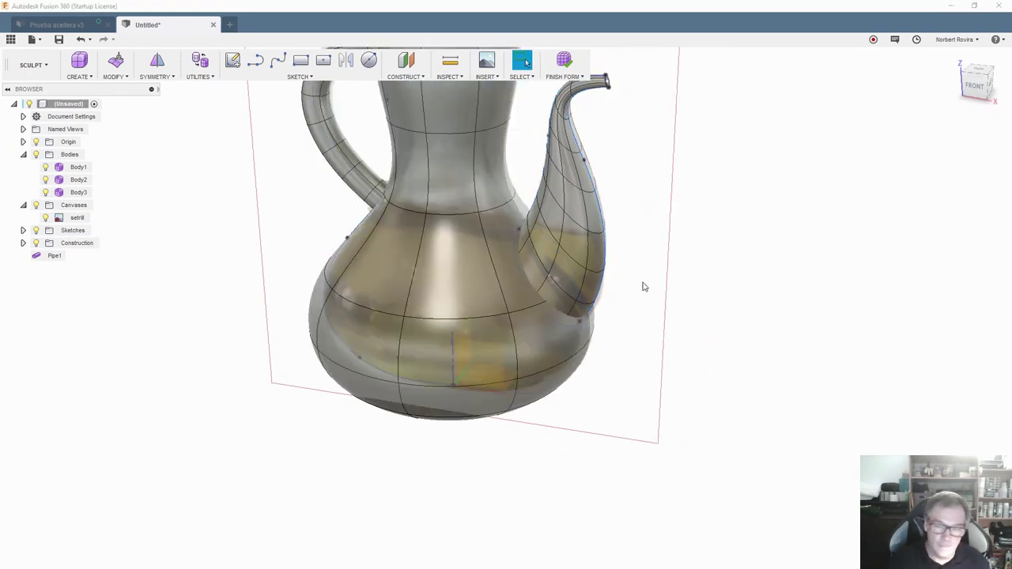
pyautogui.moveTo(644, 284)
pyautogui.keyDown('shift'); pyautogui.mouseDown(button='middle')
pyautogui.moveTo(633, 282)
pyautogui.moveTo(638, 253)
pyautogui.moveTo(623, 238)
pyautogui.mouseUp(button='middle'); pyautogui.keyUp('shift')
pyautogui.scroll(-3, 613, 253)
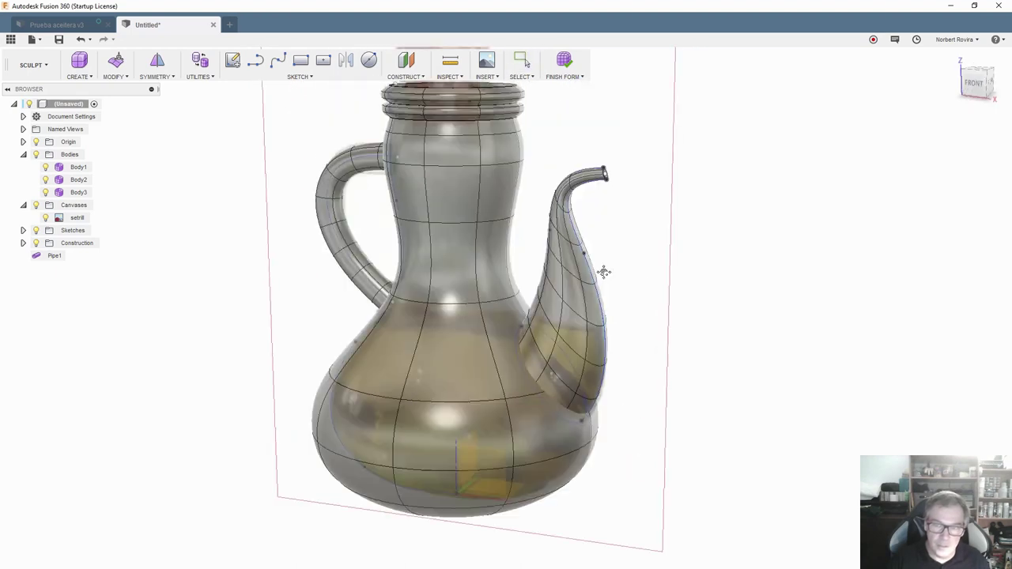
pyautogui.moveTo(604, 271)
pyautogui.keyDown('shift'); pyautogui.mouseDown(button='middle')
pyautogui.moveTo(578, 287)
pyautogui.moveTo(596, 228)
pyautogui.moveTo(599, 248)
pyautogui.mouseUp(button='middle'); pyautogui.keyUp('shift')
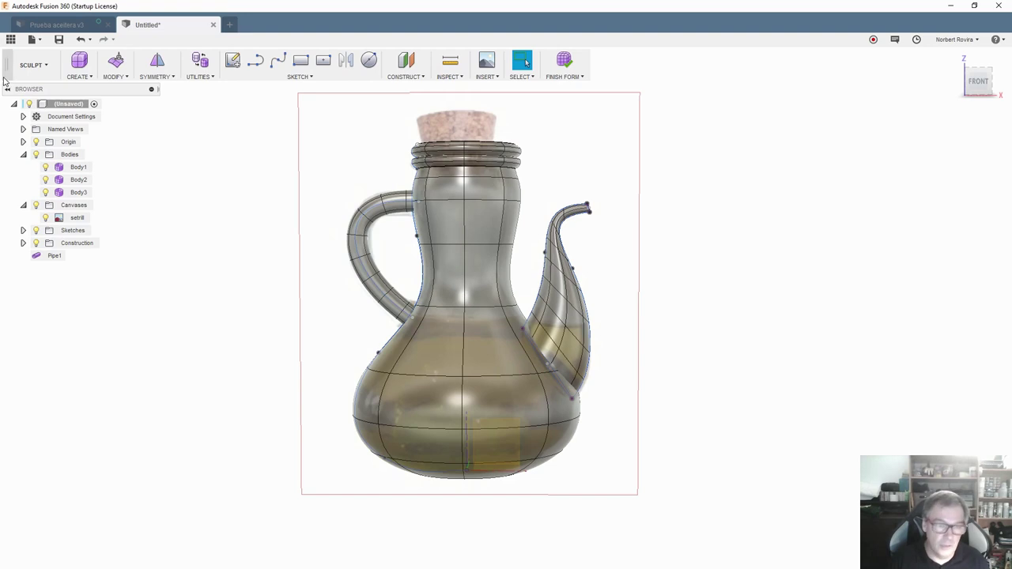
pyautogui.click(49, 76)
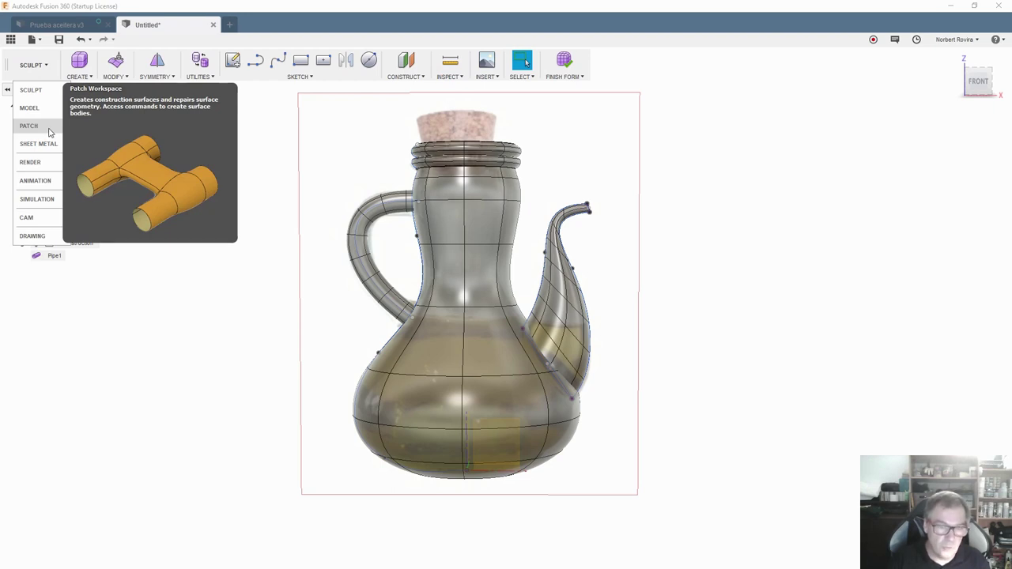
# Thicken Body1, the main jug, by 1 mm with Sharp edges and Normal direction
pyautogui.click(269, 117)
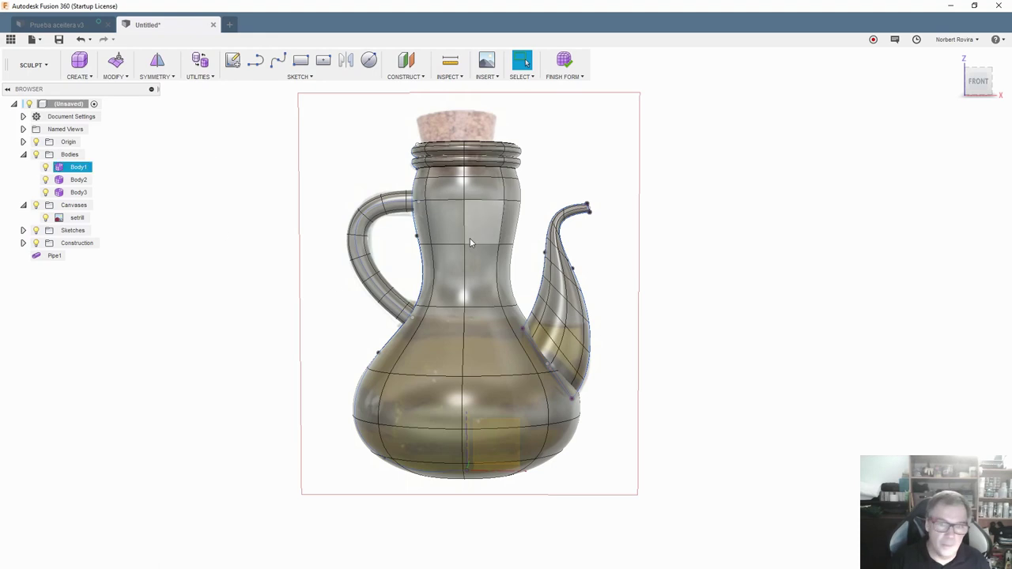
pyautogui.click(84, 76)
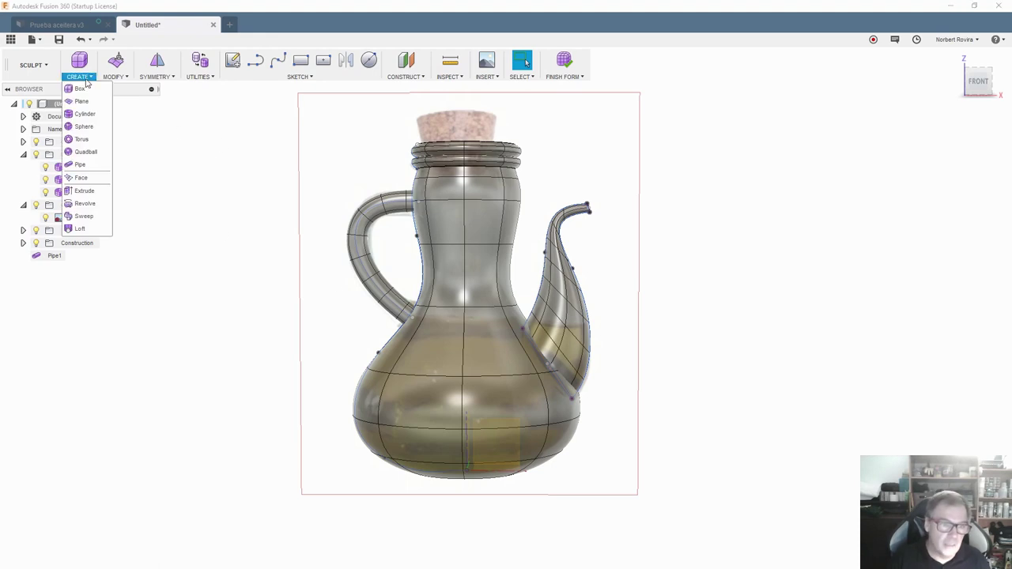
pyautogui.click(115, 77)
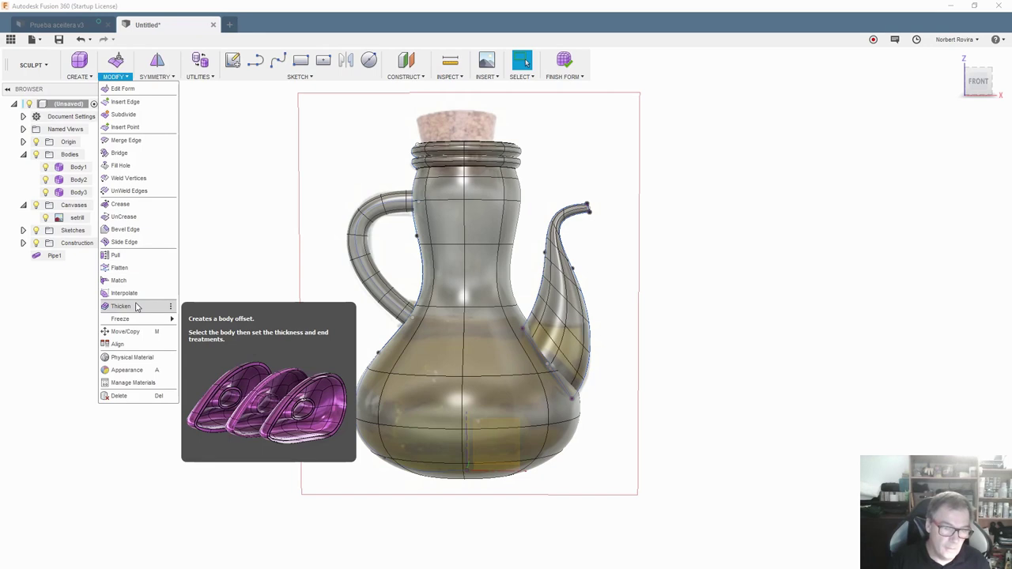
pyautogui.click(121, 306)
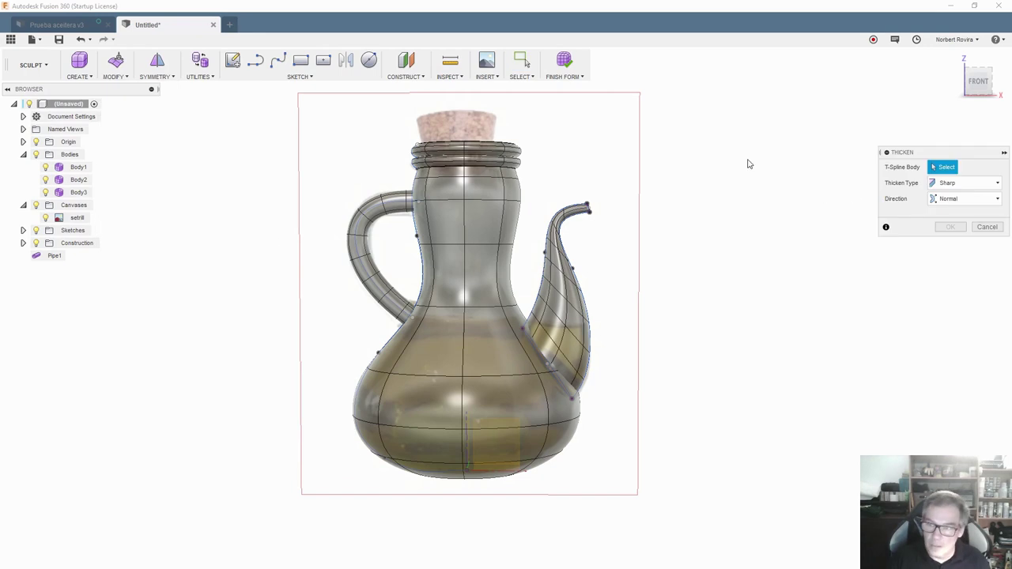
pyautogui.click(481, 293)
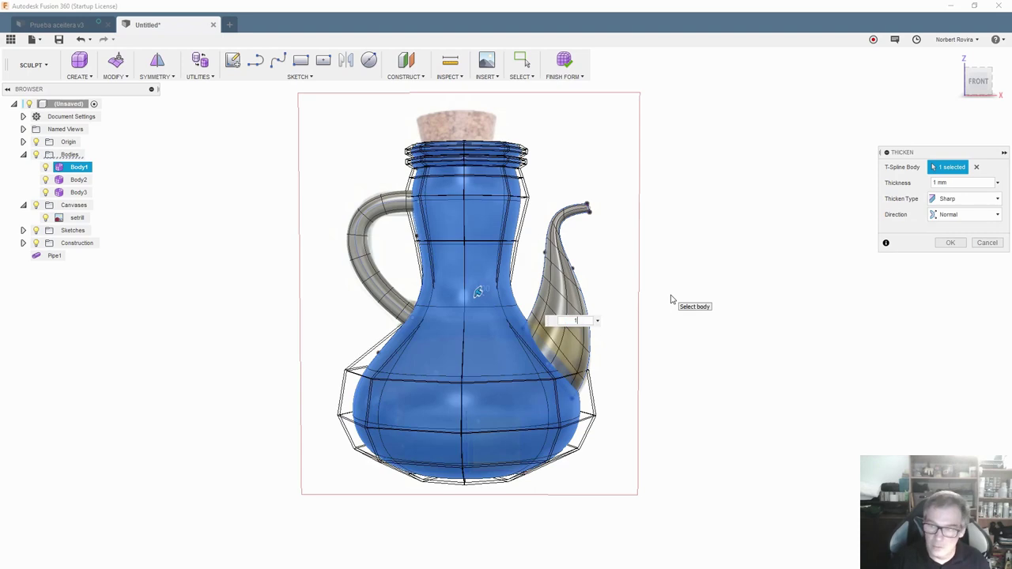
pyautogui.moveTo(693, 227)
pyautogui.keyDown('shift'); pyautogui.mouseDown(button='middle')
pyautogui.moveTo(693, 294)
pyautogui.moveTo(691, 285)
pyautogui.mouseUp(button='middle'); pyautogui.keyUp('shift')
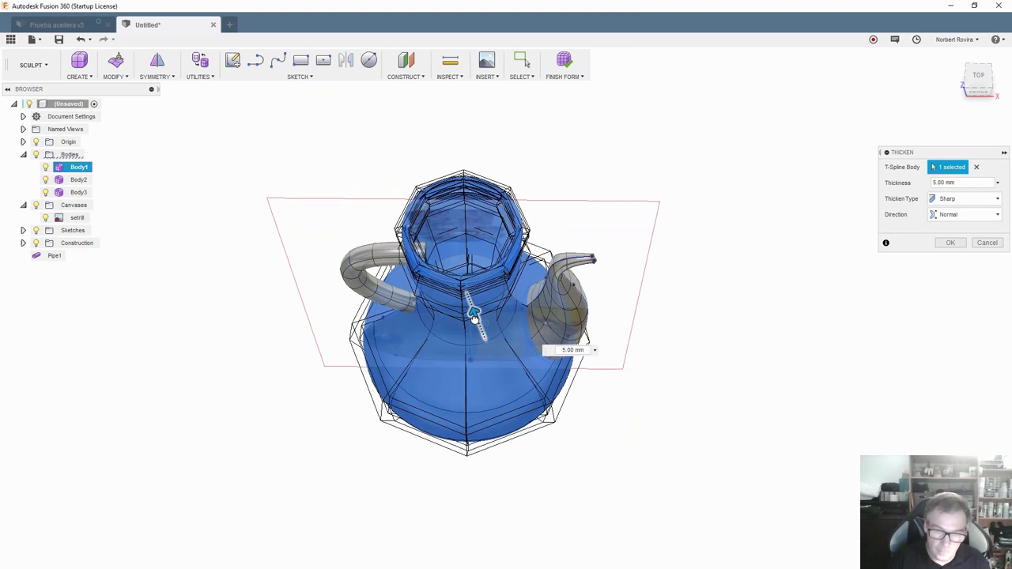
pyautogui.moveTo(475, 317)
pyautogui.mouseDown()
pyautogui.moveTo(469, 295)
pyautogui.moveTo(493, 303)
pyautogui.mouseUp()
pyautogui.write('1')
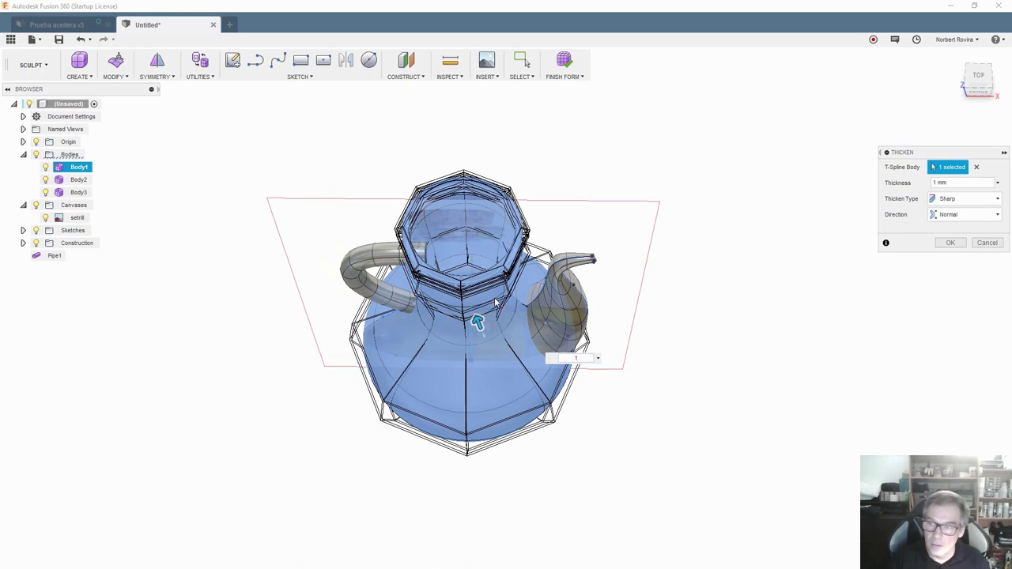
pyautogui.click(556, 285)
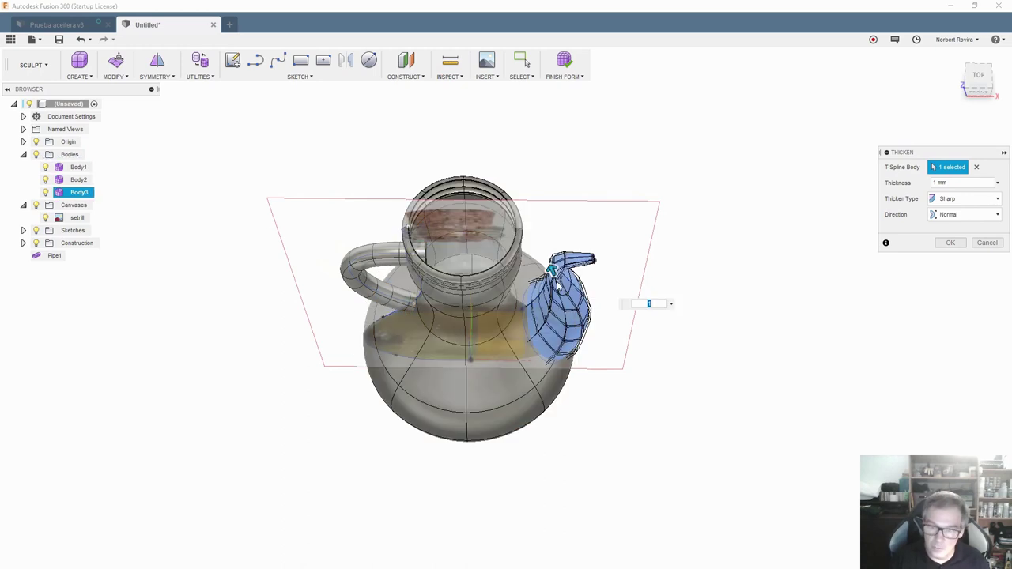
pyautogui.click(511, 338)
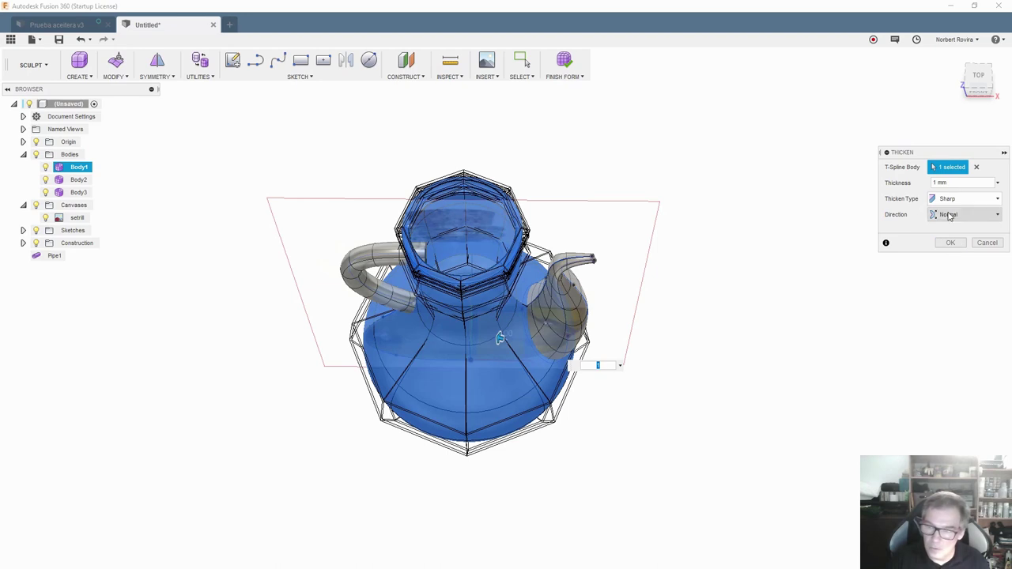
pyautogui.click(965, 201)
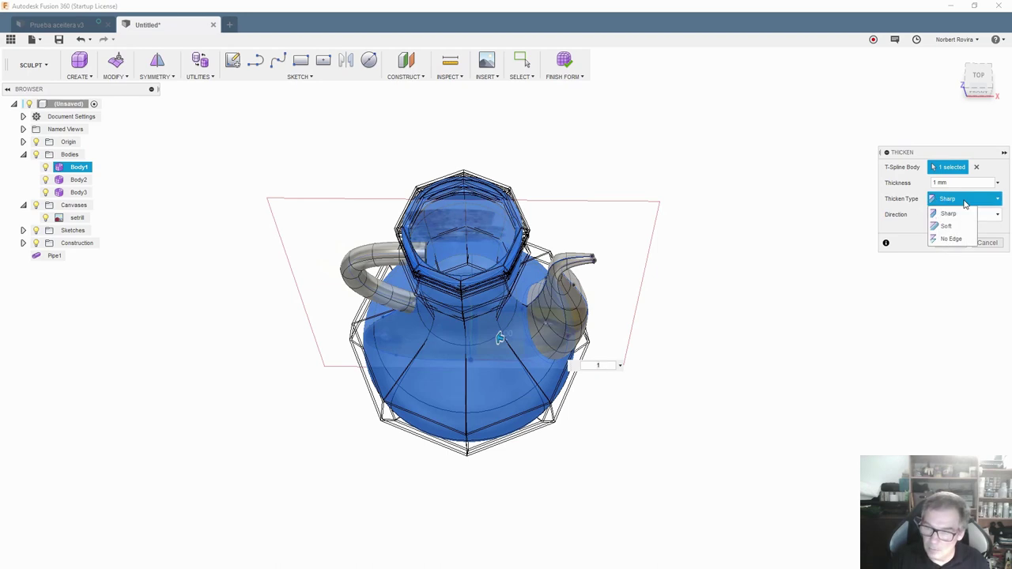
pyautogui.click(965, 202)
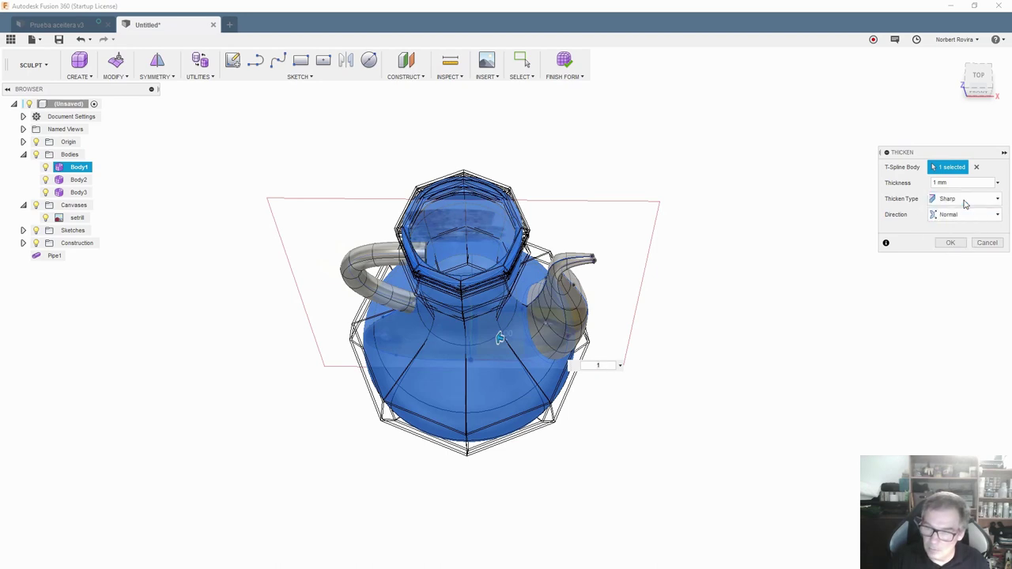
pyautogui.click(951, 243)
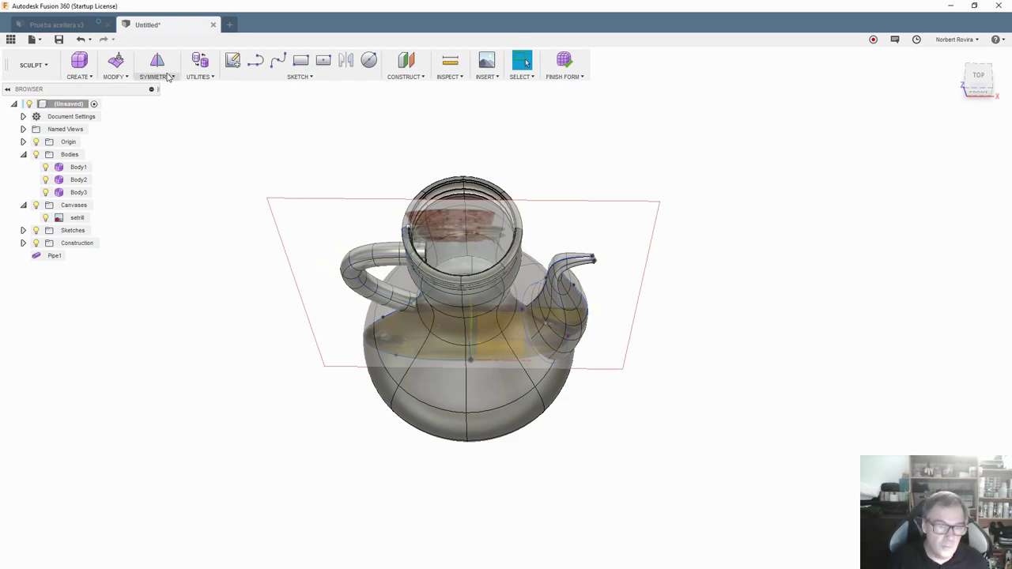
# Thicken the handle Body2 inward with a thickness of -2 mm
pyautogui.click(113, 77)
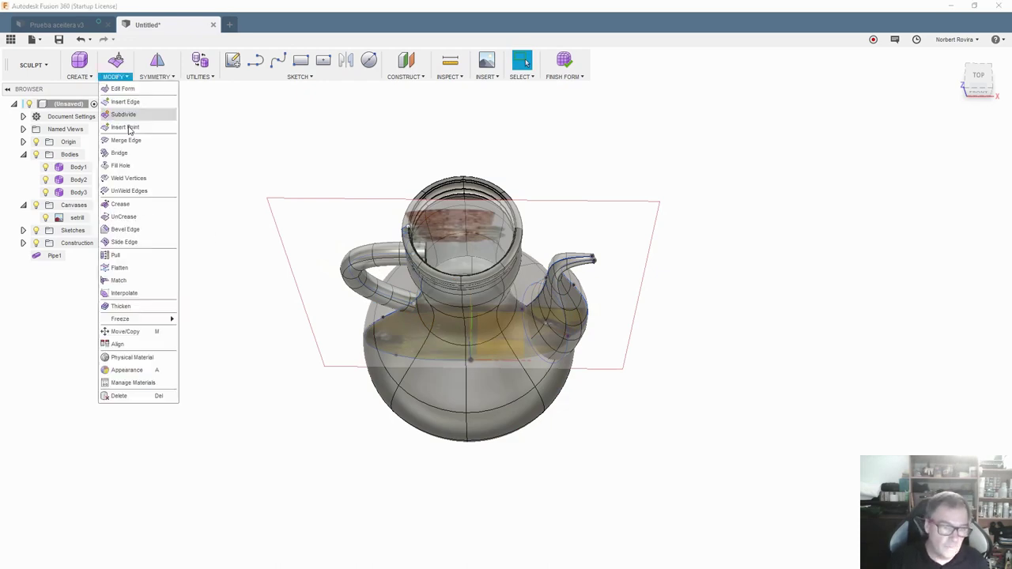
pyautogui.click(135, 307)
pyautogui.click(370, 259)
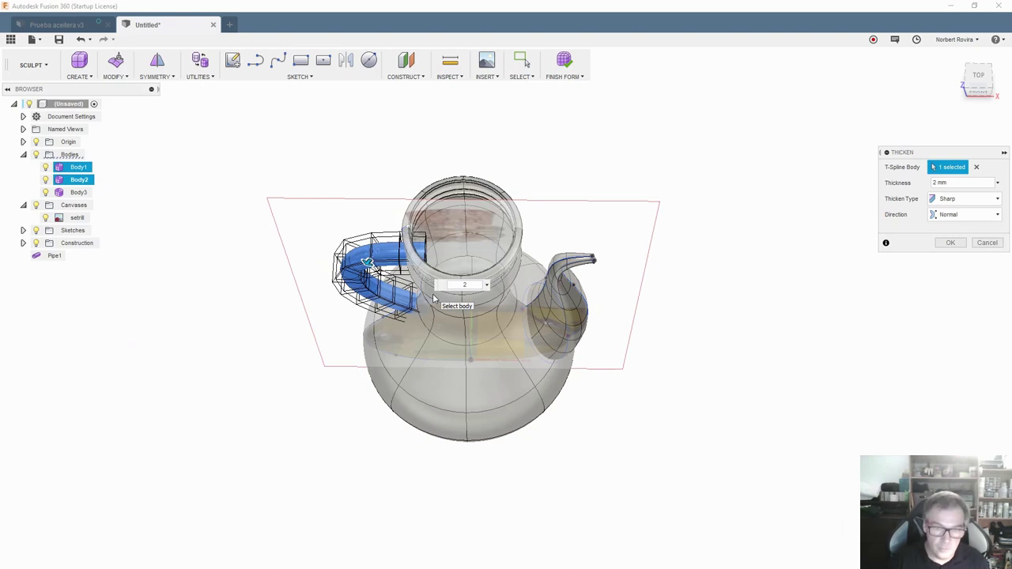
pyautogui.scroll(3, 433, 299)
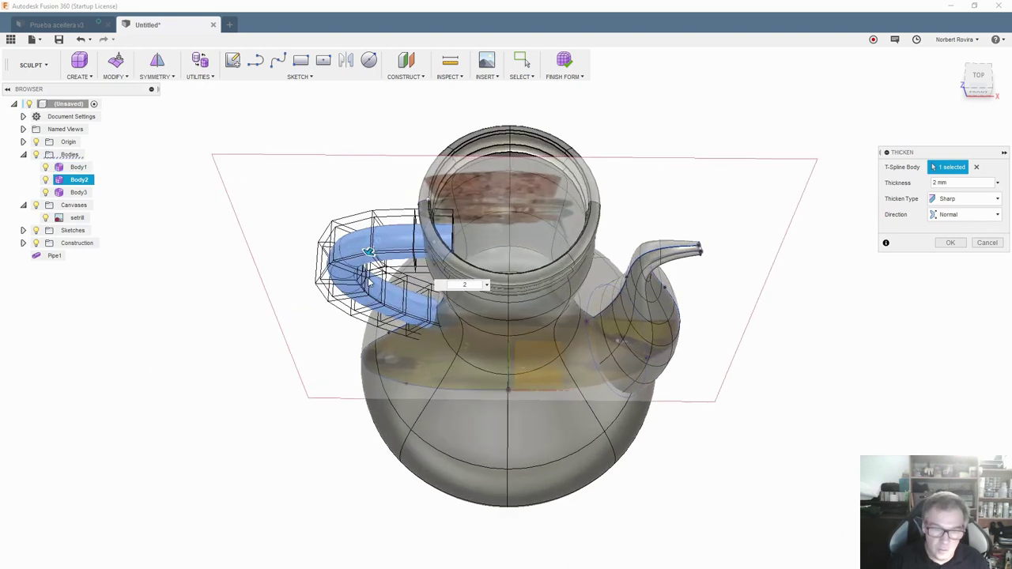
pyautogui.scroll(2, 434, 299)
pyautogui.moveTo(388, 289)
pyautogui.keyDown('shift'); pyautogui.mouseDown(button='middle')
pyautogui.moveTo(362, 324)
pyautogui.moveTo(361, 300)
pyautogui.moveTo(409, 235)
pyautogui.moveTo(388, 319)
pyautogui.moveTo(354, 266)
pyautogui.mouseUp(button='middle'); pyautogui.keyUp('shift')
pyautogui.moveTo(333, 220); pyautogui.dragTo(348, 232)
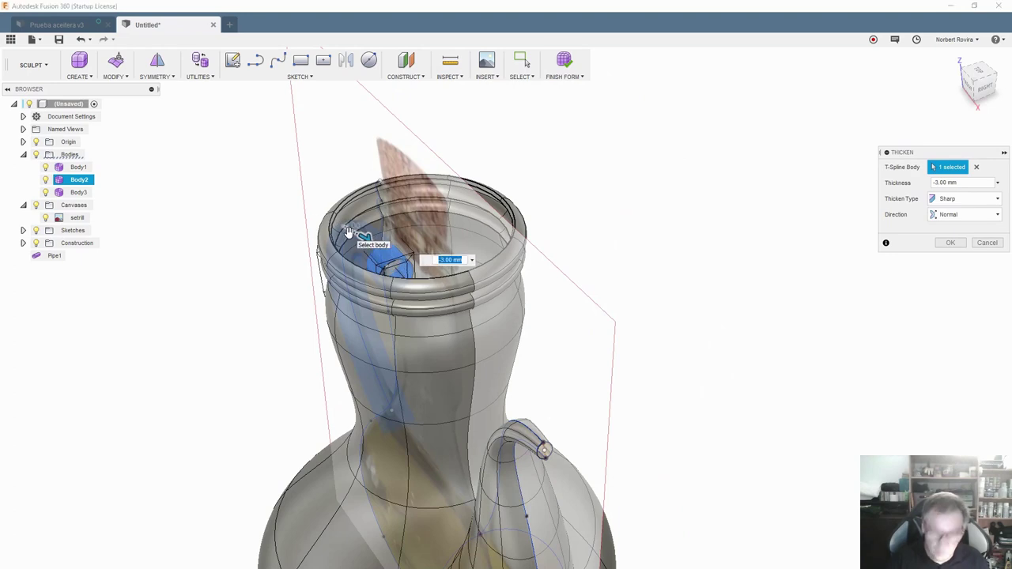
pyautogui.write('-2')
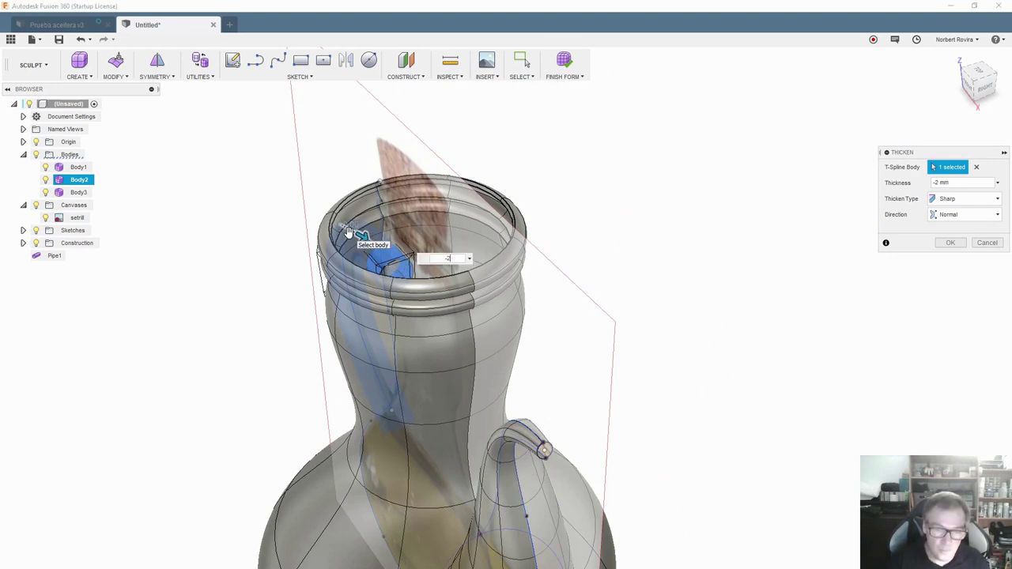
pyautogui.press('Return')
pyautogui.click(348, 233)
# Thicken the spout Body3 inward by -1 mm, checking the preview from the front
pyautogui.scroll(-3, 449, 432)
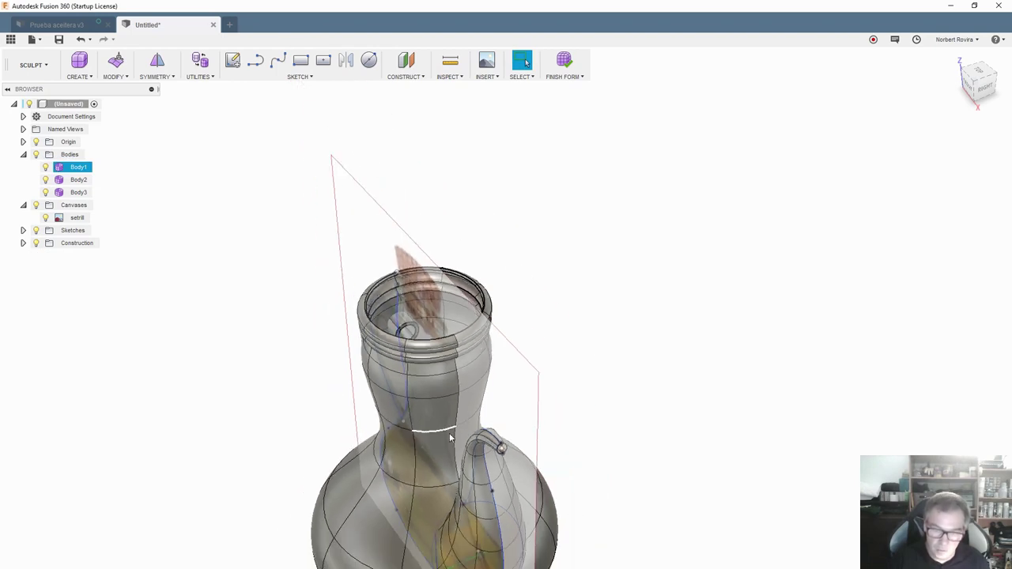
pyautogui.keyDown('shift'); pyautogui.moveTo(449, 433); pyautogui.dragTo(431, 435, button='middle'); pyautogui.keyUp('shift')
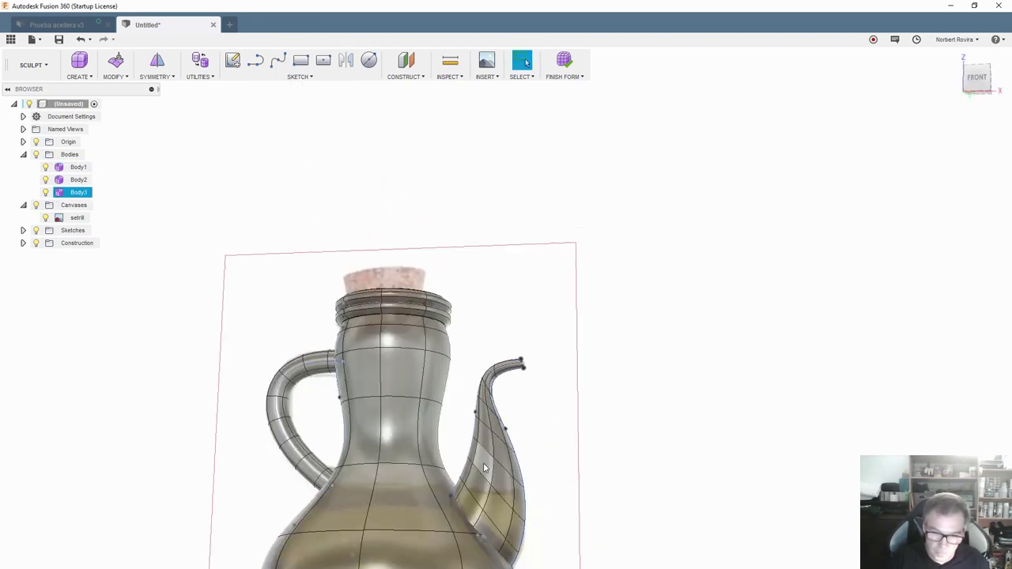
pyautogui.keyDown('shift'); pyautogui.moveTo(495, 318); pyautogui.dragTo(418, 367, button='middle'); pyautogui.keyUp('shift')
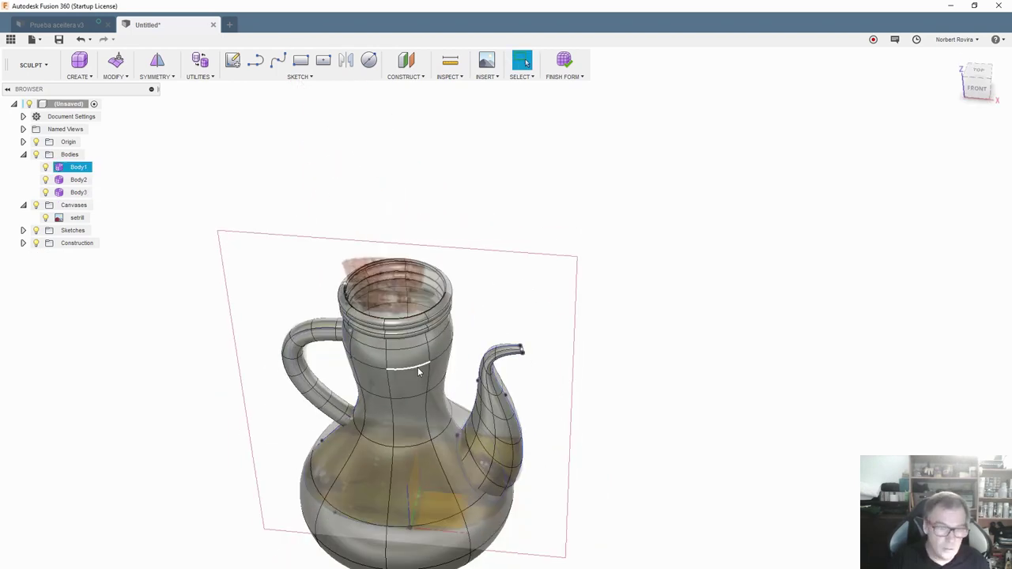
pyautogui.click(129, 78)
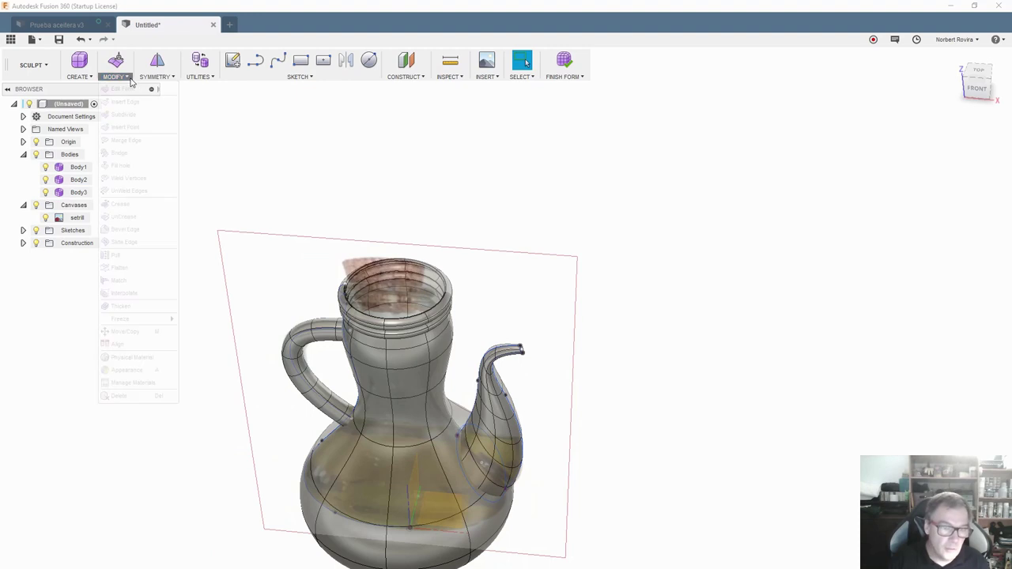
pyautogui.click(119, 306)
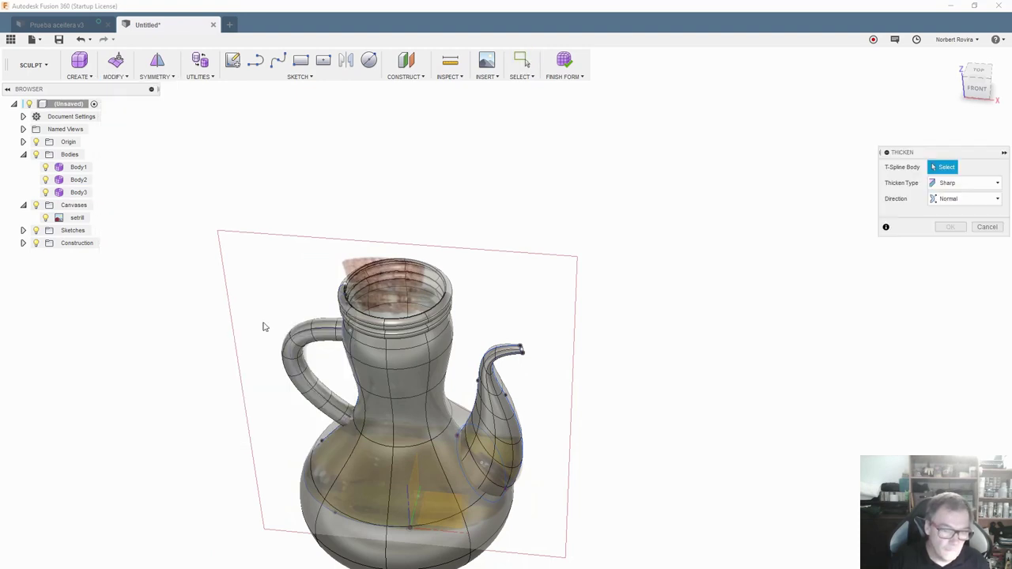
pyautogui.click(487, 413)
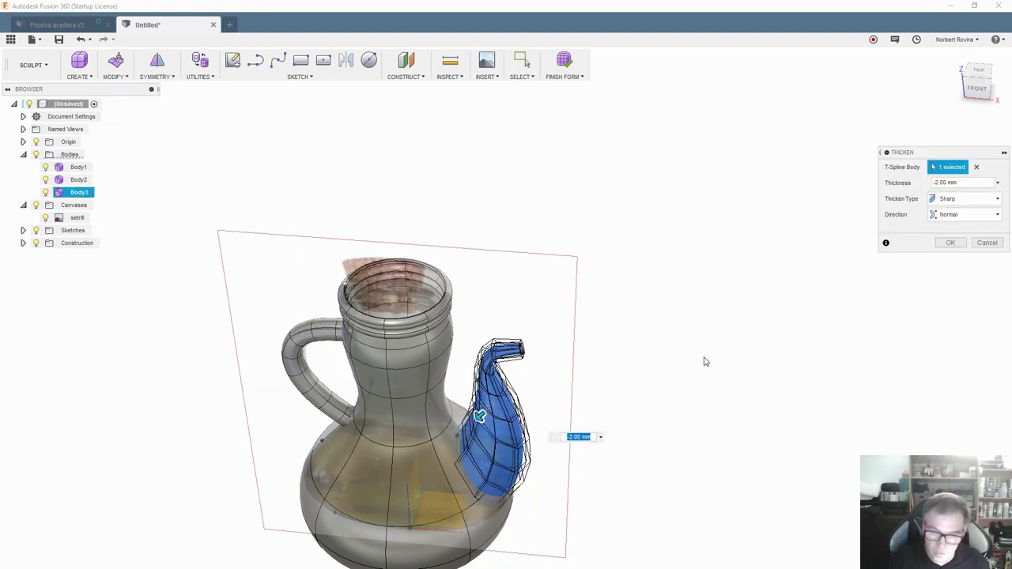
pyautogui.write('1')
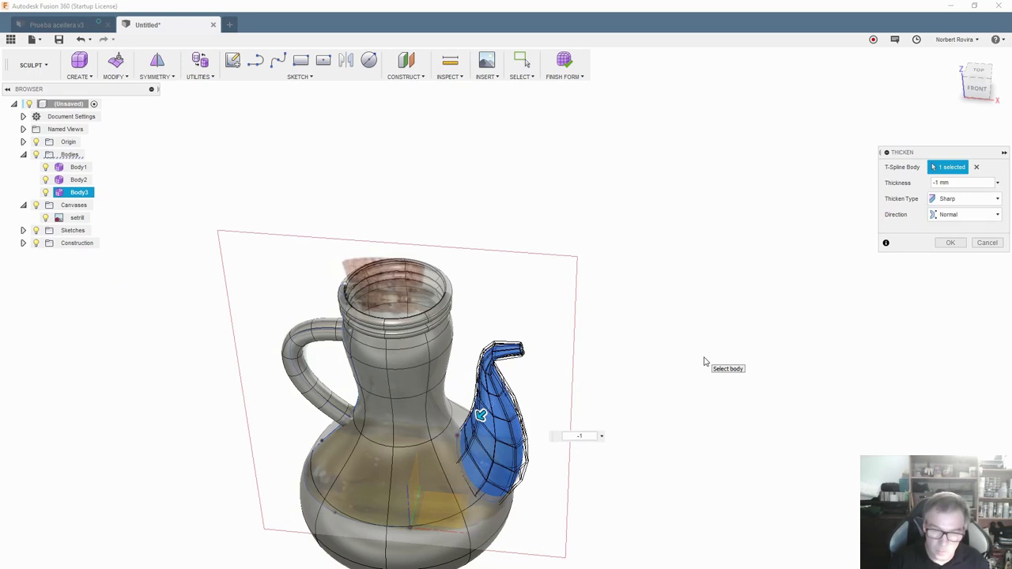
pyautogui.moveTo(536, 403)
pyautogui.keyDown('shift'); pyautogui.mouseDown(button='middle')
pyautogui.moveTo(538, 393)
pyautogui.moveTo(520, 400)
pyautogui.moveTo(512, 380)
pyautogui.mouseUp(button='middle'); pyautogui.keyUp('shift')
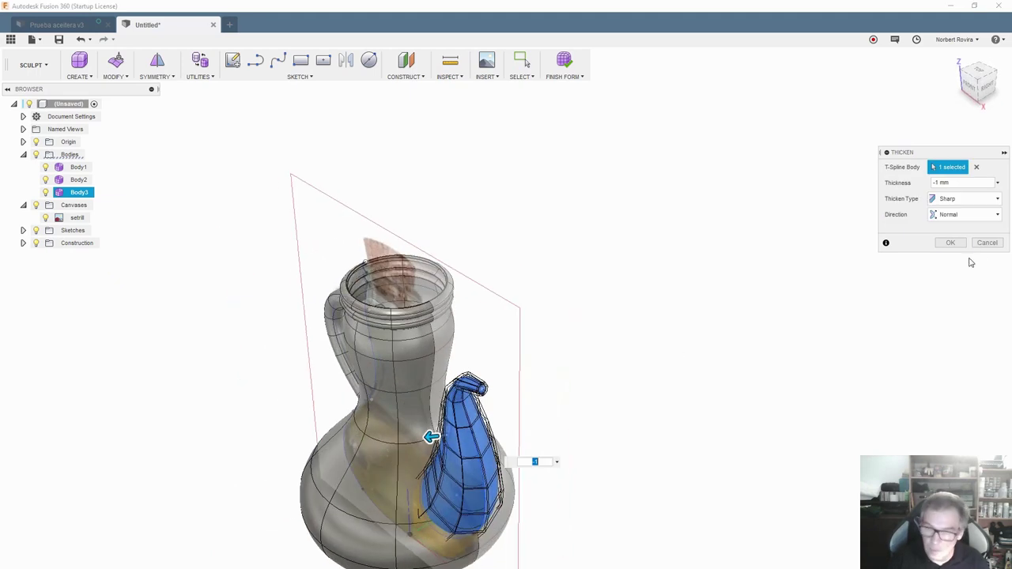
pyautogui.scroll(2, 539, 416)
pyautogui.scroll(2, 539, 416)
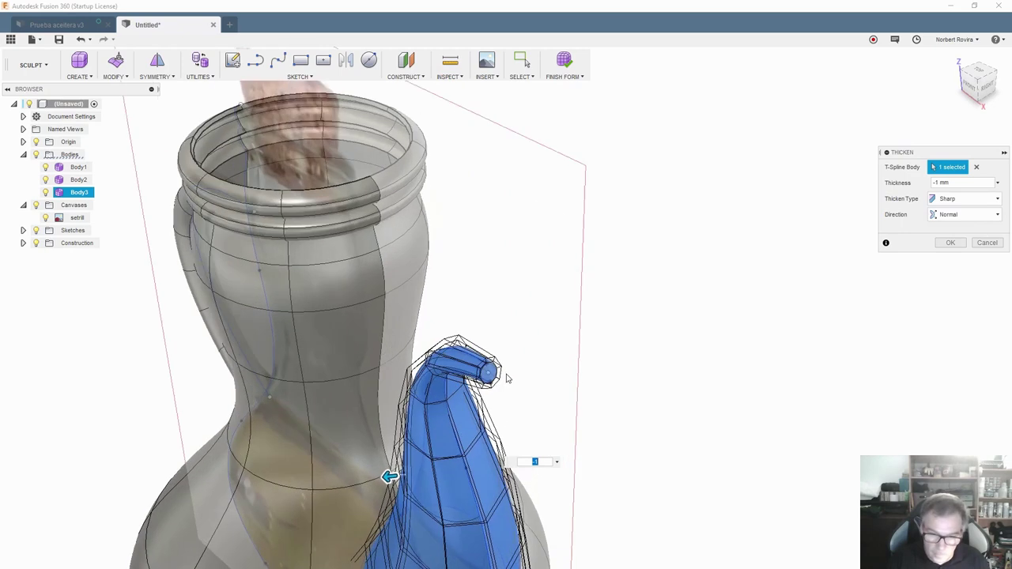
pyautogui.scroll(2, 538, 416)
pyautogui.keyDown('shift'); pyautogui.moveTo(538, 416); pyautogui.dragTo(476, 384, button='middle'); pyautogui.keyUp('shift')
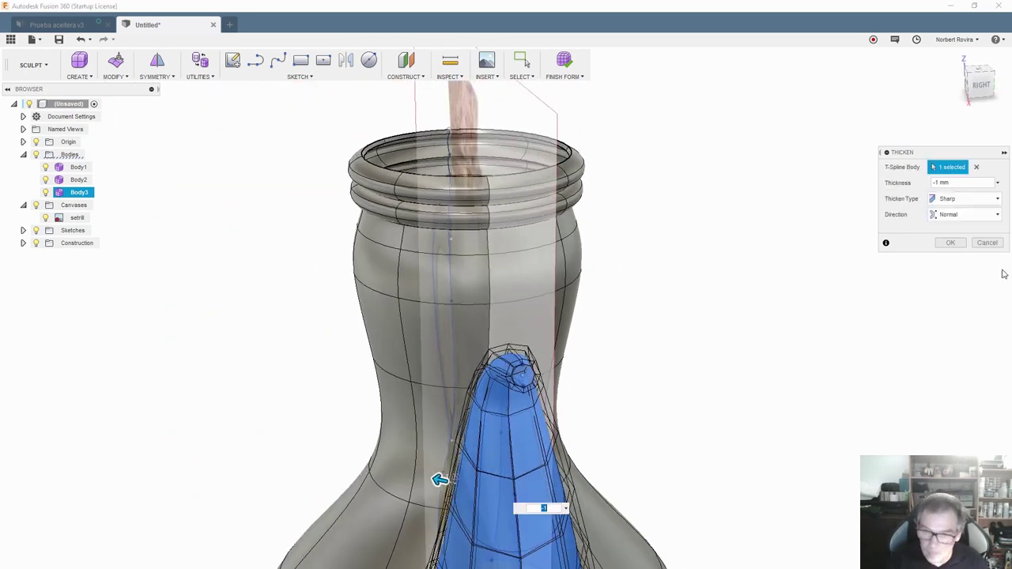
pyautogui.click(951, 243)
pyautogui.scroll(-1, 357, 430)
# Finish the freeform form to return to solid modelling
pyautogui.scroll(-2, 364, 447)
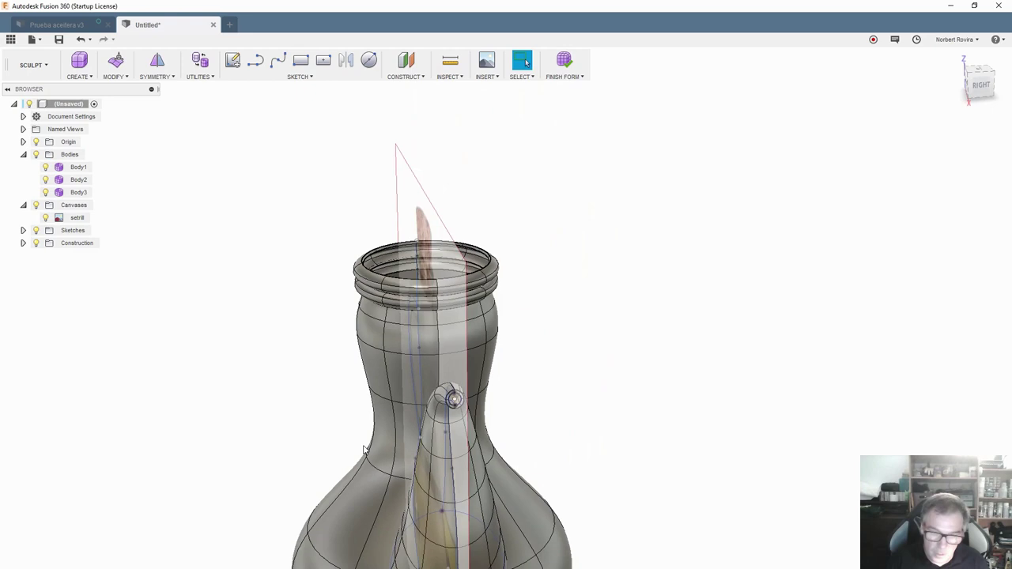
pyautogui.scroll(-2, 330, 437)
pyautogui.moveTo(331, 437)
pyautogui.keyDown('shift'); pyautogui.mouseDown(button='middle')
pyautogui.moveTo(488, 430)
pyautogui.moveTo(454, 364)
pyautogui.moveTo(403, 328)
pyautogui.mouseUp(button='middle'); pyautogui.keyUp('shift')
pyautogui.scroll(-1, 462, 438)
pyautogui.scroll(-2, 462, 438)
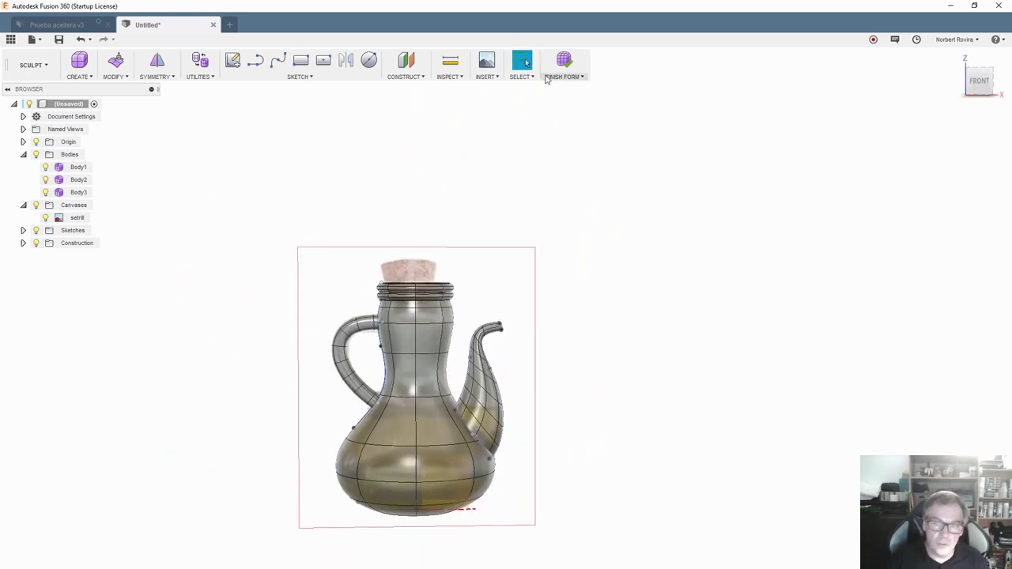
pyautogui.click(566, 63)
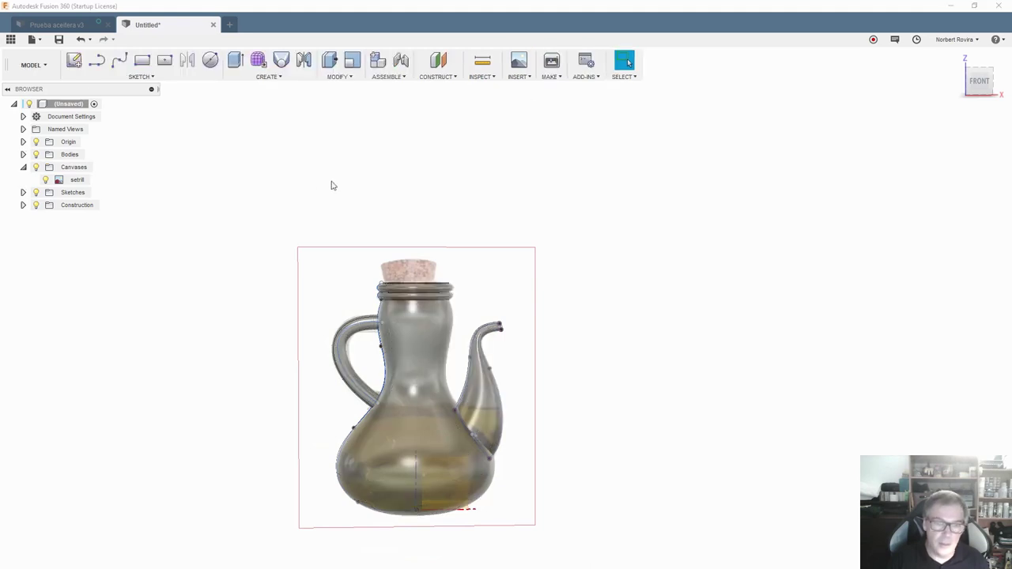
# Hide the setrill reference canvas so the cruet shows as plain solid bodies
pyautogui.click(430, 355)
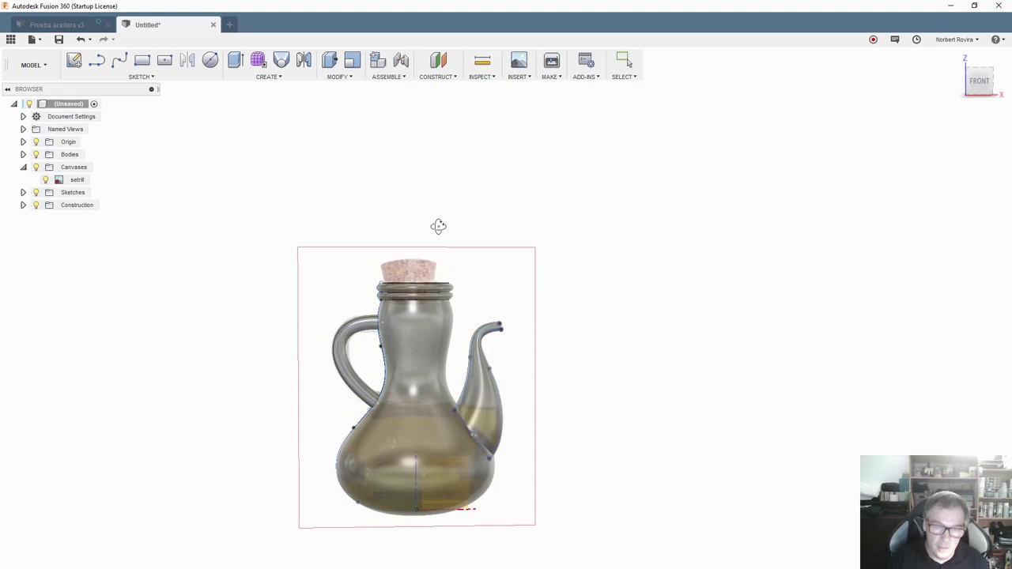
pyautogui.keyDown('shift'); pyautogui.moveTo(439, 226); pyautogui.dragTo(422, 292, button='middle'); pyautogui.keyUp('shift')
pyautogui.scroll(1, 380, 358)
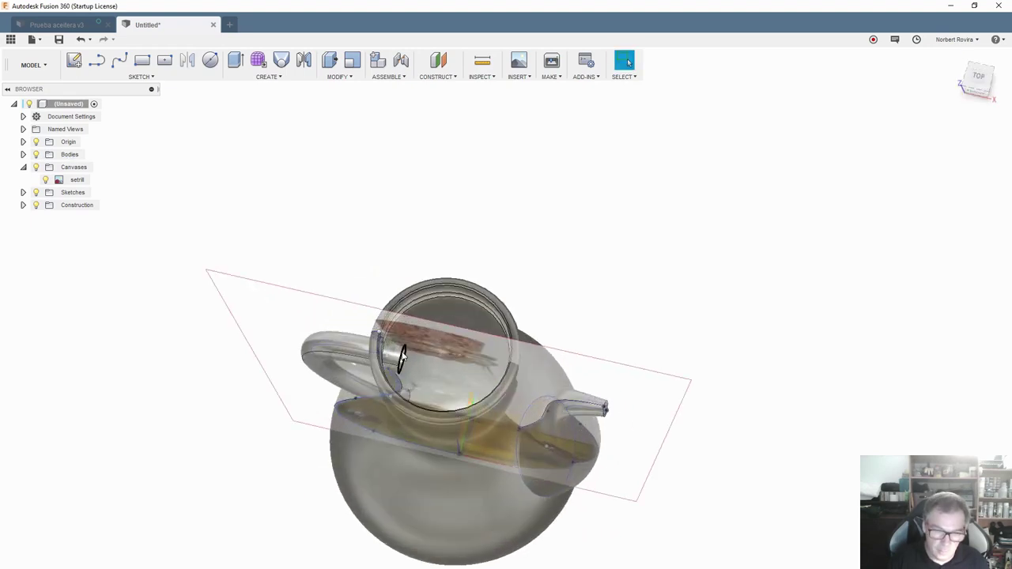
pyautogui.keyDown('shift'); pyautogui.moveTo(549, 303); pyautogui.dragTo(528, 305, button='middle'); pyautogui.keyUp('shift')
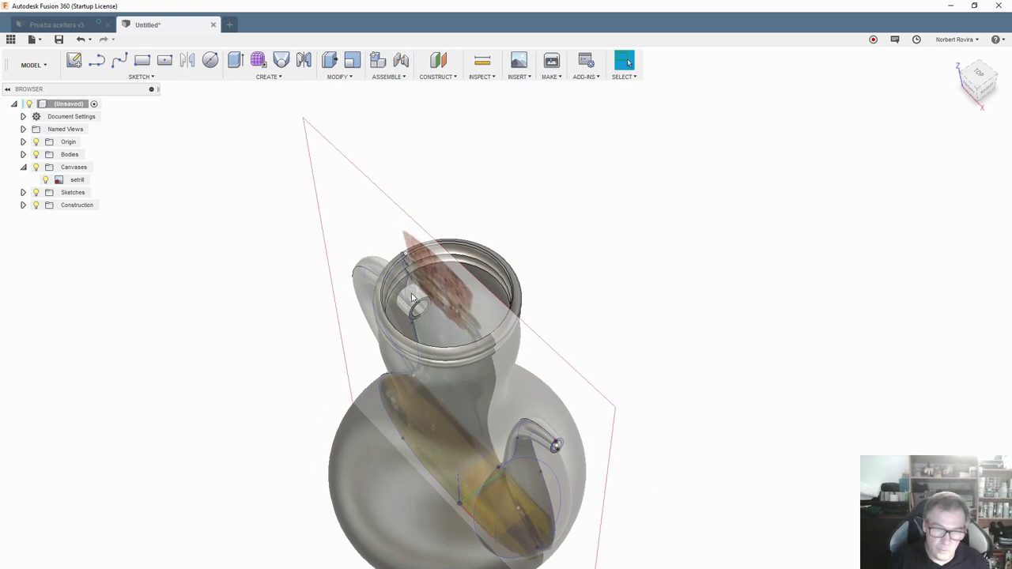
pyautogui.scroll(2, 280, 288)
pyautogui.scroll(3, 280, 287)
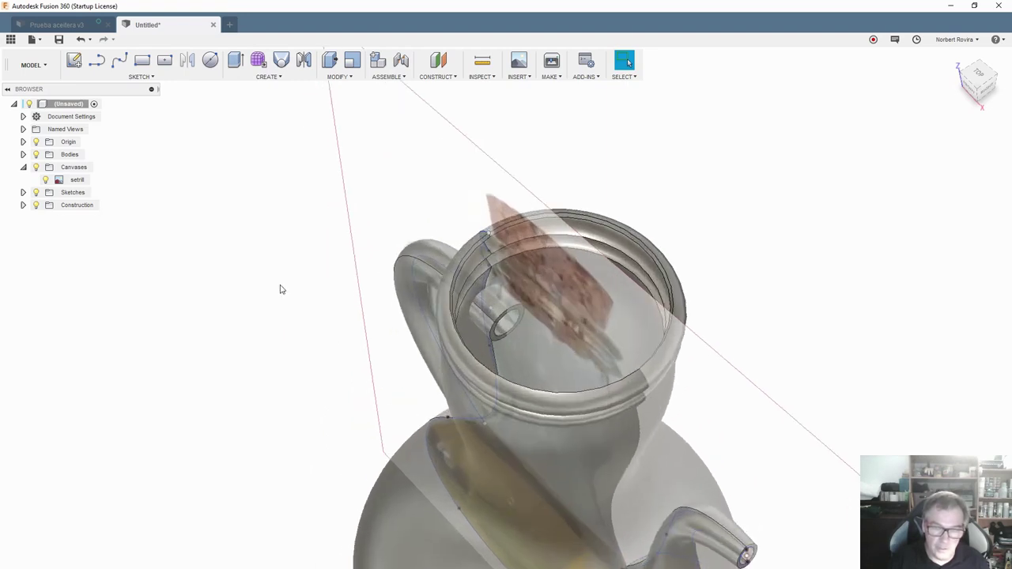
pyautogui.click(45, 181)
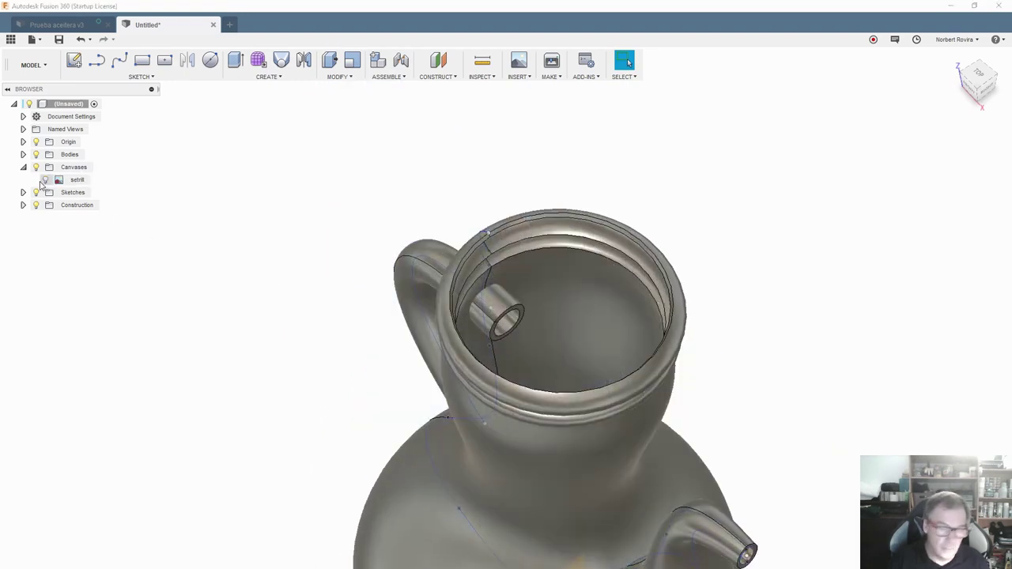
pyautogui.click(505, 304)
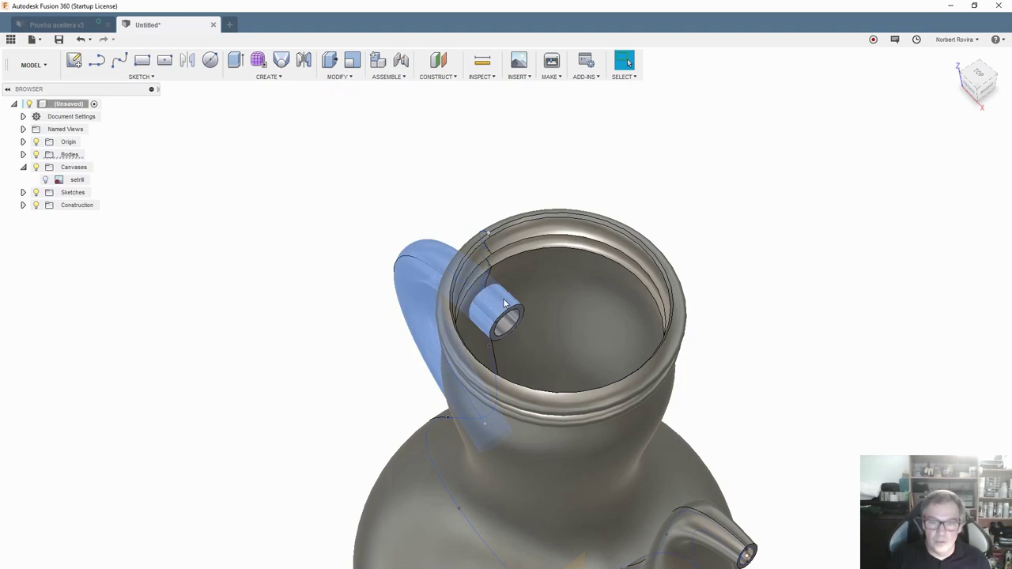
# Split the handle body using the jug body as the splitting tool
pyautogui.click(351, 78)
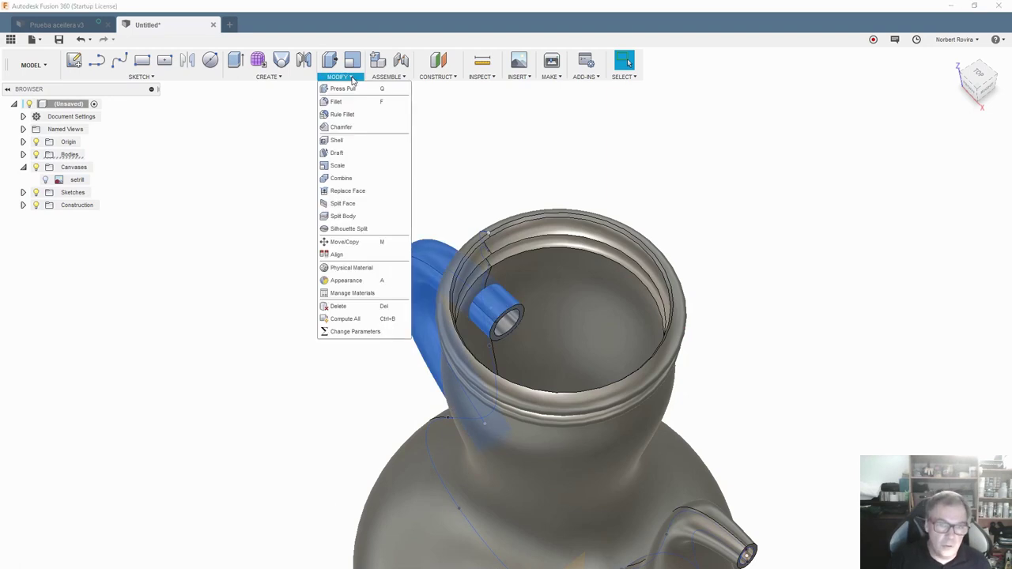
pyautogui.click(344, 216)
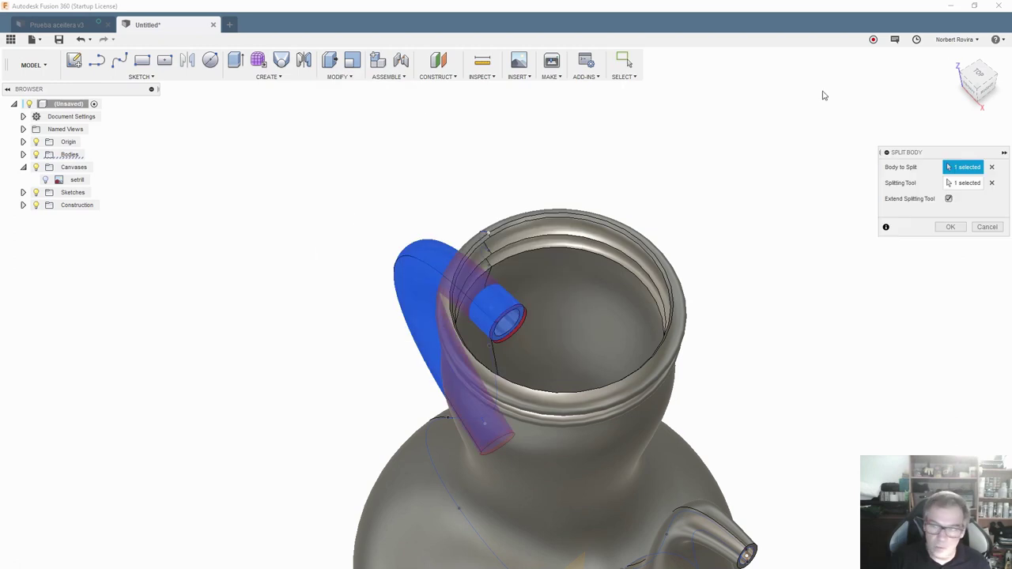
pyautogui.click(948, 180)
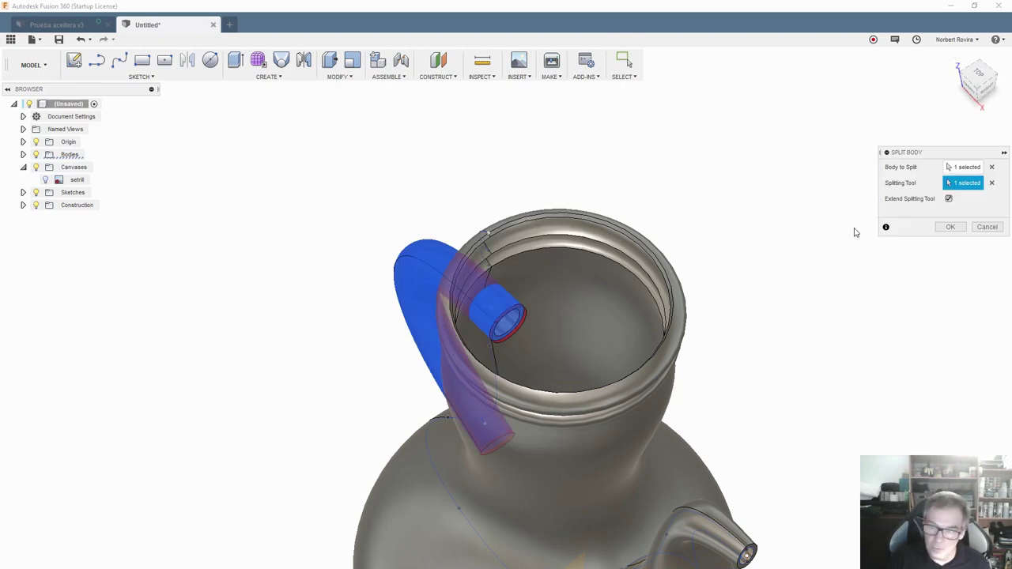
pyautogui.click(993, 183)
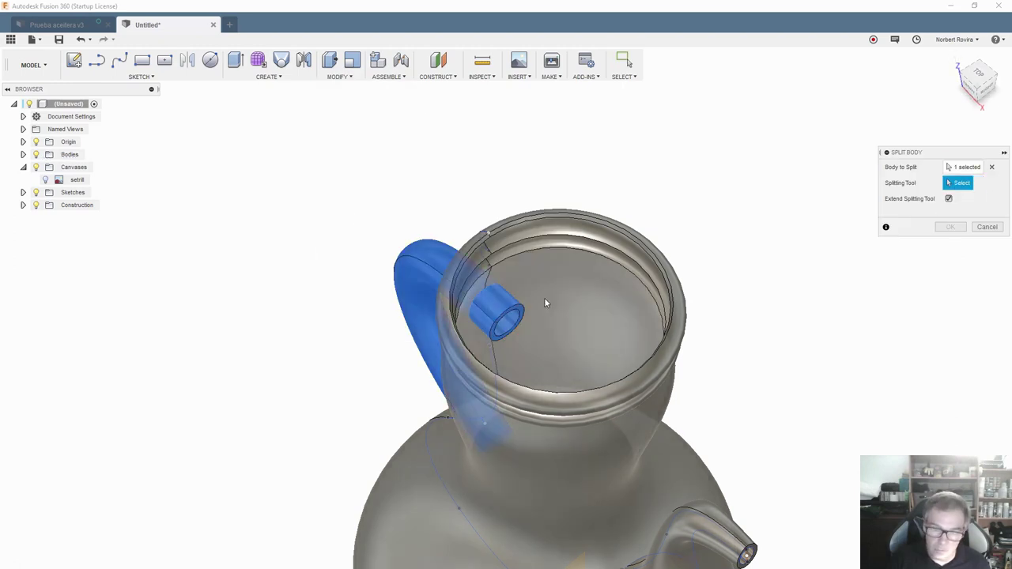
pyautogui.click(545, 302)
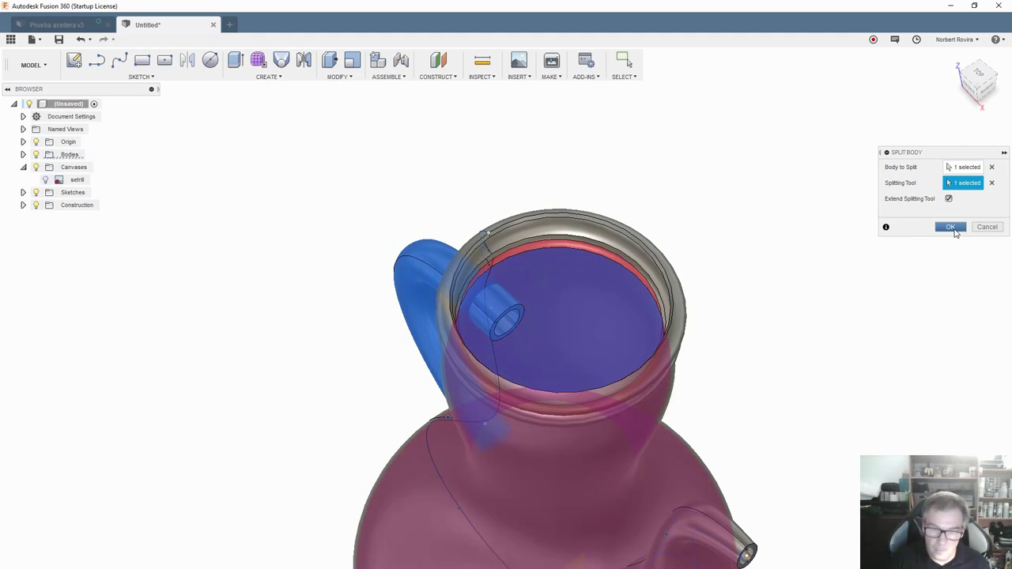
pyautogui.click(951, 227)
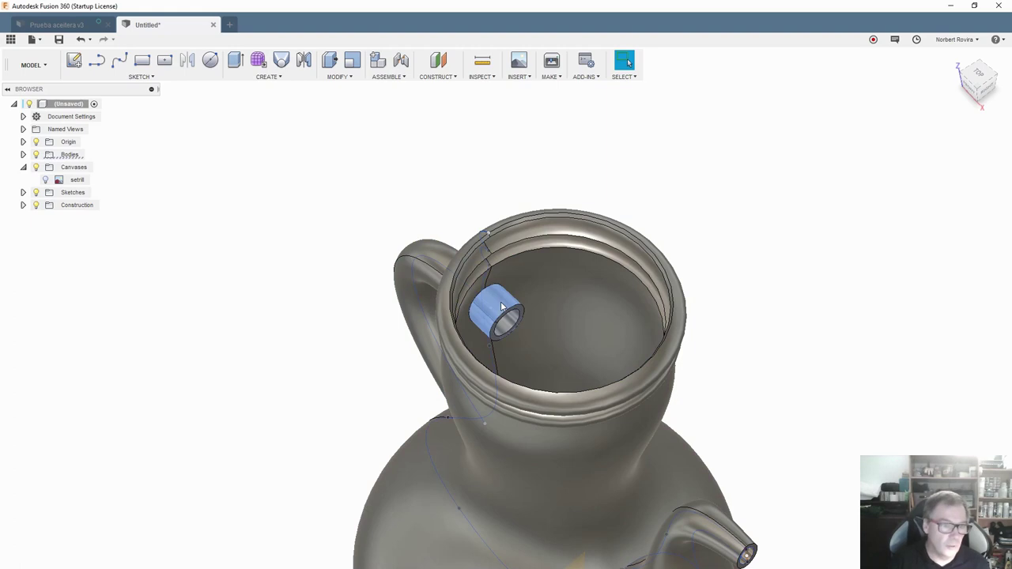
# Select the new Body5 tube piece in the browser and bring up its context menu
pyautogui.click(501, 301)
pyautogui.click(24, 155)
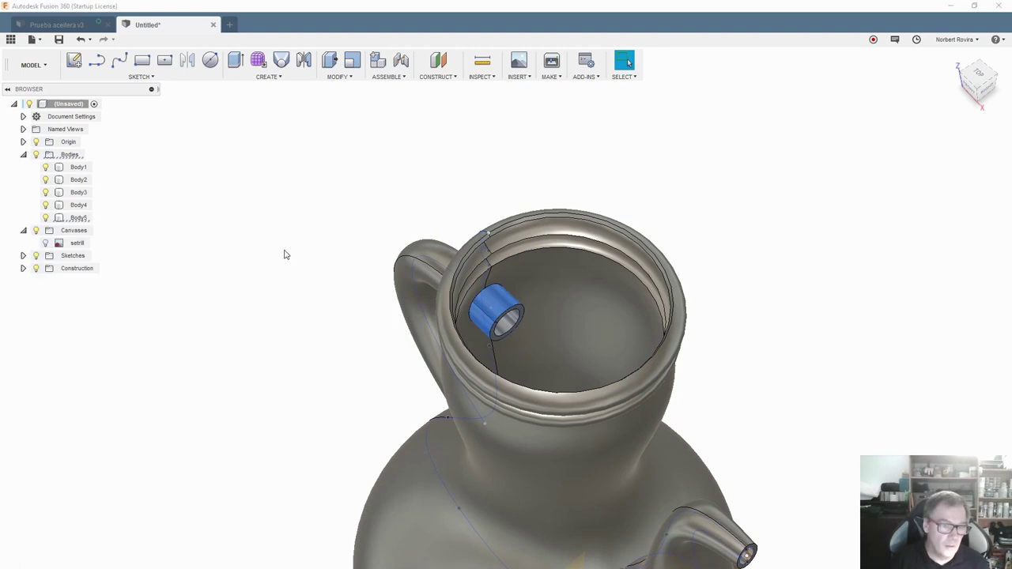
pyautogui.click(77, 219)
pyautogui.rightClick(75, 221)
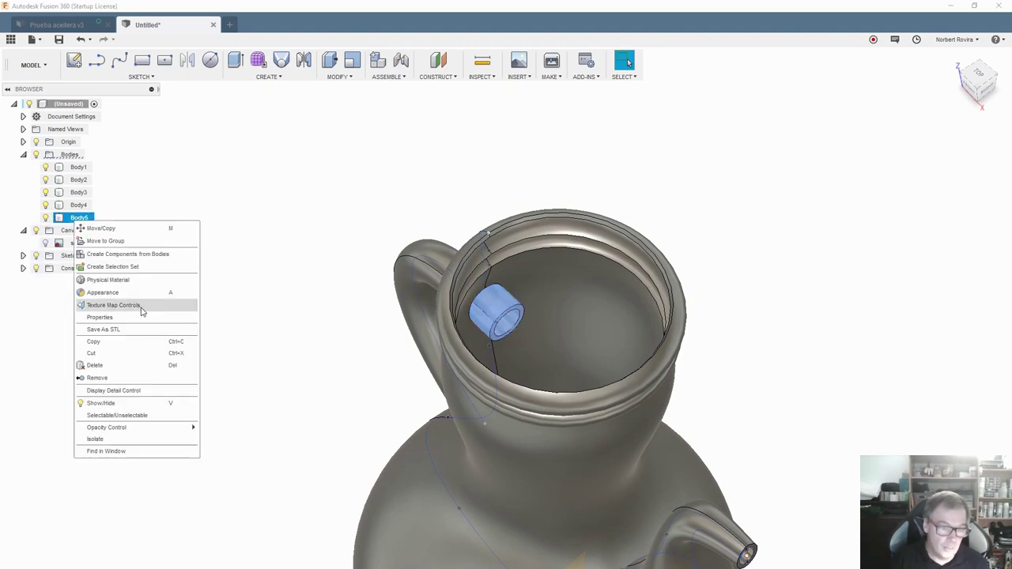
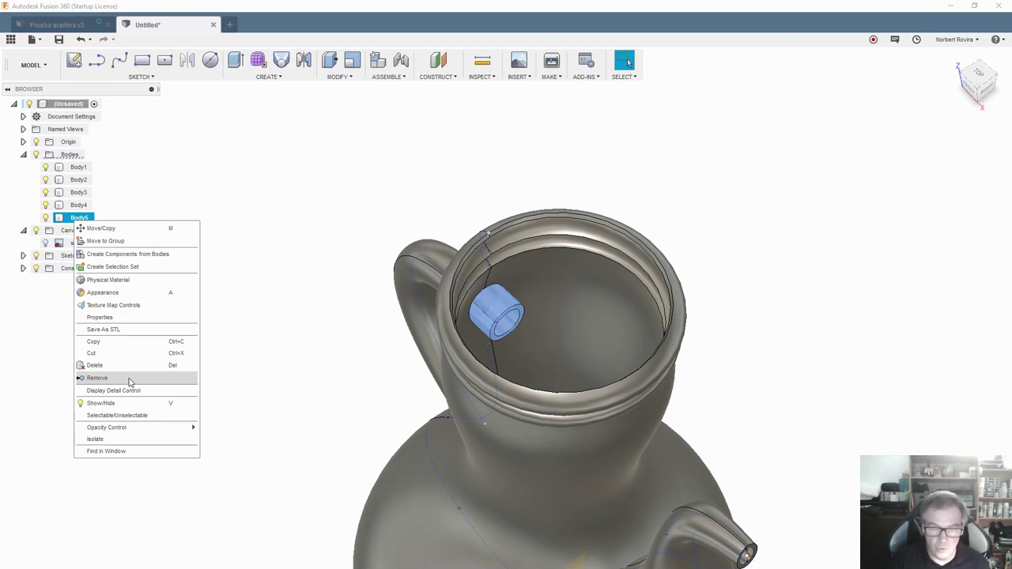
# Remove Body5 and Body4 from the neck, then orbit to check that Body1–Body3 remain
pyautogui.click(97, 378)
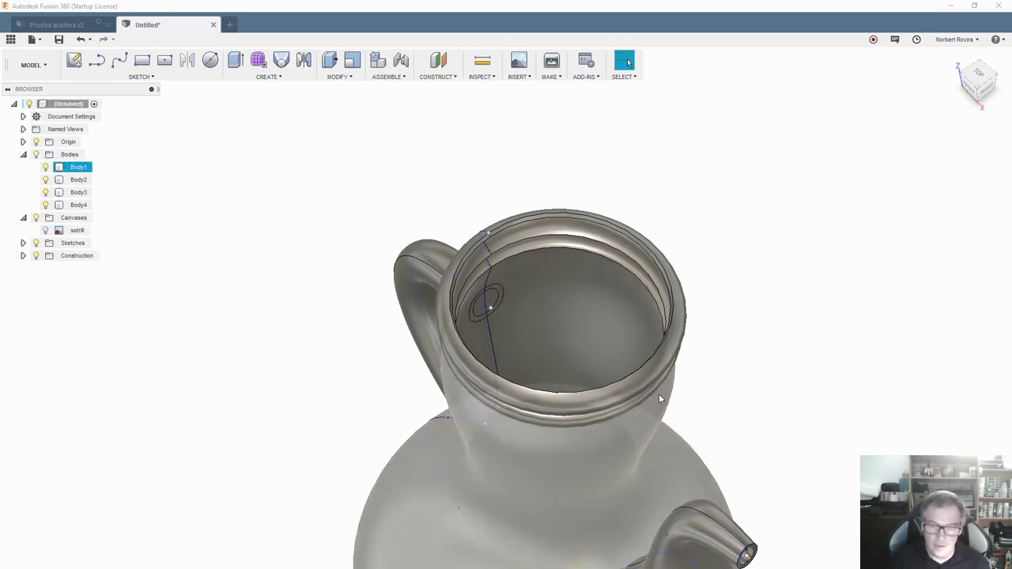
pyautogui.moveTo(531, 441)
pyautogui.keyDown('shift'); pyautogui.mouseDown(button='middle')
pyautogui.moveTo(582, 391)
pyautogui.moveTo(545, 389)
pyautogui.mouseUp(button='middle'); pyautogui.keyUp('shift')
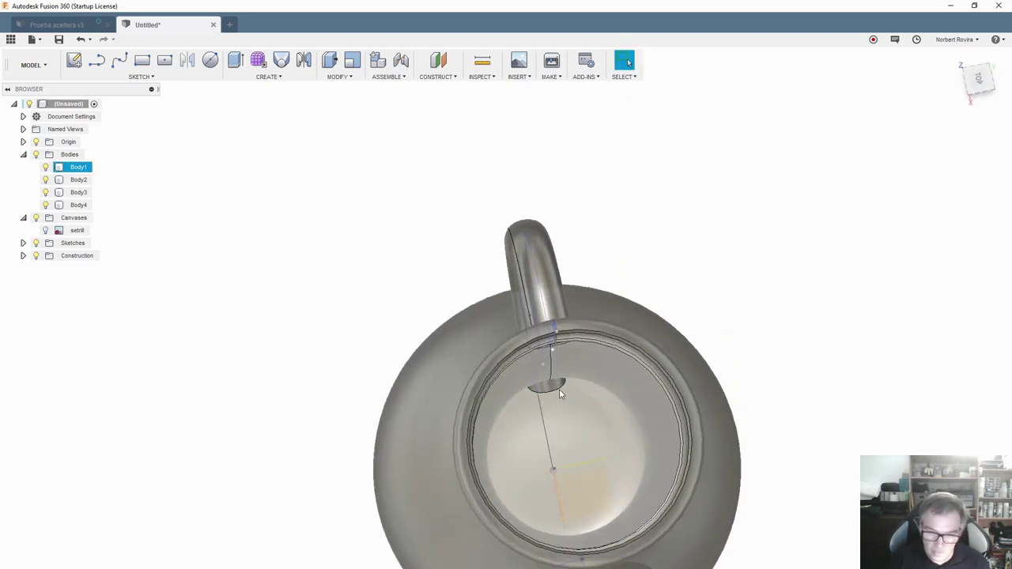
pyautogui.click(544, 388)
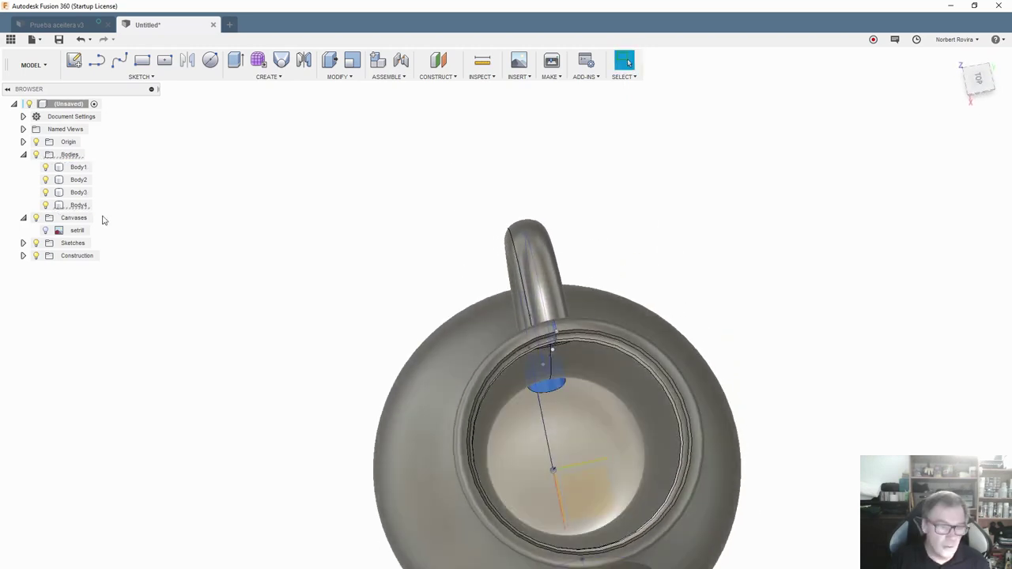
pyautogui.rightClick(80, 207)
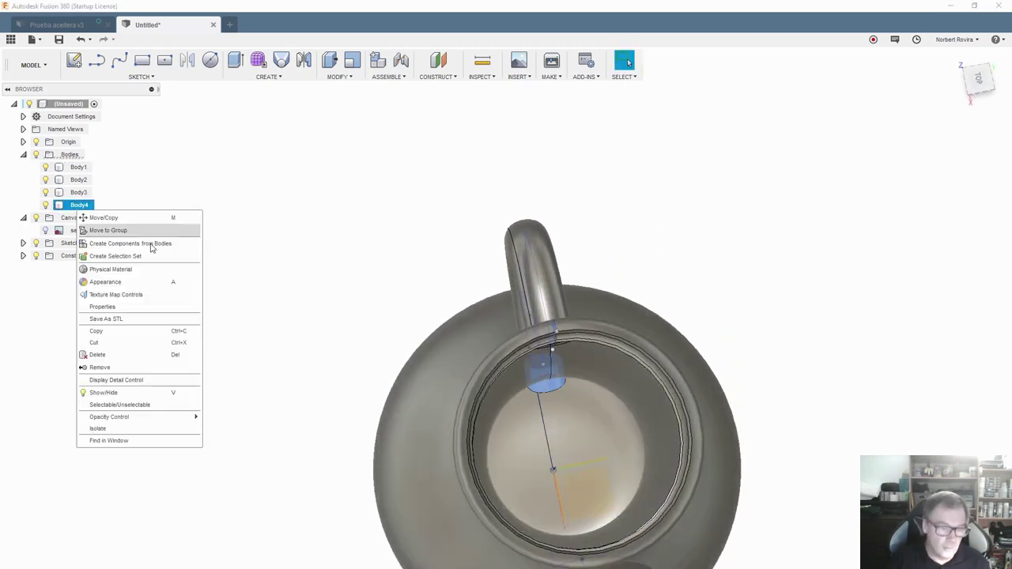
pyautogui.click(127, 374)
pyautogui.moveTo(574, 388)
pyautogui.keyDown('shift'); pyautogui.mouseDown(button='middle')
pyautogui.moveTo(574, 422)
pyautogui.moveTo(564, 374)
pyautogui.moveTo(639, 374)
pyautogui.moveTo(330, 341)
pyautogui.mouseUp(button='middle'); pyautogui.keyUp('shift')
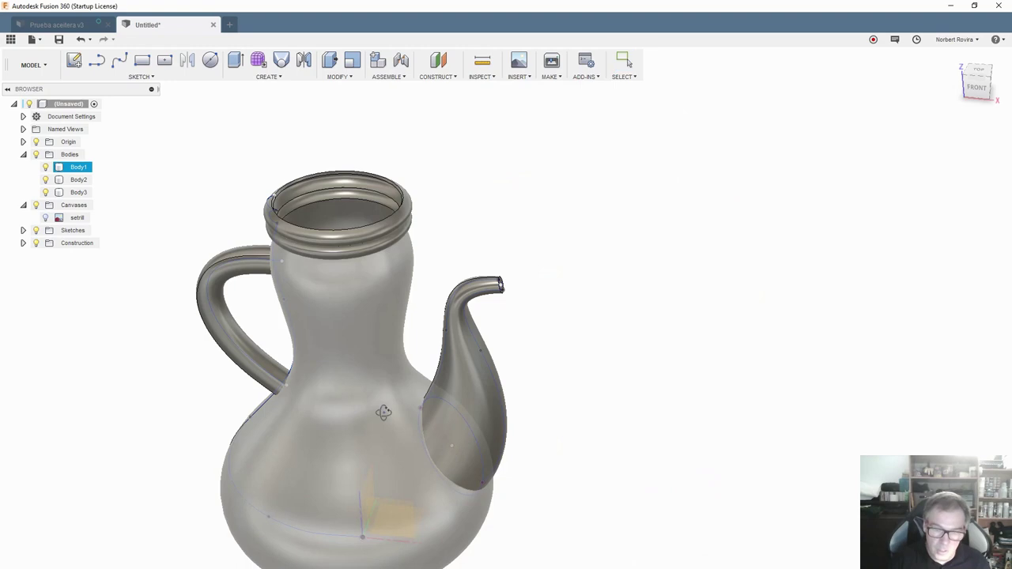
pyautogui.moveTo(384, 414)
pyautogui.keyDown('shift'); pyautogui.mouseDown(button='middle')
pyautogui.moveTo(465, 443)
pyautogui.moveTo(498, 441)
pyautogui.moveTo(366, 358)
pyautogui.moveTo(342, 328)
pyautogui.mouseUp(button='middle'); pyautogui.keyUp('shift')
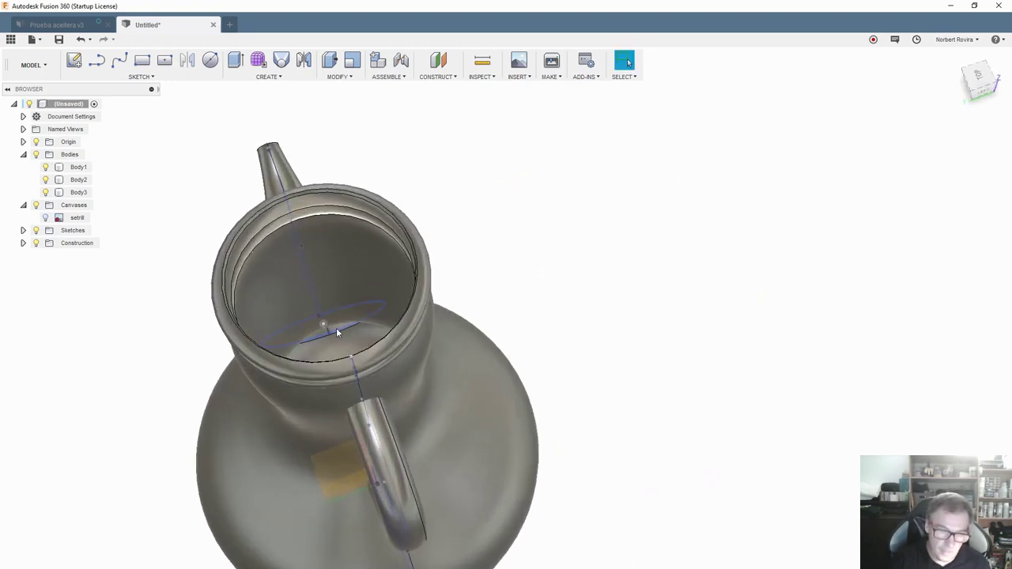
pyautogui.keyDown('shift'); pyautogui.moveTo(655, 357); pyautogui.dragTo(561, 343, button='middle'); pyautogui.keyUp('shift')
pyautogui.click(629, 63)
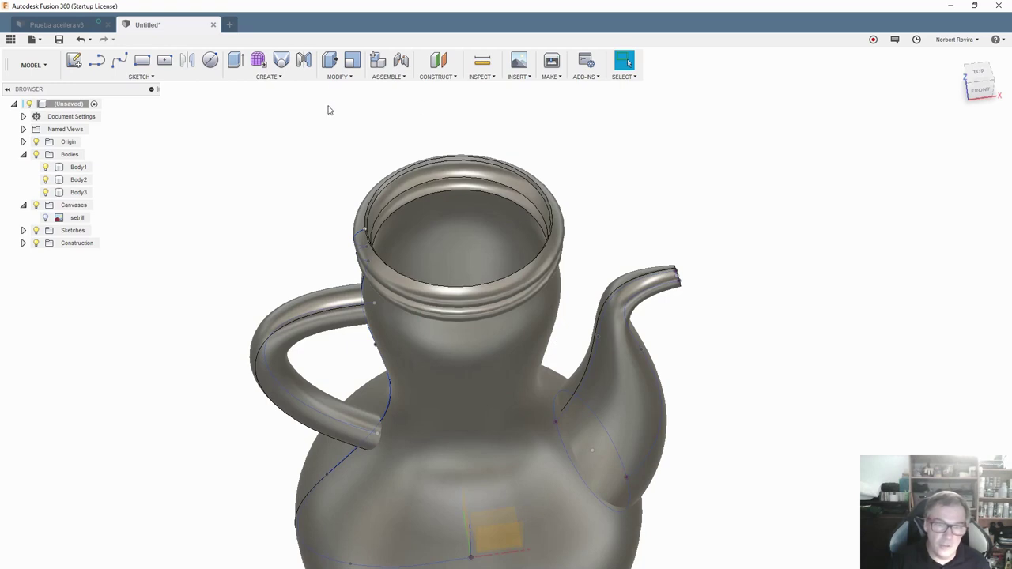
# Split the spout body with the jug body as splitting tool, creating Body6
pyautogui.click(340, 76)
pyautogui.click(369, 215)
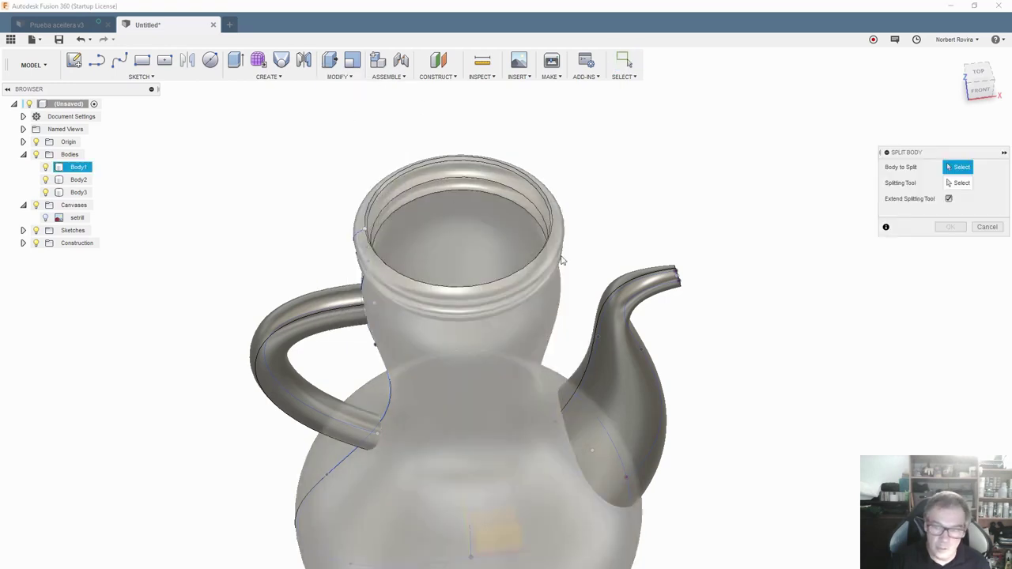
pyautogui.click(612, 334)
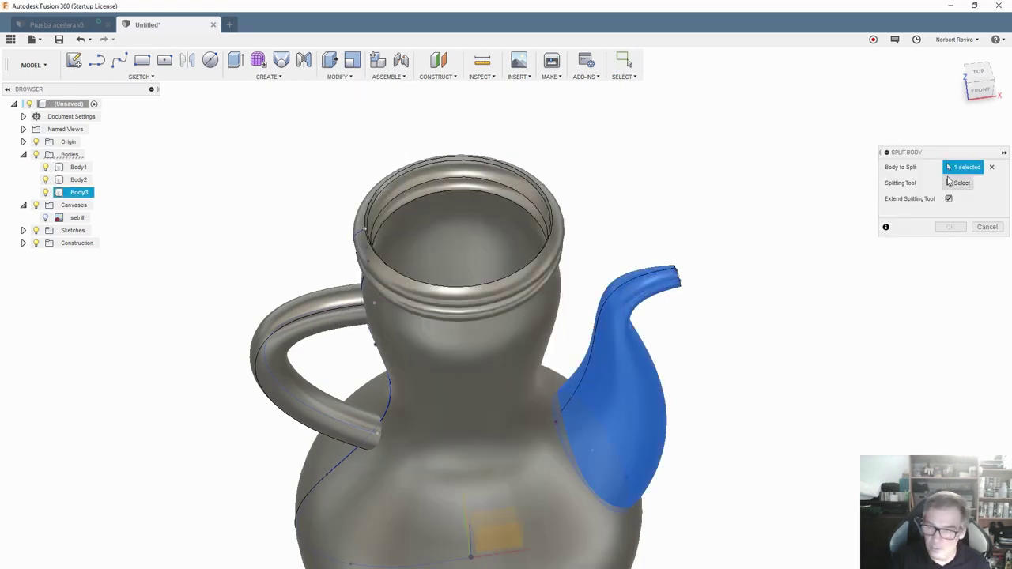
pyautogui.click(959, 183)
pyautogui.click(530, 406)
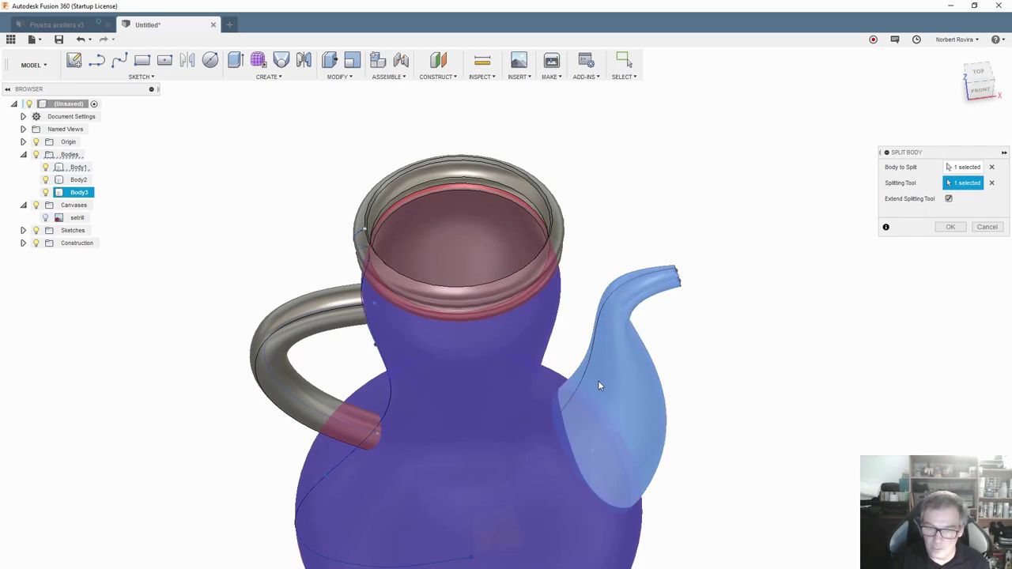
pyautogui.click(951, 227)
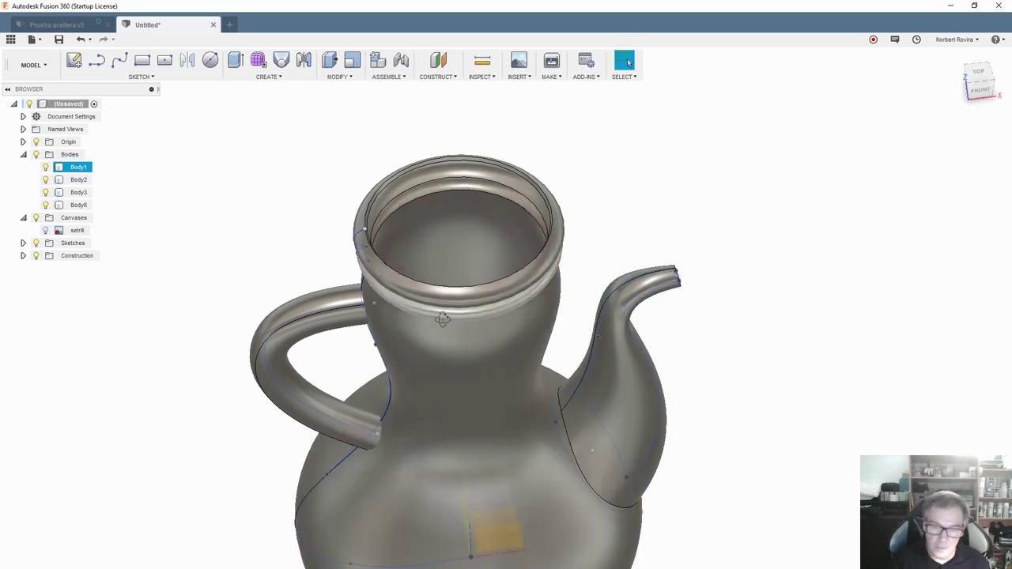
pyautogui.moveTo(440, 316)
pyautogui.keyDown('shift'); pyautogui.mouseDown(button='middle')
pyautogui.moveTo(496, 347)
pyautogui.moveTo(359, 345)
pyautogui.moveTo(368, 362)
pyautogui.mouseUp(button='middle'); pyautogui.keyUp('shift')
# Remove Body3, the spout piece inside the jug, and orbit to inspect the result
pyautogui.scroll(2, 364, 356)
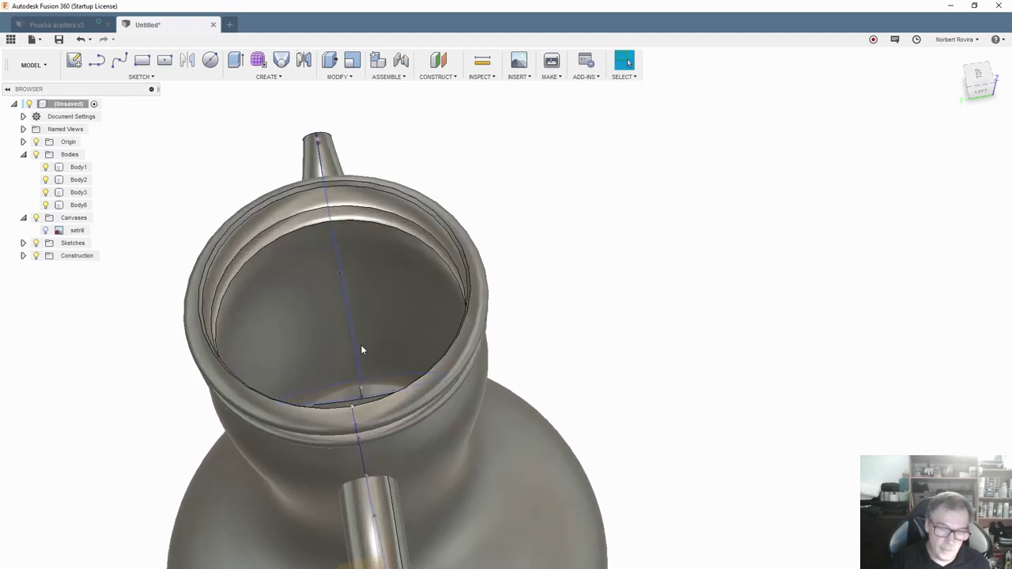
pyautogui.click(371, 380)
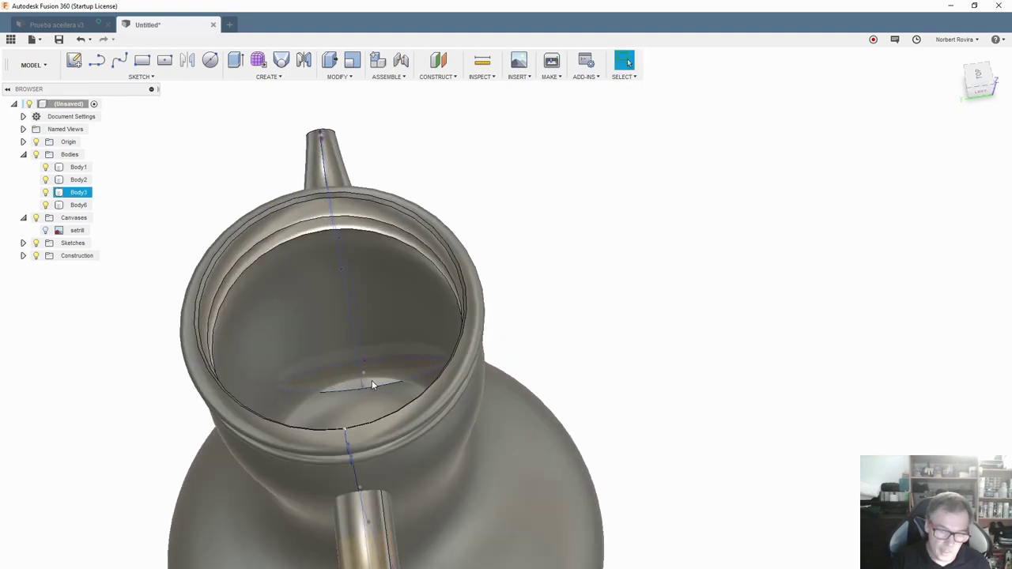
pyautogui.click(190, 237)
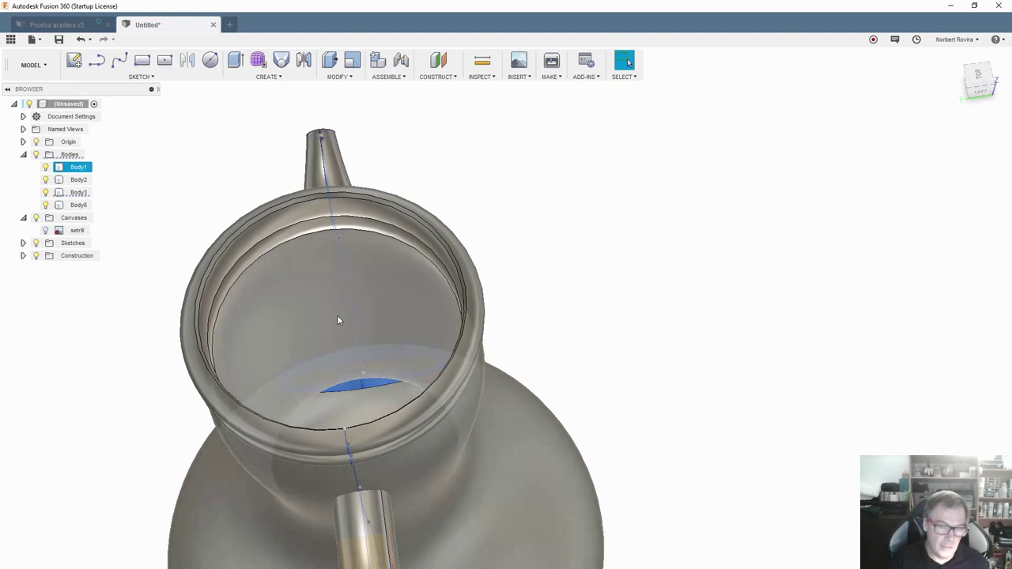
pyautogui.rightClick(376, 384)
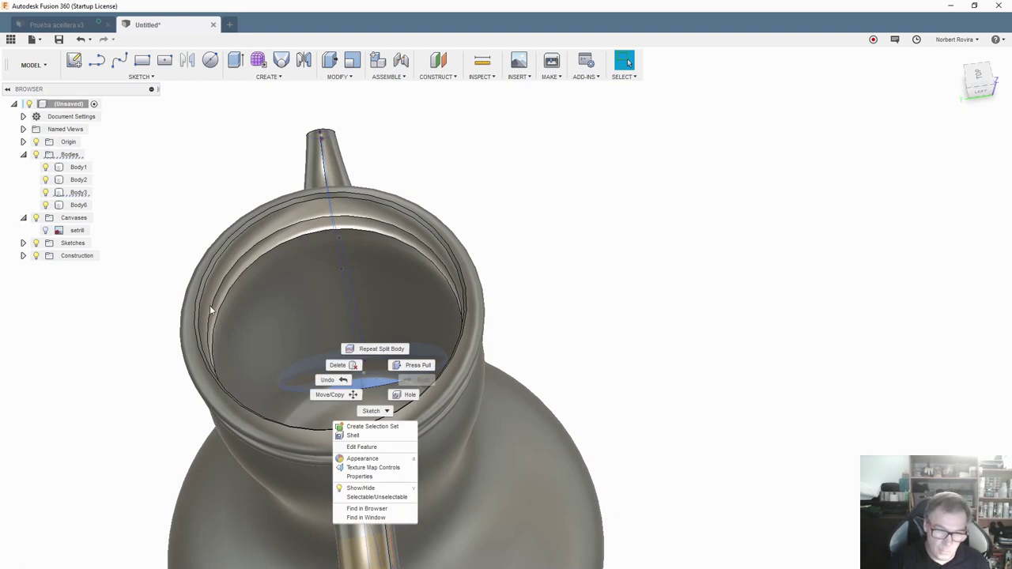
pyautogui.click(87, 196)
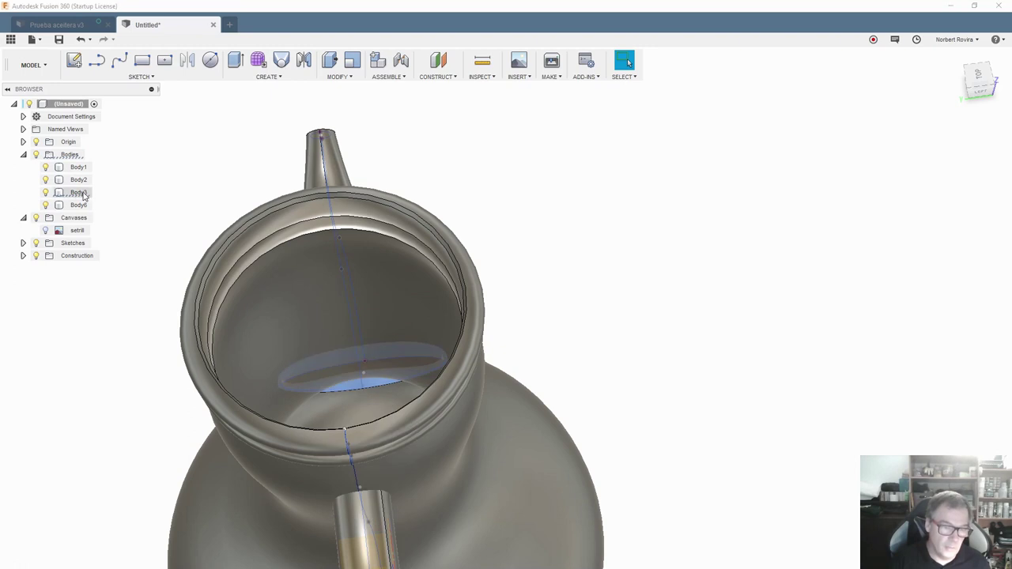
pyautogui.rightClick(77, 196)
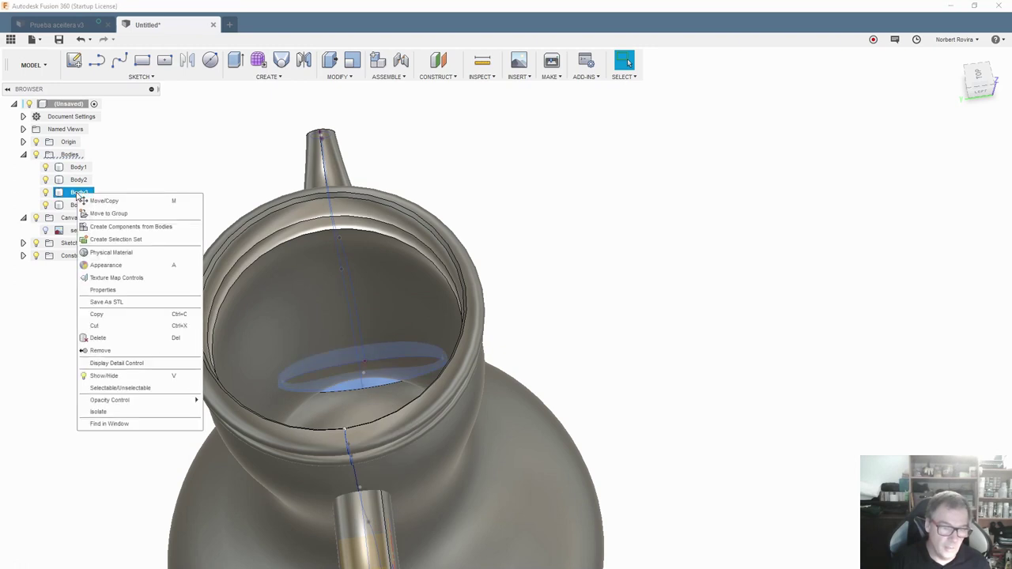
pyautogui.click(137, 355)
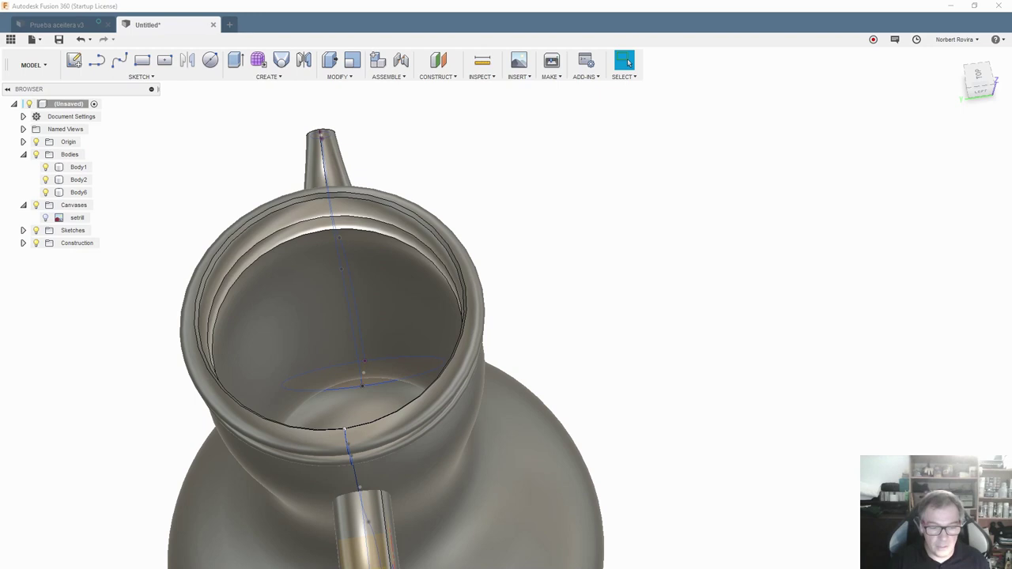
pyautogui.moveTo(509, 348)
pyautogui.keyDown('shift'); pyautogui.mouseDown(button='middle')
pyautogui.moveTo(475, 322)
pyautogui.moveTo(589, 403)
pyautogui.moveTo(527, 371)
pyautogui.mouseUp(button='middle'); pyautogui.keyUp('shift')
pyautogui.scroll(2, 687, 405)
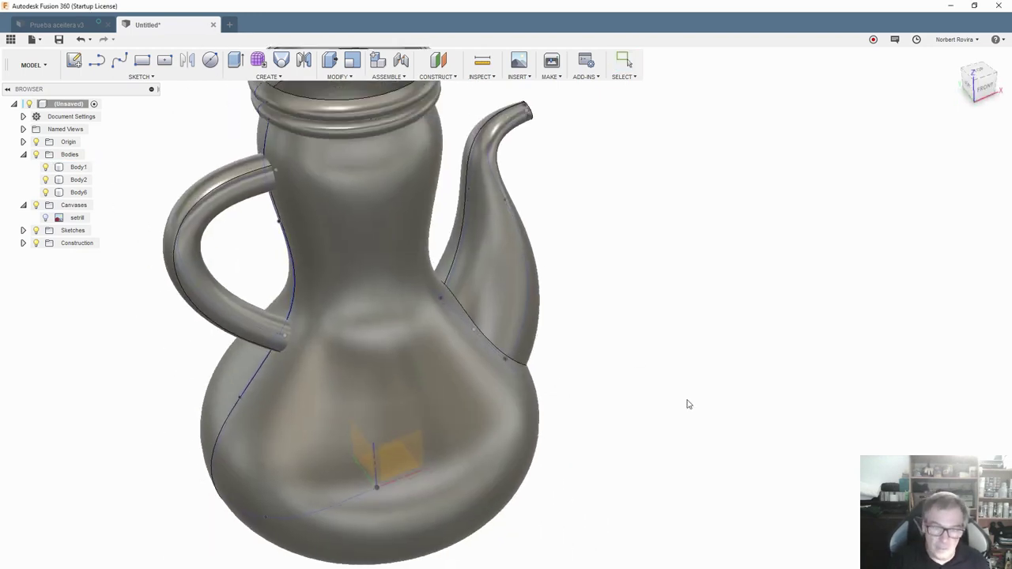
pyautogui.moveTo(687, 405)
pyautogui.keyDown('shift'); pyautogui.mouseDown(button='middle')
pyautogui.moveTo(533, 451)
pyautogui.moveTo(511, 425)
pyautogui.moveTo(564, 324)
pyautogui.moveTo(485, 210)
pyautogui.mouseUp(button='middle'); pyautogui.keyUp('shift')
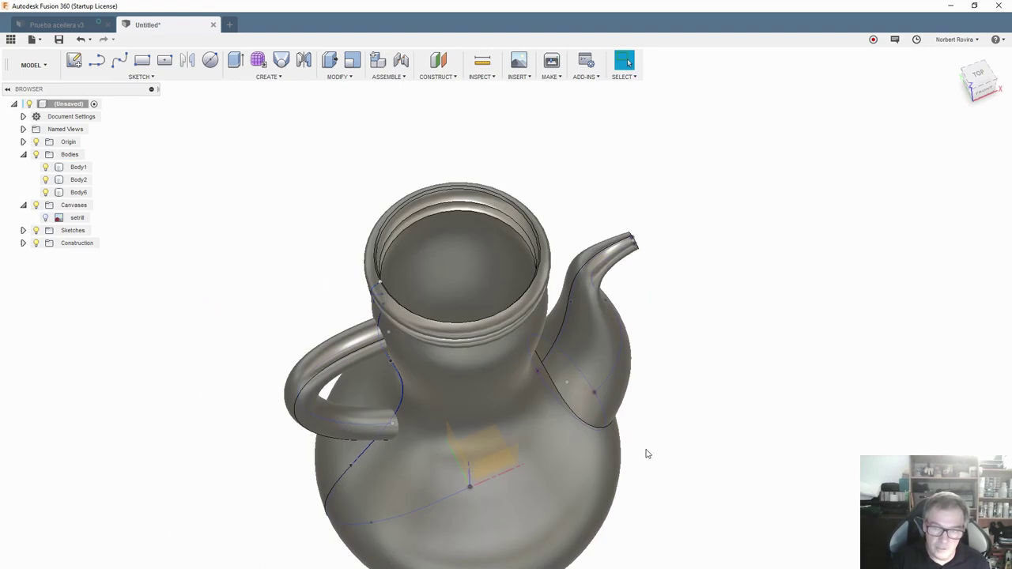
pyautogui.moveTo(647, 454)
pyautogui.keyDown('shift'); pyautogui.mouseDown(button='middle')
pyautogui.moveTo(620, 480)
pyautogui.moveTo(597, 461)
pyautogui.mouseUp(button='middle'); pyautogui.keyUp('shift')
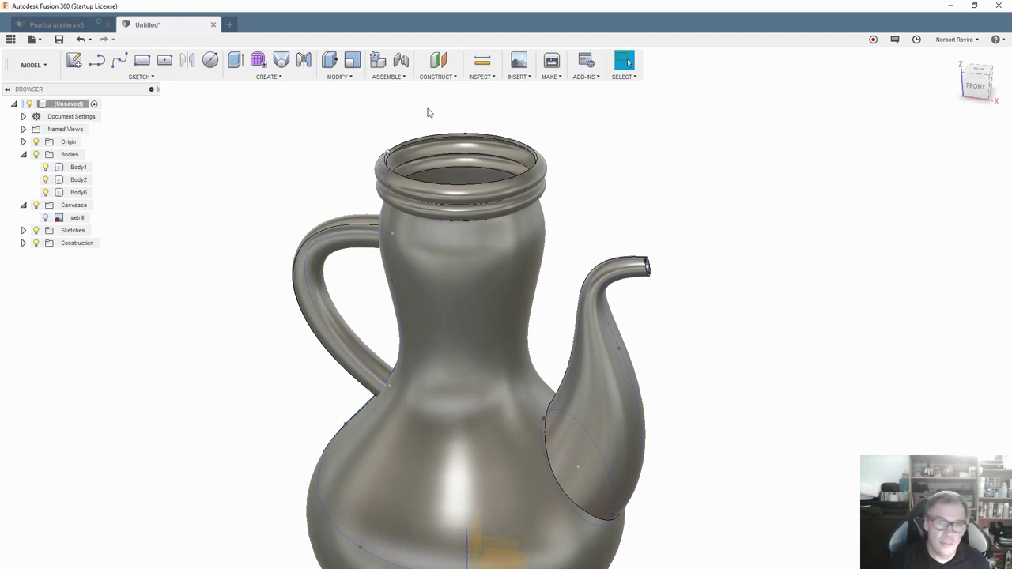
# Start a sketch on the front XZ origin plane and zoom in on the jug's neck
pyautogui.click(74, 63)
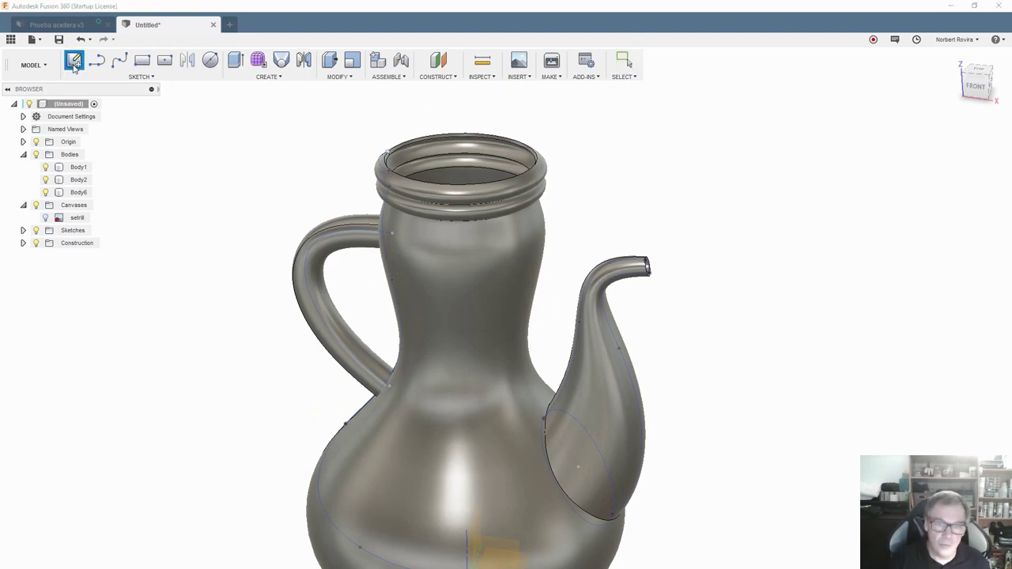
pyautogui.click(497, 166)
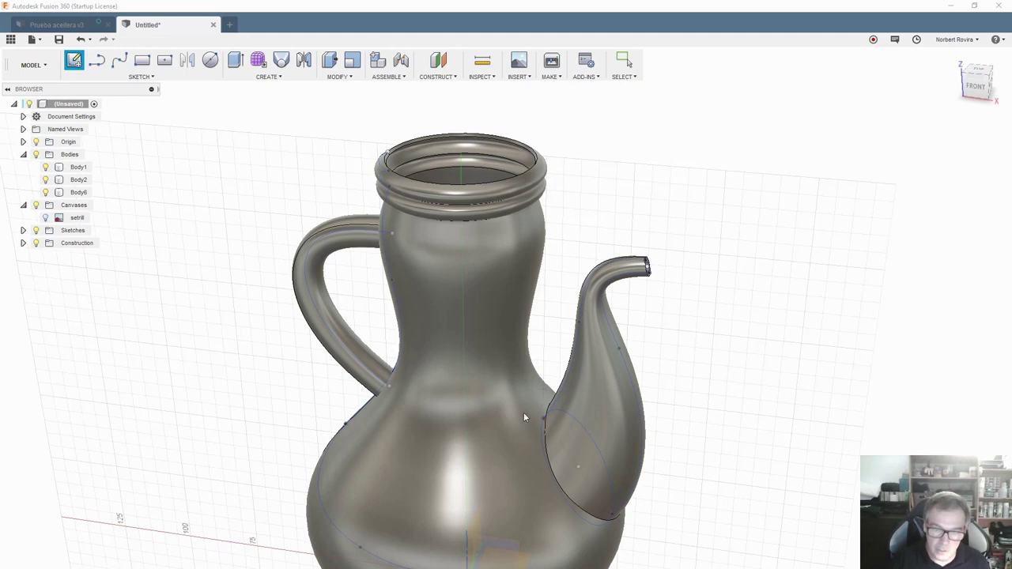
pyautogui.moveTo(610, 269); pyautogui.dragTo(463, 341, button='middle')
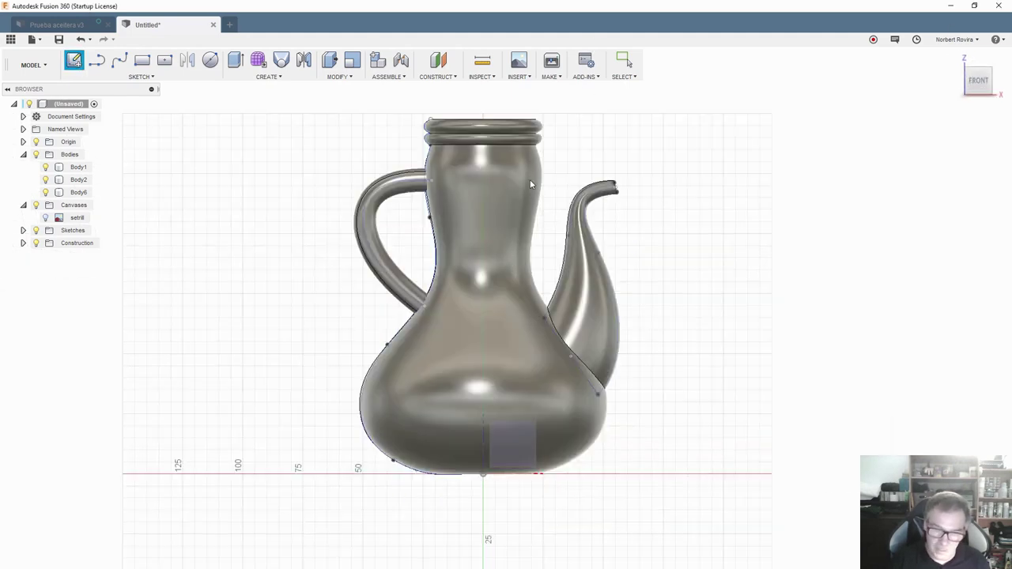
pyautogui.click(528, 445)
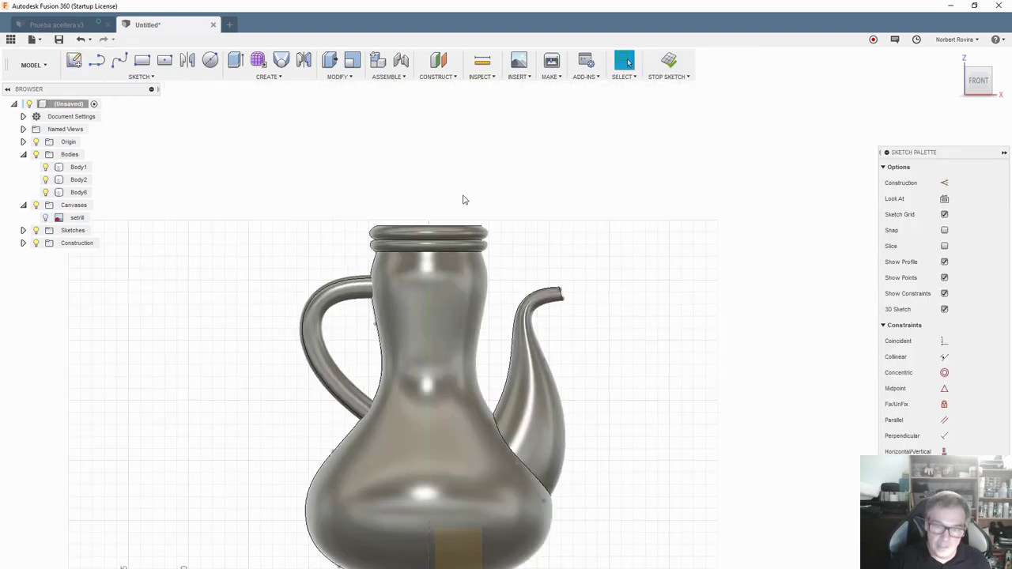
pyautogui.moveTo(464, 198); pyautogui.dragTo(463, 201, button='middle')
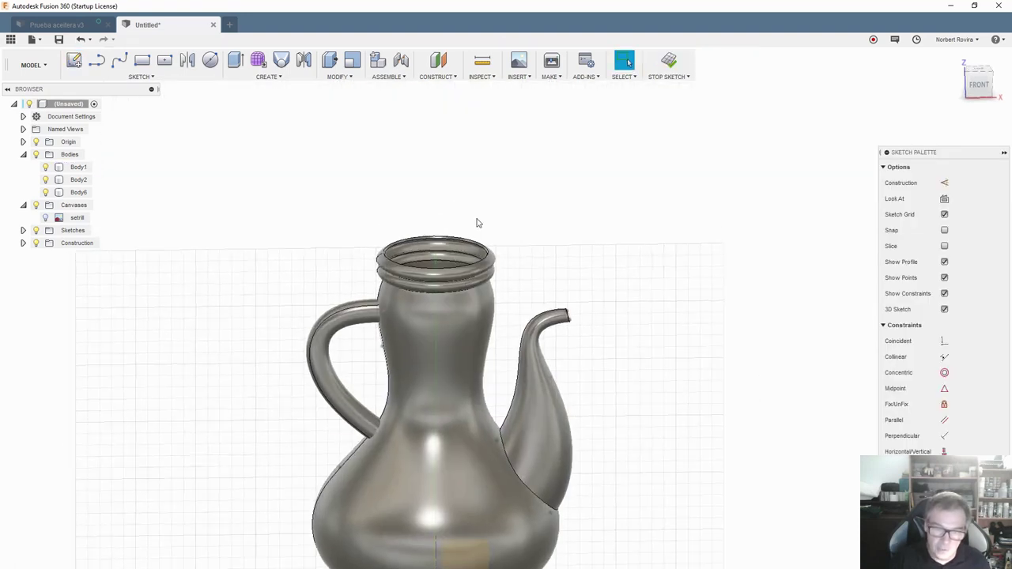
pyautogui.scroll(3, 456, 274)
pyautogui.scroll(2, 455, 275)
pyautogui.moveTo(458, 217); pyautogui.dragTo(450, 226, button='middle')
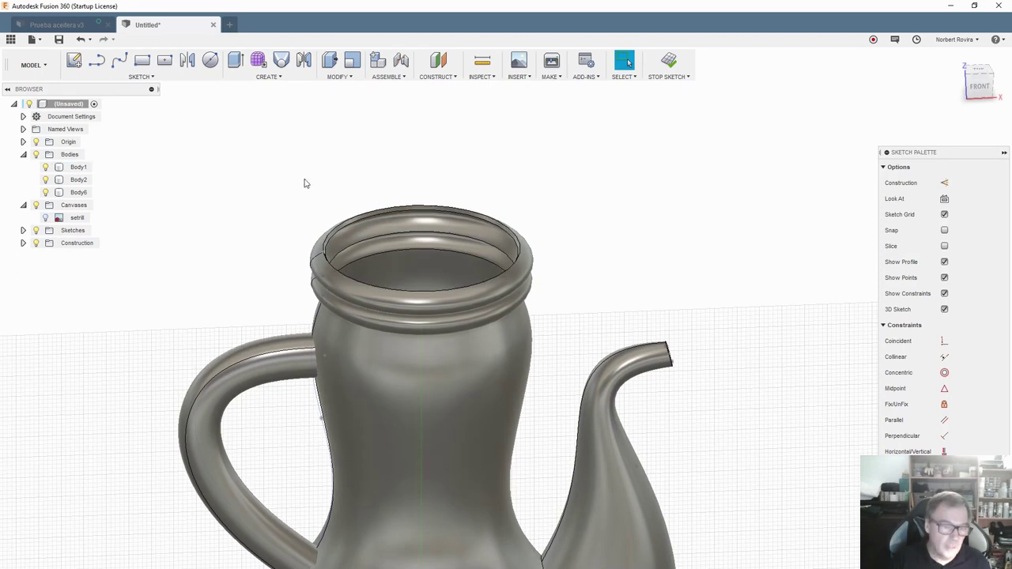
# Project the neck's top and inner rim edges into the sketch, then switch to the FRONT view
pyautogui.press('p')
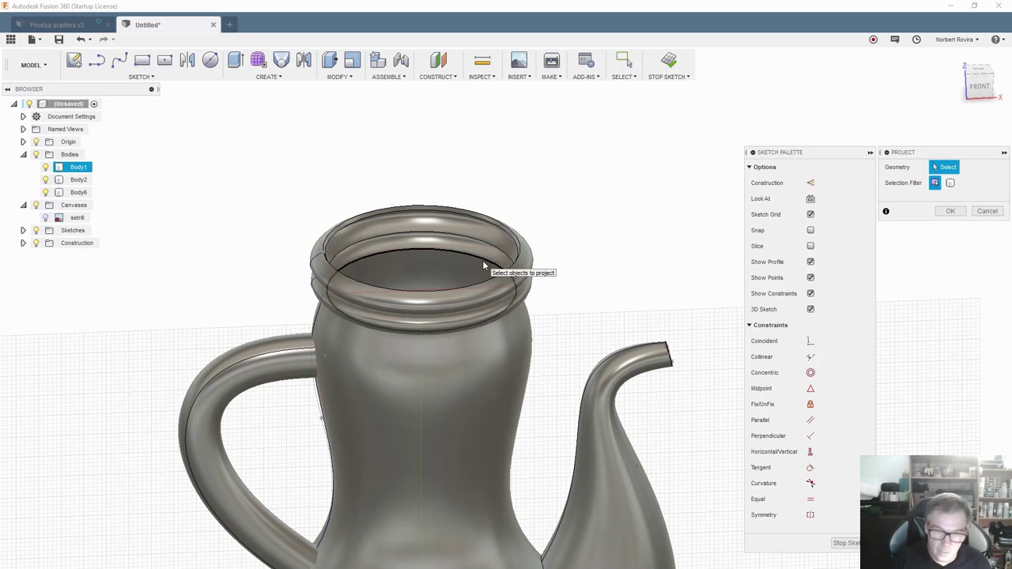
pyautogui.click(483, 260)
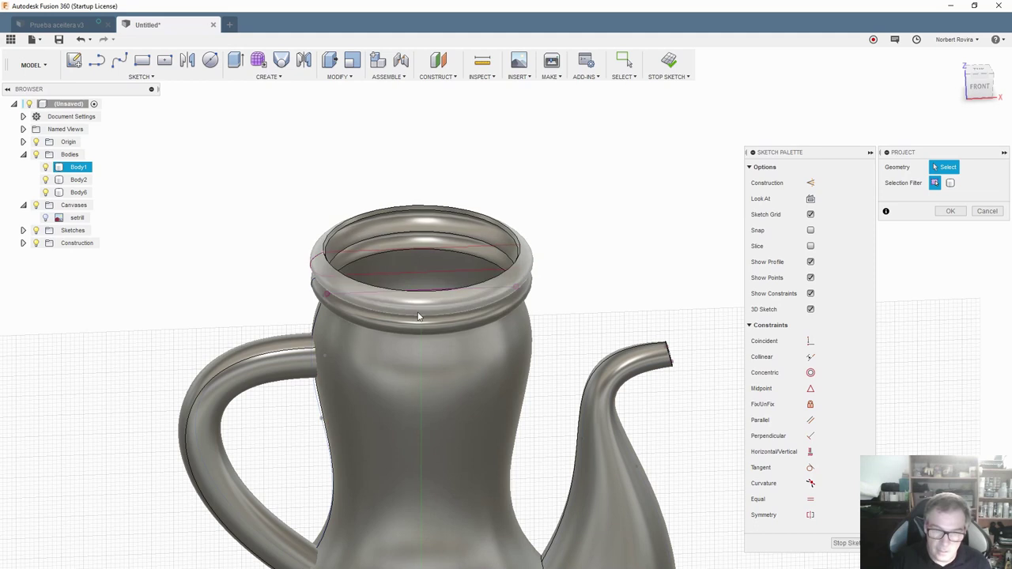
pyautogui.click(463, 256)
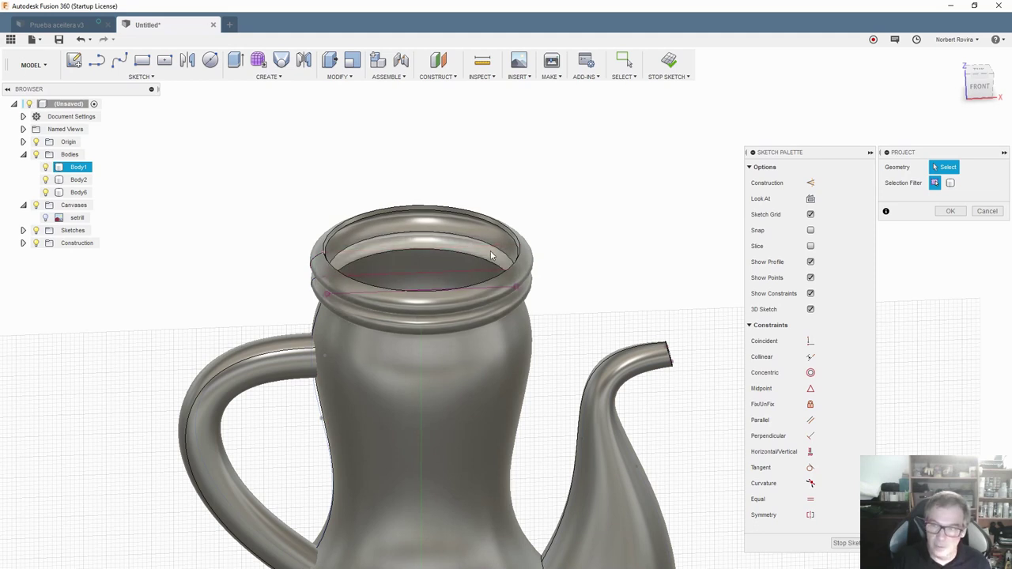
pyautogui.scroll(2, 443, 258)
pyautogui.click(444, 261)
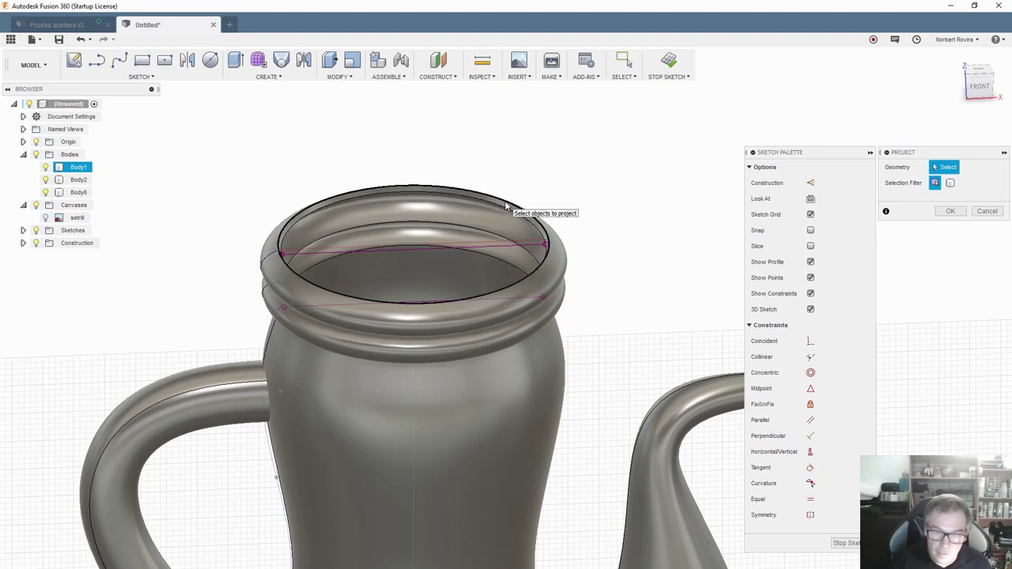
pyautogui.click(506, 205)
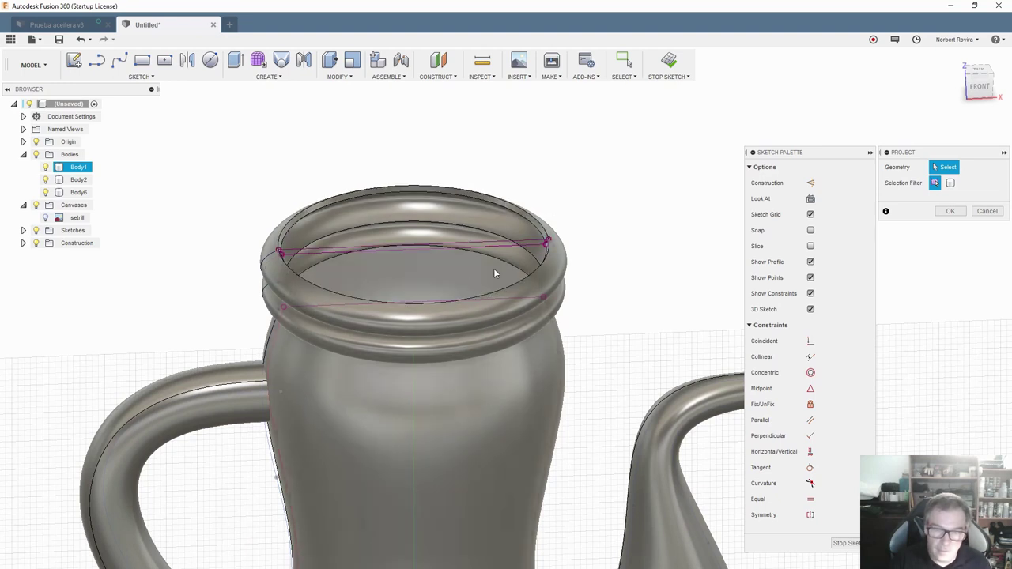
pyautogui.scroll(-2, 495, 268)
pyautogui.scroll(4, 495, 268)
pyautogui.scroll(1, 524, 246)
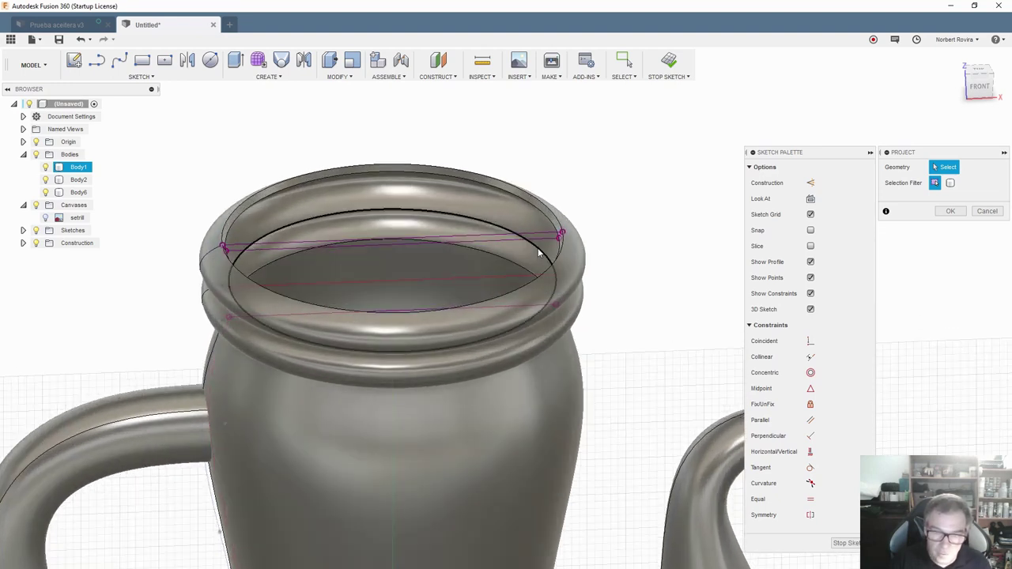
pyautogui.scroll(-1, 538, 248)
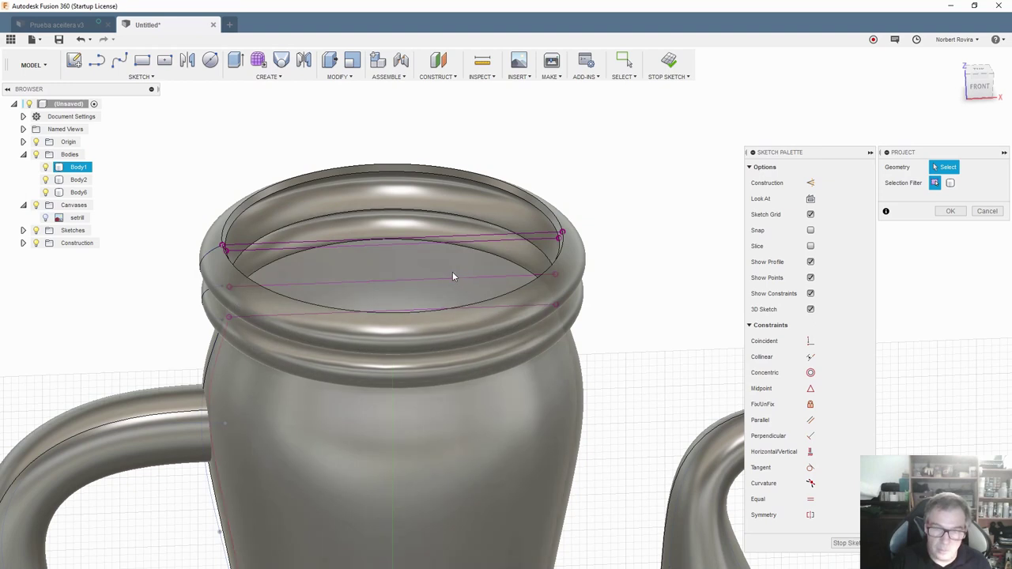
pyautogui.scroll(-1, 452, 272)
pyautogui.scroll(-2, 452, 270)
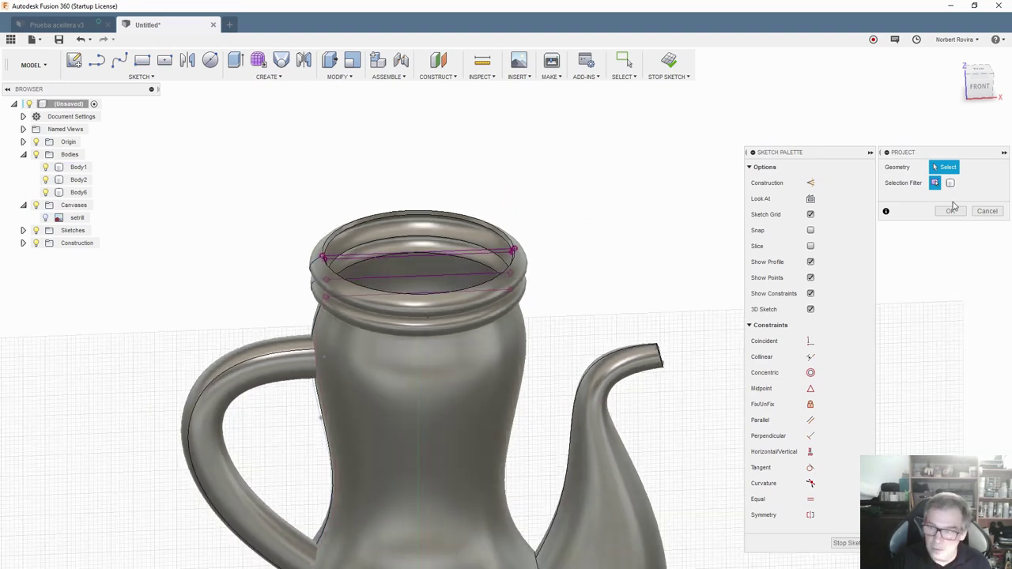
pyautogui.click(953, 211)
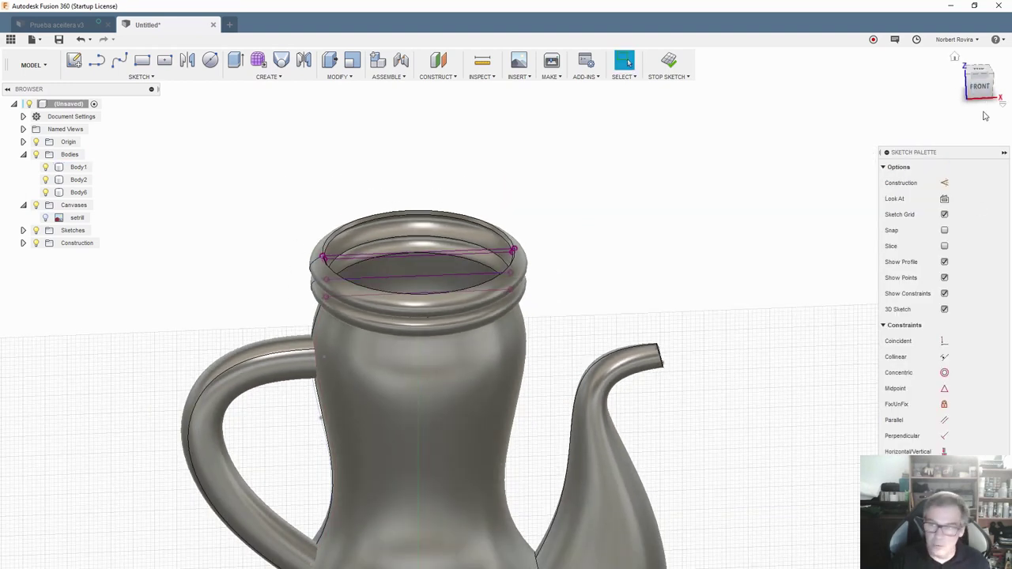
pyautogui.click(979, 87)
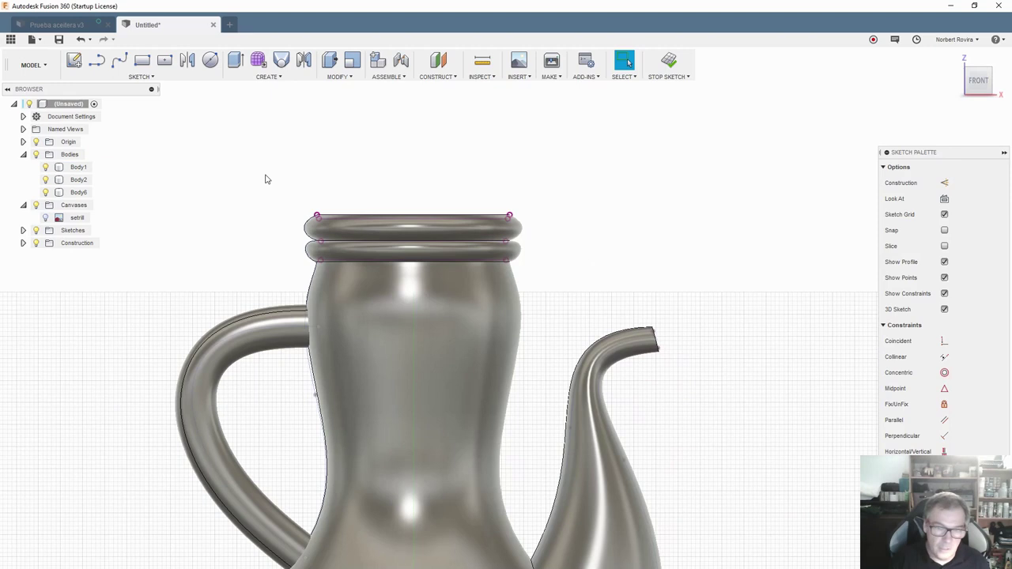
# Hide Body1 and zoom in on the projected rim lines at the neck
pyautogui.click(45, 167)
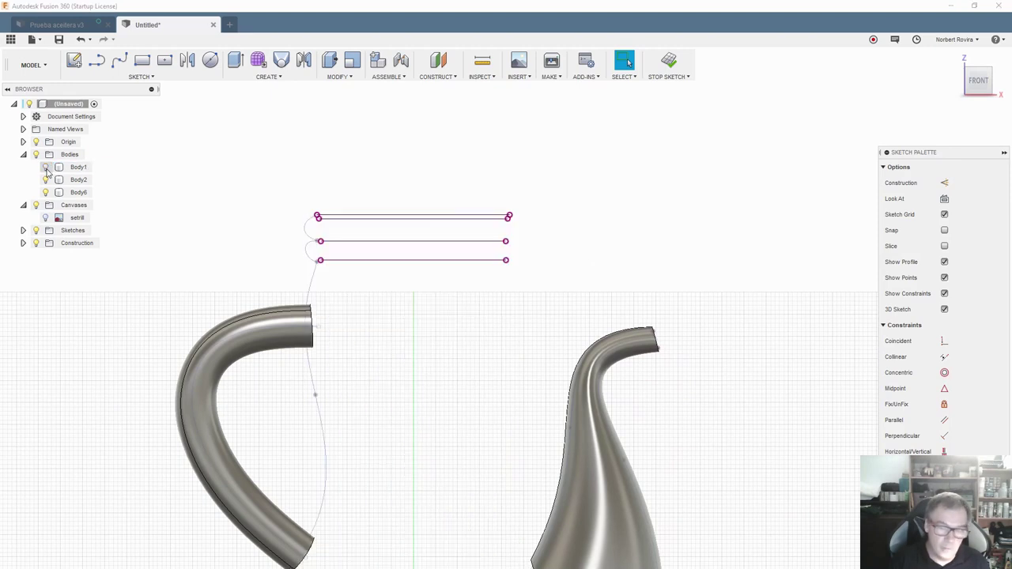
pyautogui.scroll(1, 563, 235)
pyautogui.scroll(2, 563, 238)
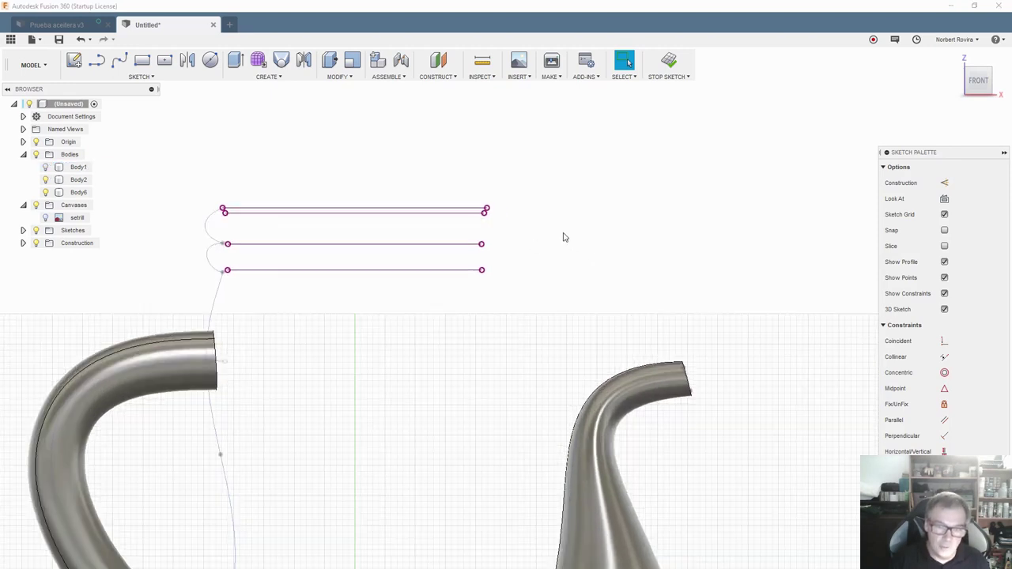
pyautogui.moveTo(355, 185); pyautogui.dragTo(353, 290, button='middle')
pyautogui.scroll(1, 353, 290)
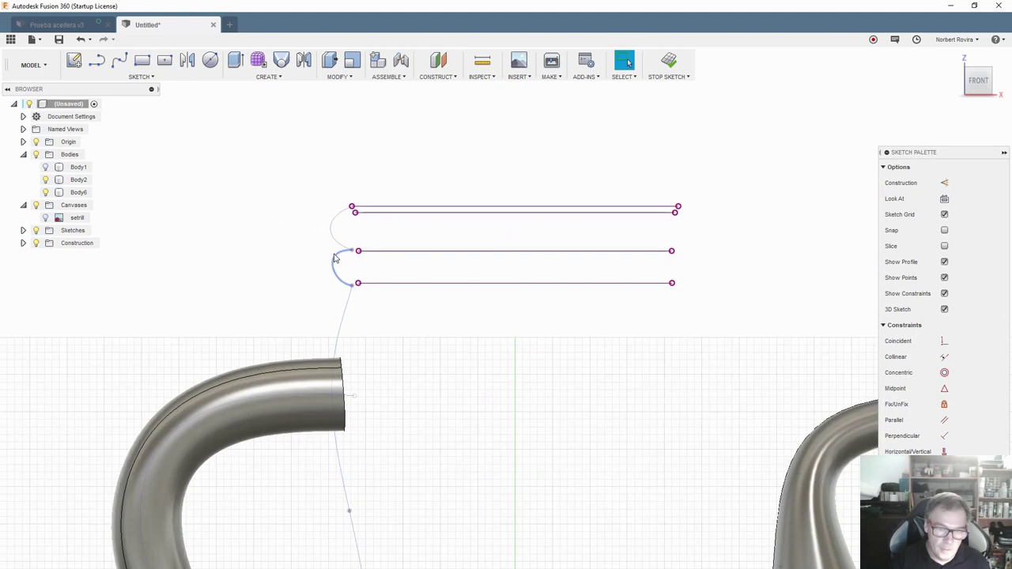
pyautogui.scroll(2, 339, 261)
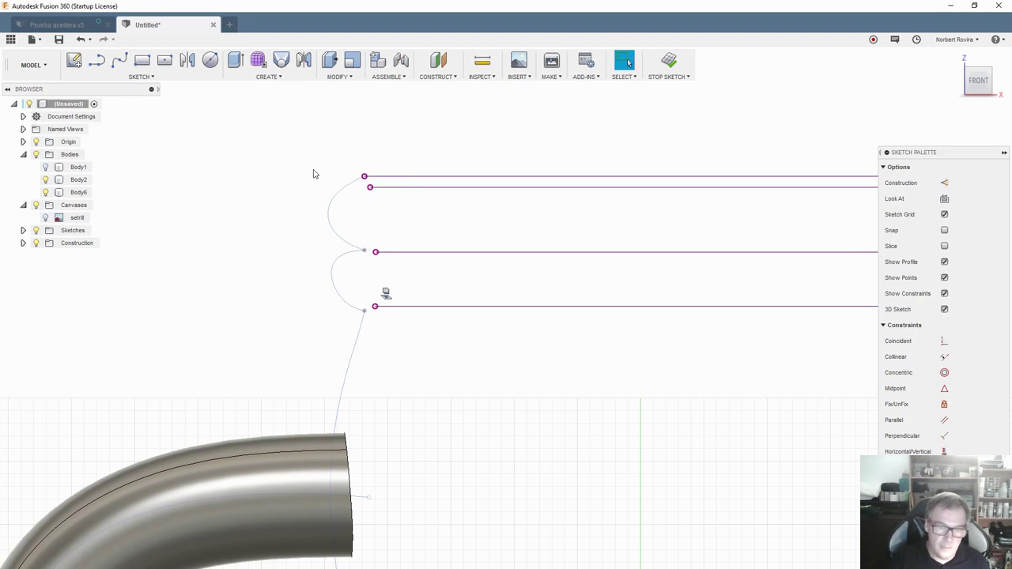
# Draw a vertical line and connectors closing a narrow profile between the rim lines, then exit
pyautogui.click(97, 63)
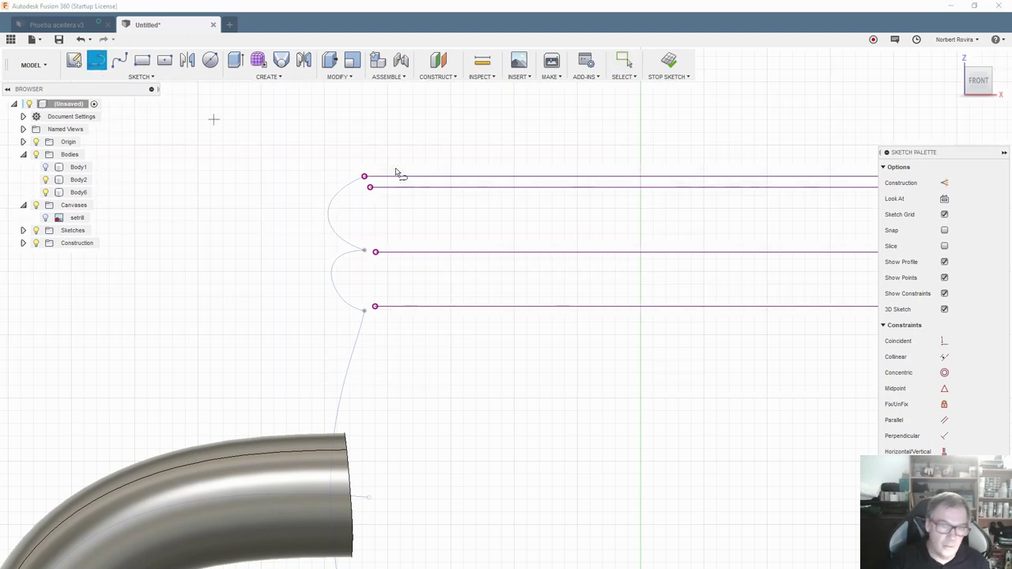
pyautogui.click(401, 307)
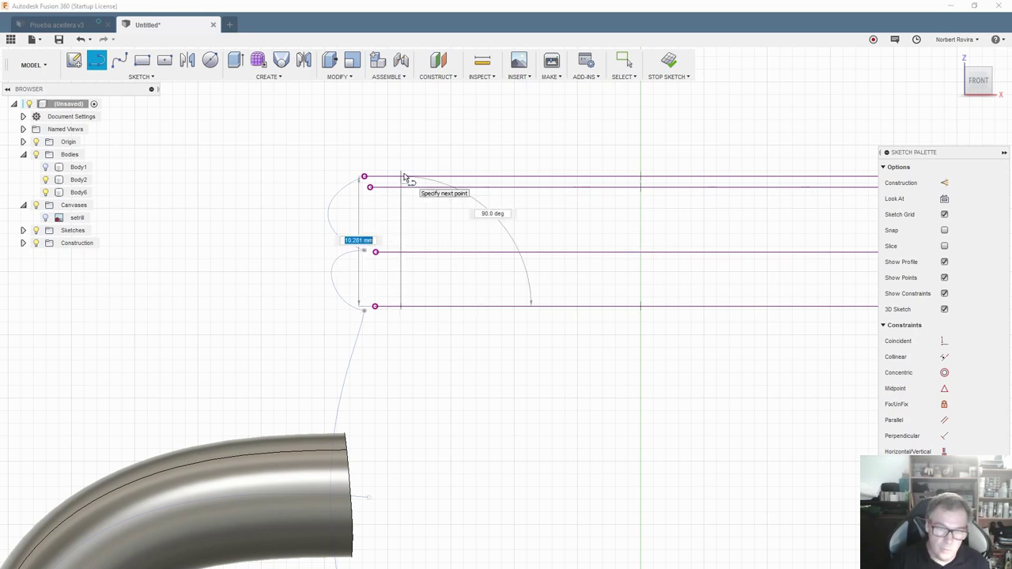
pyautogui.click(402, 176)
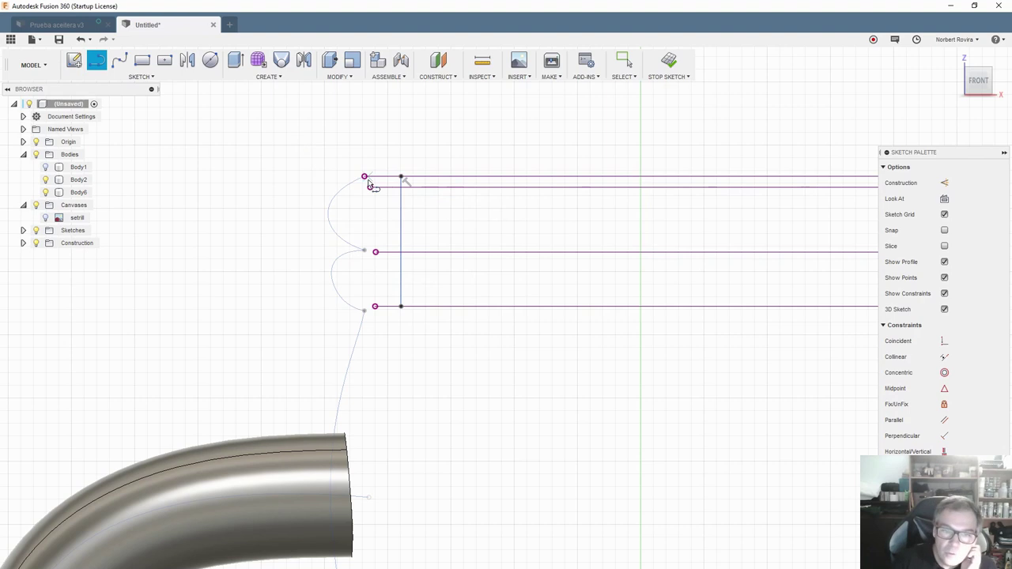
pyautogui.click(365, 177)
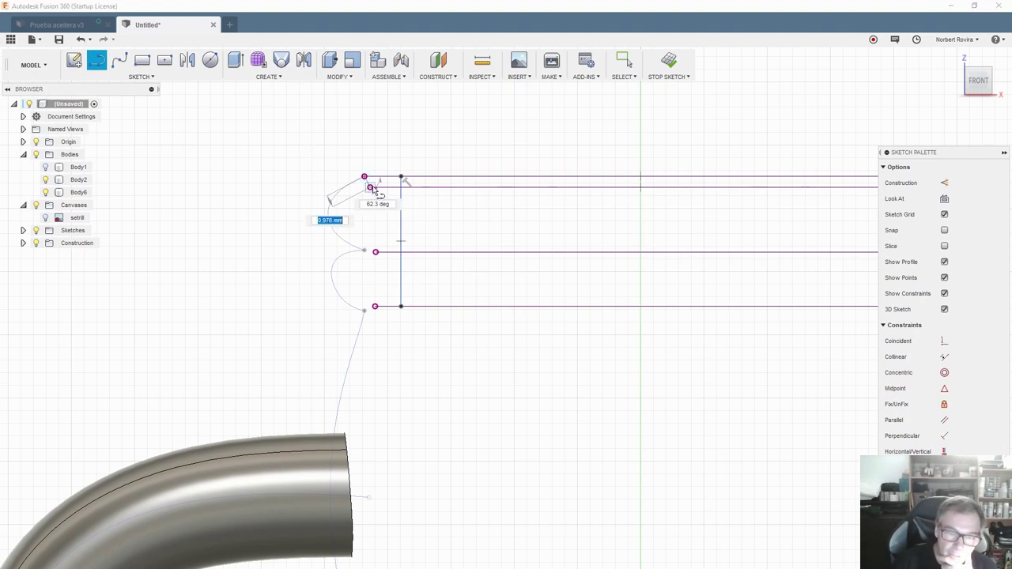
pyautogui.click(370, 188)
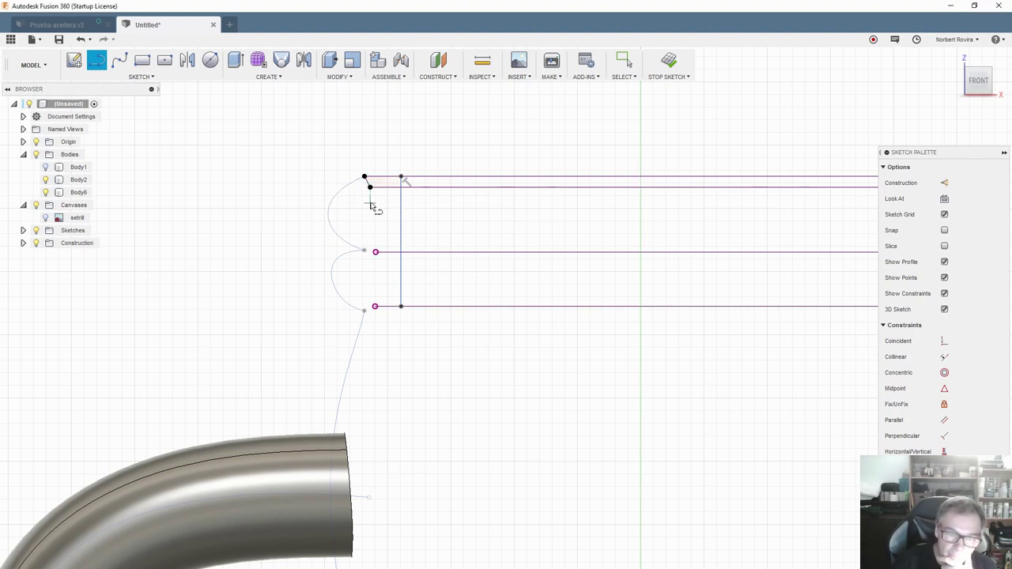
pyautogui.click(370, 188)
pyautogui.click(376, 252)
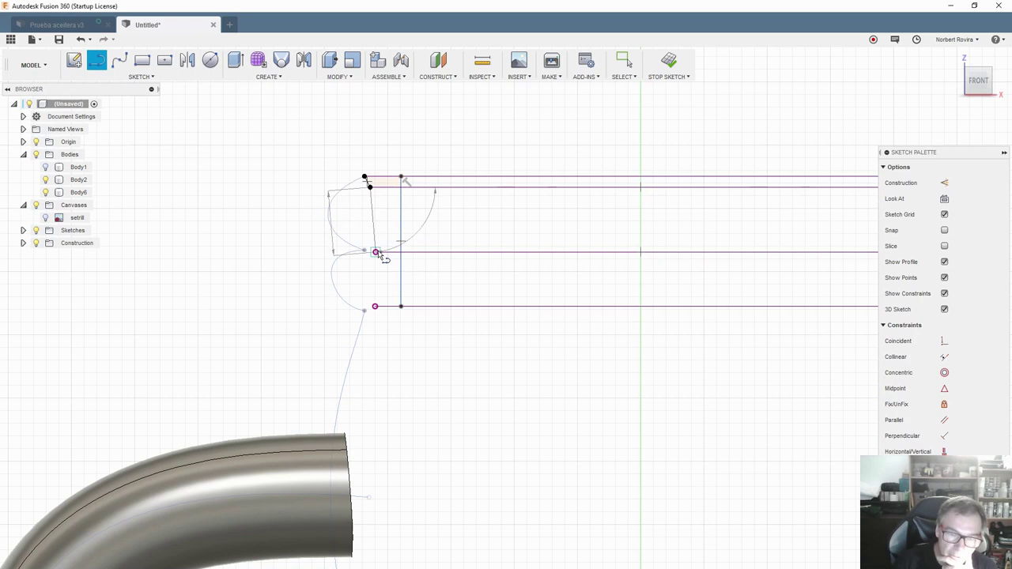
pyautogui.click(376, 252)
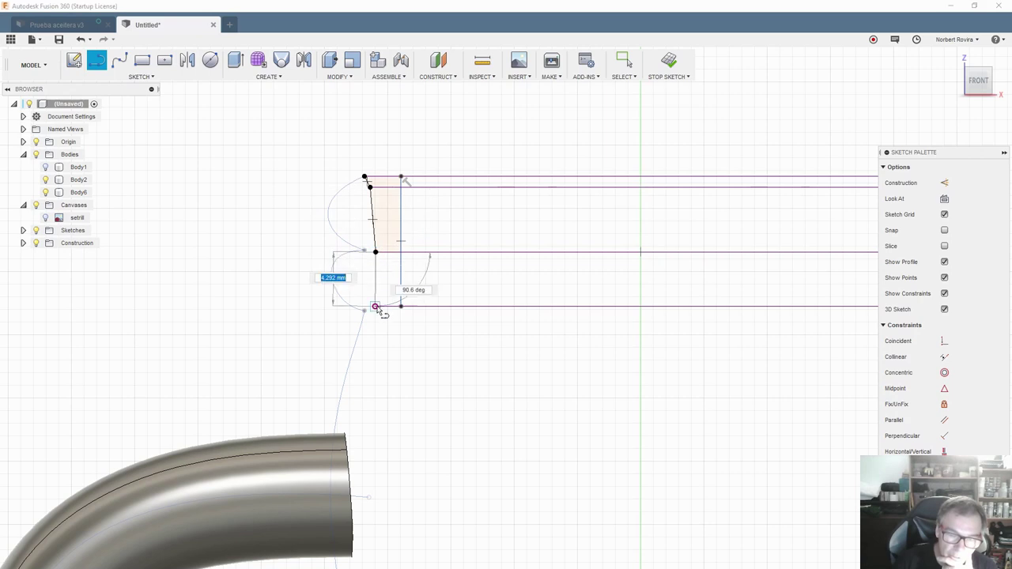
pyautogui.click(376, 307)
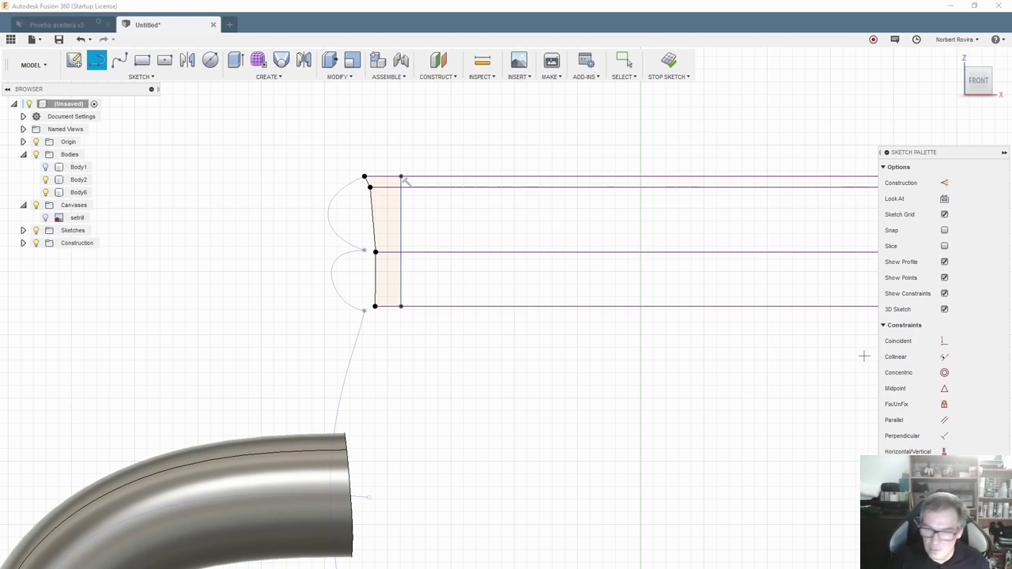
pyautogui.press('Escape')
# Show Body1 again and reopen the rim profile sketch for editing
pyautogui.click(45, 167)
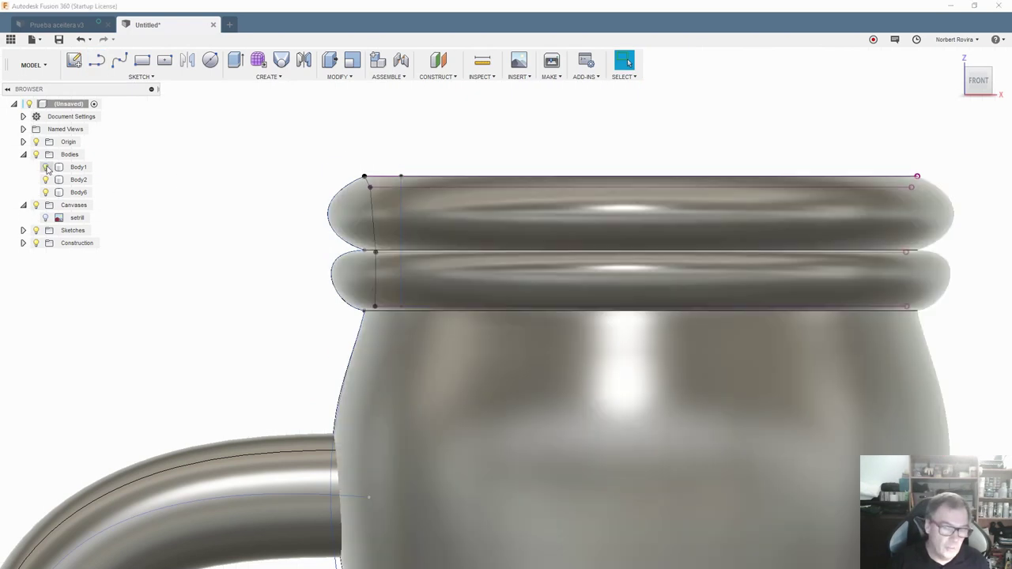
pyautogui.moveTo(413, 158)
pyautogui.keyDown('shift'); pyautogui.mouseDown(button='middle')
pyautogui.moveTo(412, 174)
pyautogui.moveTo(369, 186)
pyautogui.moveTo(359, 167)
pyautogui.moveTo(368, 163)
pyautogui.mouseUp(button='middle'); pyautogui.keyUp('shift')
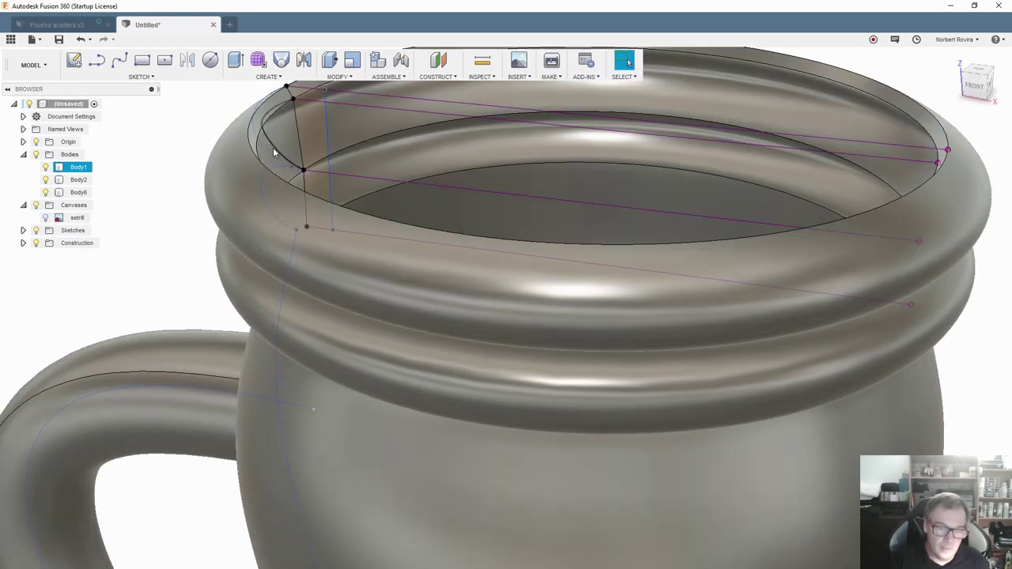
pyautogui.click(183, 530)
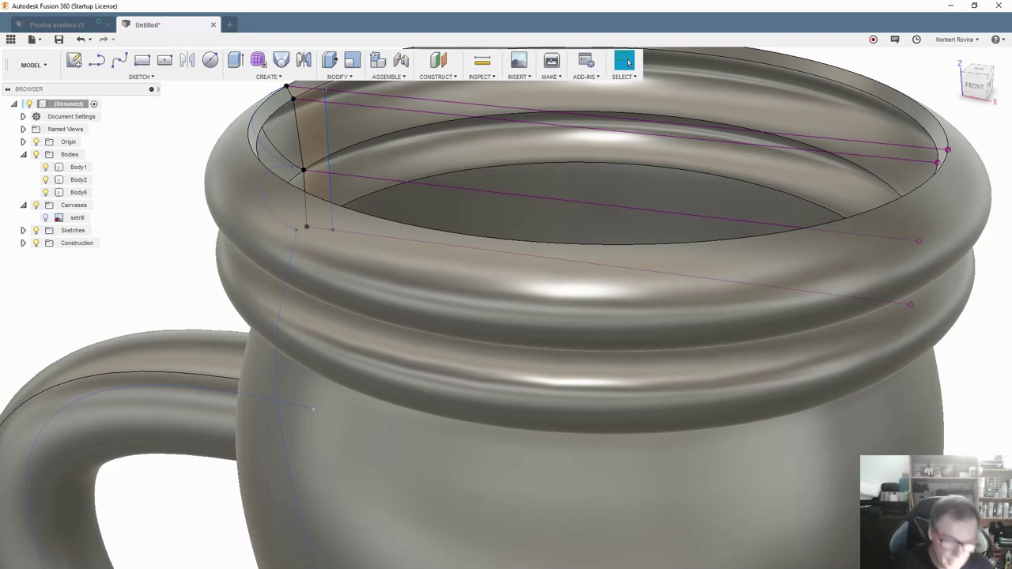
pyautogui.rightClick(176, 471)
pyautogui.click(225, 489)
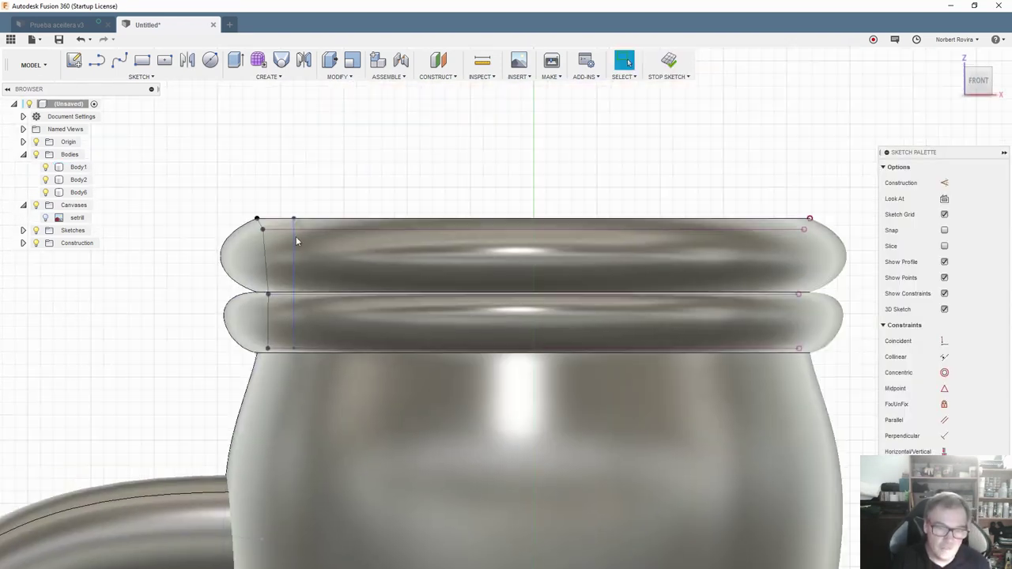
# Project the curved inner rim edge of the neck into the sketch
pyautogui.keyDown('shift'); pyautogui.moveTo(296, 237); pyautogui.dragTo(408, 155, button='middle'); pyautogui.keyUp('shift')
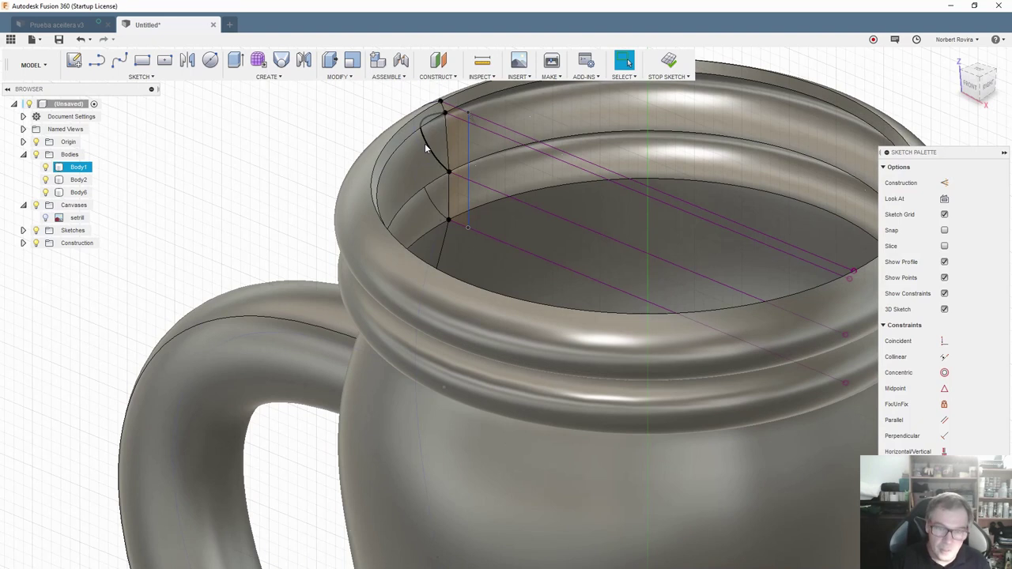
pyautogui.press('p')
pyautogui.click(430, 148)
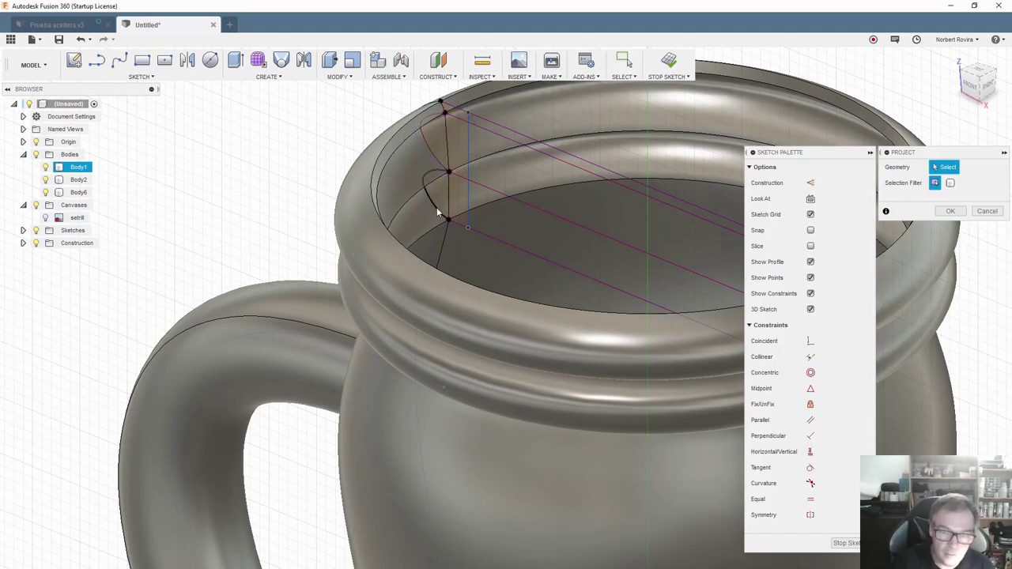
pyautogui.click(443, 134)
pyautogui.click(951, 211)
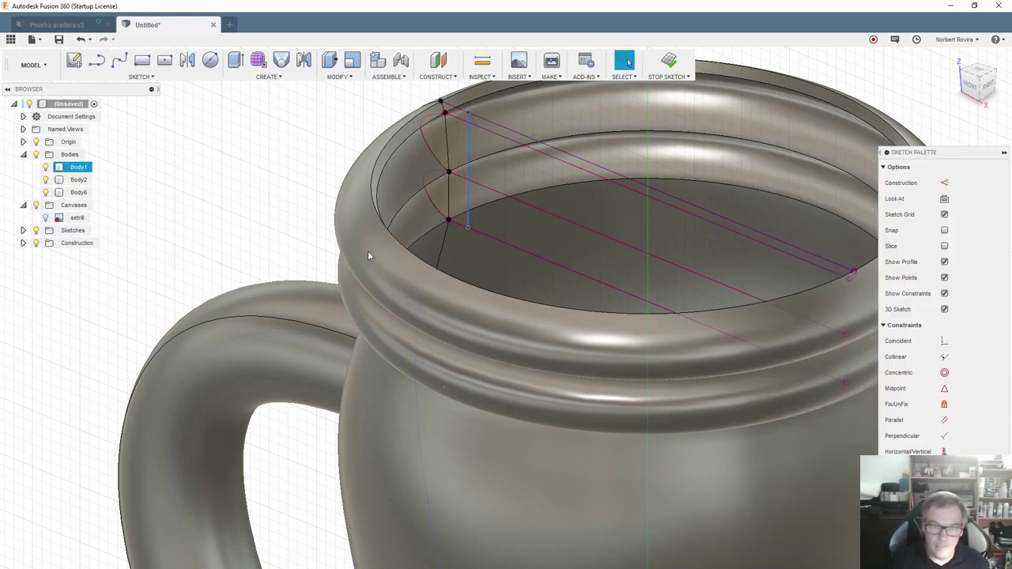
pyautogui.moveTo(434, 280)
pyautogui.keyDown('shift'); pyautogui.mouseDown(button='middle')
pyautogui.moveTo(441, 265)
pyautogui.moveTo(346, 301)
pyautogui.moveTo(353, 293)
pyautogui.mouseUp(button='middle'); pyautogui.keyUp('shift')
pyautogui.press('Escape')
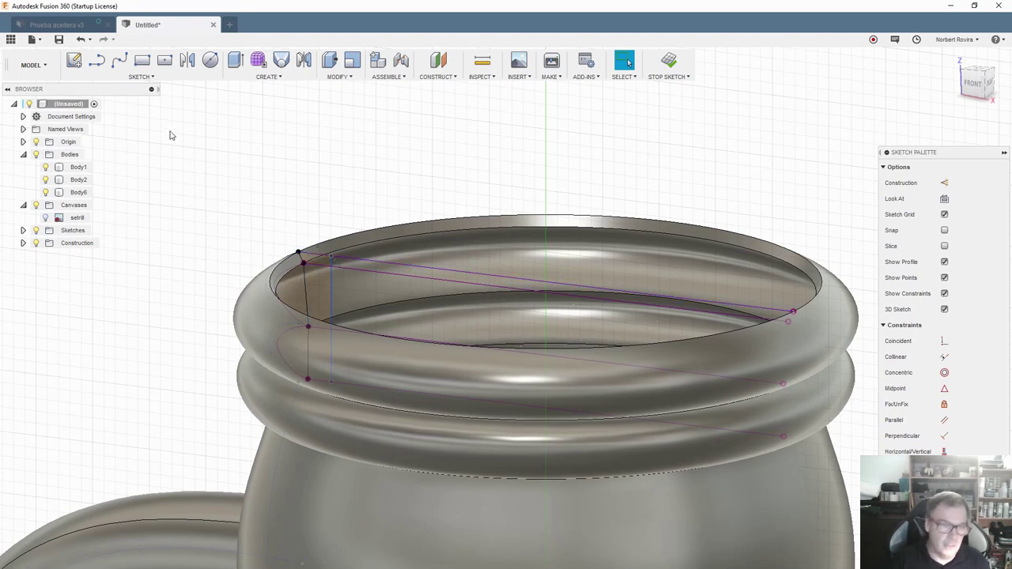
# Start a Revolve and select the rim strip and crescent profiles, five in total
pyautogui.click(272, 77)
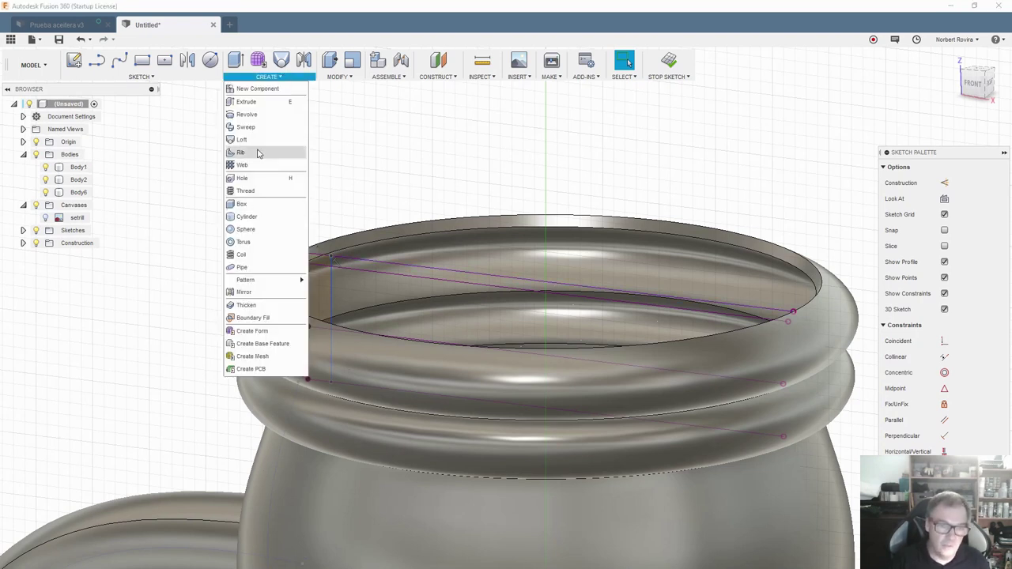
pyautogui.click(266, 117)
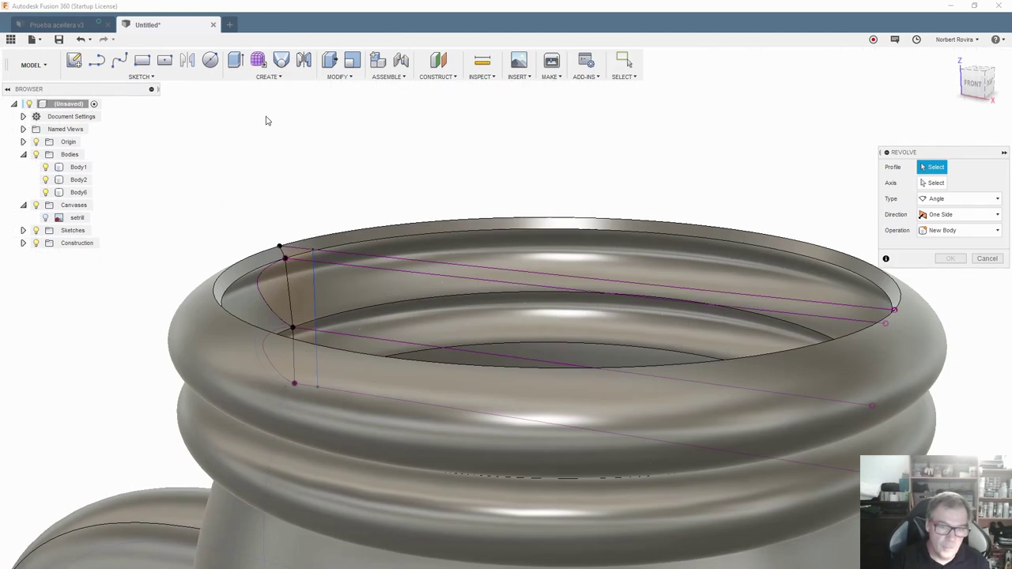
pyautogui.click(299, 277)
pyautogui.click(274, 284)
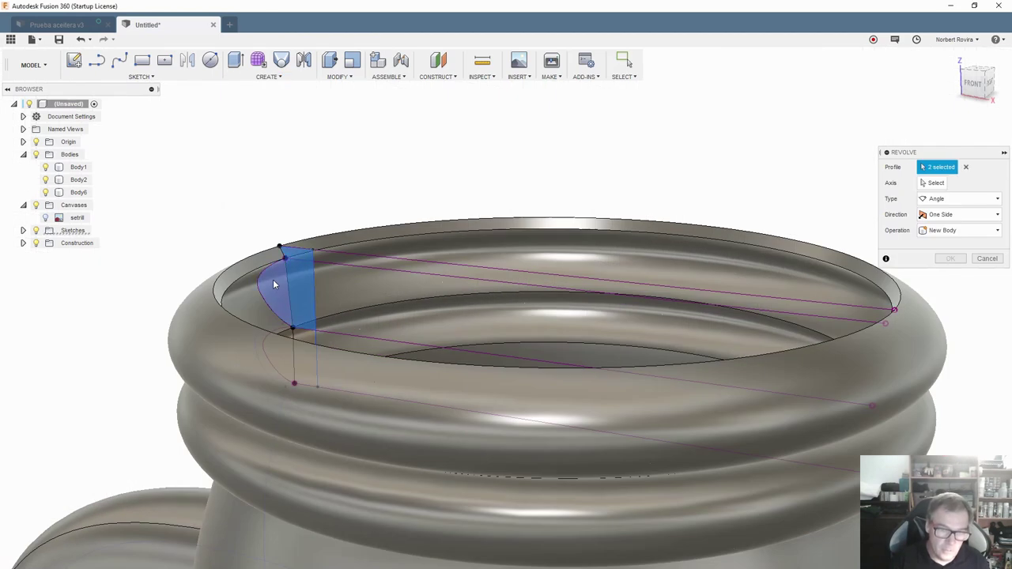
pyautogui.click(286, 334)
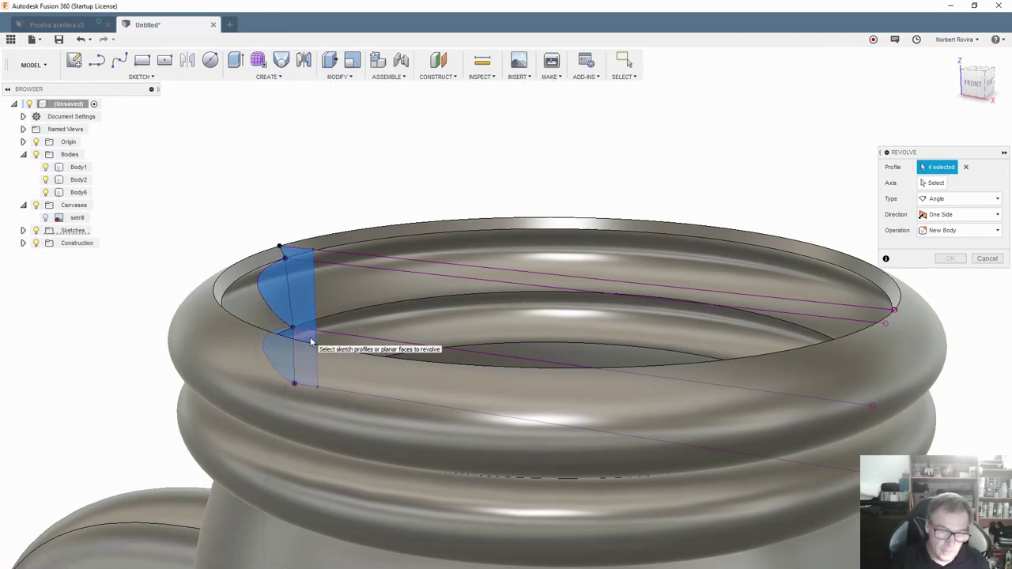
pyautogui.click(310, 342)
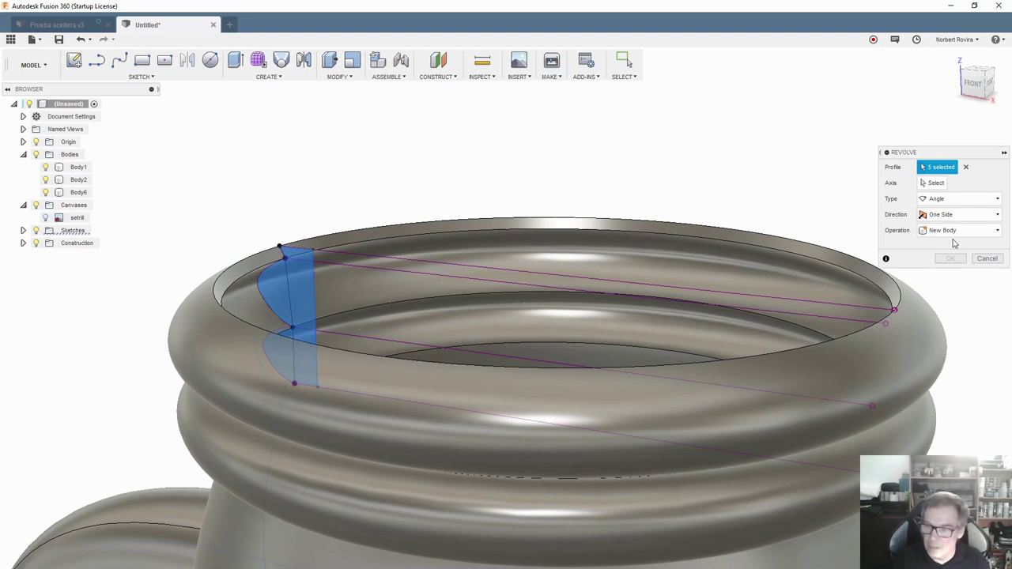
pyautogui.click(933, 183)
pyautogui.scroll(-5, 529, 269)
# Revolve the rim profiles 360 deg around the jug's vertical axis as a Join
pyautogui.scroll(-3, 534, 431)
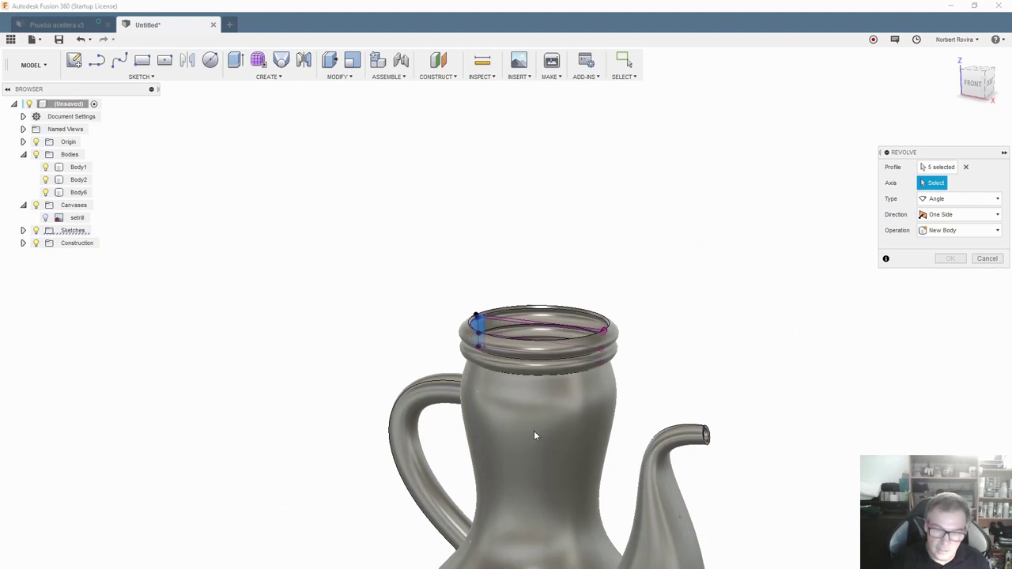
pyautogui.scroll(-3, 535, 436)
pyautogui.scroll(-2, 552, 490)
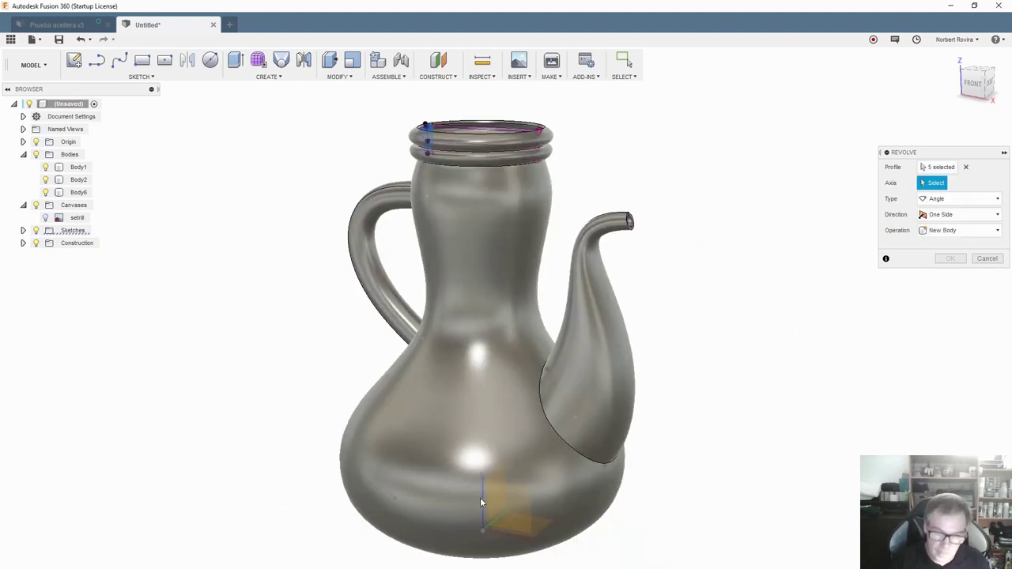
pyautogui.click(483, 495)
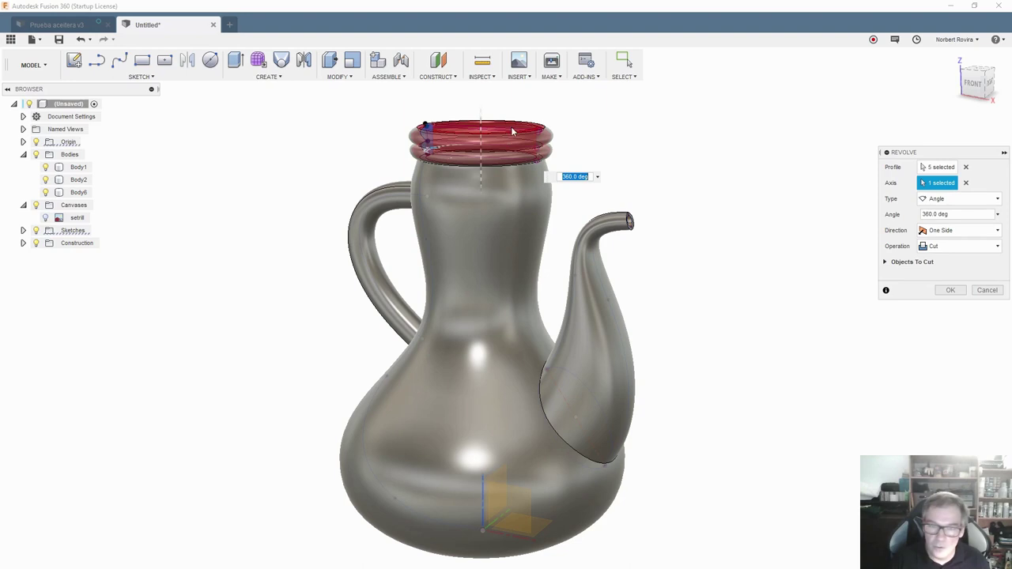
pyautogui.scroll(2, 427, 136)
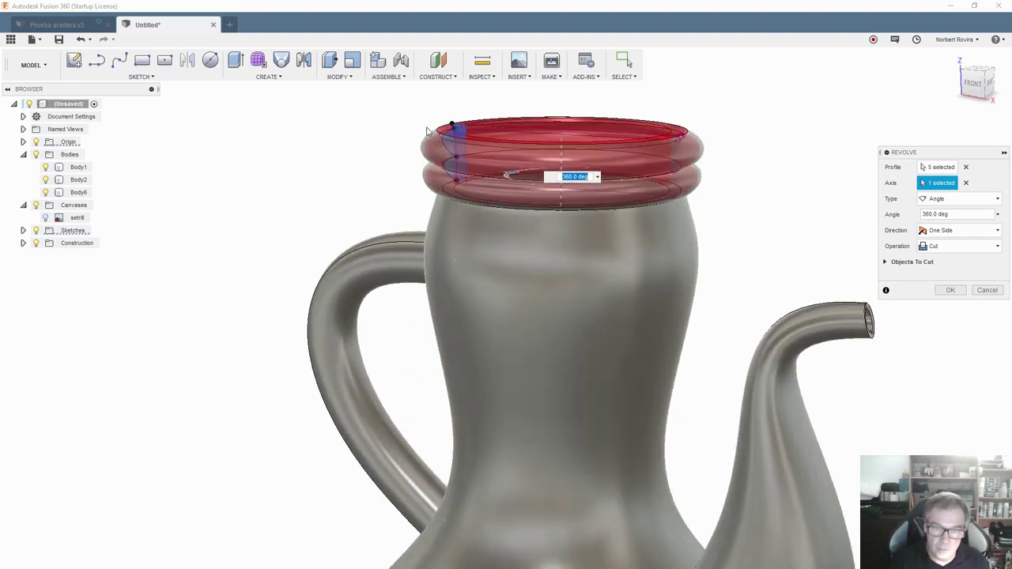
pyautogui.scroll(3, 475, 136)
pyautogui.scroll(3, 526, 137)
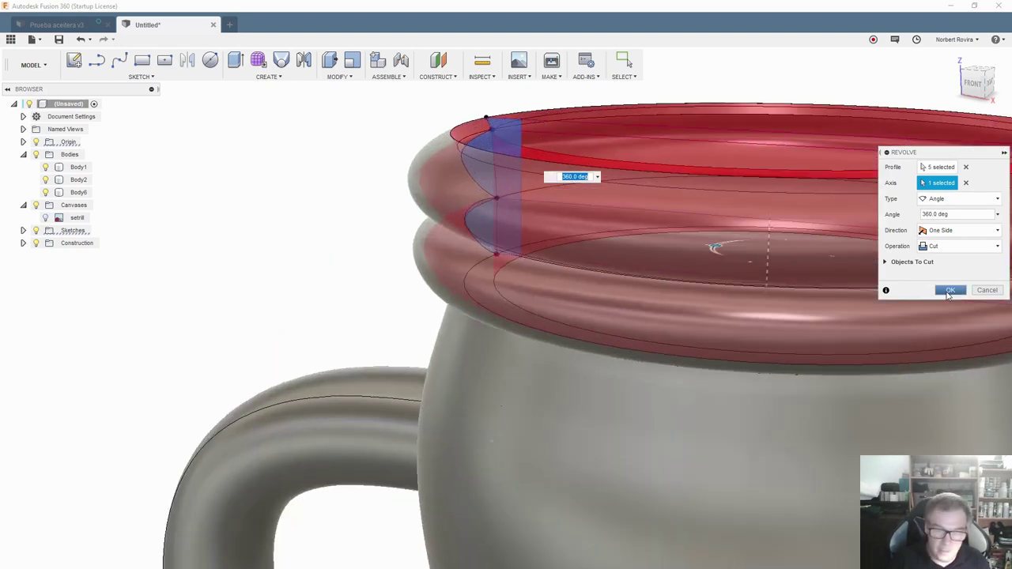
pyautogui.click(965, 246)
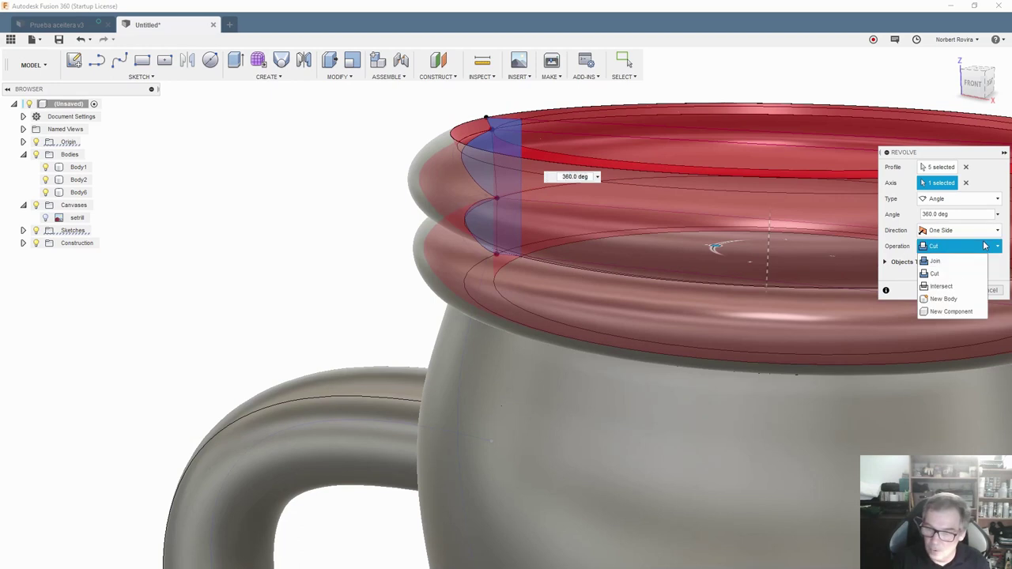
pyautogui.click(957, 264)
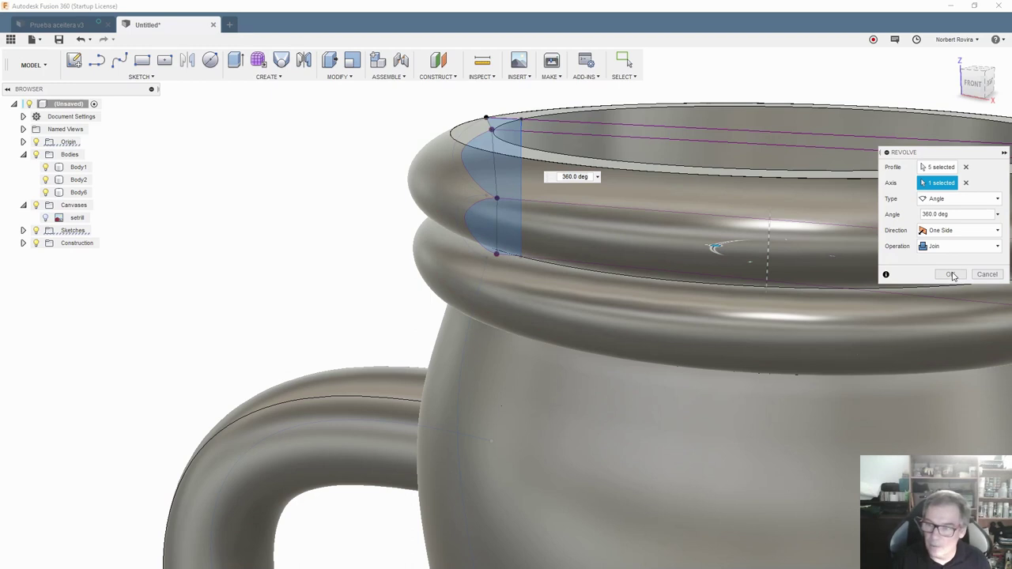
pyautogui.click(952, 275)
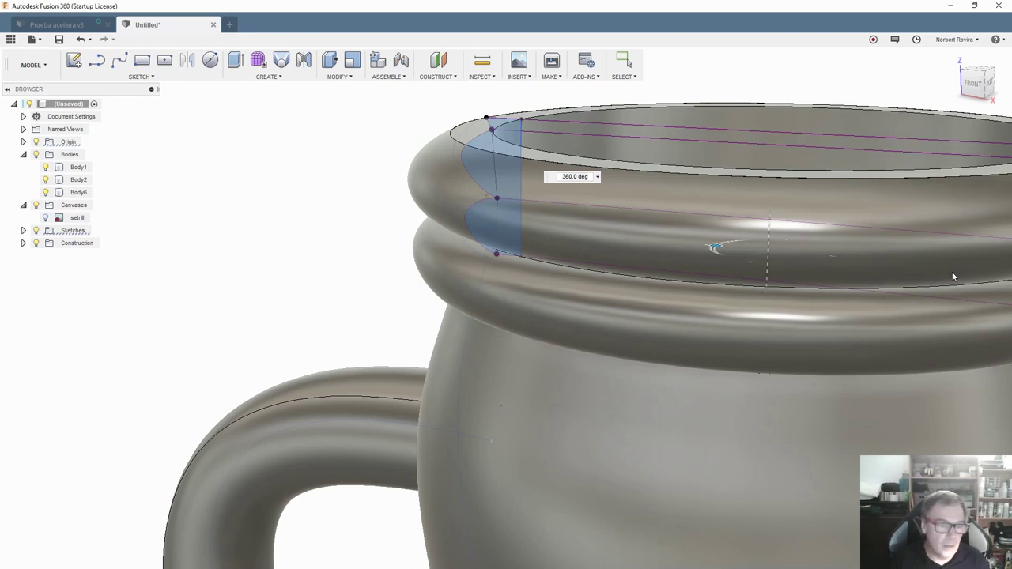
# Select Body1 (jug), Body2 (handle) and Body6 (spout) together and open the Modify menu
pyautogui.moveTo(570, 178)
pyautogui.keyDown('shift'); pyautogui.mouseDown(button='middle')
pyautogui.moveTo(550, 192)
pyautogui.moveTo(598, 177)
pyautogui.moveTo(533, 164)
pyautogui.moveTo(560, 275)
pyautogui.moveTo(651, 335)
pyautogui.moveTo(491, 322)
pyautogui.moveTo(484, 338)
pyautogui.moveTo(602, 332)
pyautogui.moveTo(461, 306)
pyautogui.mouseUp(button='middle'); pyautogui.keyUp('shift')
pyautogui.scroll(-5, 556, 237)
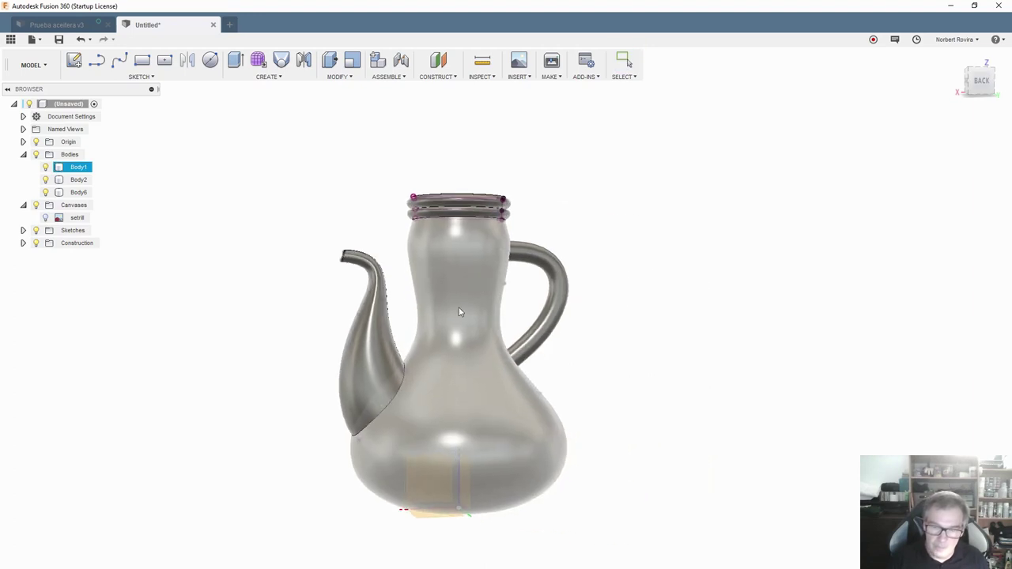
pyautogui.click(287, 174)
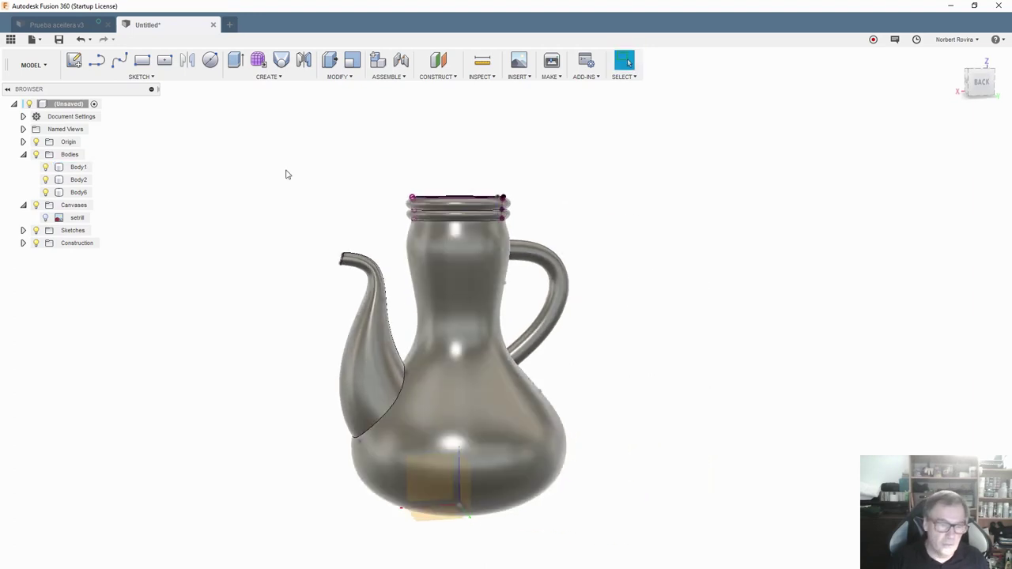
pyautogui.click(83, 167)
pyautogui.keyDown('ctrl'); pyautogui.click(83, 180); pyautogui.keyUp('ctrl')
pyautogui.keyDown('ctrl'); pyautogui.click(87, 194); pyautogui.keyUp('ctrl')
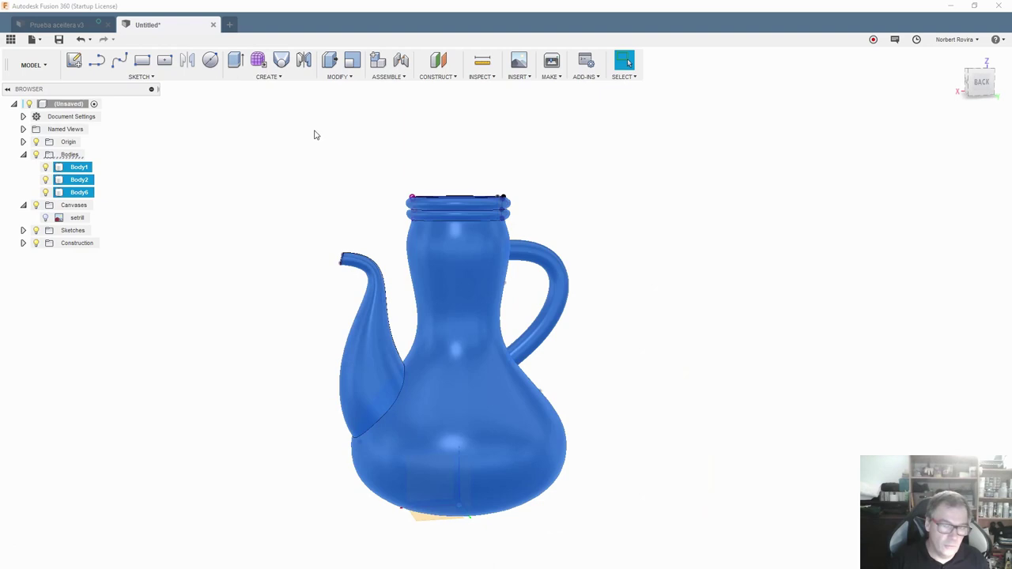
pyautogui.click(348, 77)
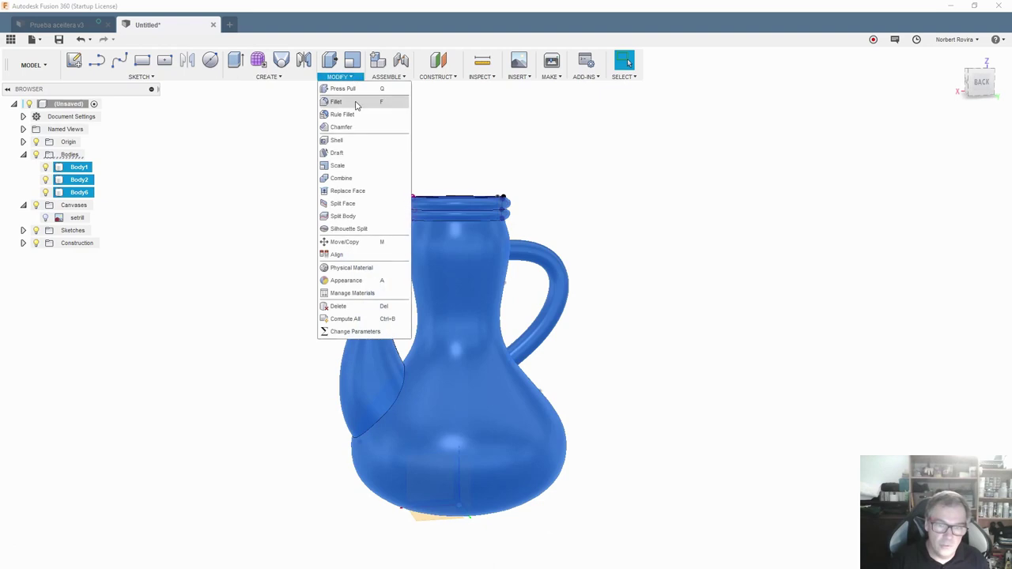
# Join the jug, handle and spout with Combine, and rename the merged Body1 'aceitera'
pyautogui.click(356, 181)
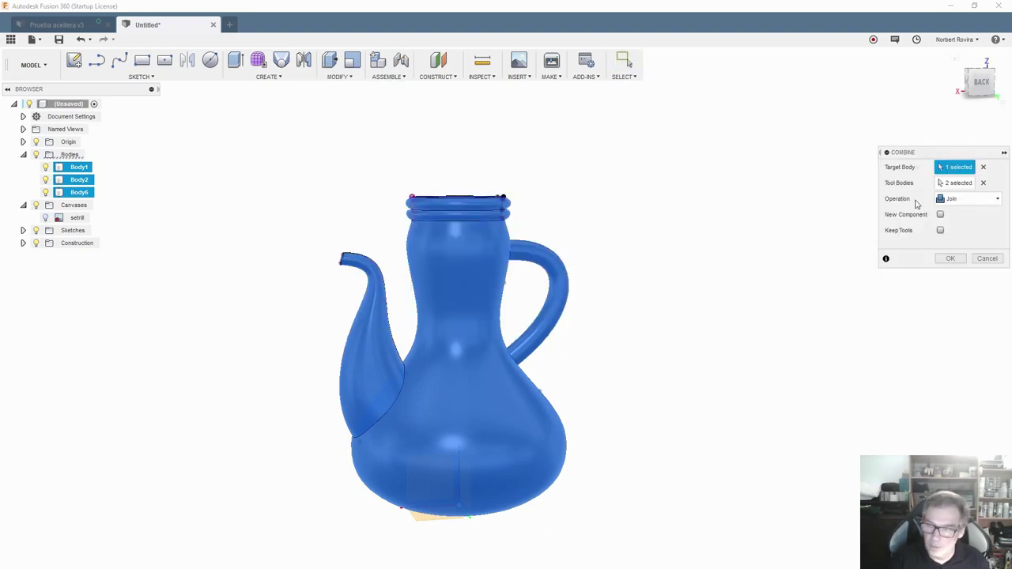
pyautogui.click(951, 258)
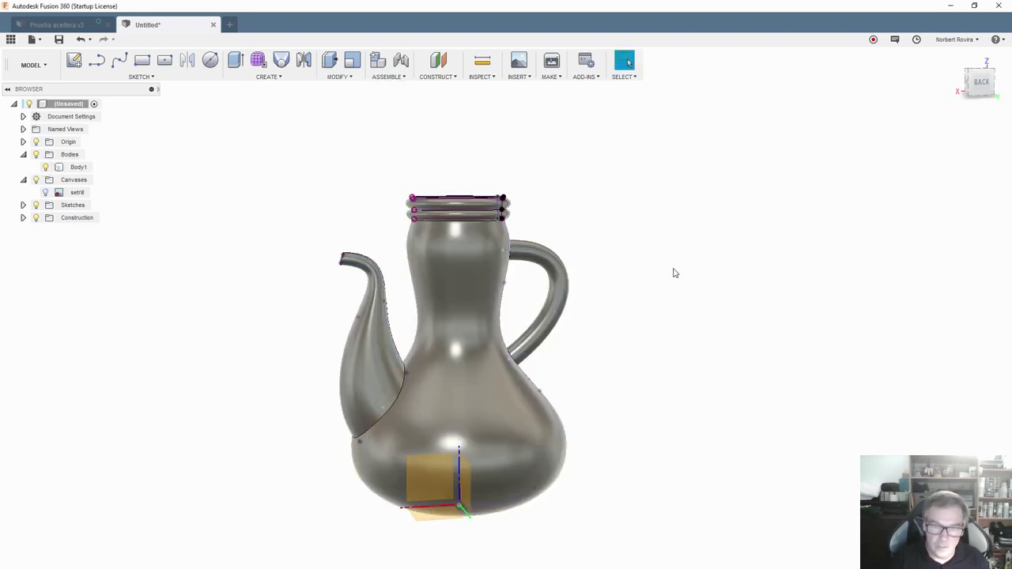
pyautogui.doubleClick(78, 167)
pyautogui.write('aceitera')
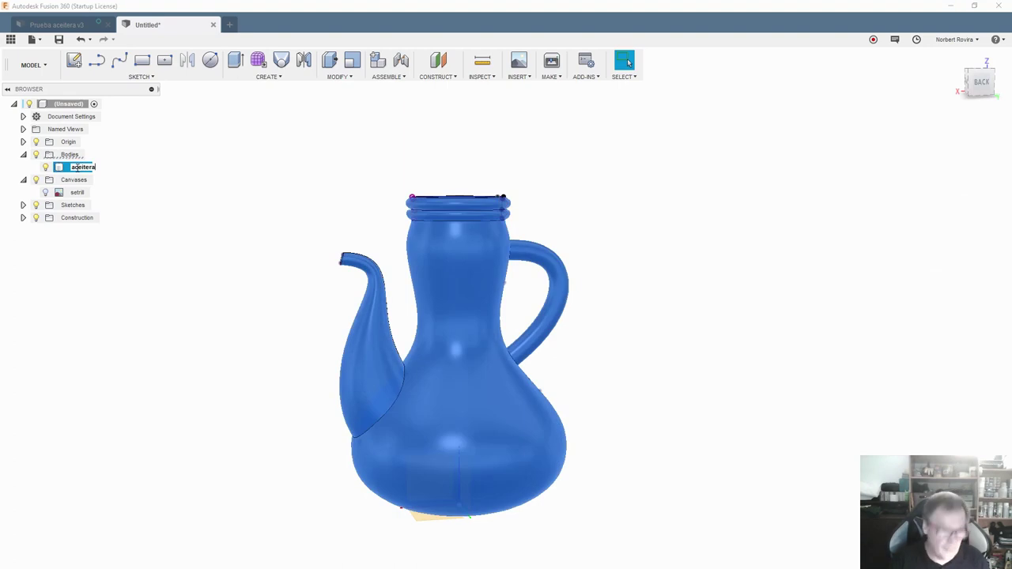
pyautogui.press('Return')
pyautogui.click(657, 214)
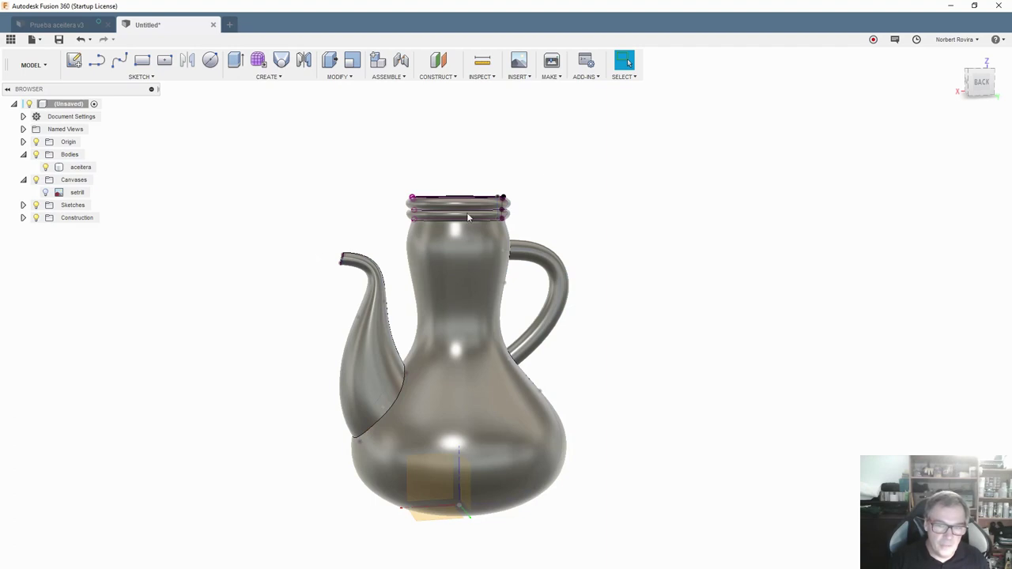
pyautogui.moveTo(377, 187)
pyautogui.keyDown('shift'); pyautogui.mouseDown(button='middle')
pyautogui.moveTo(381, 214)
pyautogui.moveTo(375, 182)
pyautogui.mouseUp(button='middle'); pyautogui.keyUp('shift')
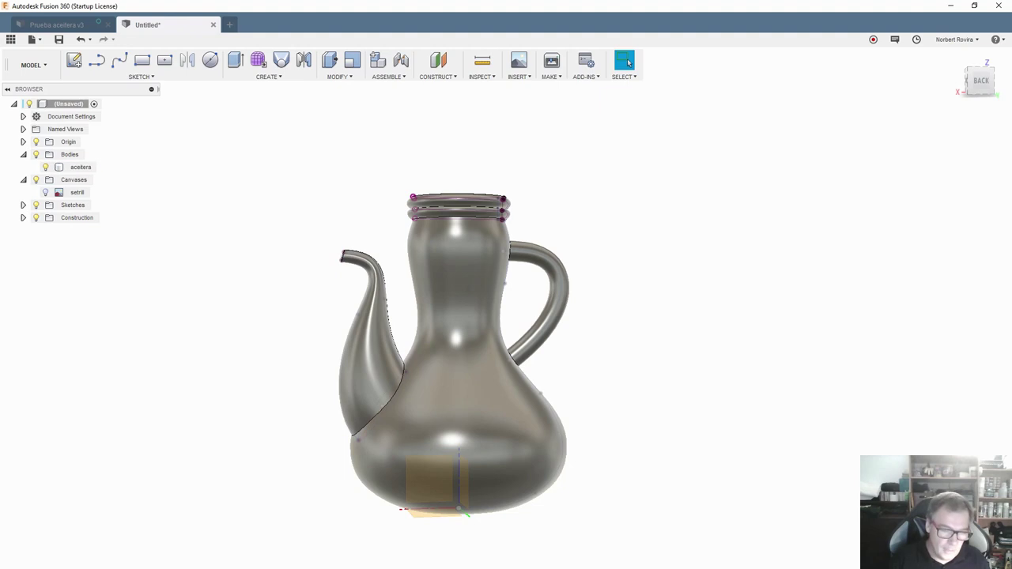
# Reopen the rim profile sketch for editing and hide the aceitera body
pyautogui.rightClick(169, 475)
pyautogui.click(222, 496)
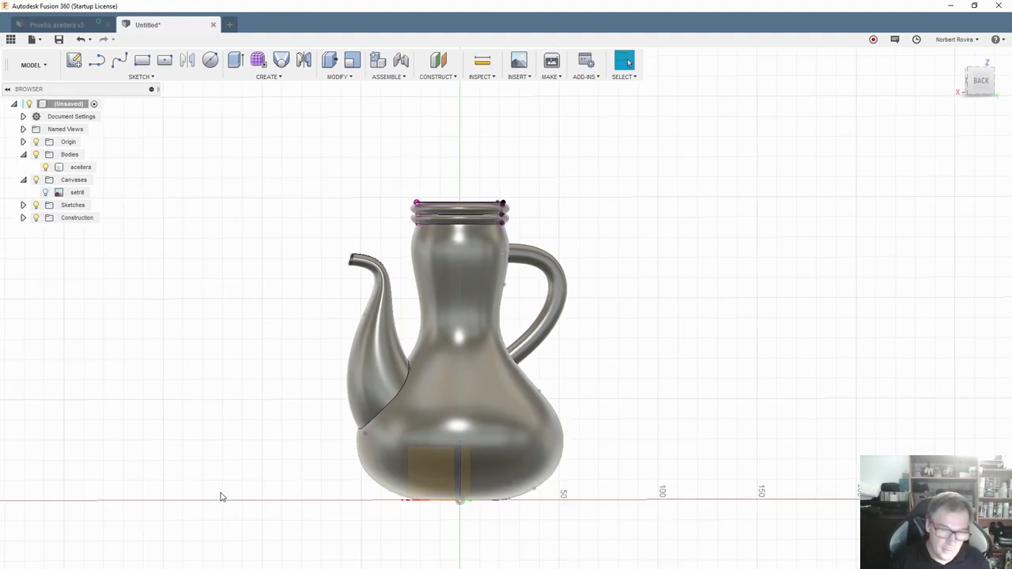
pyautogui.click(49, 169)
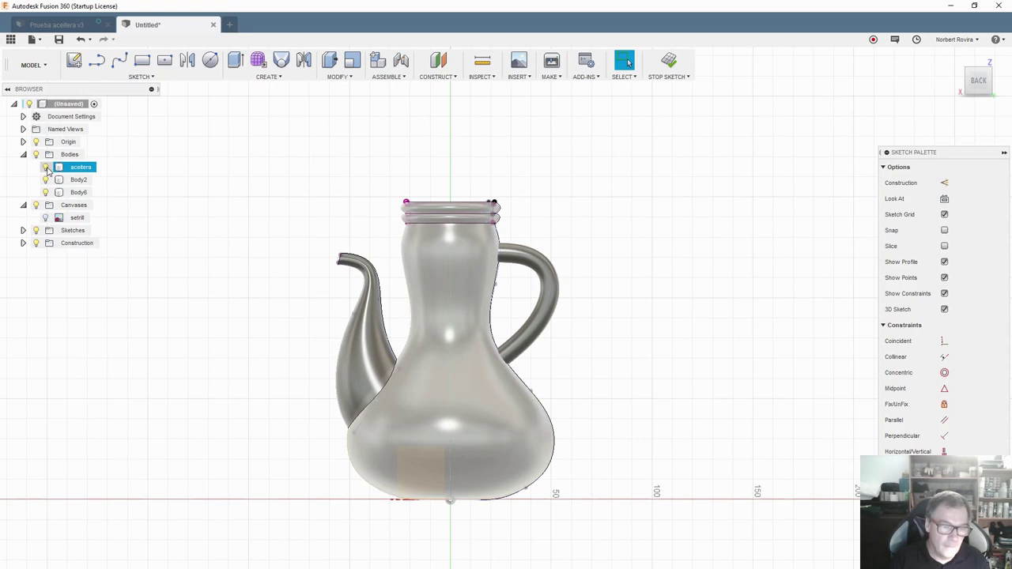
pyautogui.click(47, 170)
pyautogui.click(45, 168)
pyautogui.scroll(2, 404, 185)
pyautogui.scroll(2, 404, 185)
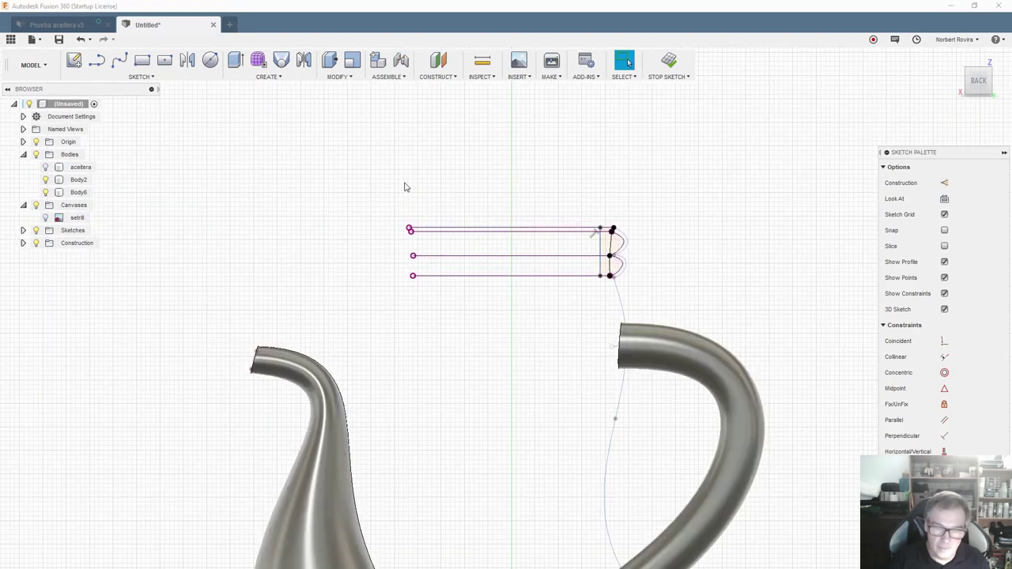
pyautogui.scroll(1, 404, 187)
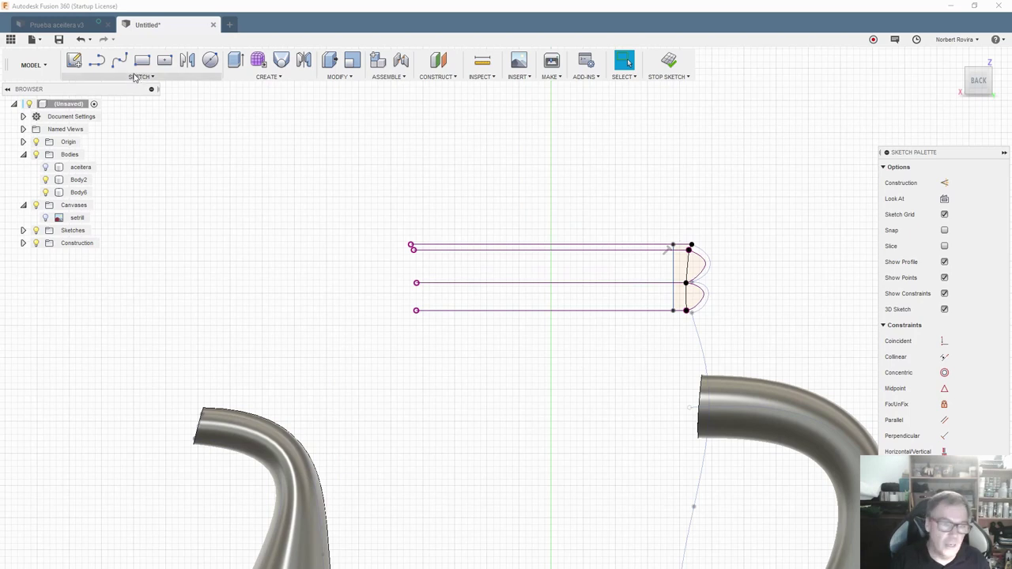
# Draw a short horizontal line from the central axis and a slanted edge rising above the rim
pyautogui.click(97, 67)
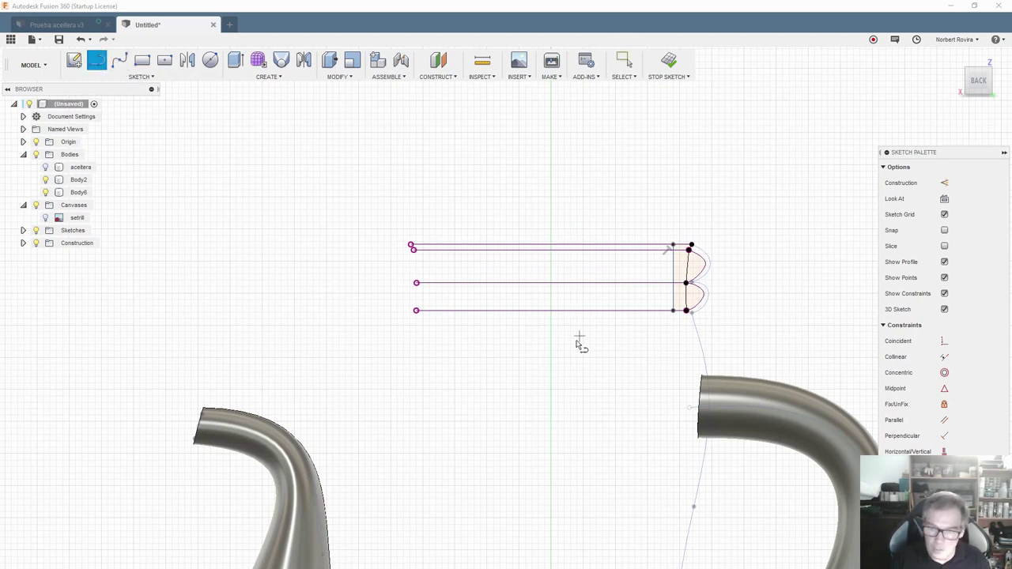
pyautogui.scroll(-4, 580, 339)
pyautogui.scroll(-3, 546, 356)
pyautogui.scroll(-2, 560, 388)
pyautogui.press('Escape')
pyautogui.moveTo(560, 388); pyautogui.dragTo(558, 350, button='middle')
pyautogui.press('l')
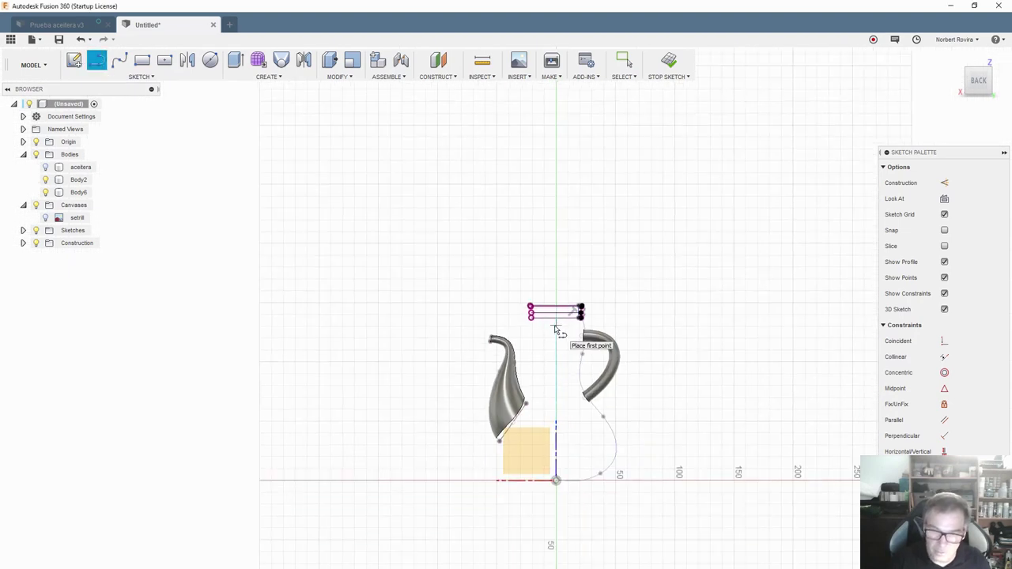
pyautogui.click(556, 329)
pyautogui.scroll(1, 571, 330)
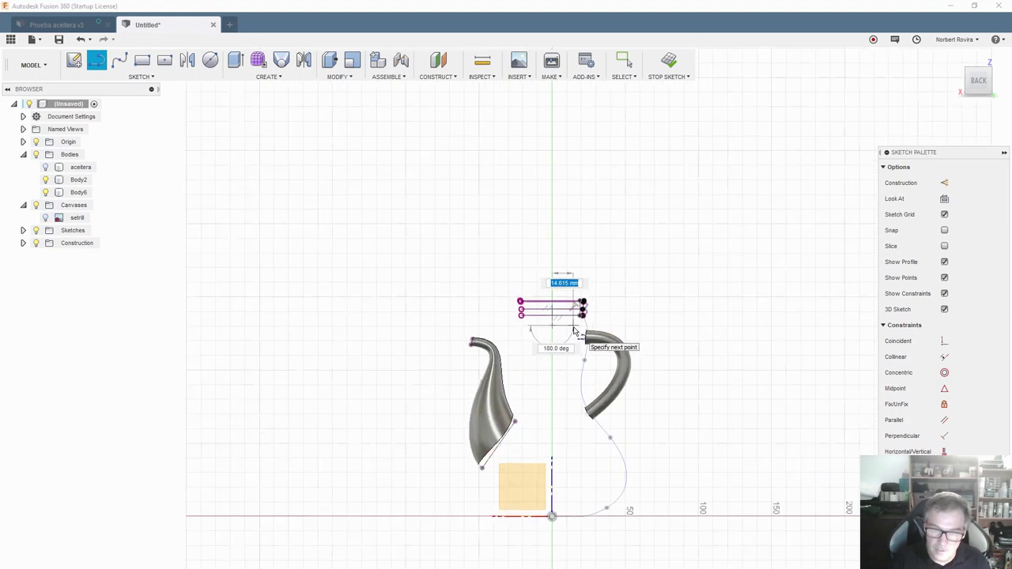
pyautogui.scroll(2, 571, 331)
pyautogui.scroll(2, 571, 332)
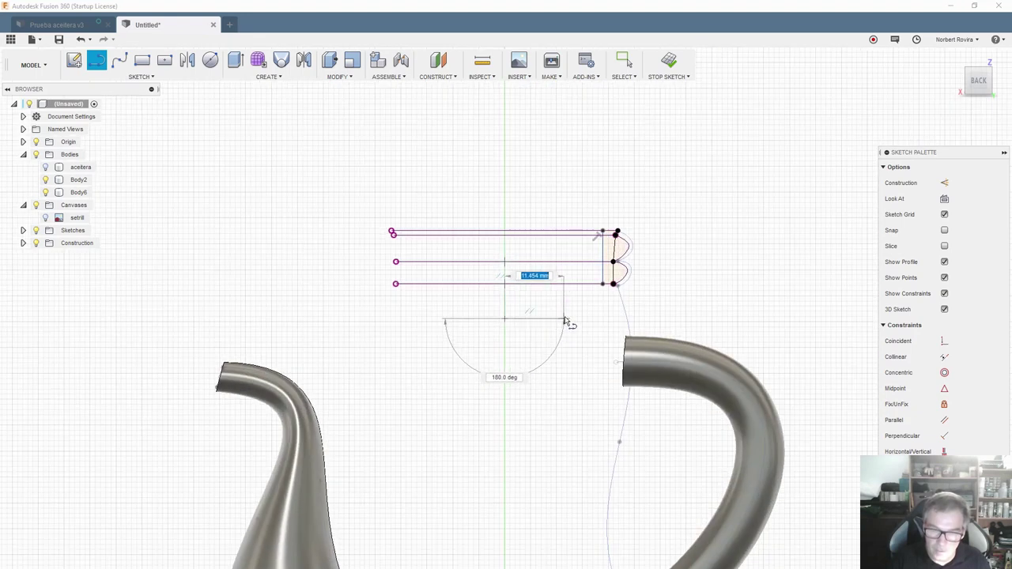
pyautogui.click(564, 320)
pyautogui.moveTo(564, 318)
pyautogui.mouseDown()
pyautogui.moveTo(643, 142)
pyautogui.moveTo(622, 190)
pyautogui.mouseUp()
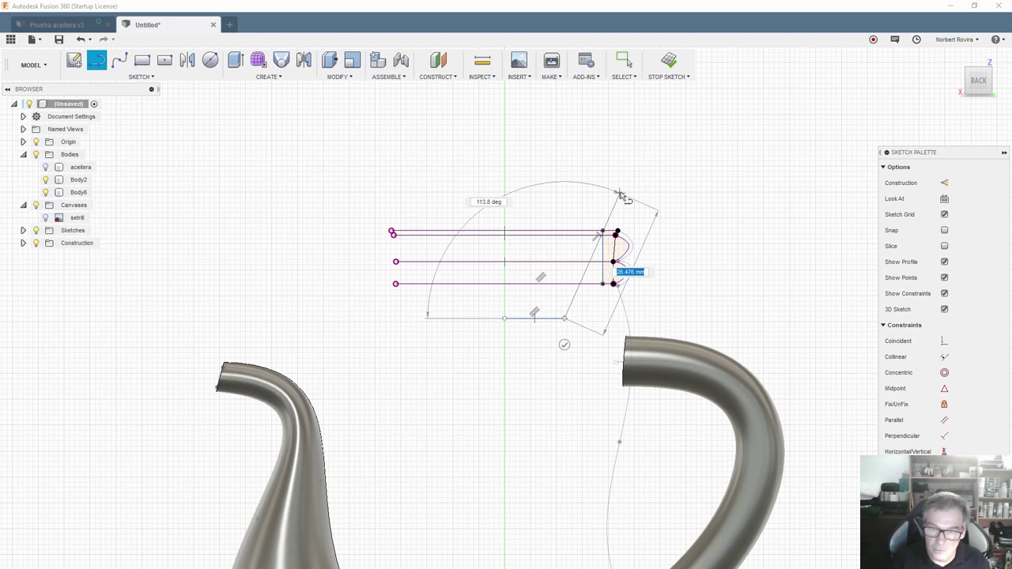
pyautogui.click(621, 190)
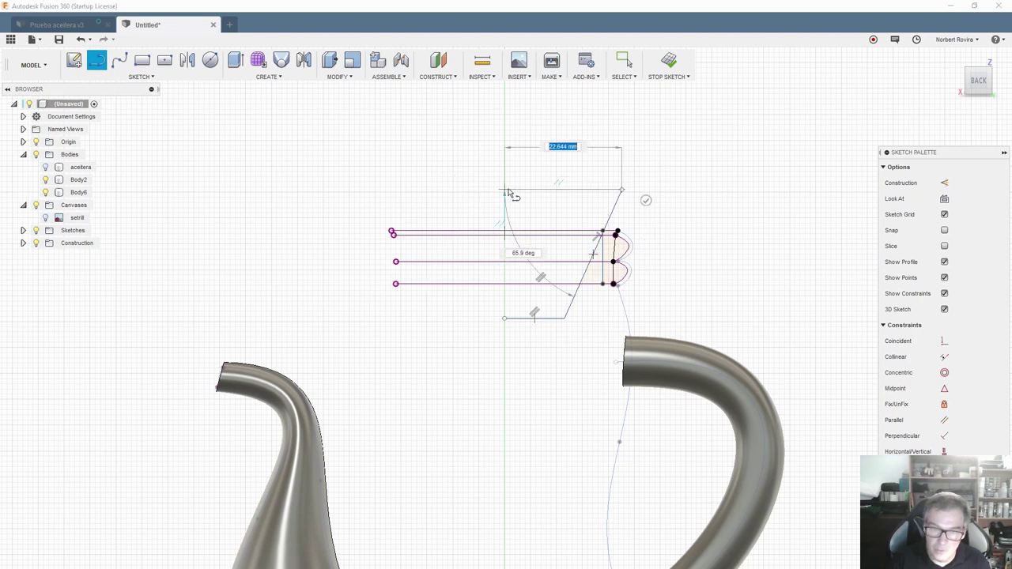
# Close the stopper profile with a top edge and a vertical line, then select the slanted edge
pyautogui.click(507, 191)
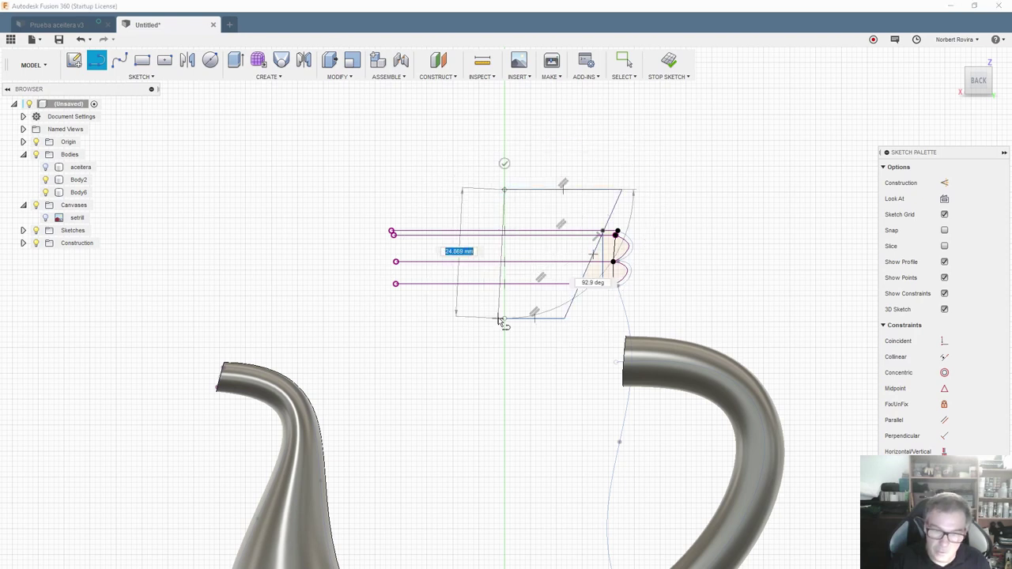
pyautogui.click(505, 318)
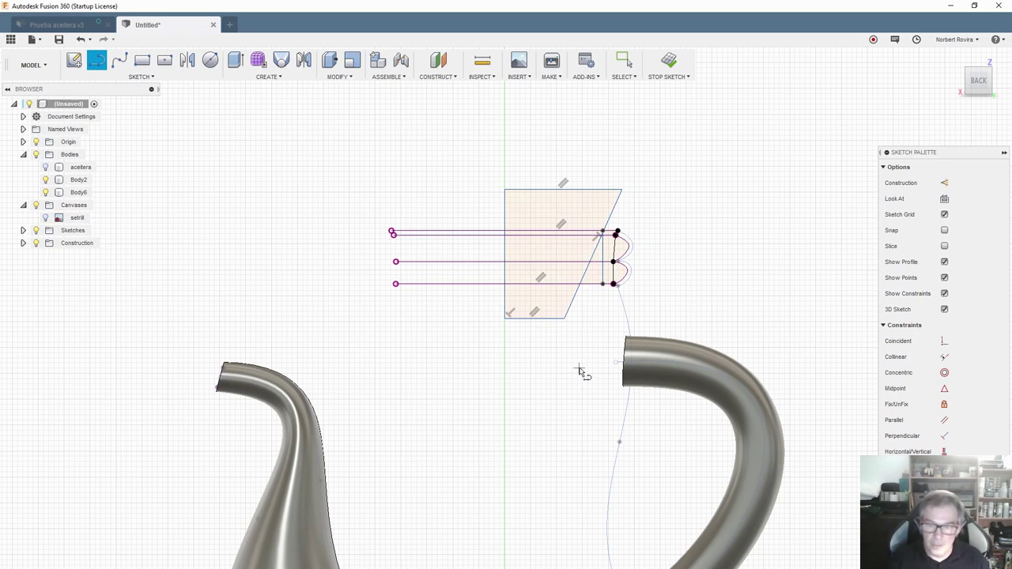
pyautogui.press('Escape')
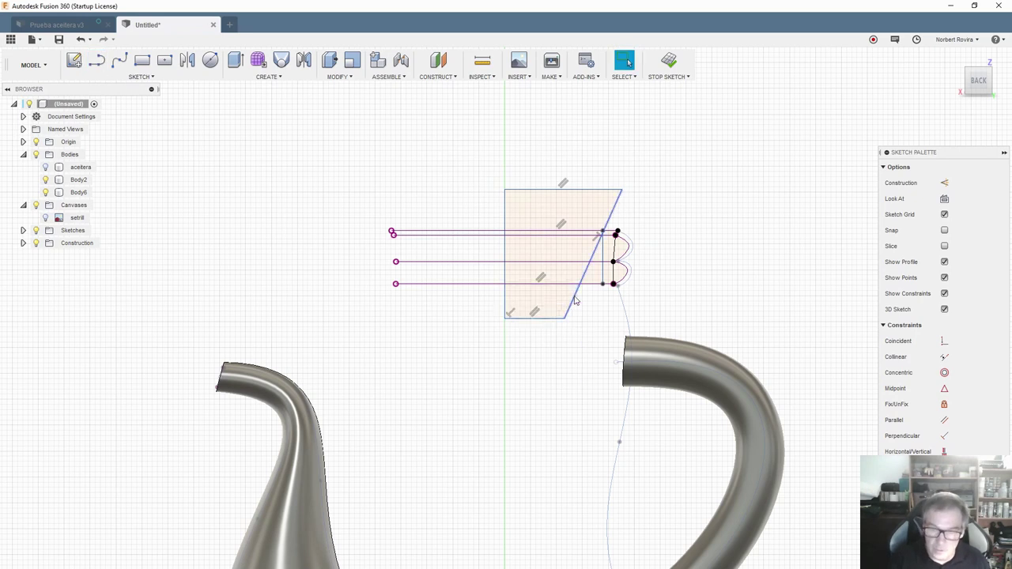
pyautogui.click(575, 301)
# Make the slanted line's top end coincident with the sketch and finish the sketch
pyautogui.click(945, 346)
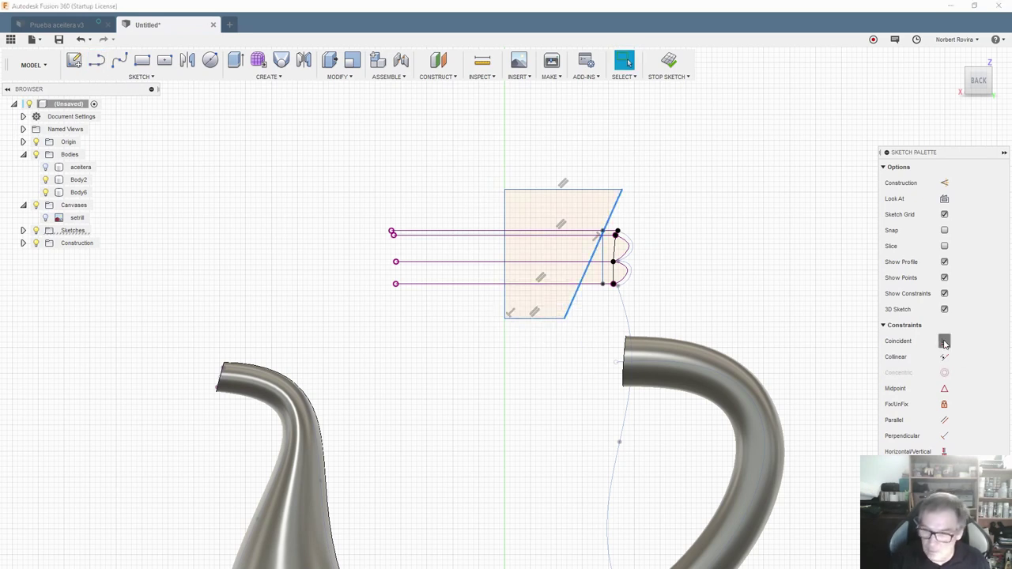
pyautogui.click(603, 232)
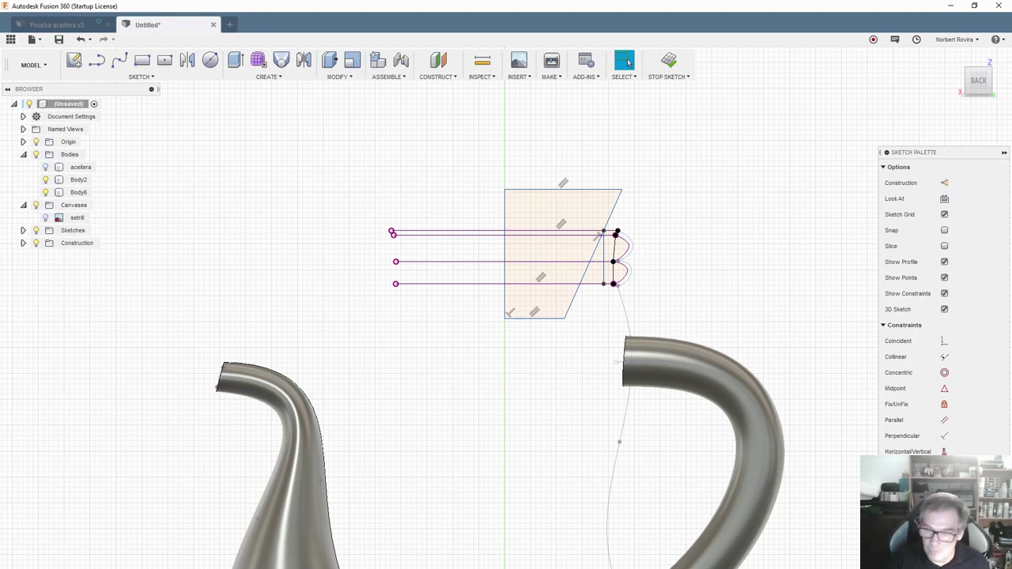
pyautogui.hotkey('ctrl', 'z')
pyautogui.hotkey('ctrl', 'z')
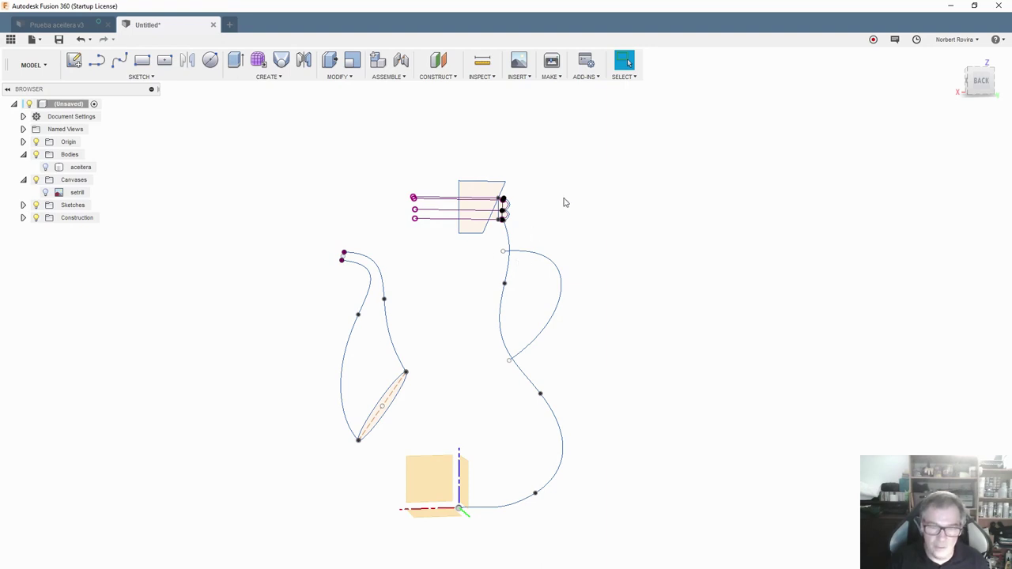
# Show the aceitera body again, viewing down into the open neck
pyautogui.scroll(2, 560, 205)
pyautogui.scroll(2, 517, 198)
pyautogui.scroll(2, 531, 251)
pyautogui.scroll(2, 461, 236)
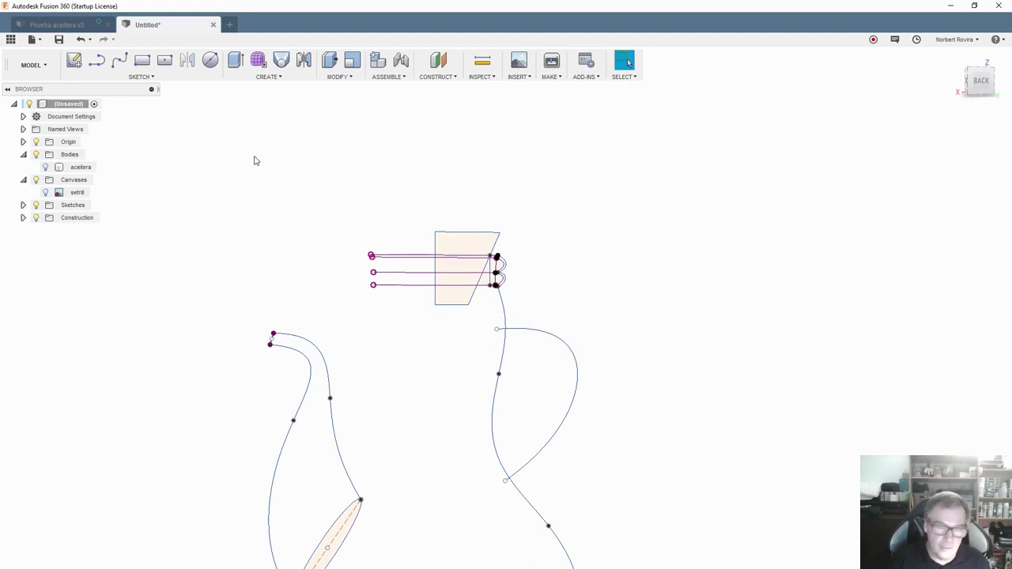
pyautogui.click(45, 167)
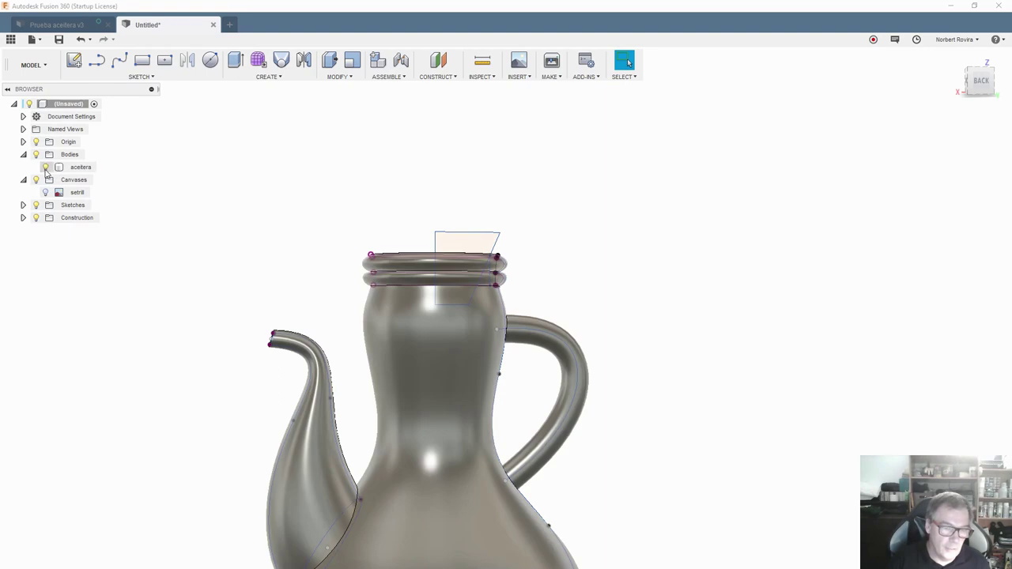
pyautogui.keyDown('shift'); pyautogui.moveTo(545, 210); pyautogui.dragTo(542, 237, button='middle'); pyautogui.keyUp('shift')
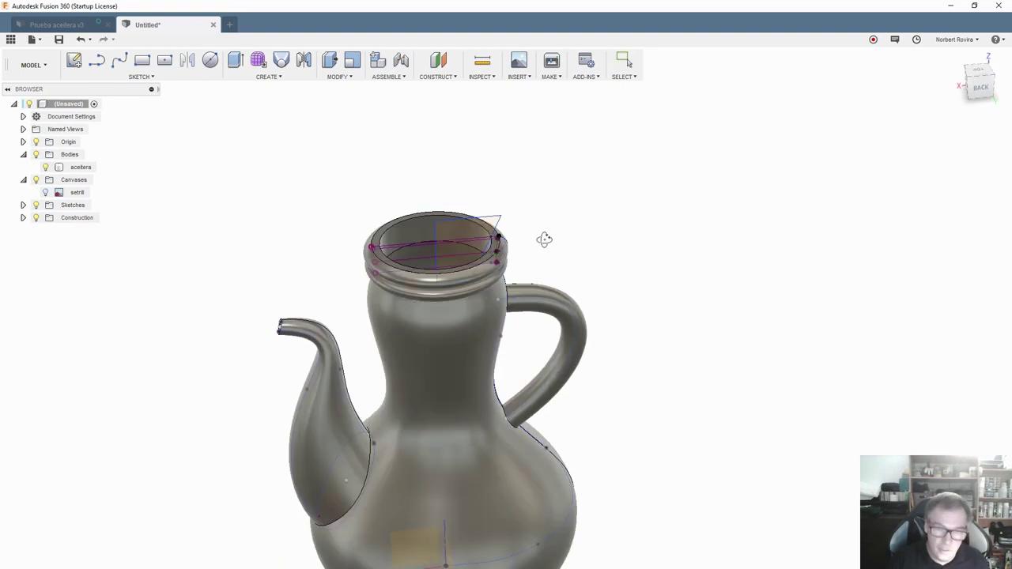
# Revolve the four stopper profile regions around the neck's central axis into a new body
pyautogui.click(282, 78)
pyautogui.click(281, 115)
pyautogui.click(473, 241)
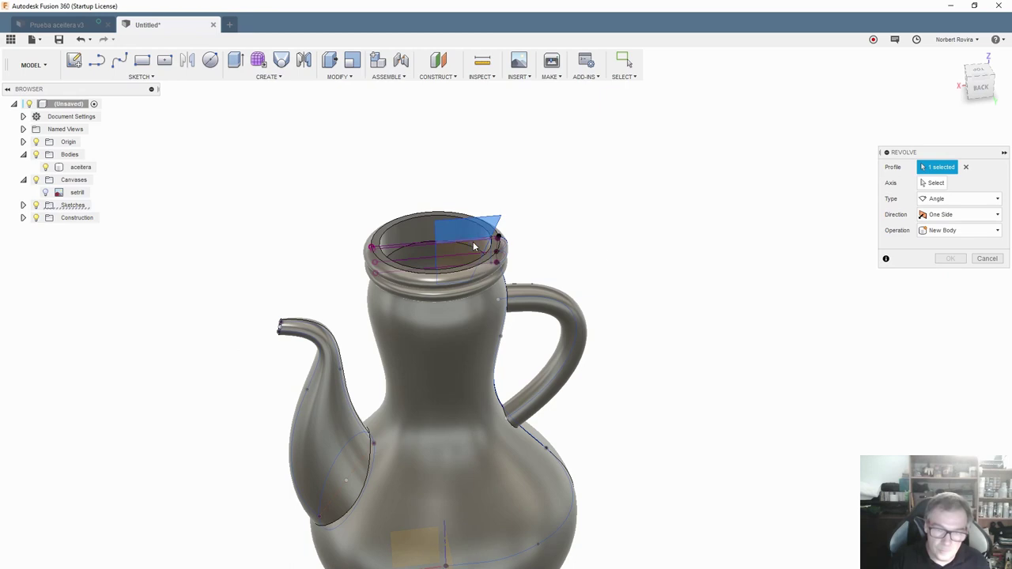
pyautogui.scroll(3, 473, 243)
pyautogui.scroll(3, 464, 241)
pyautogui.click(462, 242)
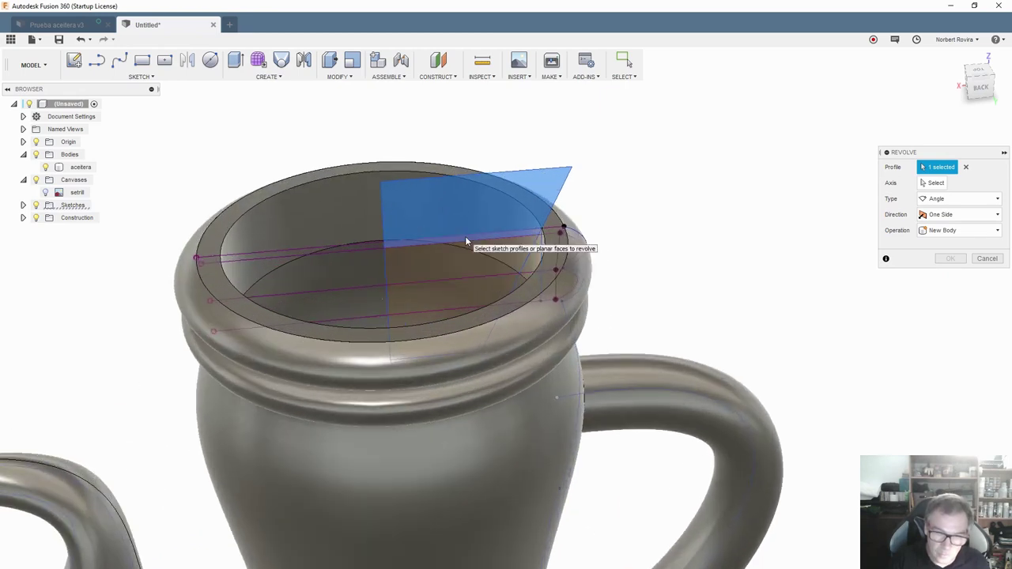
pyautogui.click(464, 289)
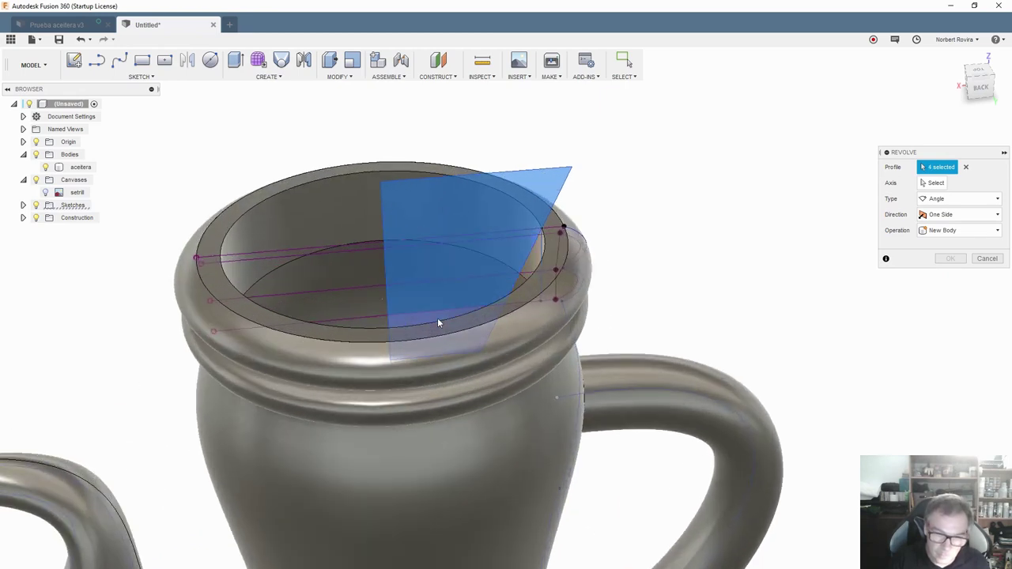
pyautogui.click(437, 318)
pyautogui.click(934, 183)
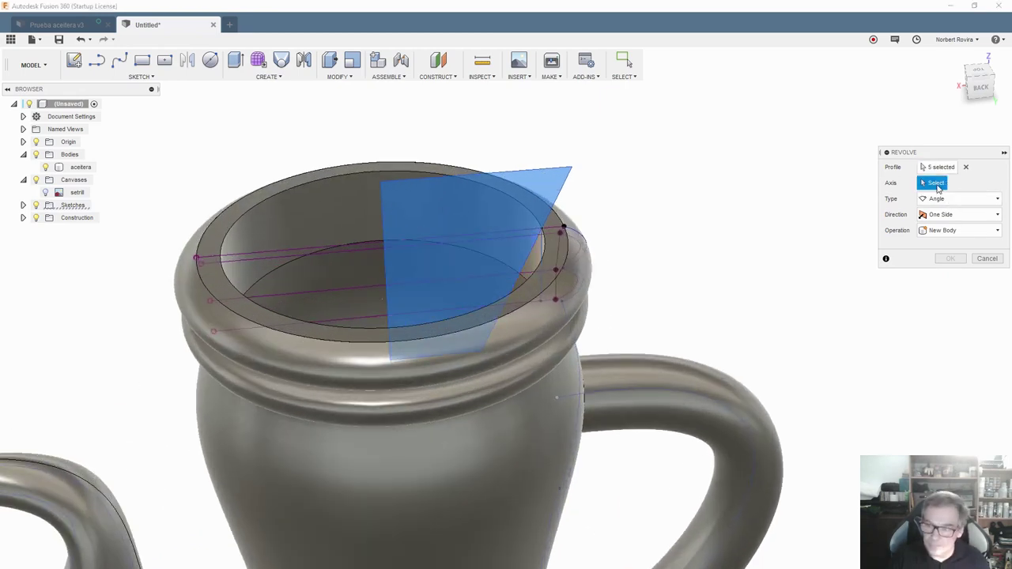
pyautogui.click(382, 214)
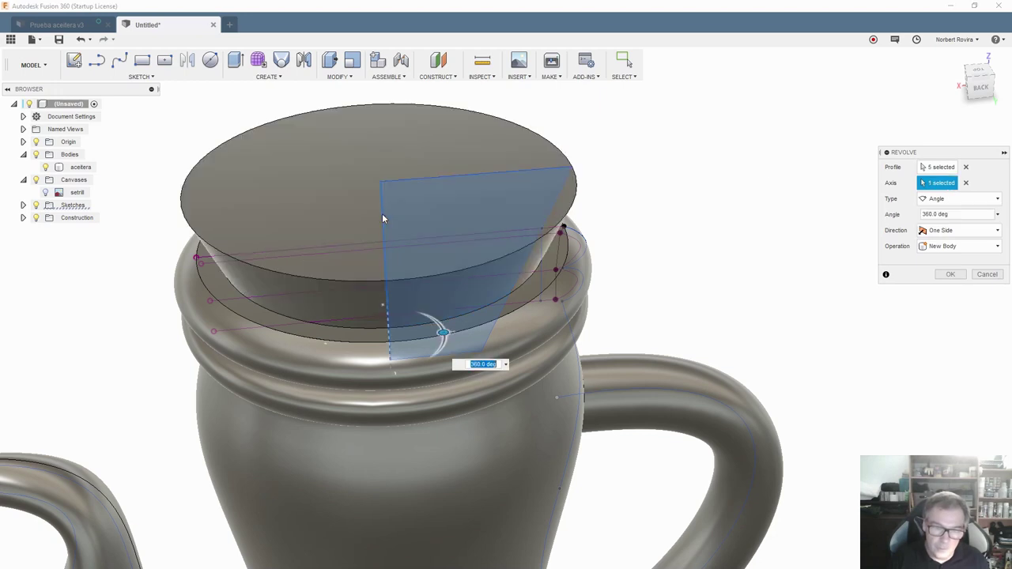
pyautogui.click(951, 275)
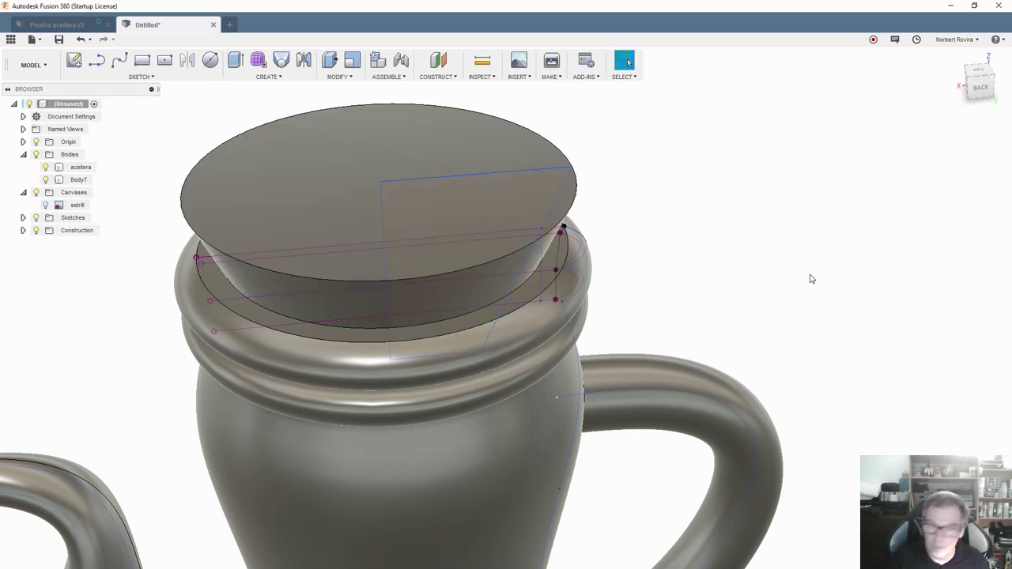
# Rename the new Body7 to 'tapón'
pyautogui.click(76, 181)
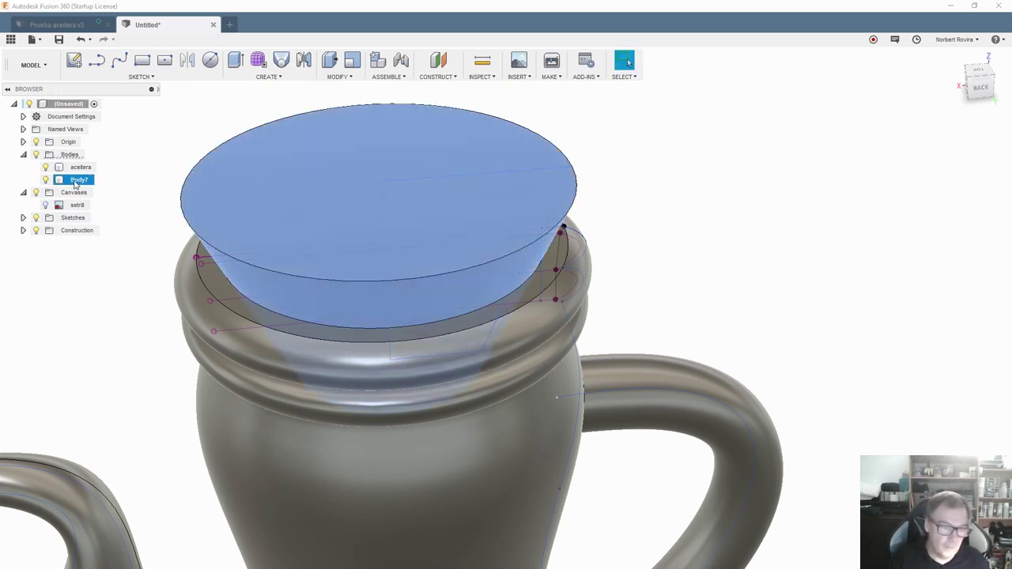
pyautogui.doubleClick(76, 182)
pyautogui.write('tapon')
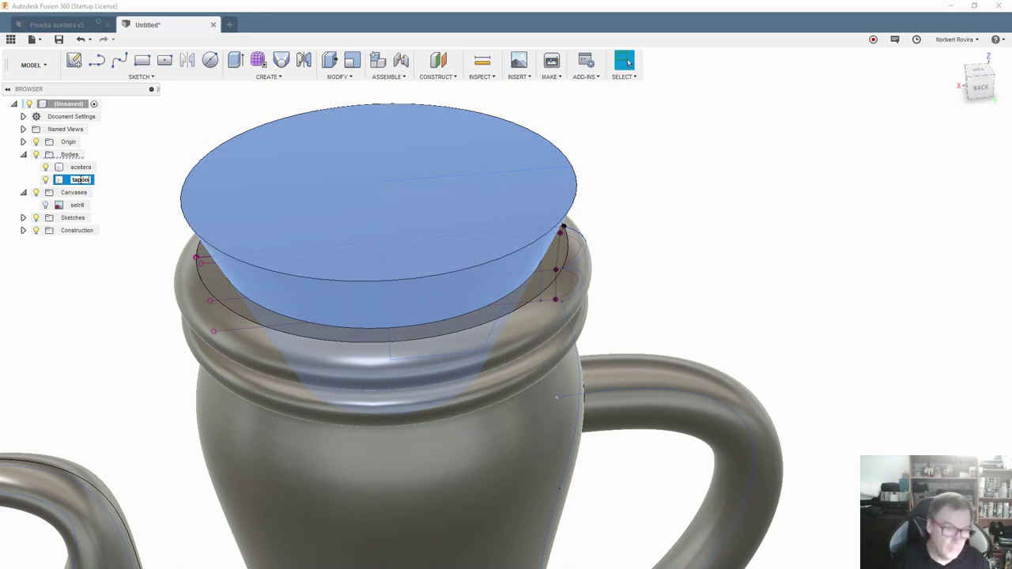
pyautogui.write('ó')
pyautogui.press('Return')
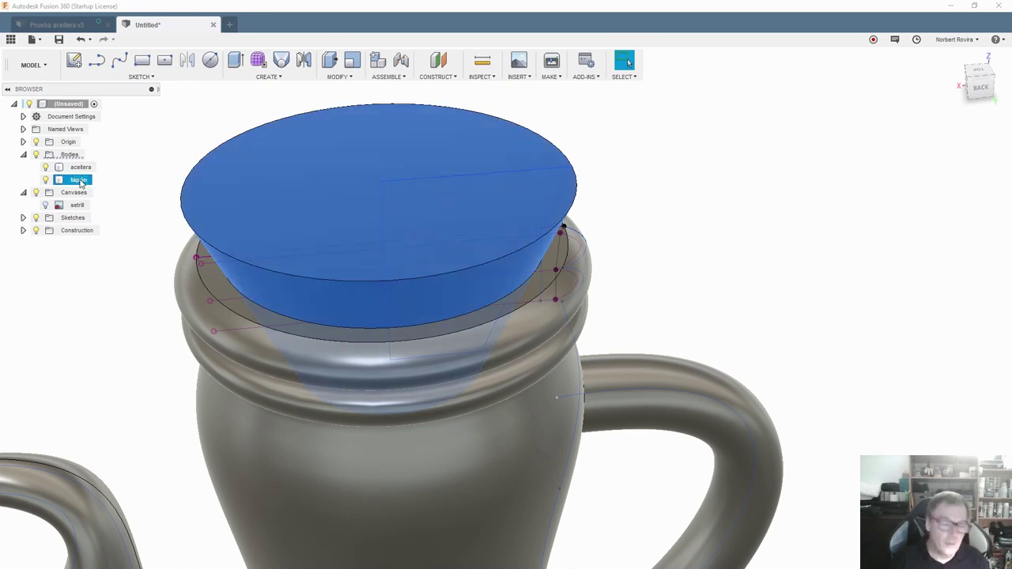
pyautogui.scroll(5, 479, 261)
pyautogui.scroll(-2, 486, 281)
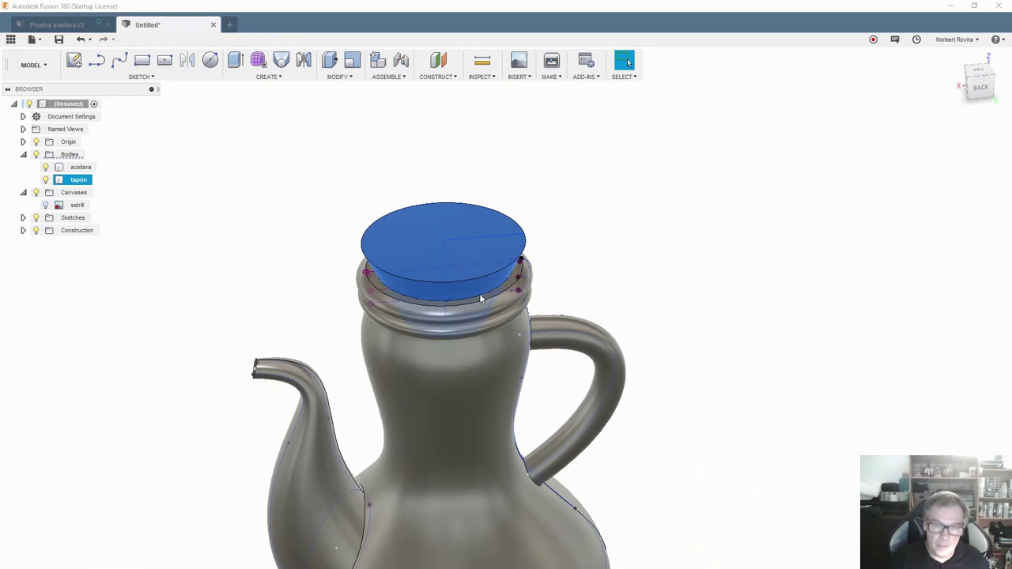
# Hide the sketches and the origin planes and axes, viewing the cruet from the front
pyautogui.click(589, 252)
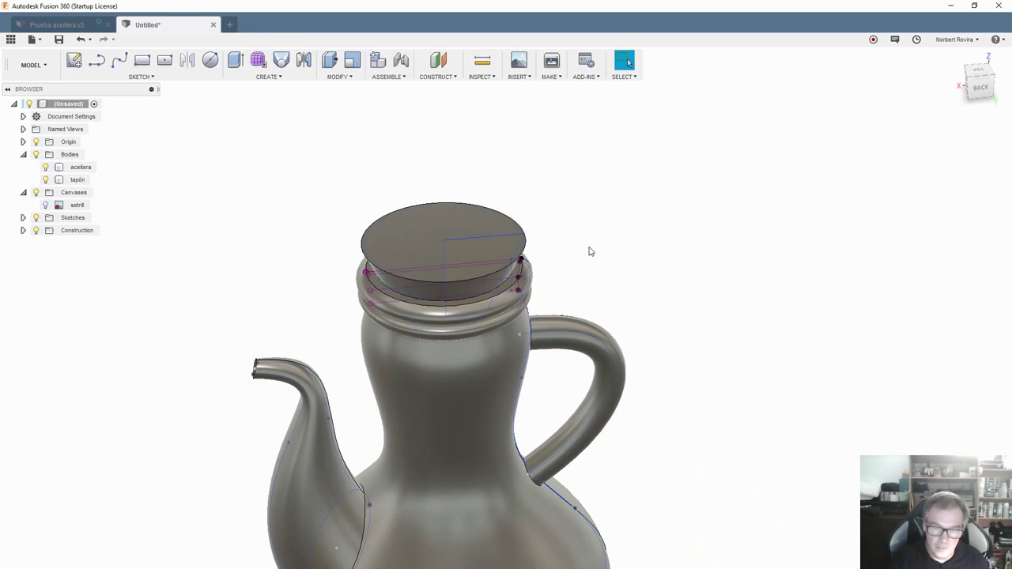
pyautogui.click(36, 218)
pyautogui.scroll(3, 684, 452)
pyautogui.moveTo(684, 452)
pyautogui.keyDown('shift'); pyautogui.mouseDown(button='middle')
pyautogui.moveTo(707, 425)
pyautogui.moveTo(601, 339)
pyautogui.mouseUp(button='middle'); pyautogui.keyUp('shift')
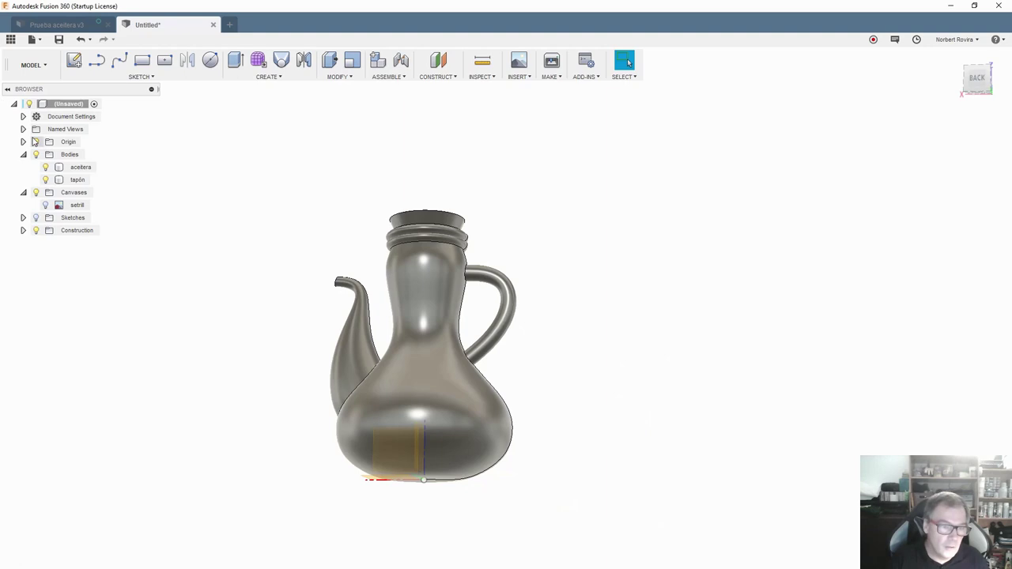
pyautogui.click(34, 140)
pyautogui.keyDown('shift'); pyautogui.moveTo(549, 230); pyautogui.dragTo(554, 253, button='middle'); pyautogui.keyUp('shift')
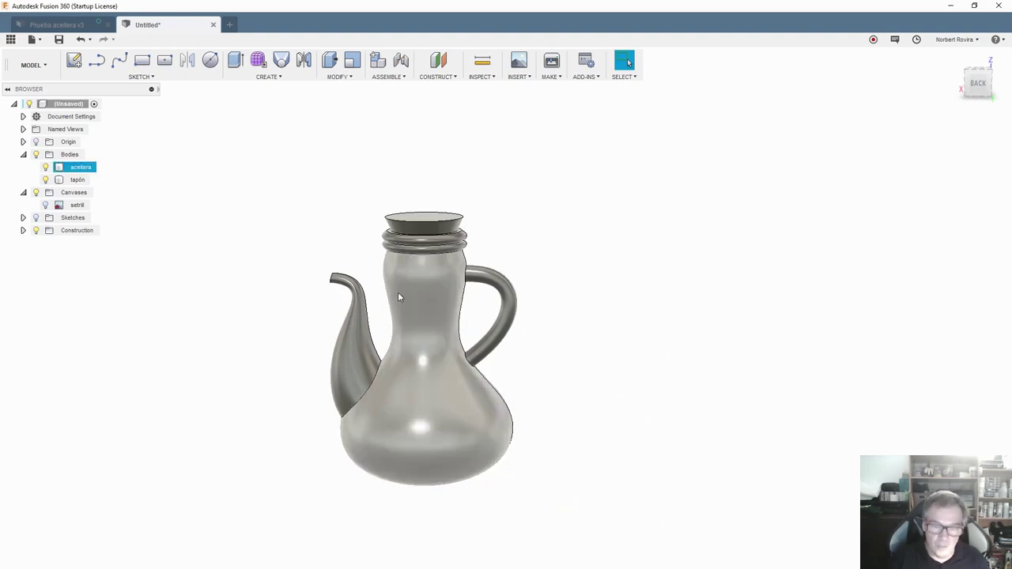
# Switch to the Render workspace and expand the Glass materials in the Appearance library
pyautogui.click(39, 65)
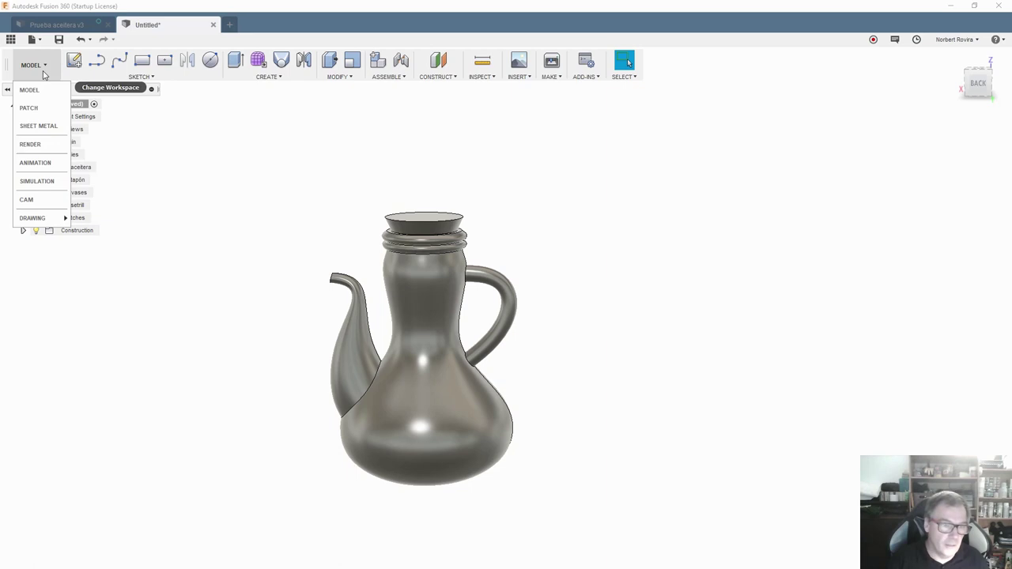
pyautogui.click(39, 145)
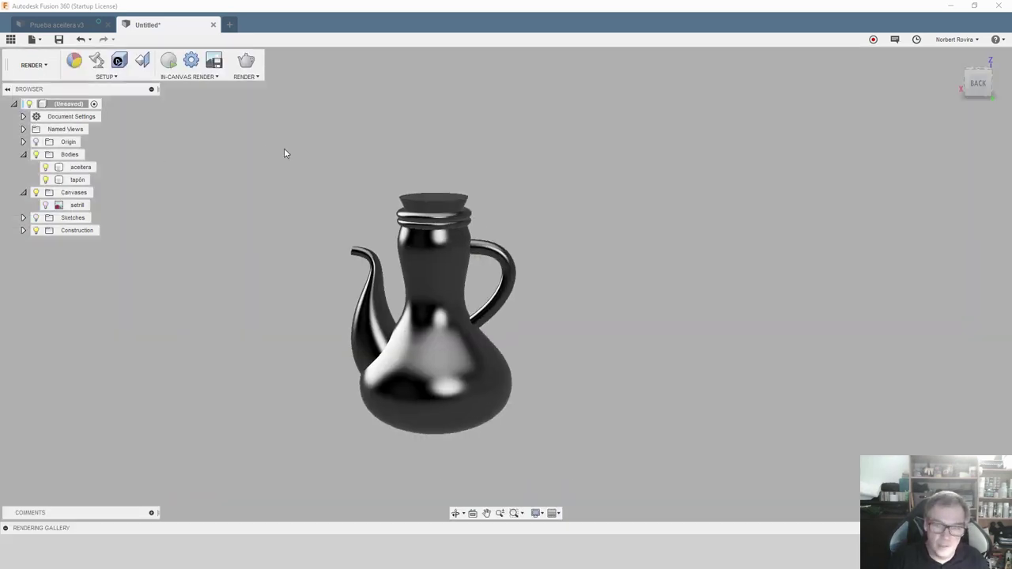
pyautogui.click(73, 60)
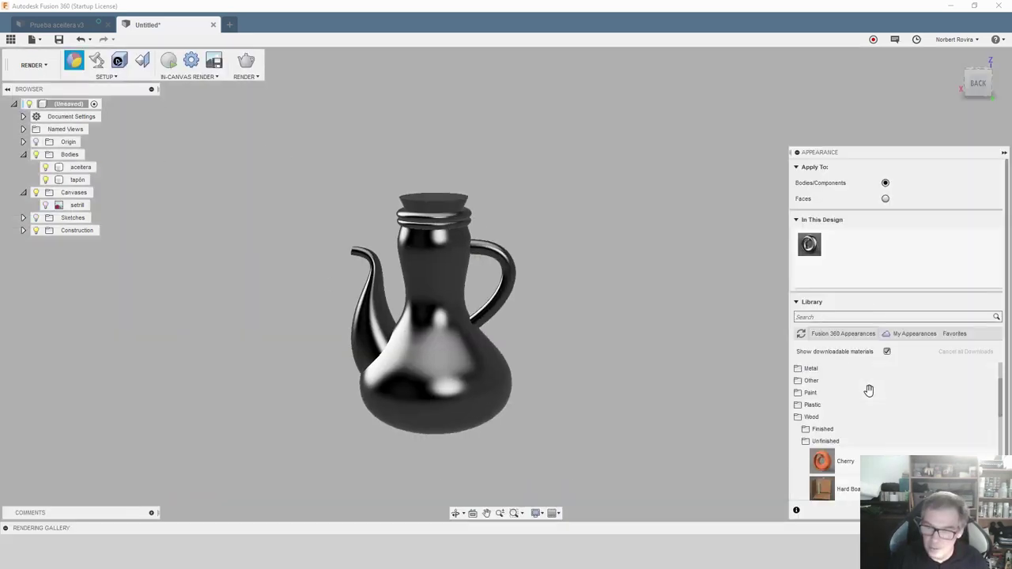
pyautogui.click(840, 370)
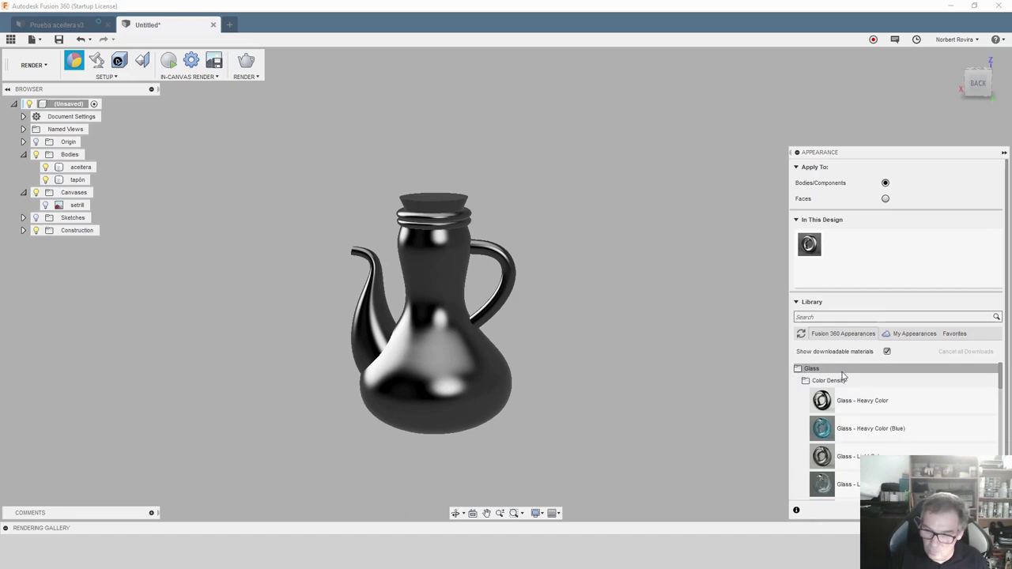
# Apply Glass - Light Color (Blue) to the aceitera body and close the library
pyautogui.scroll(-2, 878, 400)
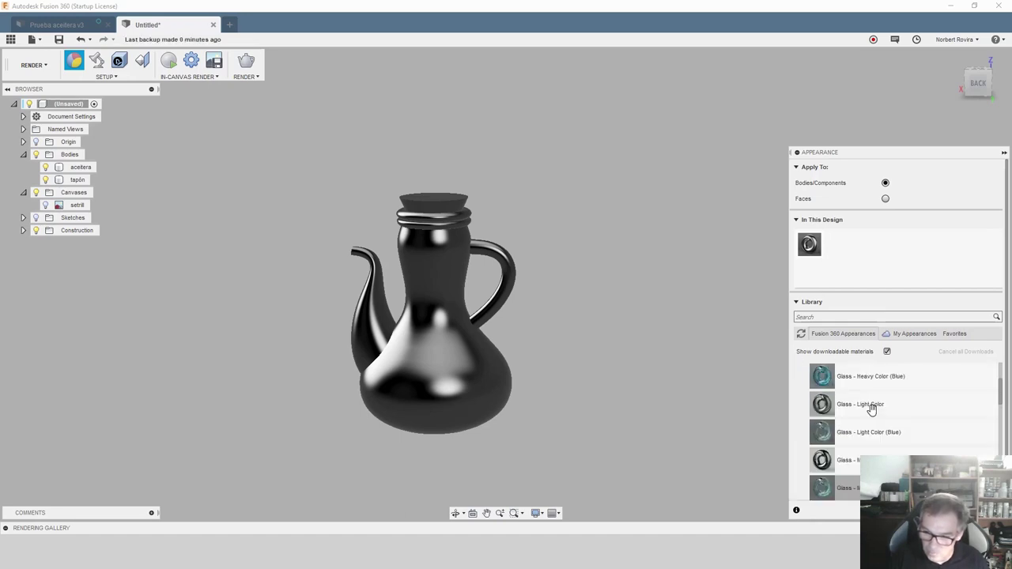
pyautogui.moveTo(907, 432); pyautogui.dragTo(479, 355)
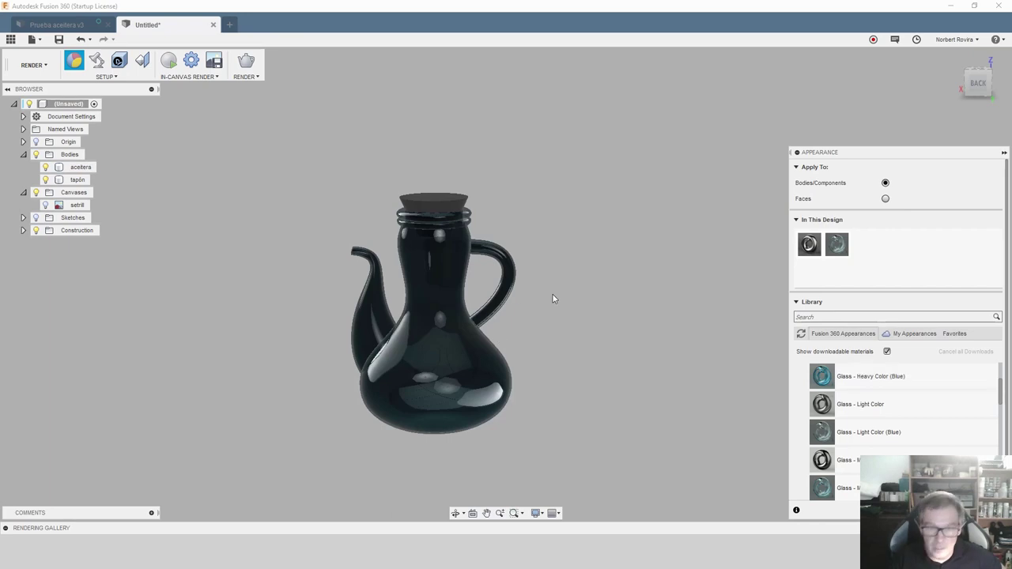
pyautogui.moveTo(849, 380); pyautogui.dragTo(486, 309)
pyautogui.moveTo(398, 333); pyautogui.dragTo(601, 228)
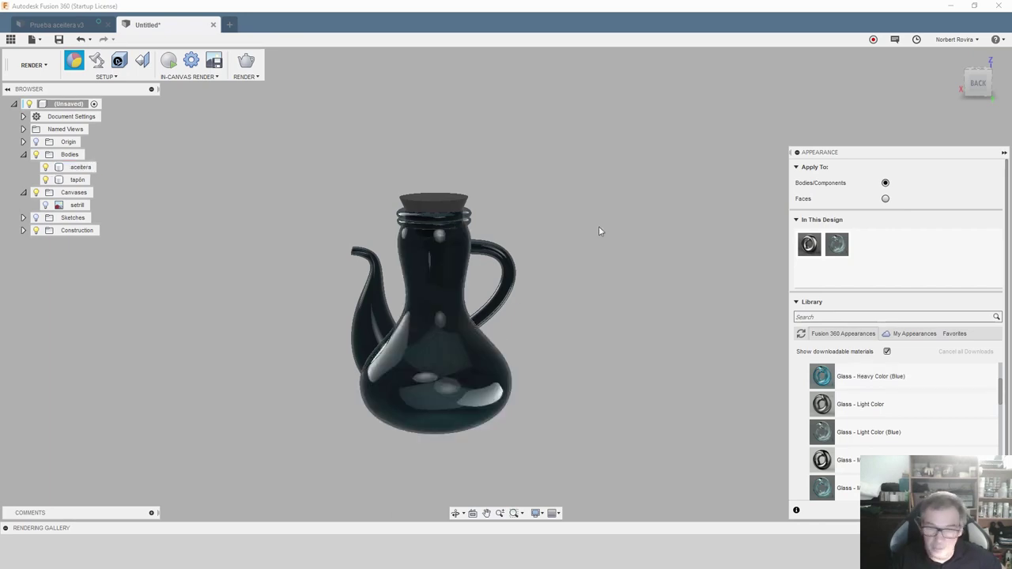
pyautogui.press('Escape')
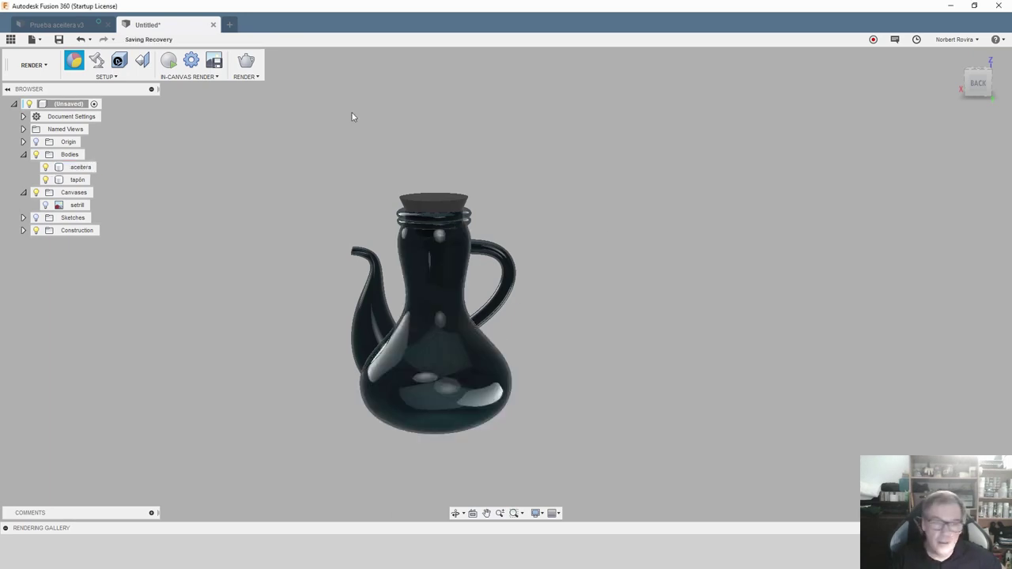
# Return to the Model workspace with nothing selected
pyautogui.click(33, 65)
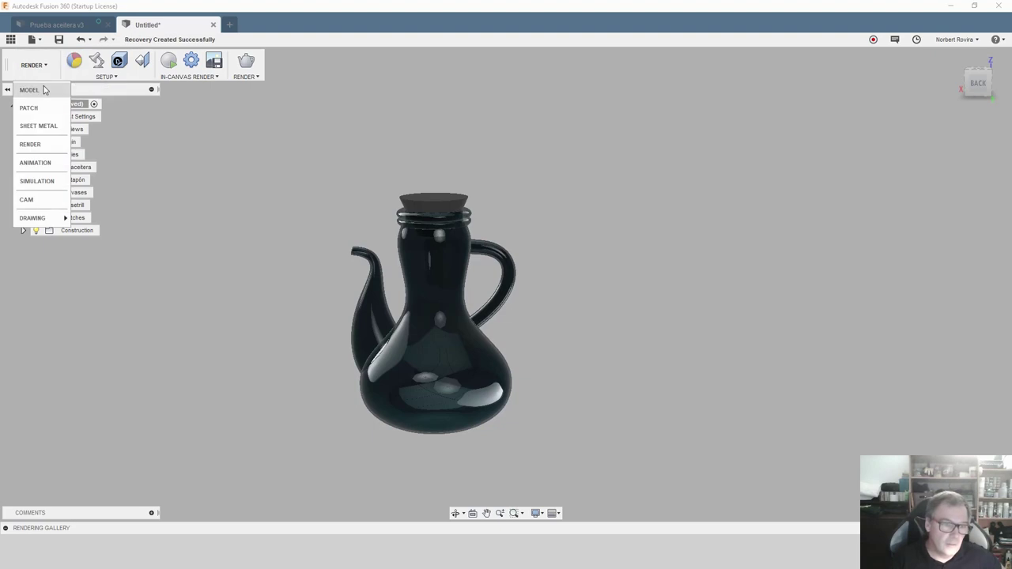
pyautogui.click(32, 87)
pyautogui.scroll(3, 368, 390)
pyautogui.scroll(2, 369, 390)
pyautogui.click(254, 219)
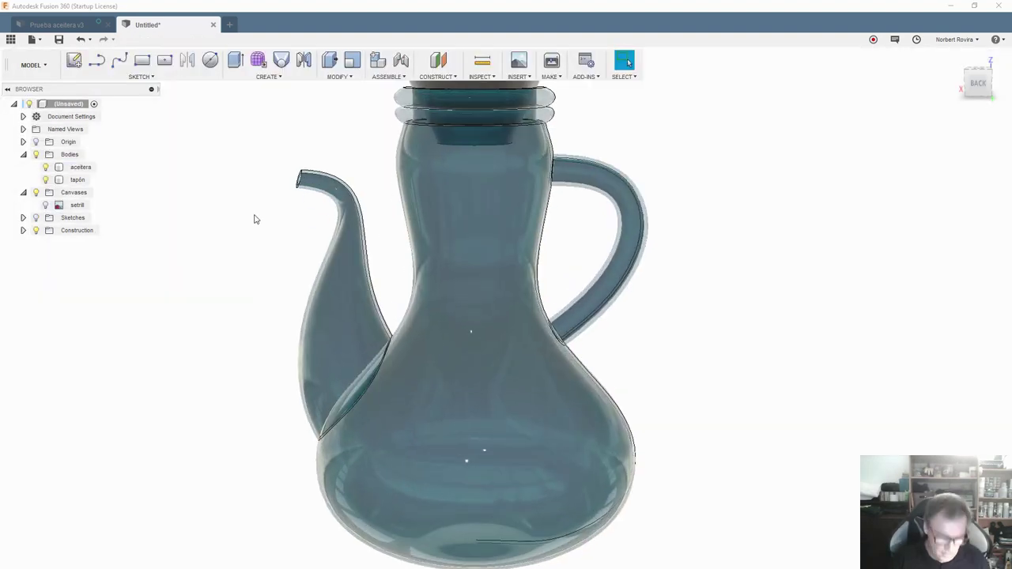
# Fillet the edge where the spout meets the jug with a 2.00 mm radius
pyautogui.press('f')
pyautogui.scroll(2, 318, 424)
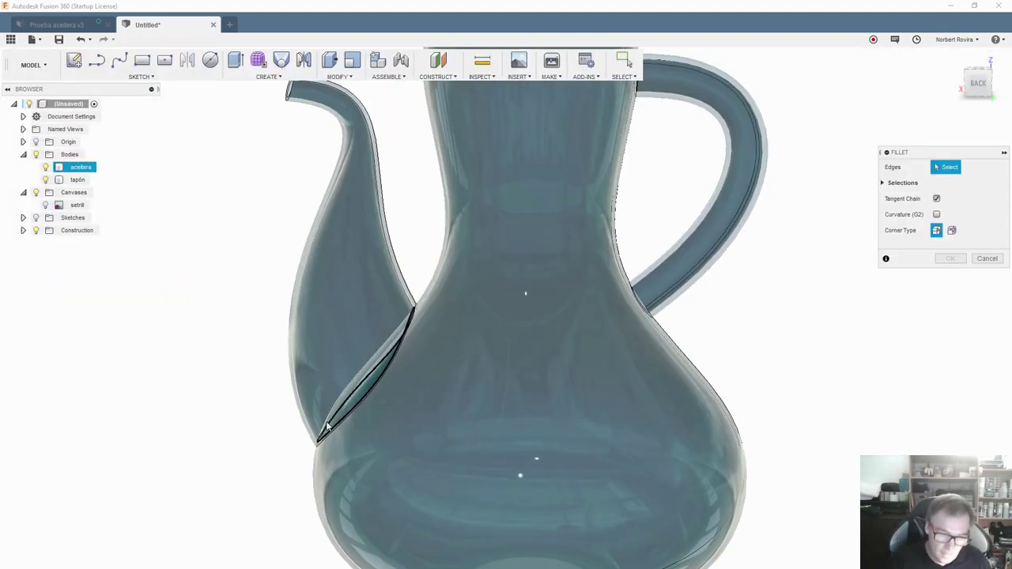
pyautogui.scroll(2, 313, 419)
pyautogui.click(316, 456)
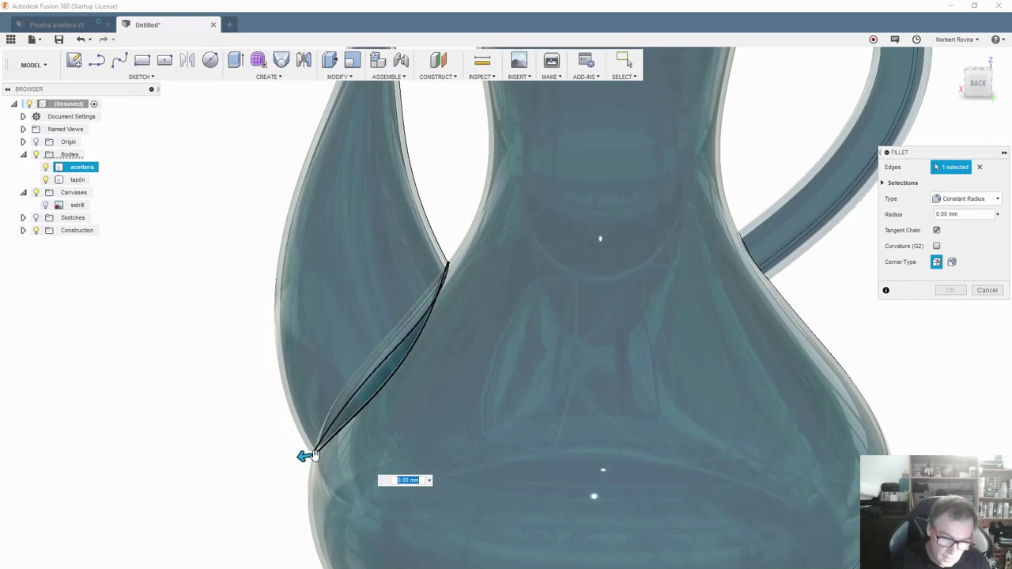
pyautogui.moveTo(312, 455); pyautogui.dragTo(299, 457)
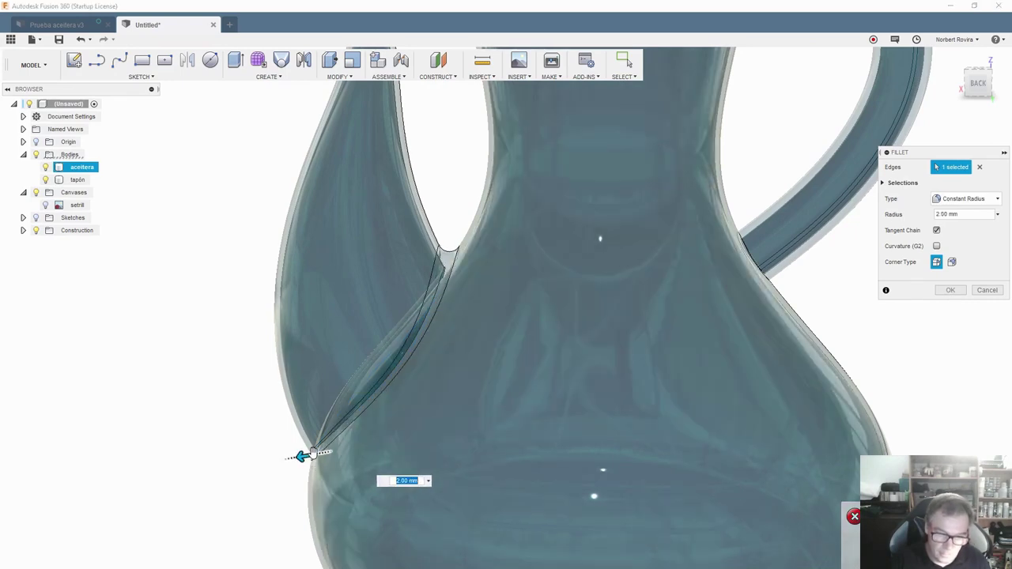
pyautogui.moveTo(300, 457); pyautogui.dragTo(302, 456)
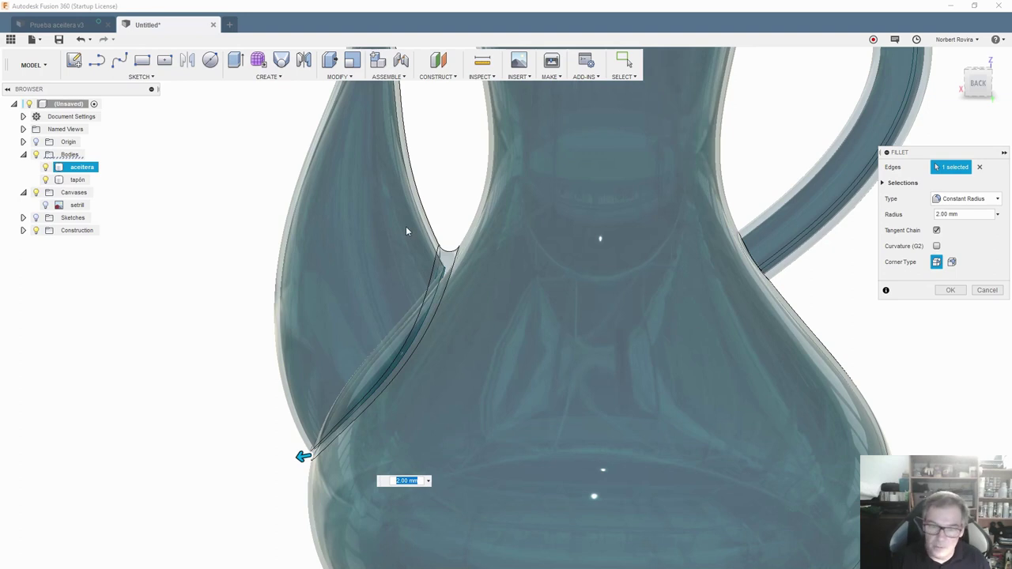
# Add the lower and upper handle joints and apply the 2 mm fillet to all three edges
pyautogui.keyDown('shift'); pyautogui.moveTo(843, 330); pyautogui.dragTo(771, 282, button='middle'); pyautogui.keyUp('shift')
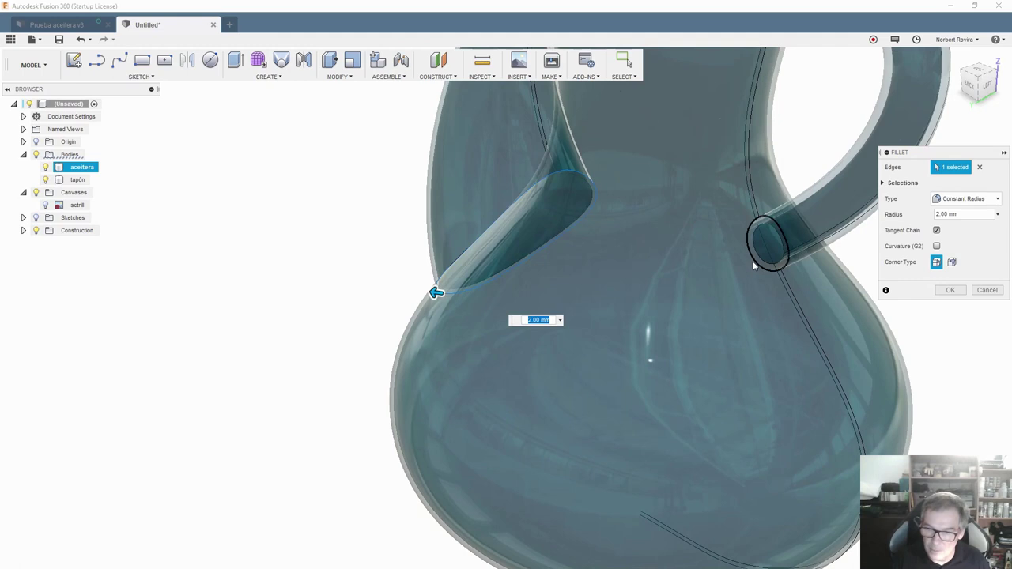
pyautogui.click(753, 265)
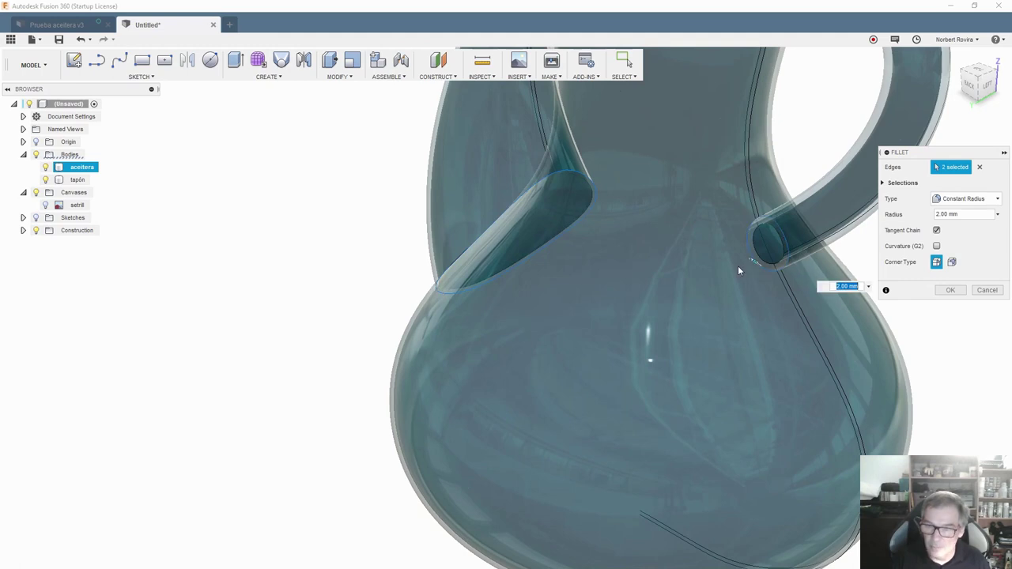
pyautogui.scroll(-3, 721, 212)
pyautogui.keyDown('shift'); pyautogui.moveTo(721, 212); pyautogui.dragTo(554, 257, button='middle'); pyautogui.keyUp('shift')
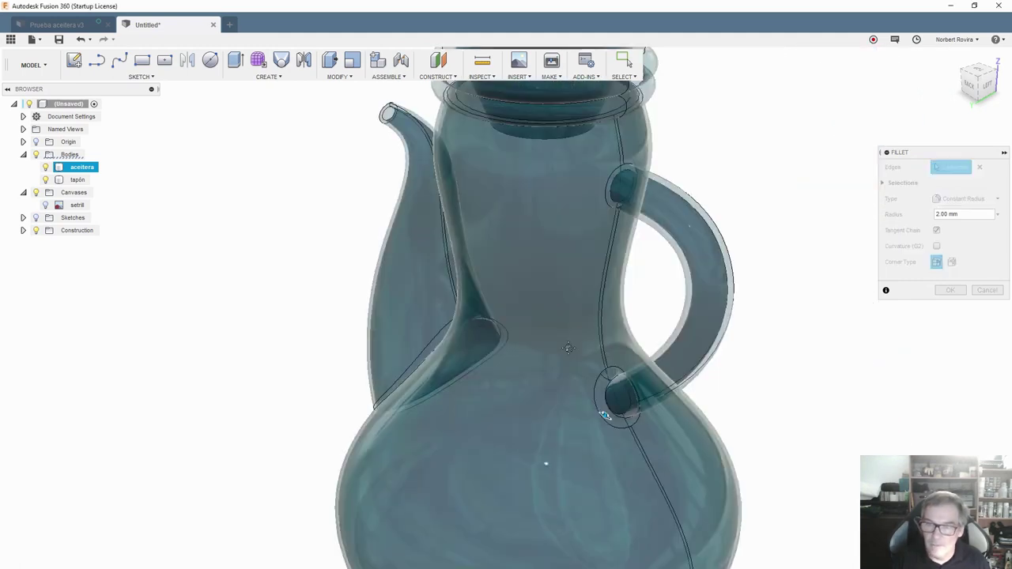
pyautogui.click(555, 253)
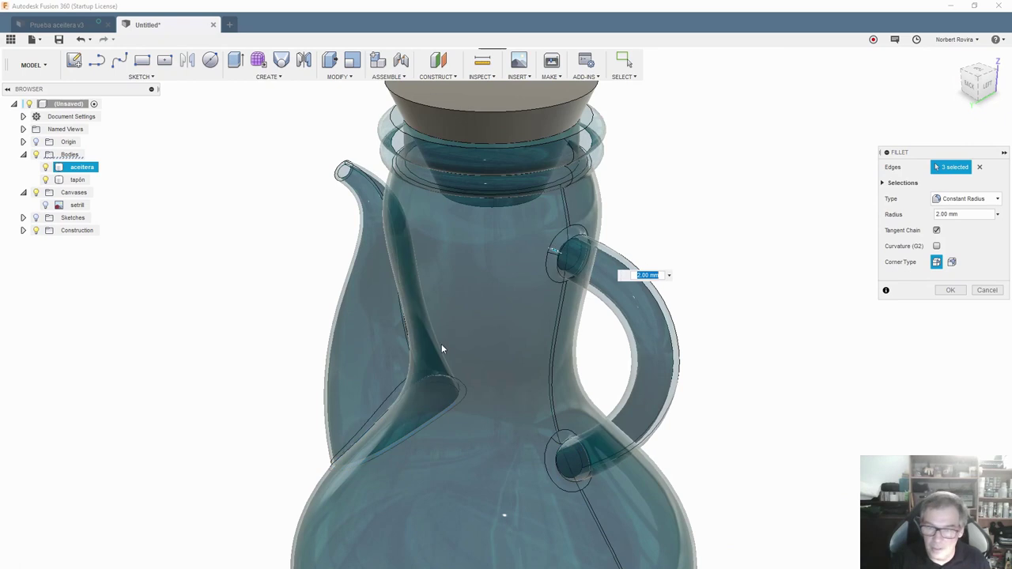
pyautogui.scroll(-4, 443, 343)
pyautogui.click(967, 81)
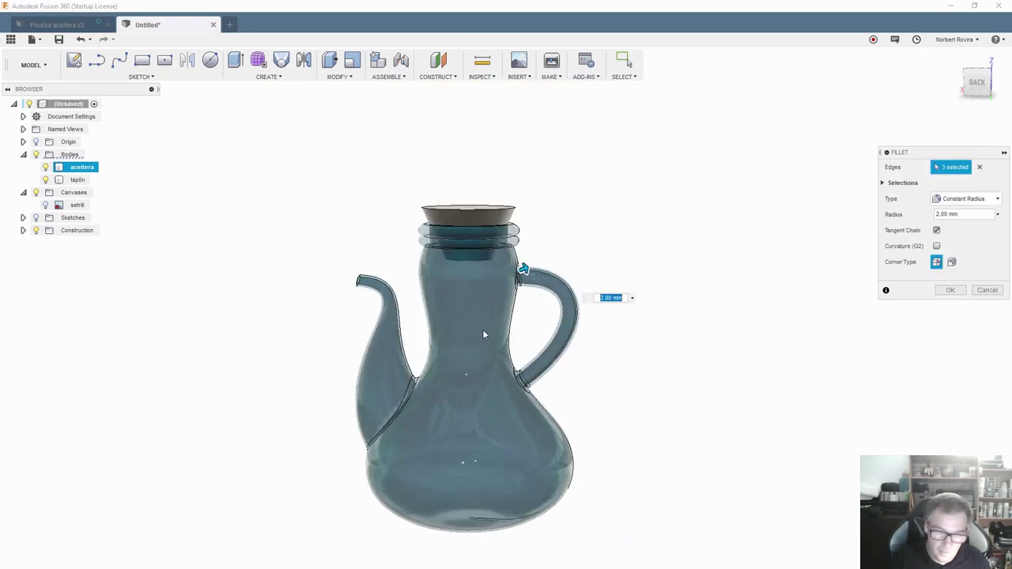
pyautogui.click(951, 290)
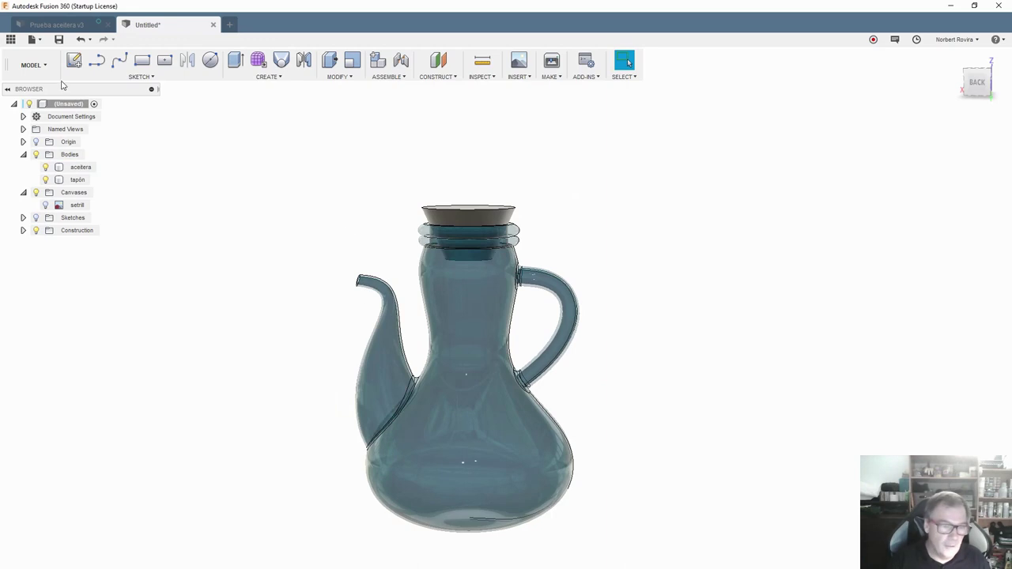
pyautogui.click(41, 67)
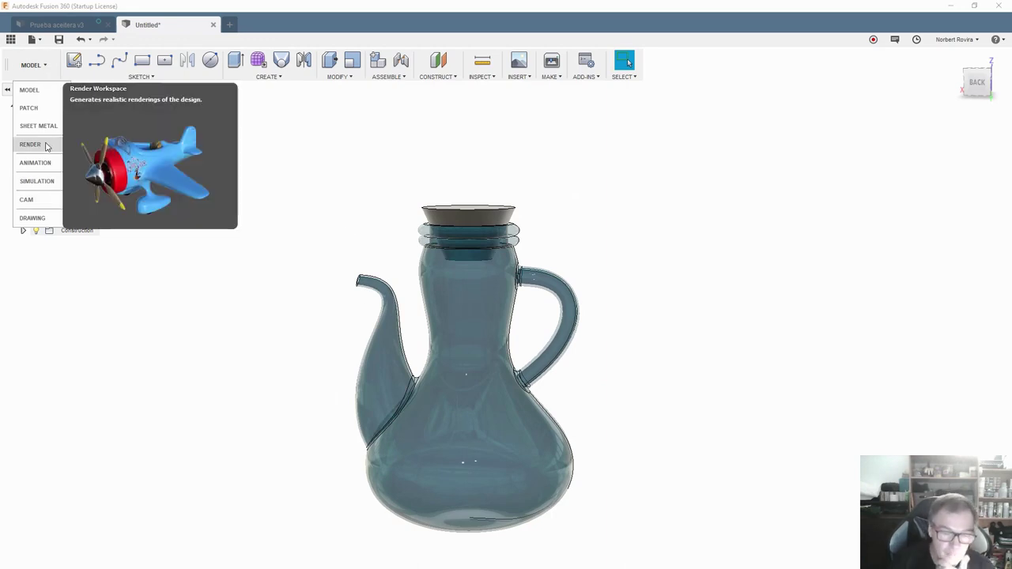
# In the Render workspace, drag the Walnut wood appearance onto the tapón stopper
pyautogui.click(30, 145)
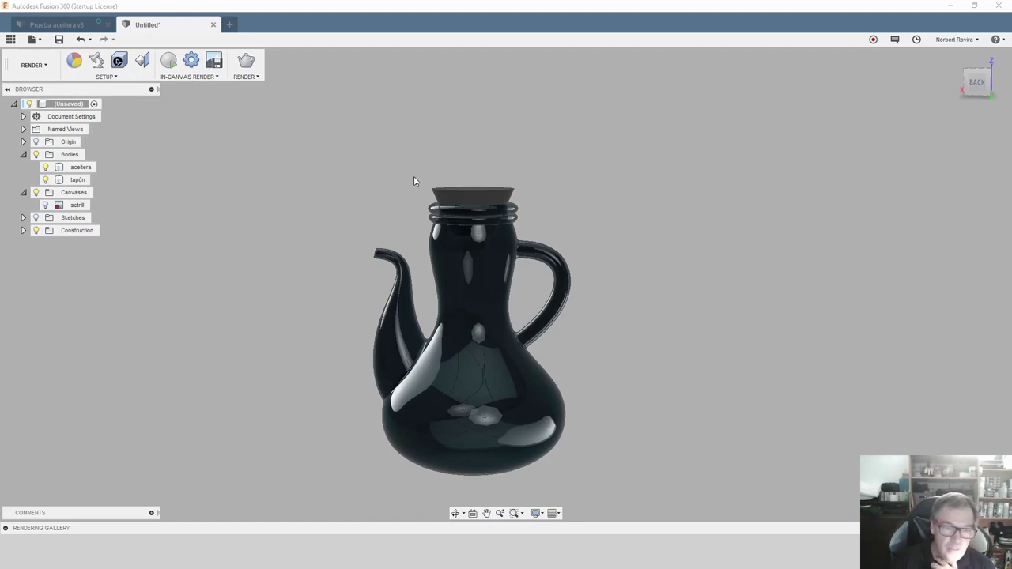
pyautogui.click(79, 62)
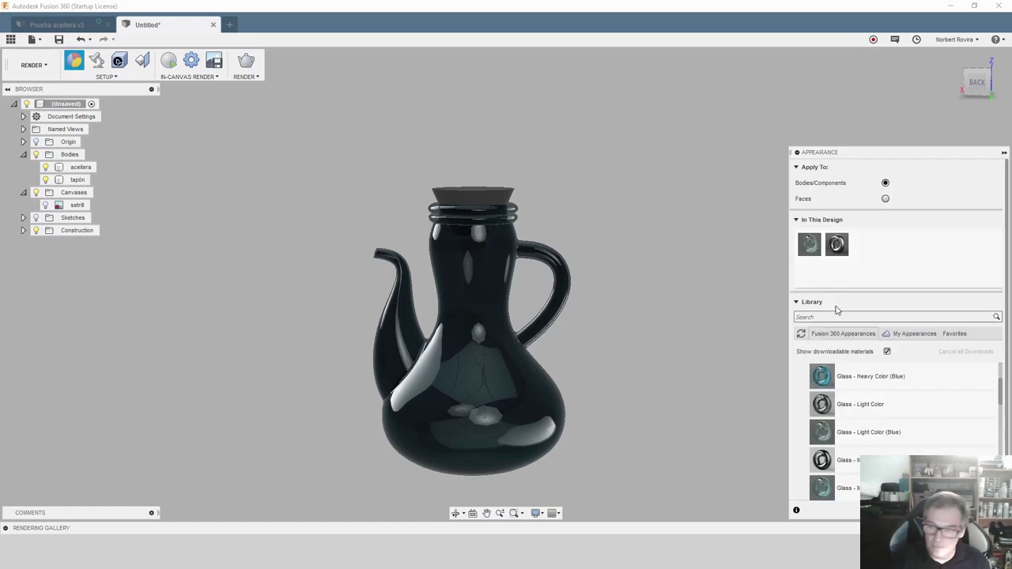
pyautogui.scroll(-3, 891, 445)
pyautogui.scroll(-3, 891, 445)
pyautogui.scroll(-3, 891, 447)
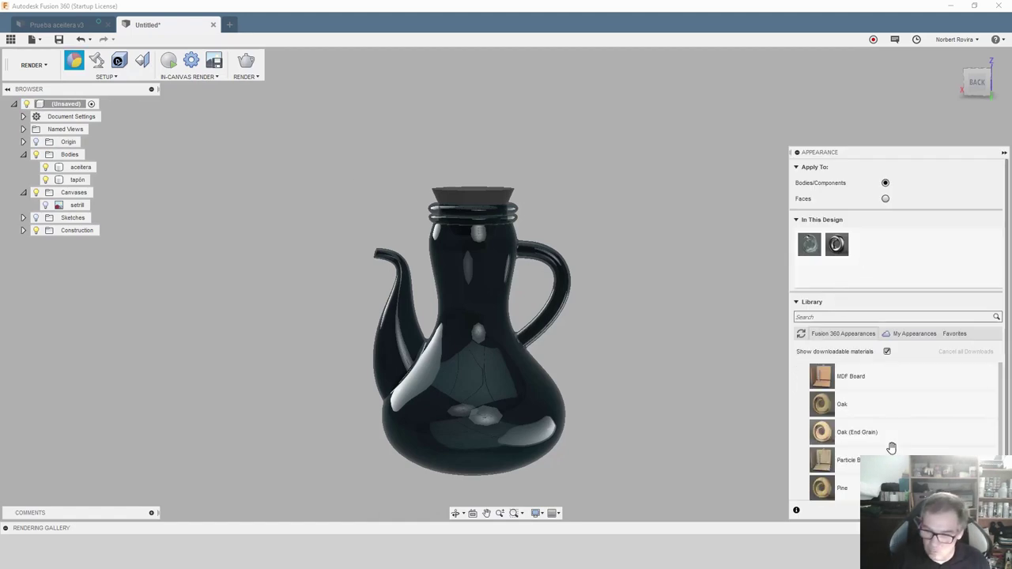
pyautogui.scroll(-2, 891, 448)
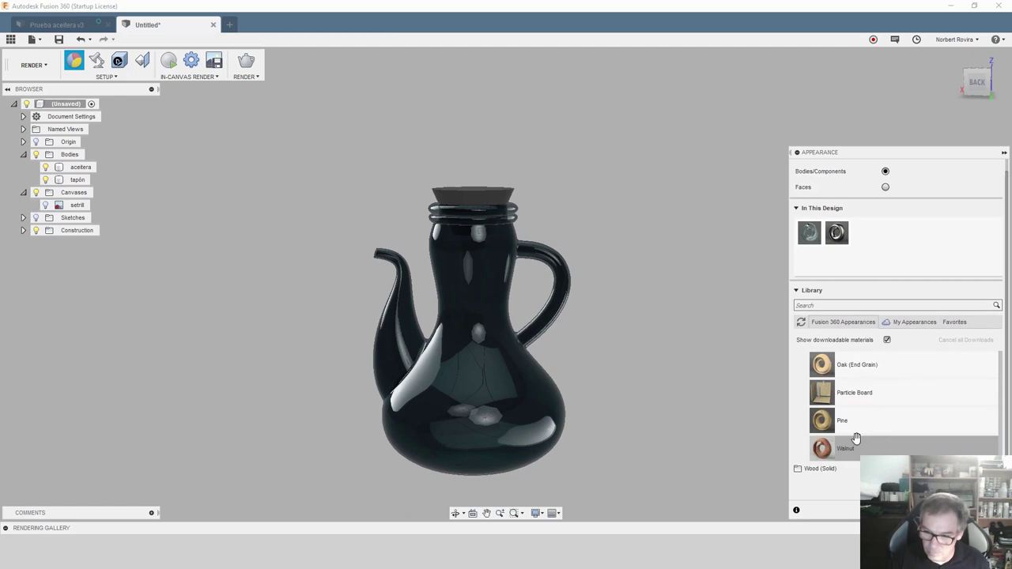
pyautogui.moveTo(858, 447); pyautogui.dragTo(484, 191)
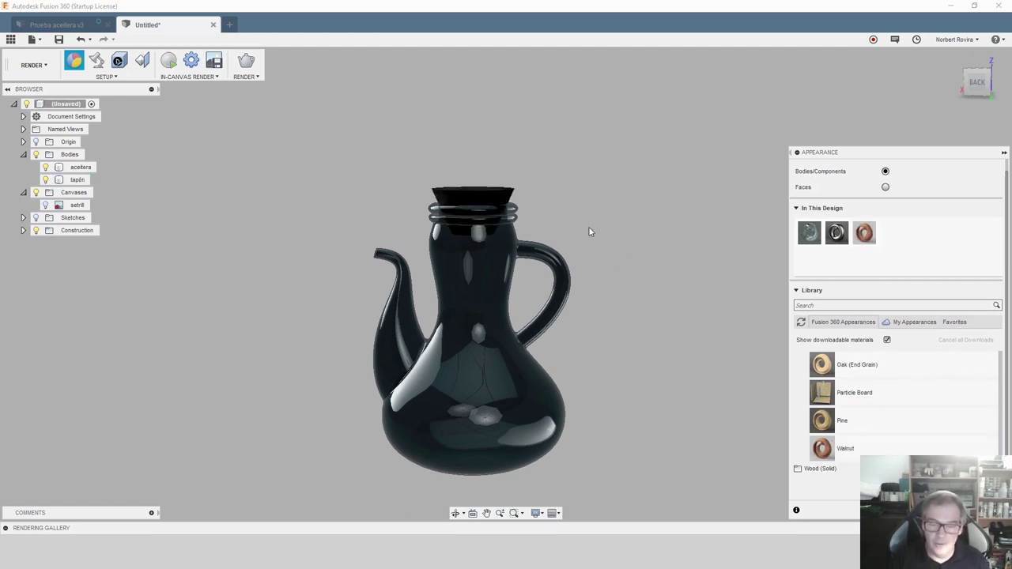
pyautogui.press('Escape')
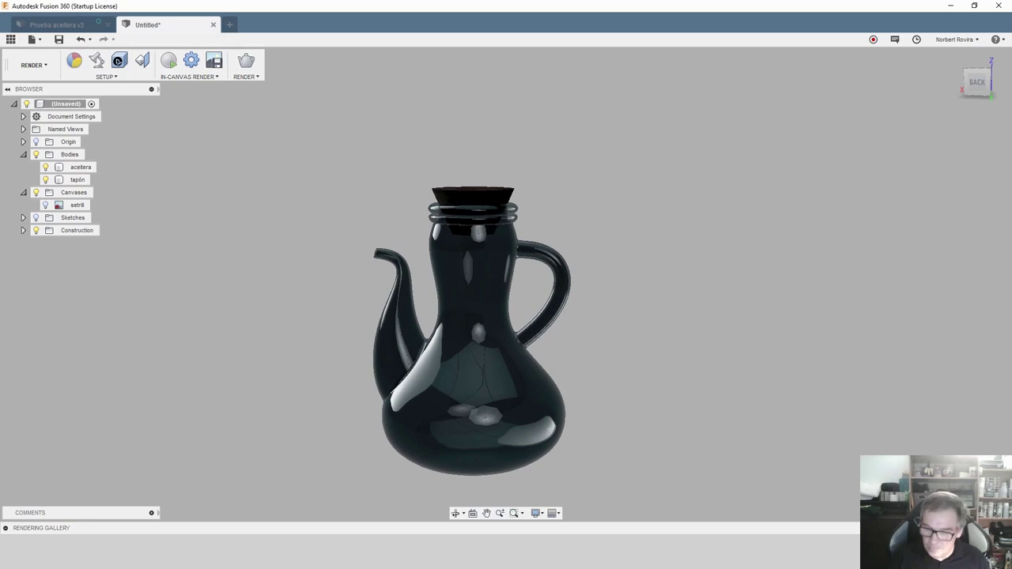
pyautogui.keyDown('shift'); pyautogui.moveTo(293, 219); pyautogui.dragTo(295, 230, button='middle'); pyautogui.keyUp('shift')
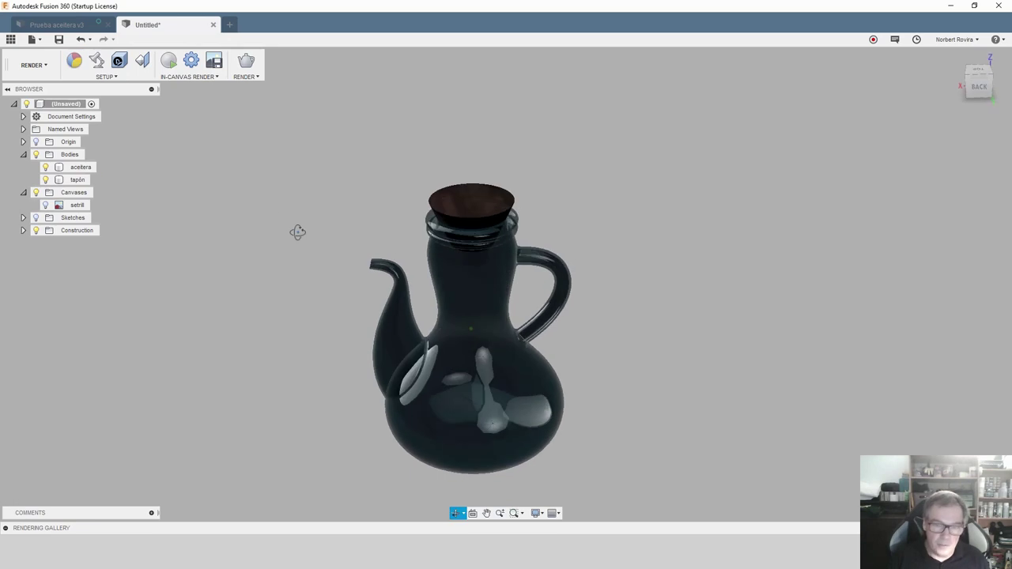
# Run the in-canvas render of the glass aceitera with its walnut tapón
pyautogui.click(170, 69)
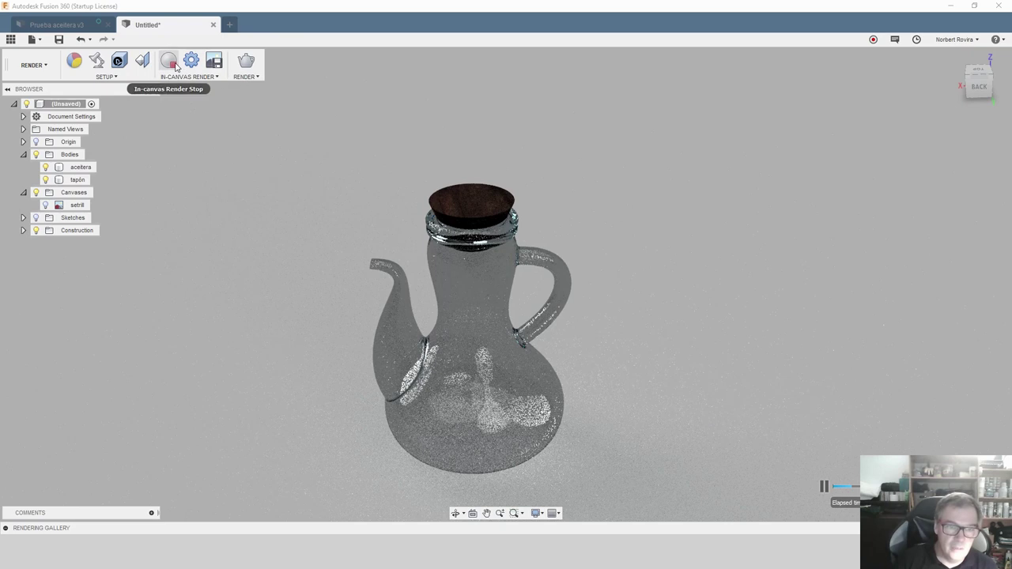
pyautogui.click(176, 67)
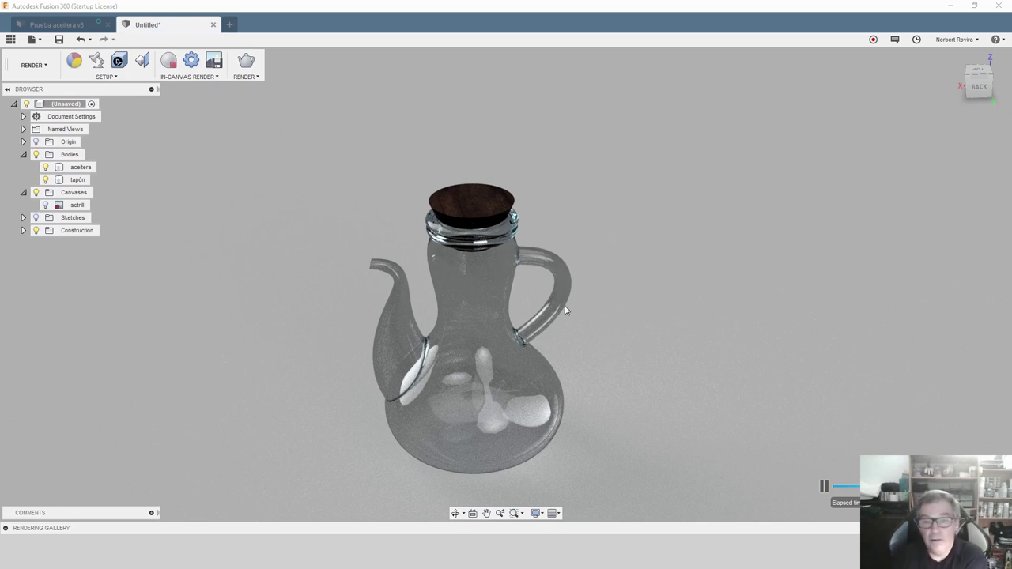
pyautogui.click(503, 235)
pyautogui.click(503, 226)
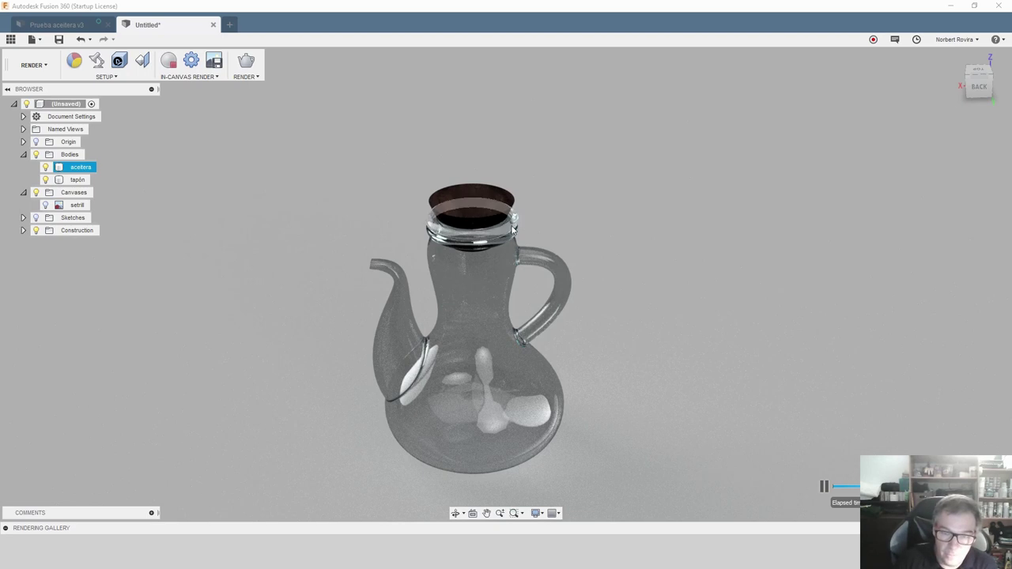
pyautogui.click(590, 367)
pyautogui.click(446, 344)
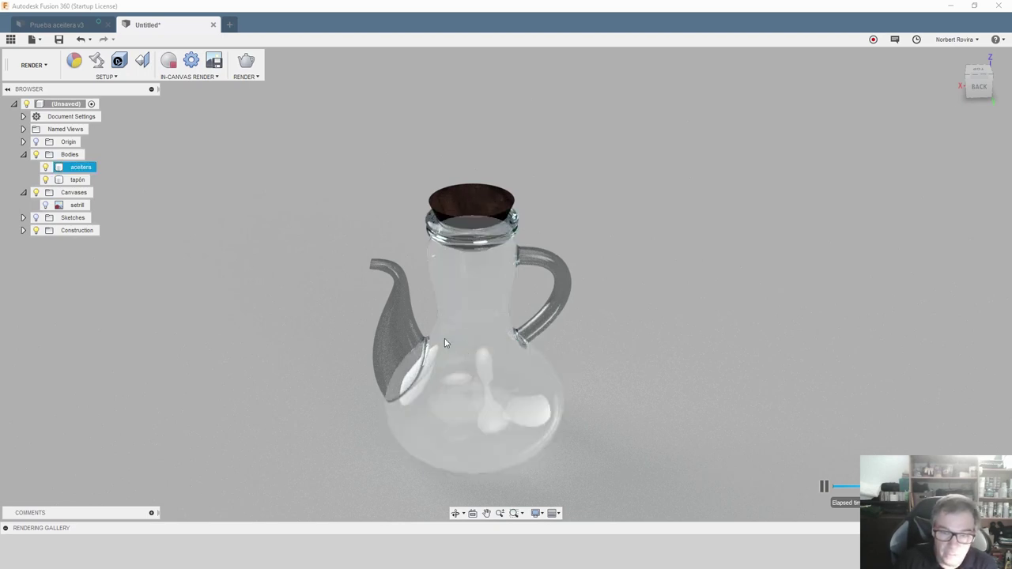
pyautogui.click(585, 352)
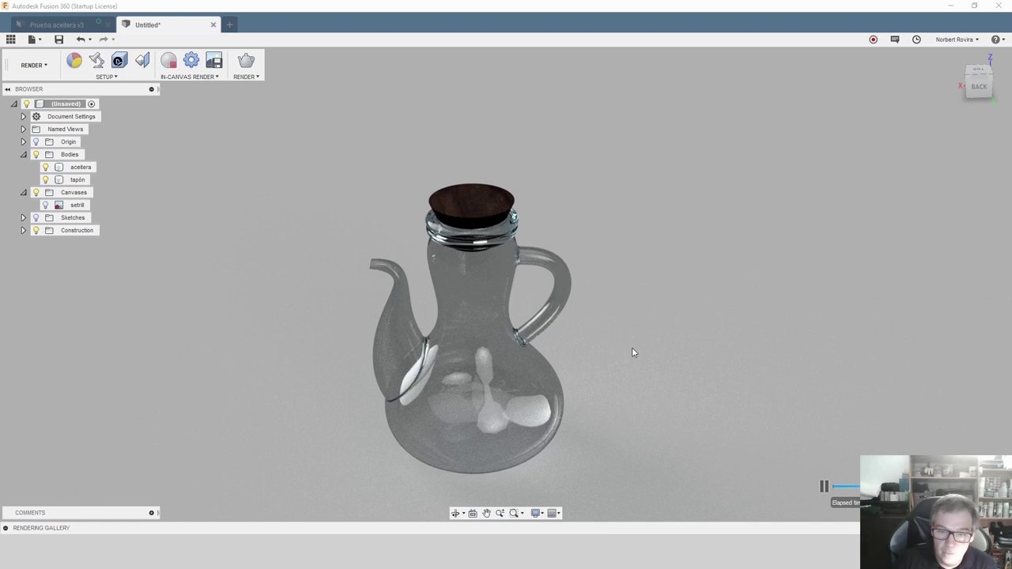
pyautogui.click(564, 286)
pyautogui.click(588, 237)
pyautogui.click(568, 284)
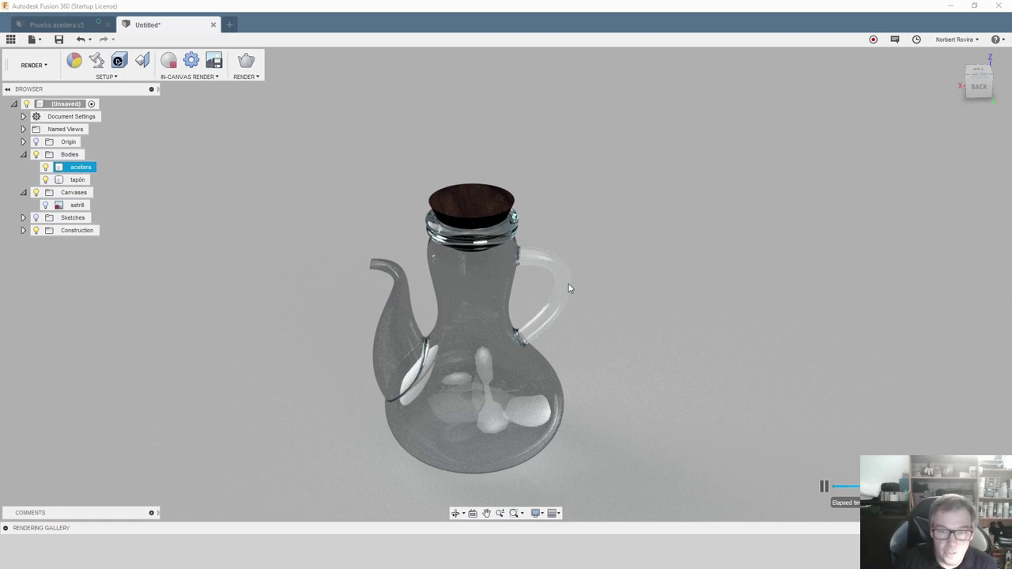
pyautogui.click(577, 316)
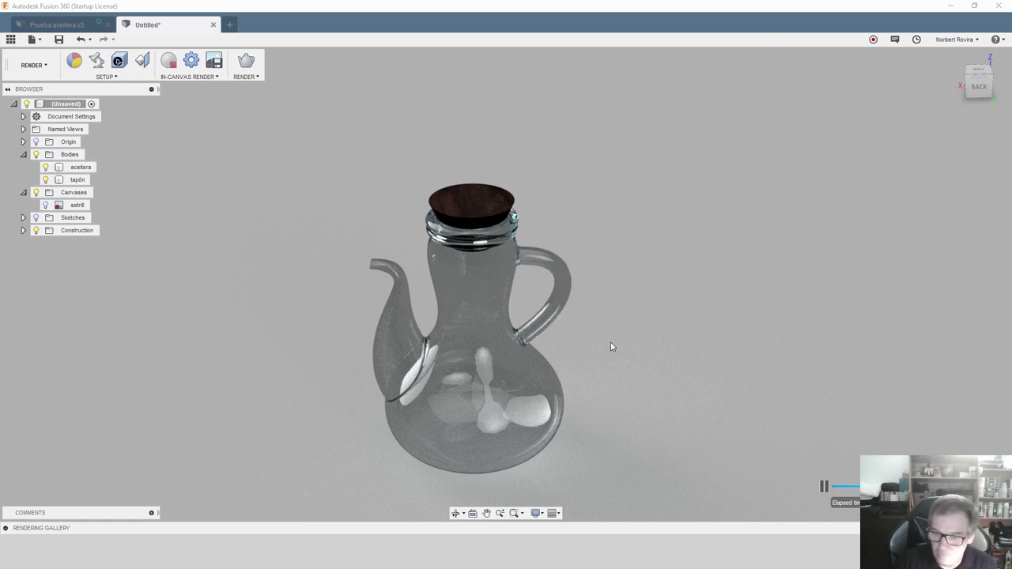
pyautogui.click(516, 220)
pyautogui.click(659, 328)
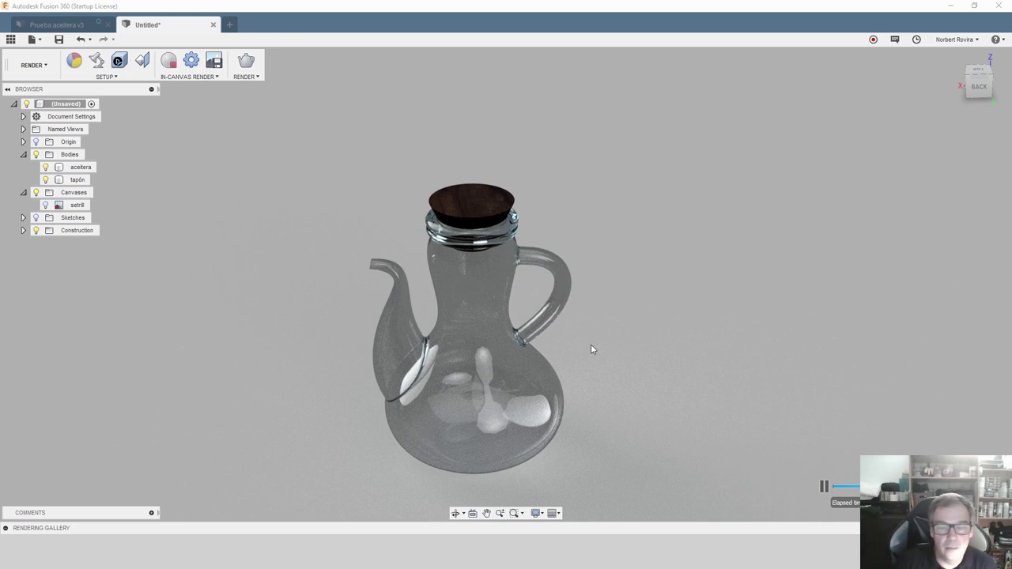